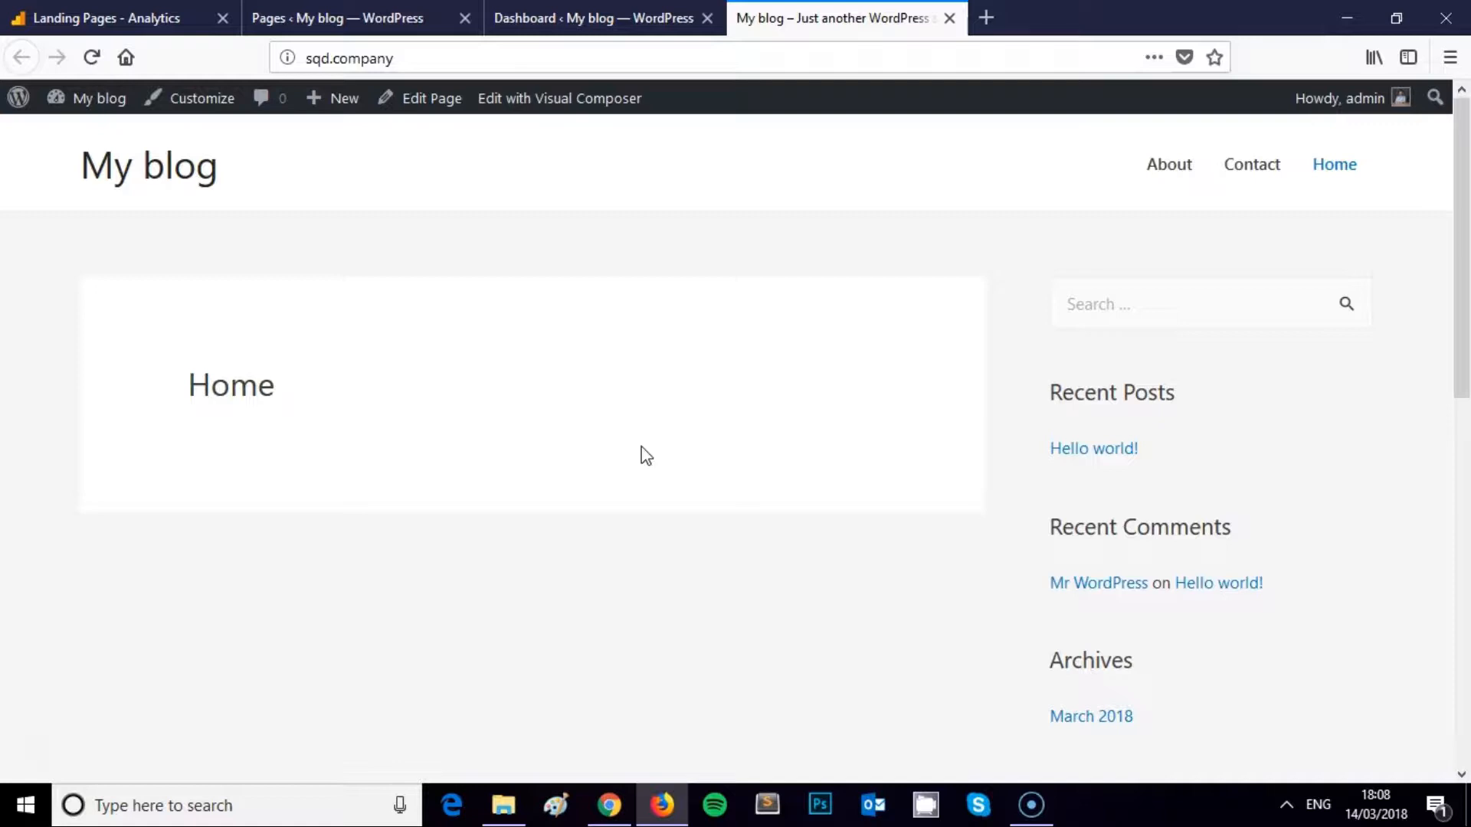
Load the WordPress admin Dashboard by going to sqd.company/wp-admin
click(406, 59)
text(/wp-admin/)
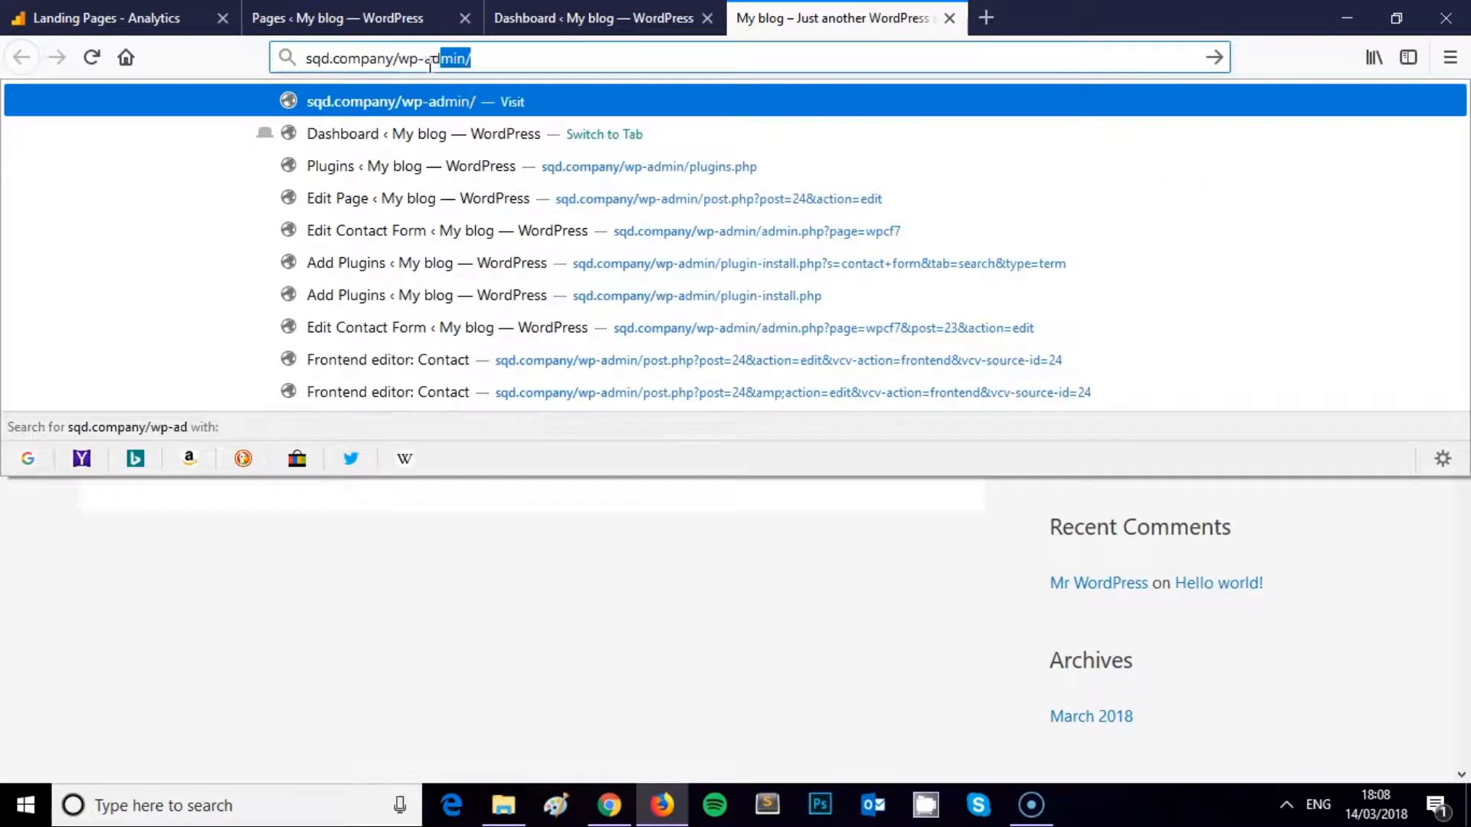
key(Return)
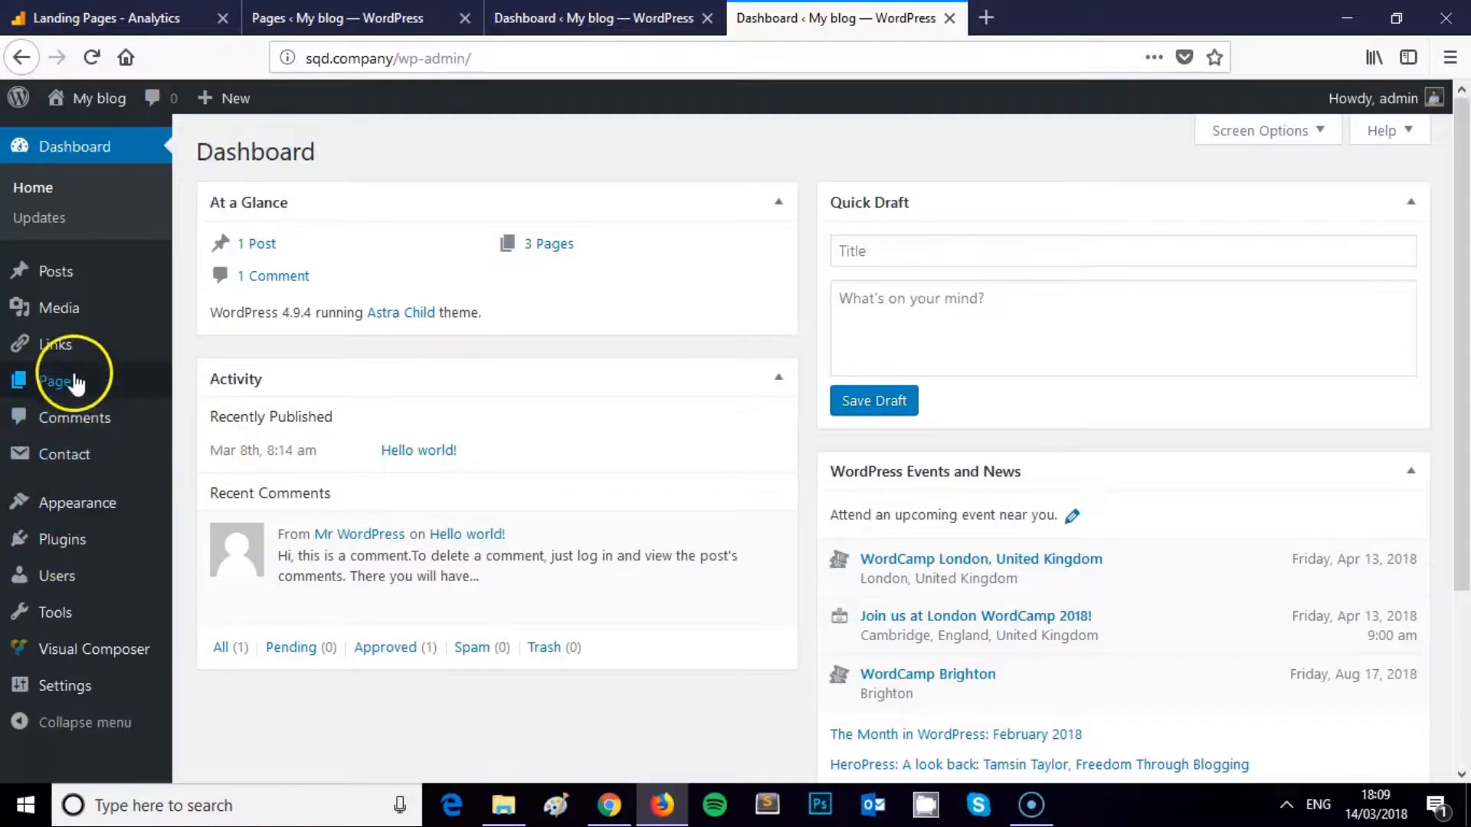
Search plugins for 'contact form' to confirm Contact Form 7 is active, then open the Contact forms list
mouse_move(76, 378)
click(68, 539)
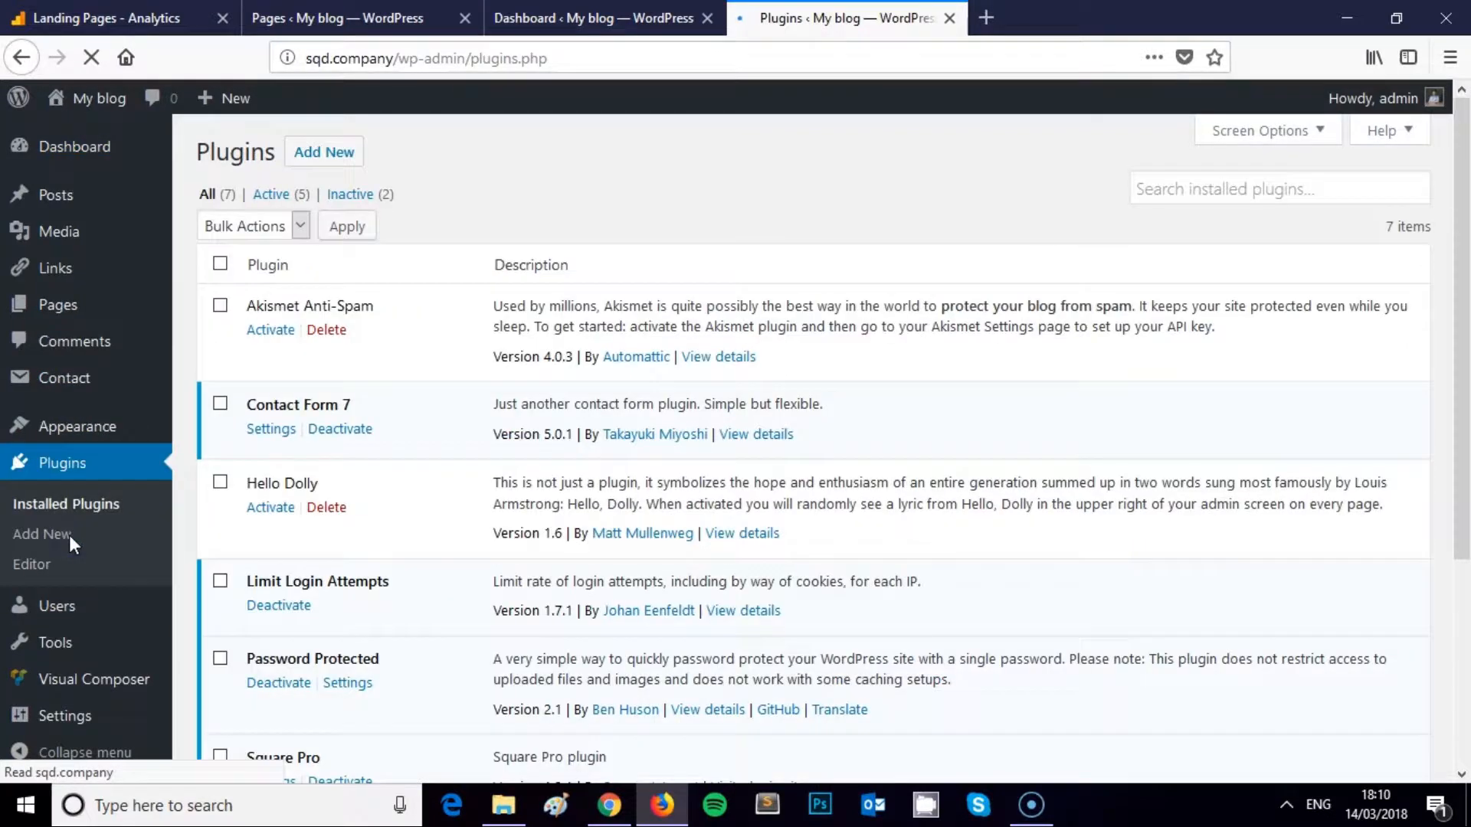
click(318, 151)
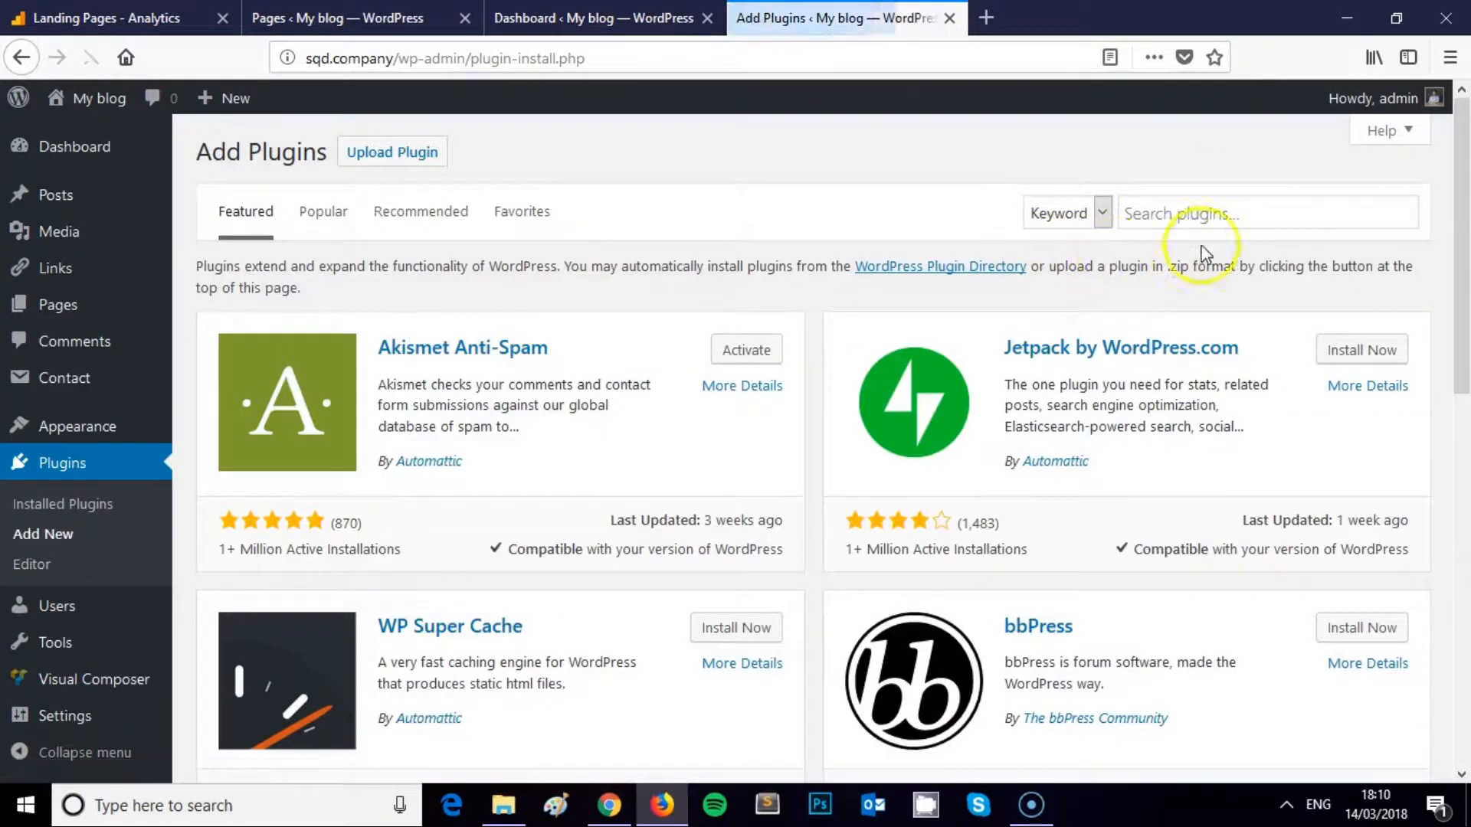
click(1216, 220)
text(contact)
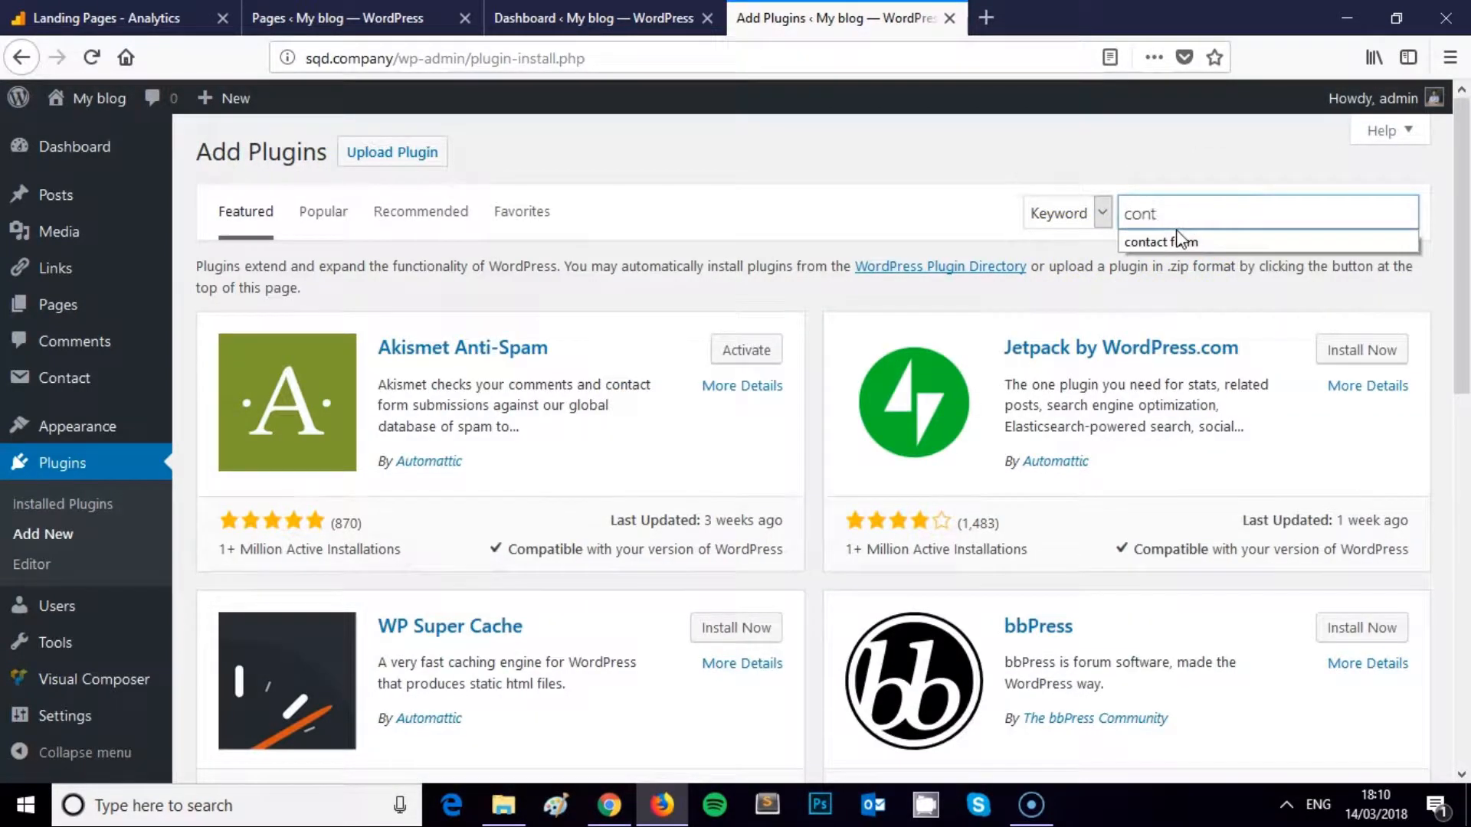
text( form)
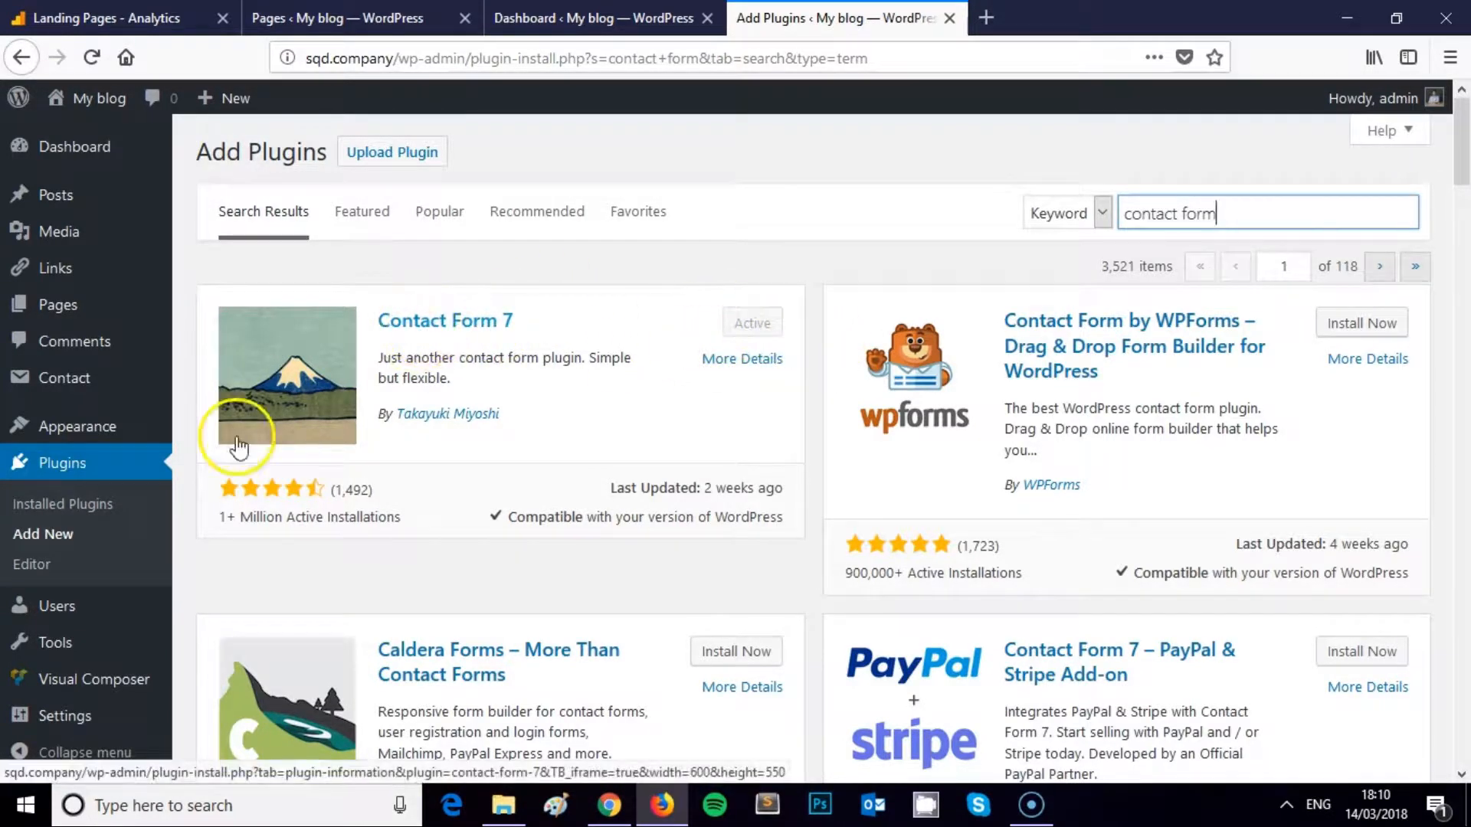
click(64, 394)
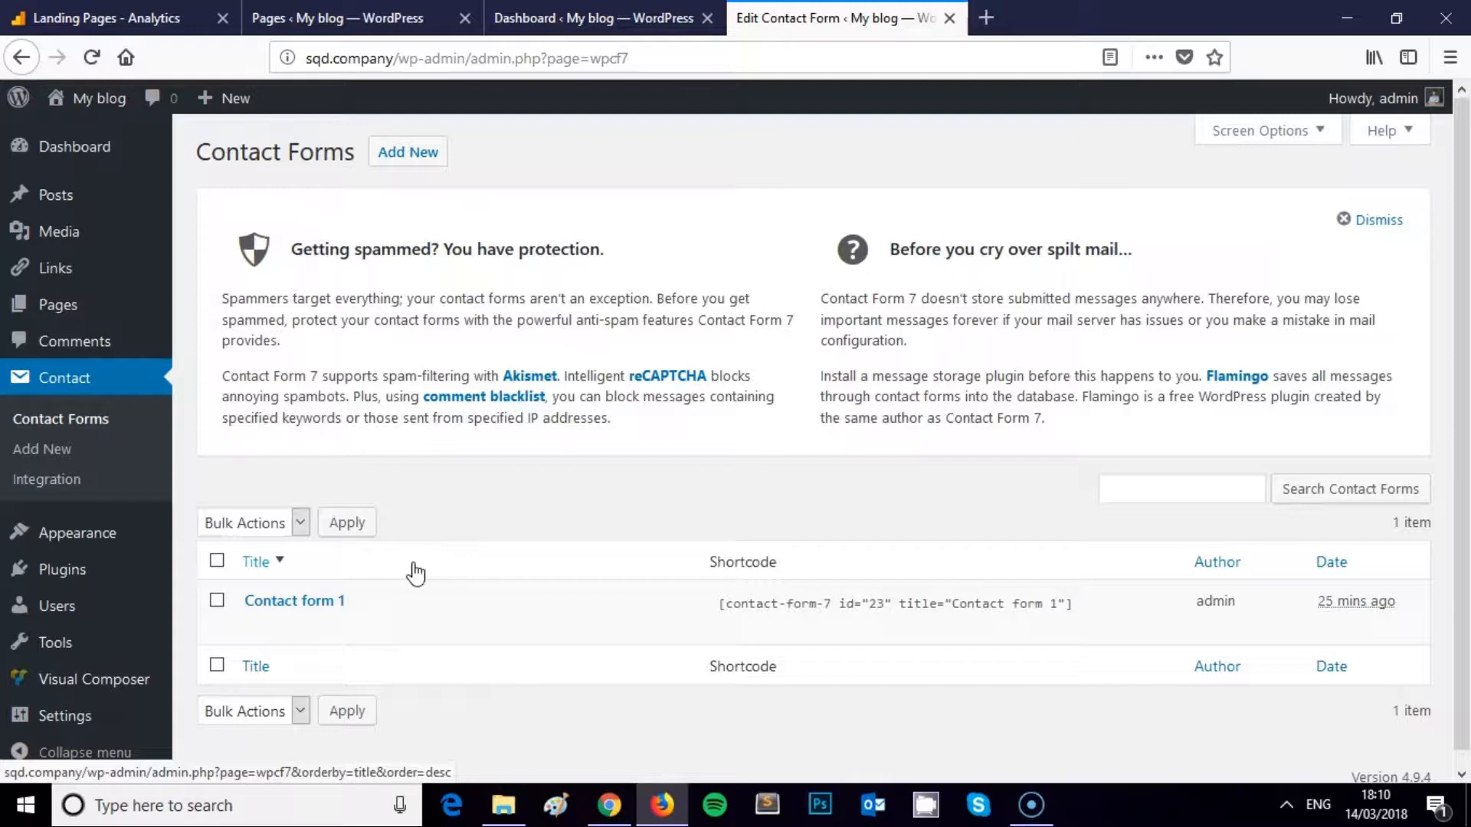
Edit Contact form 1 and review its default name, email, subject, message and Send template
mouse_move(378, 601)
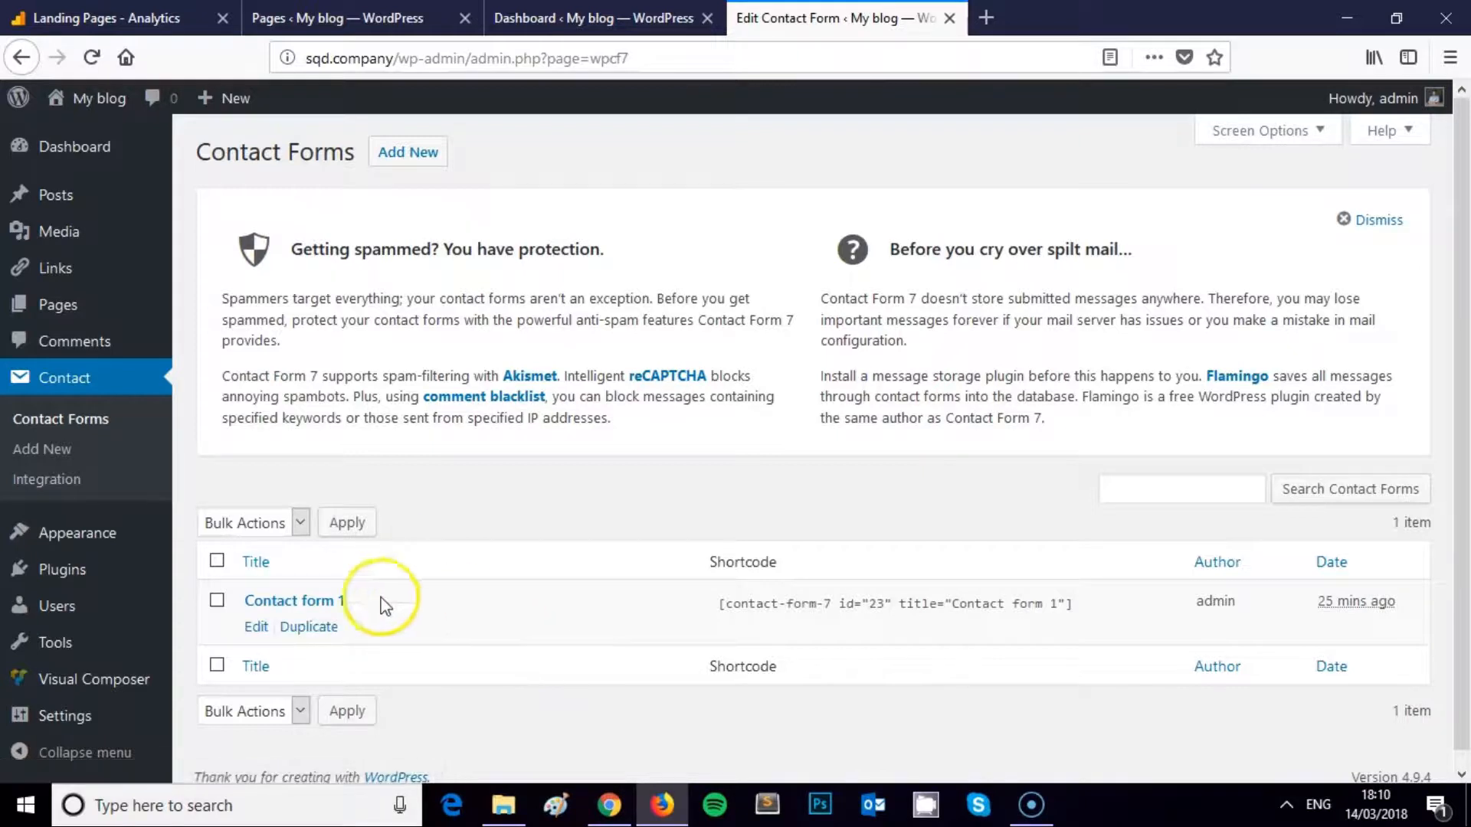
click(259, 634)
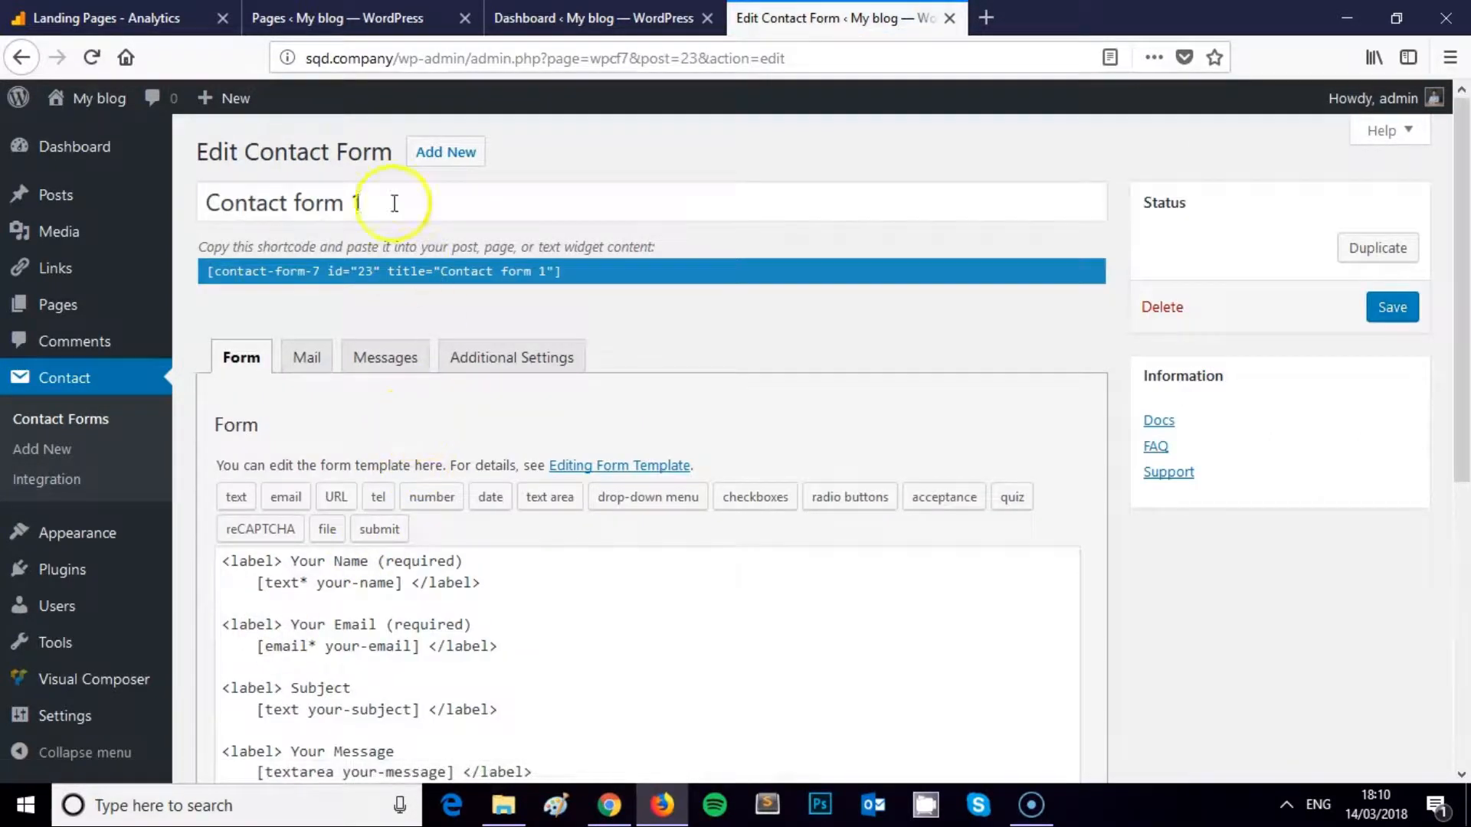
drag(372, 202, 182, 201)
click(411, 203)
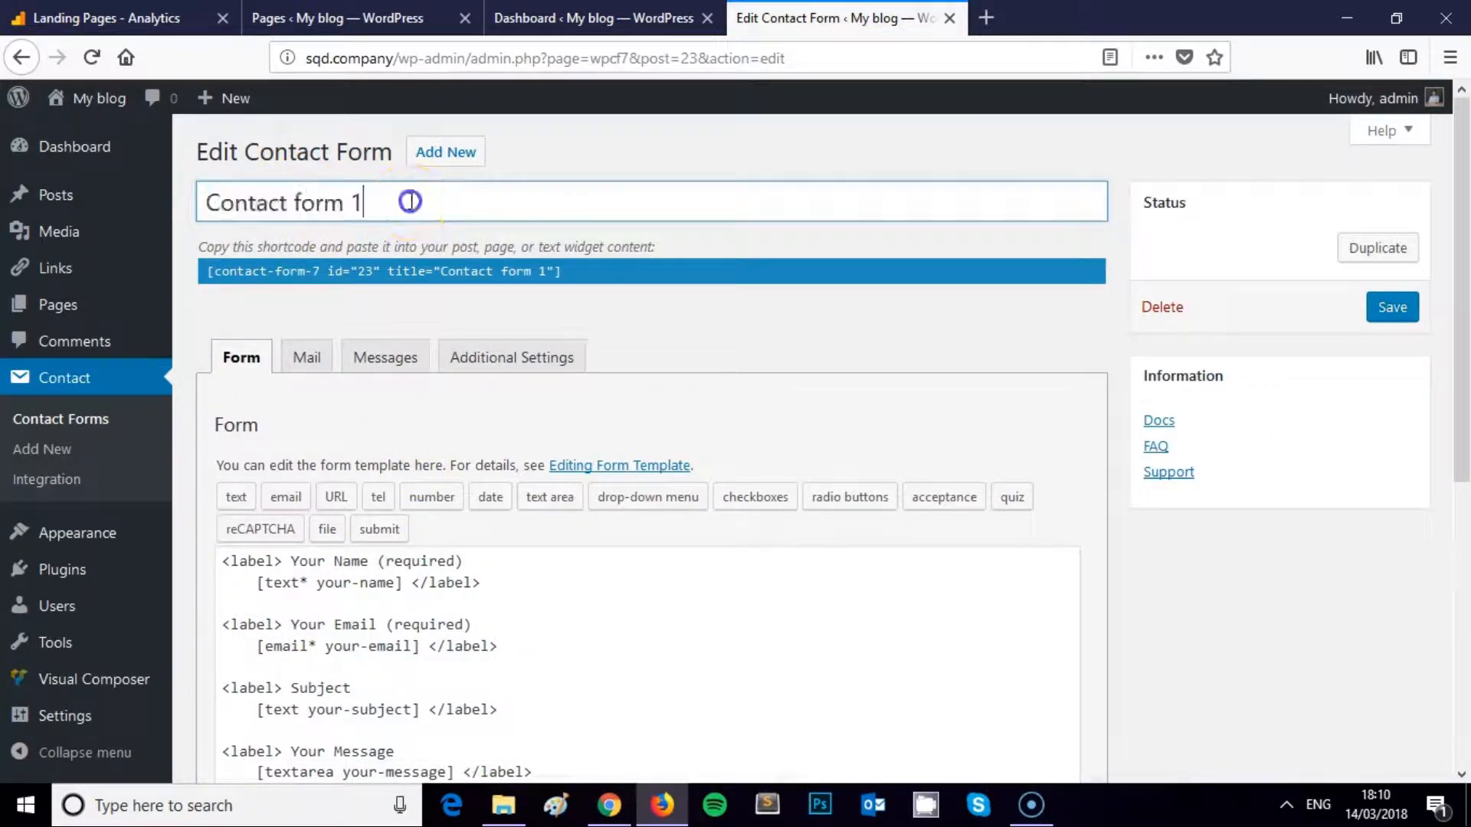
scroll(389, 230, down, 2)
scroll(388, 230, down, 2)
drag(427, 574, 217, 307)
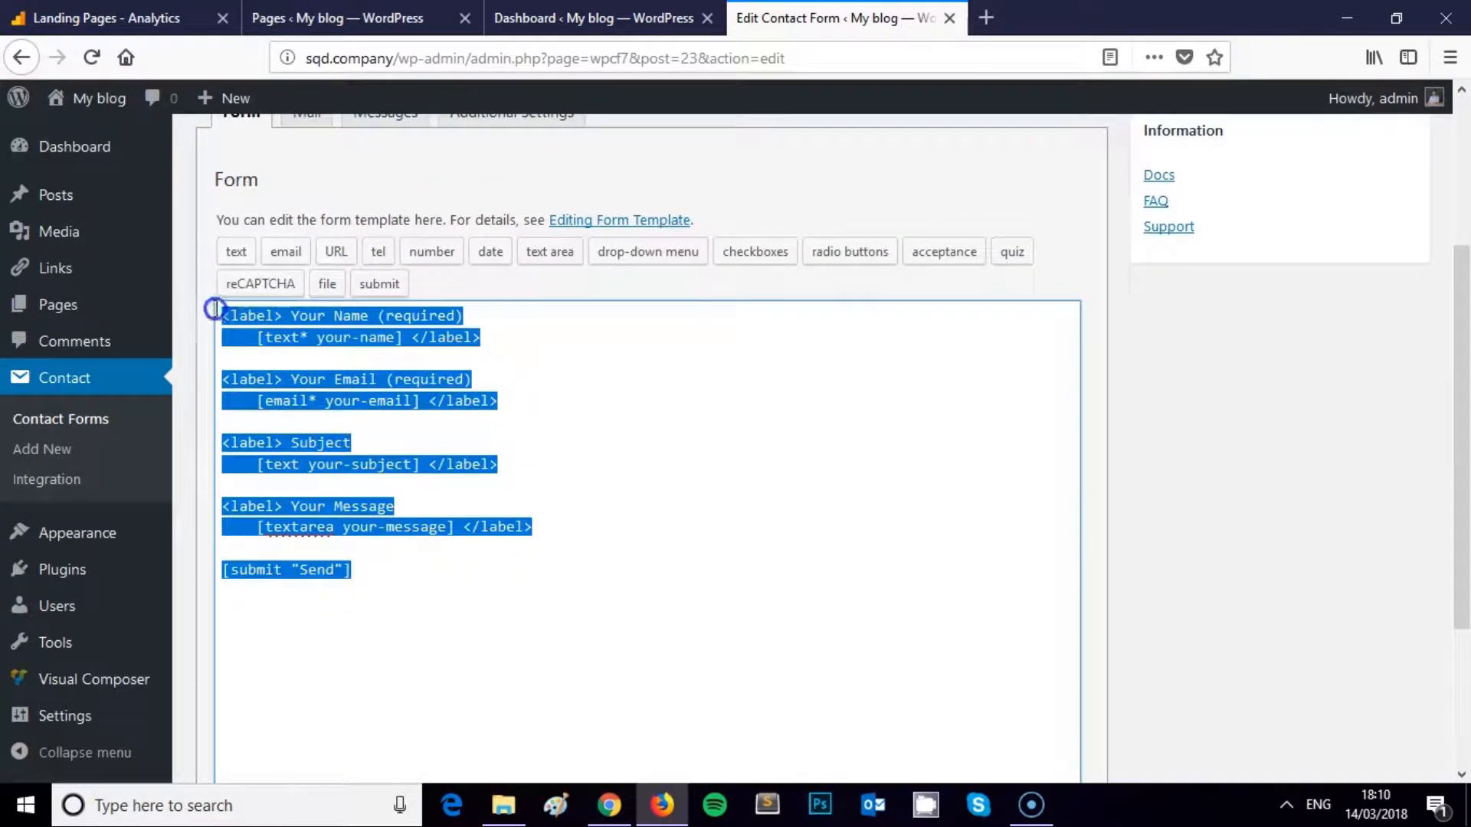
scroll(356, 400, up, 1)
scroll(356, 399, up, 2)
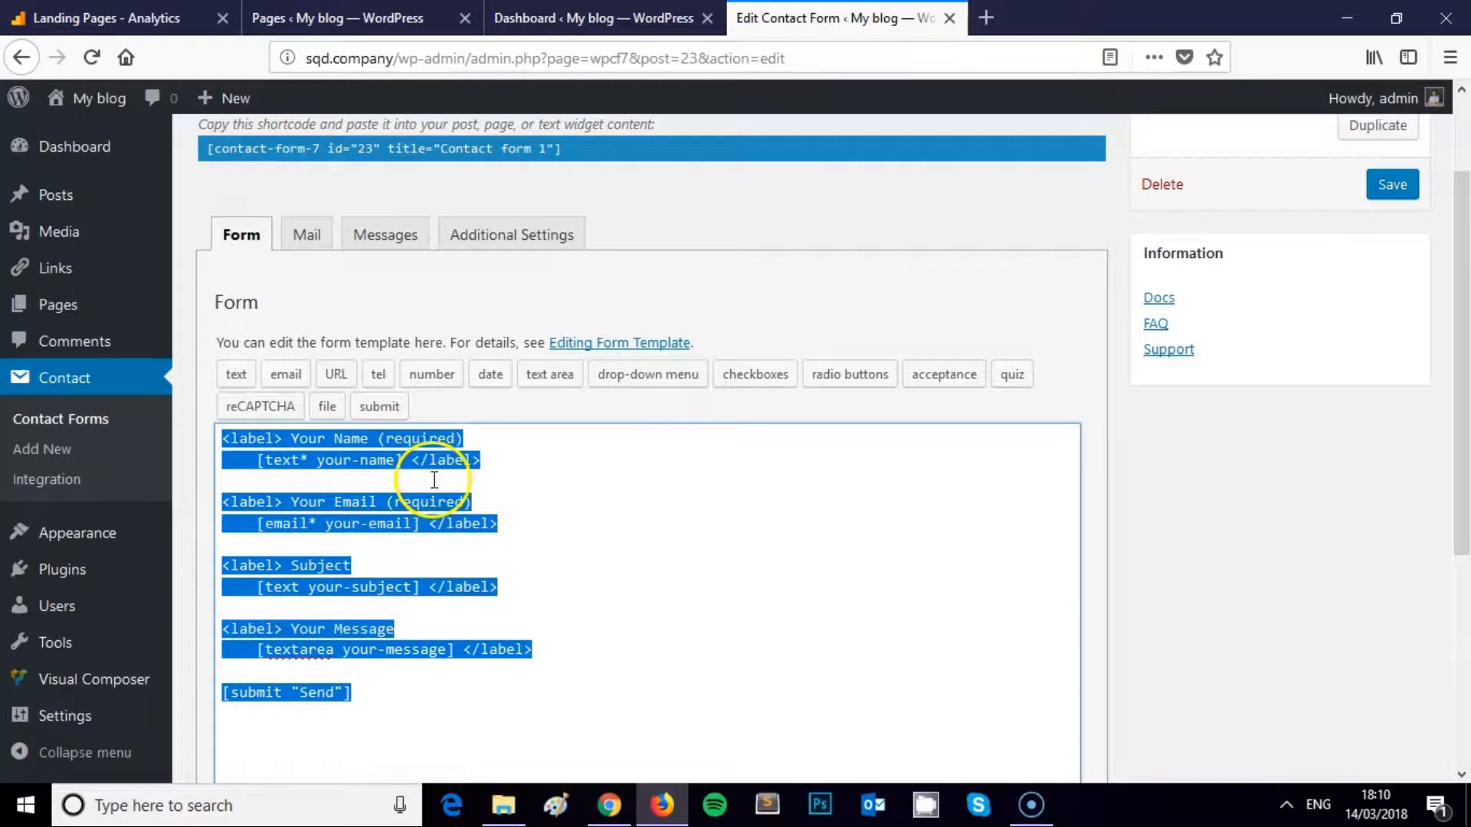
click(385, 467)
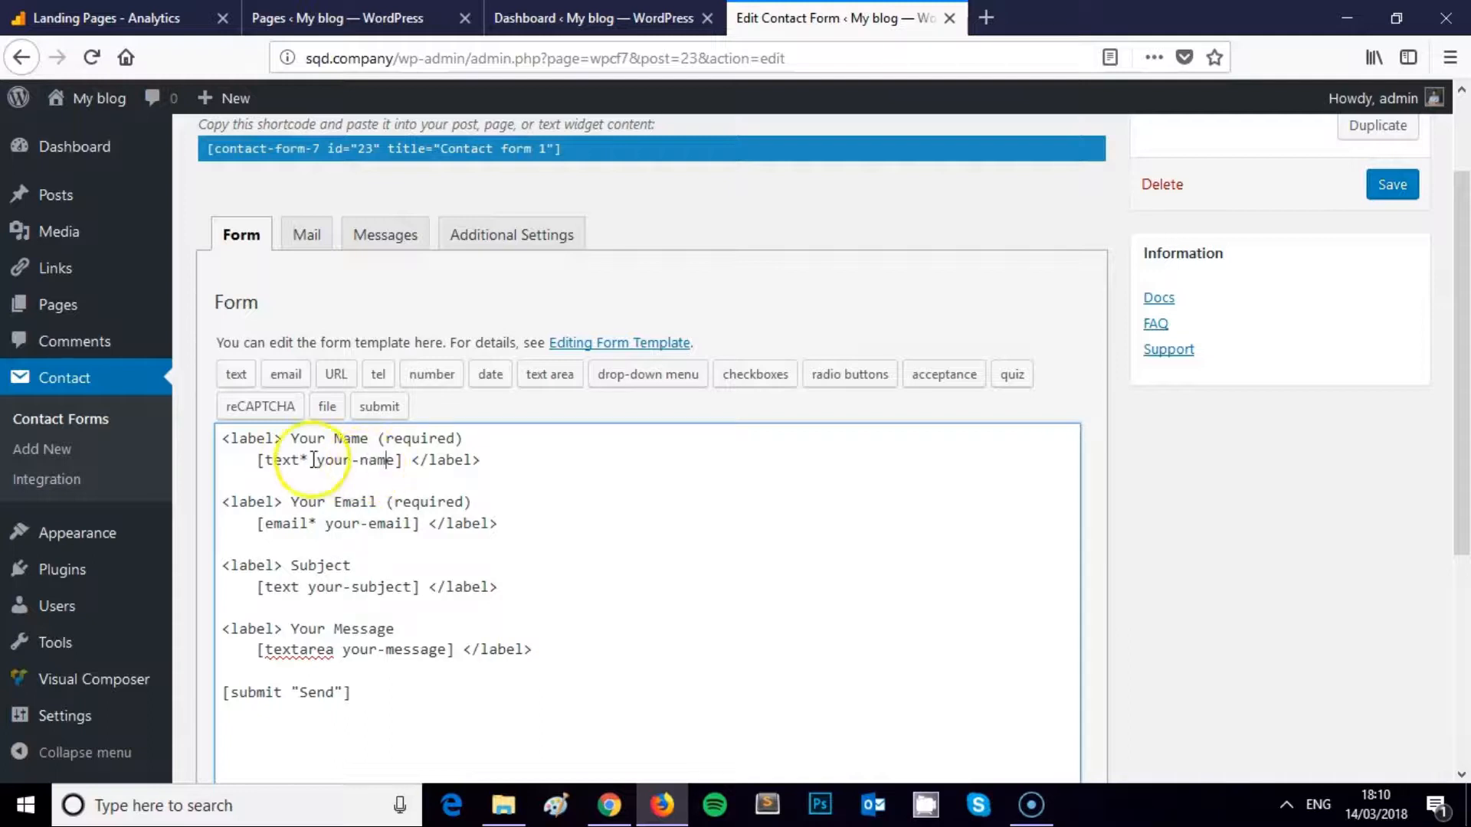
Review the template's field tags: required text* name, email* email, optional text subject, textarea message
click(281, 438)
drag(281, 438, 197, 439)
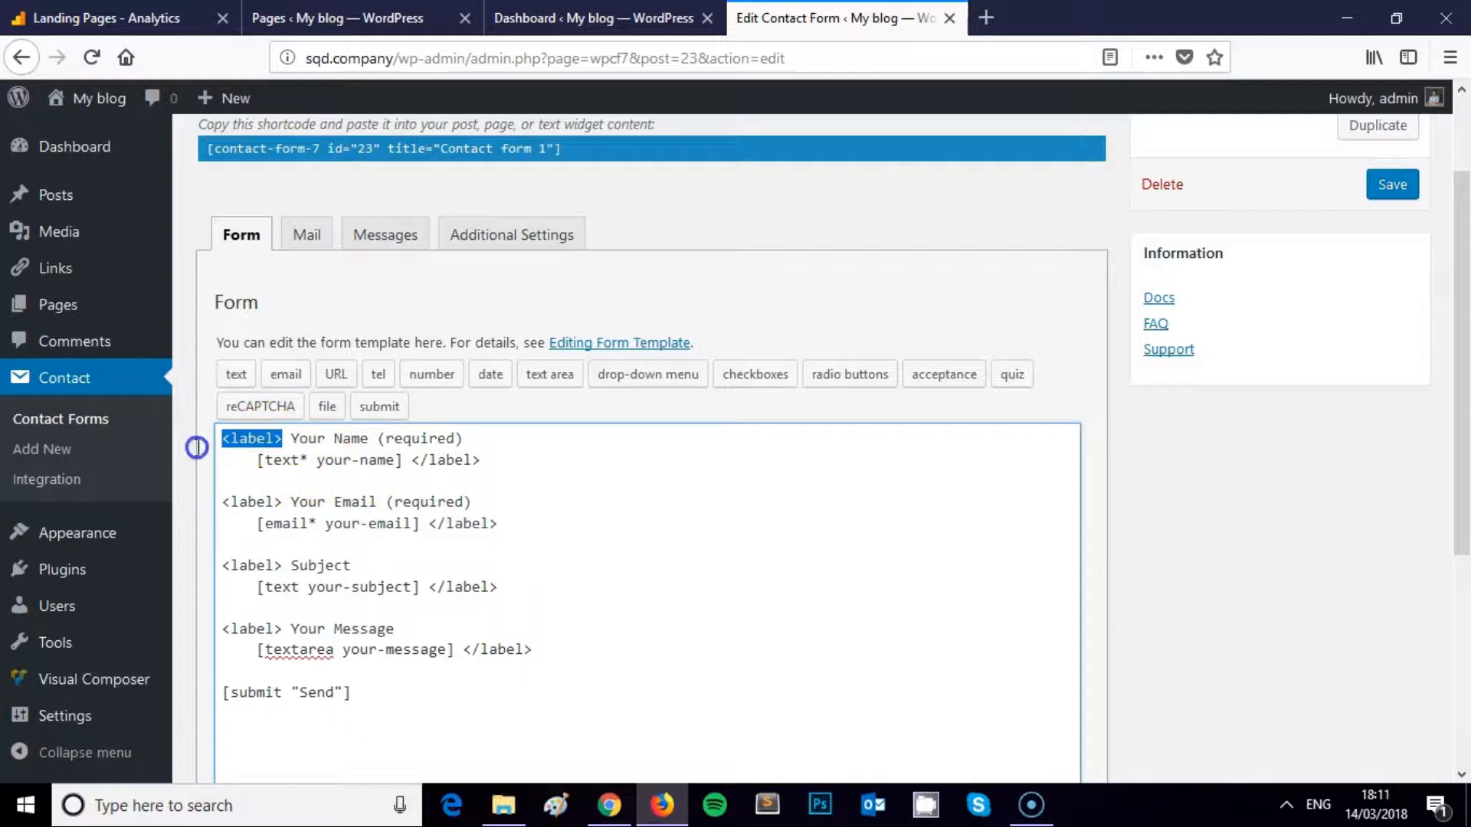
click(296, 438)
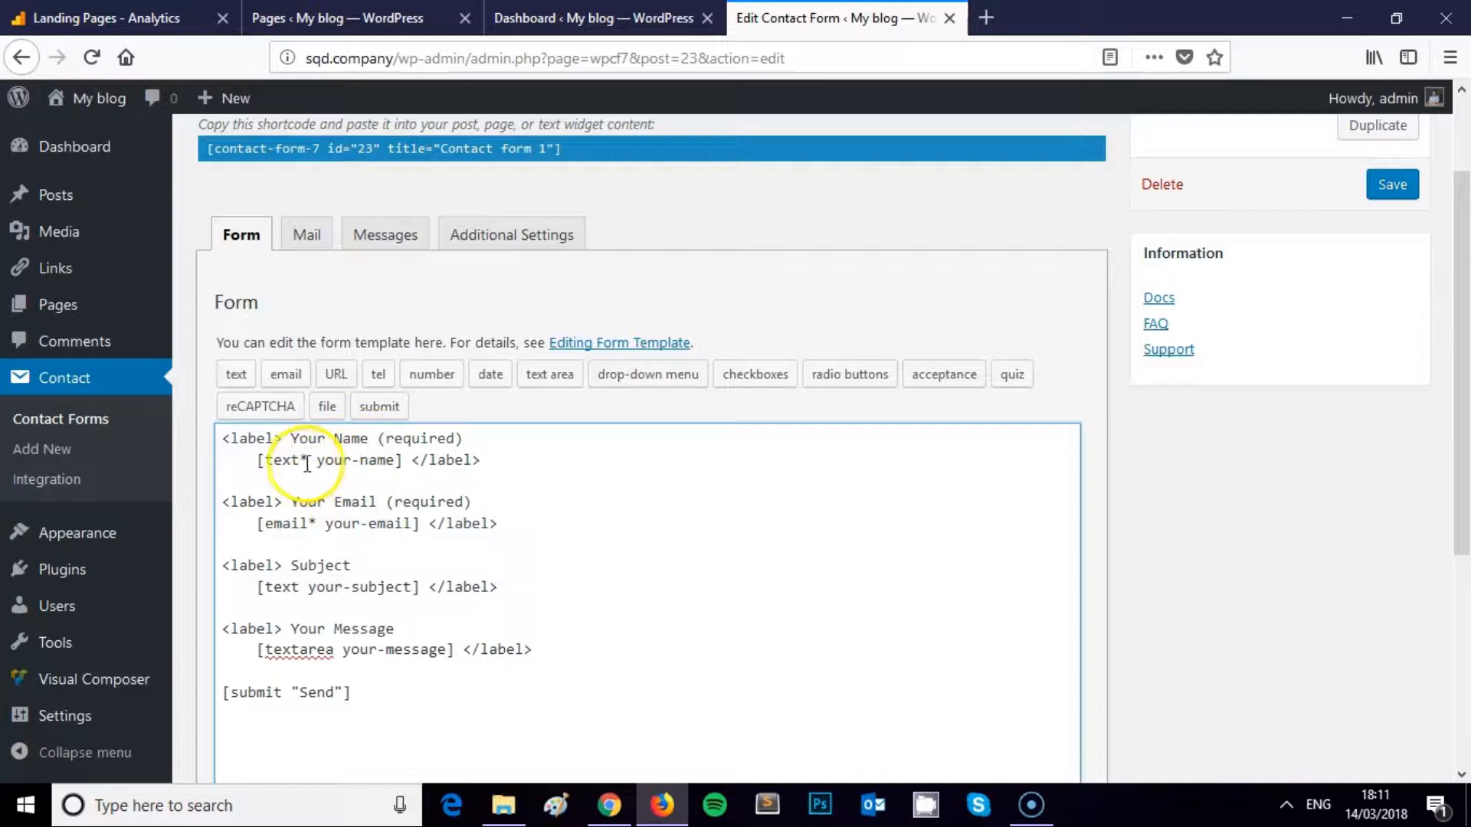
scroll(322, 452, down, 3)
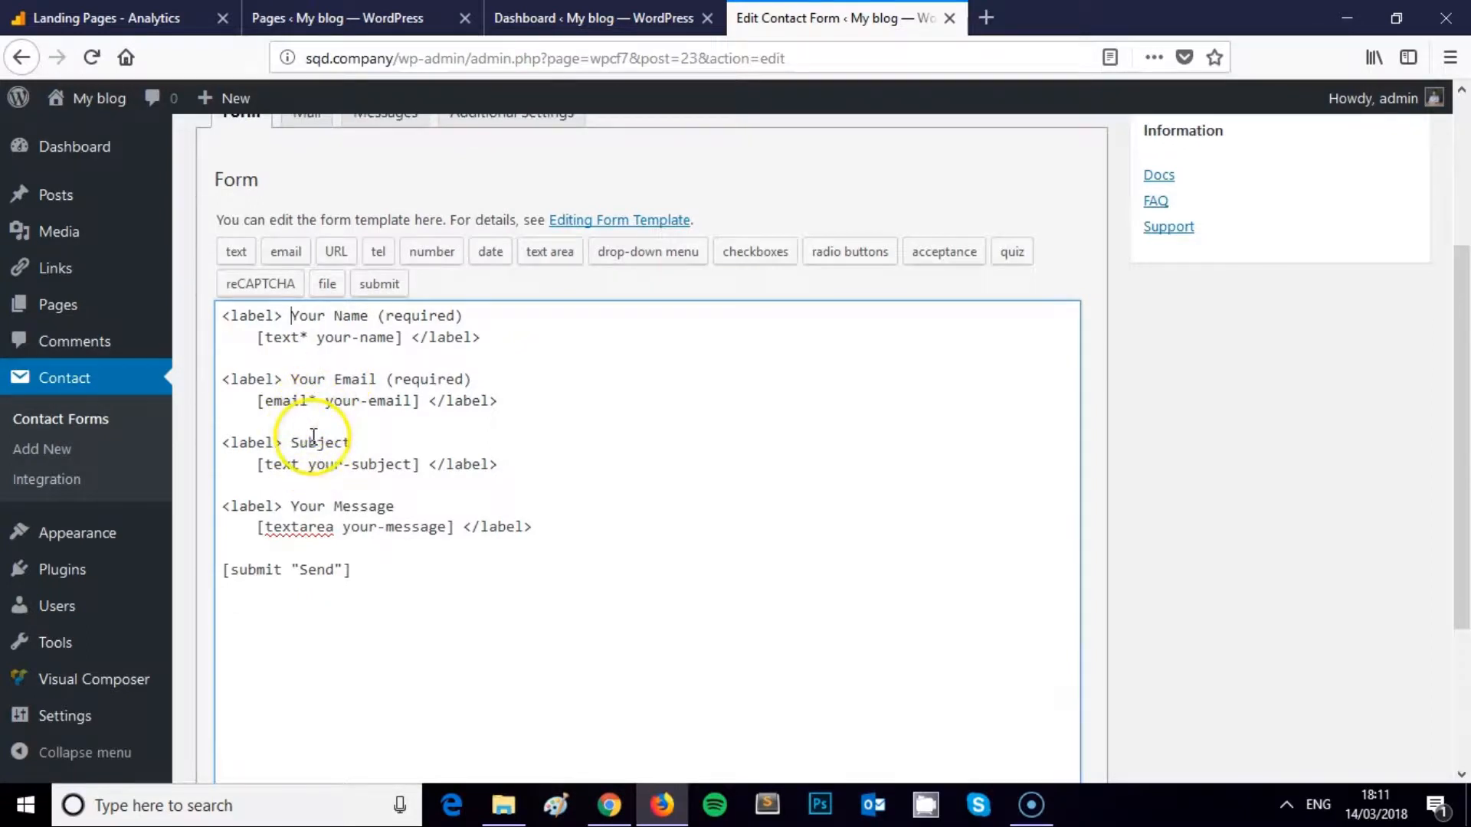
double_click(268, 465)
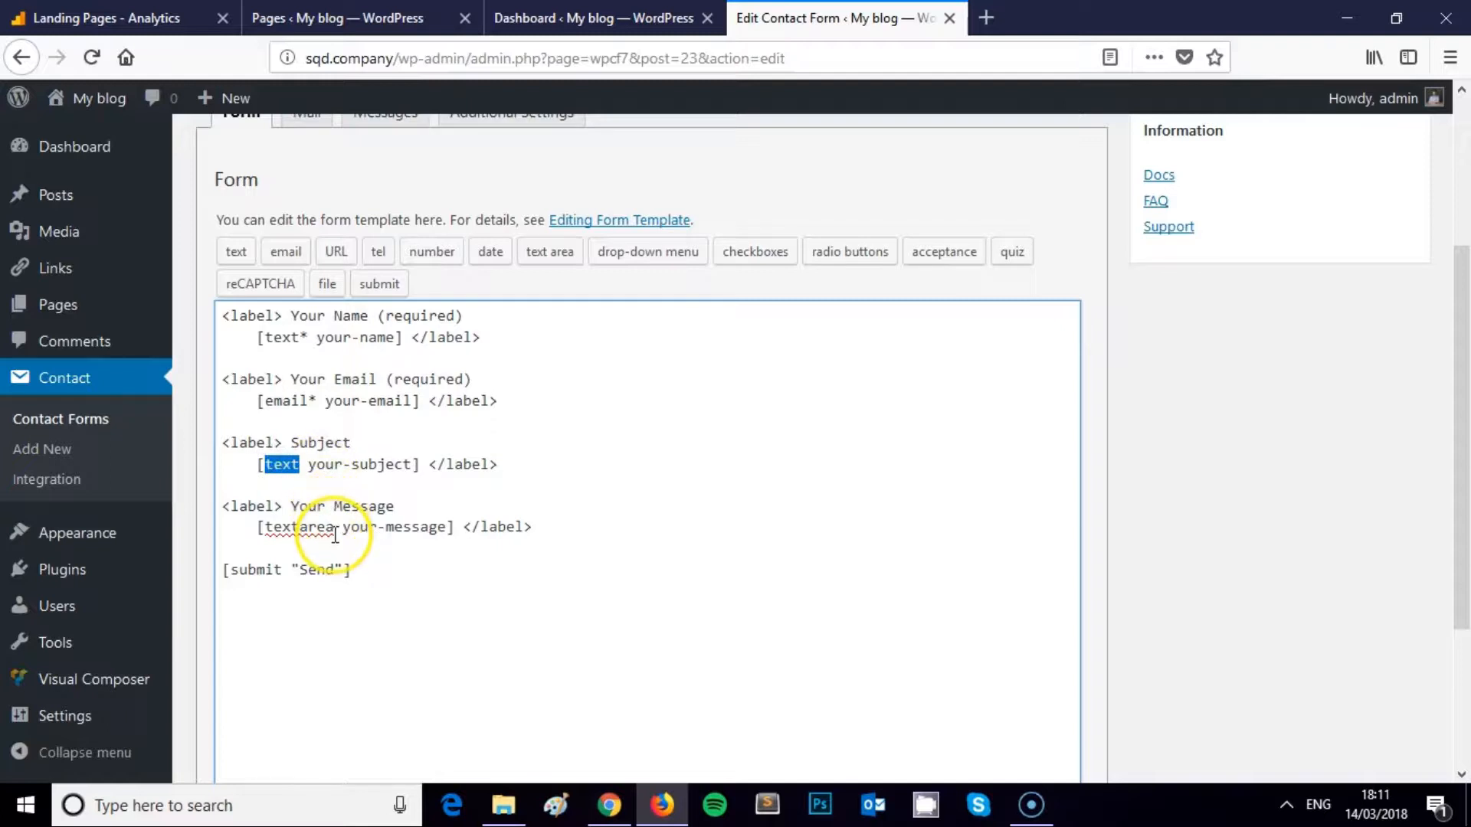
double_click(273, 529)
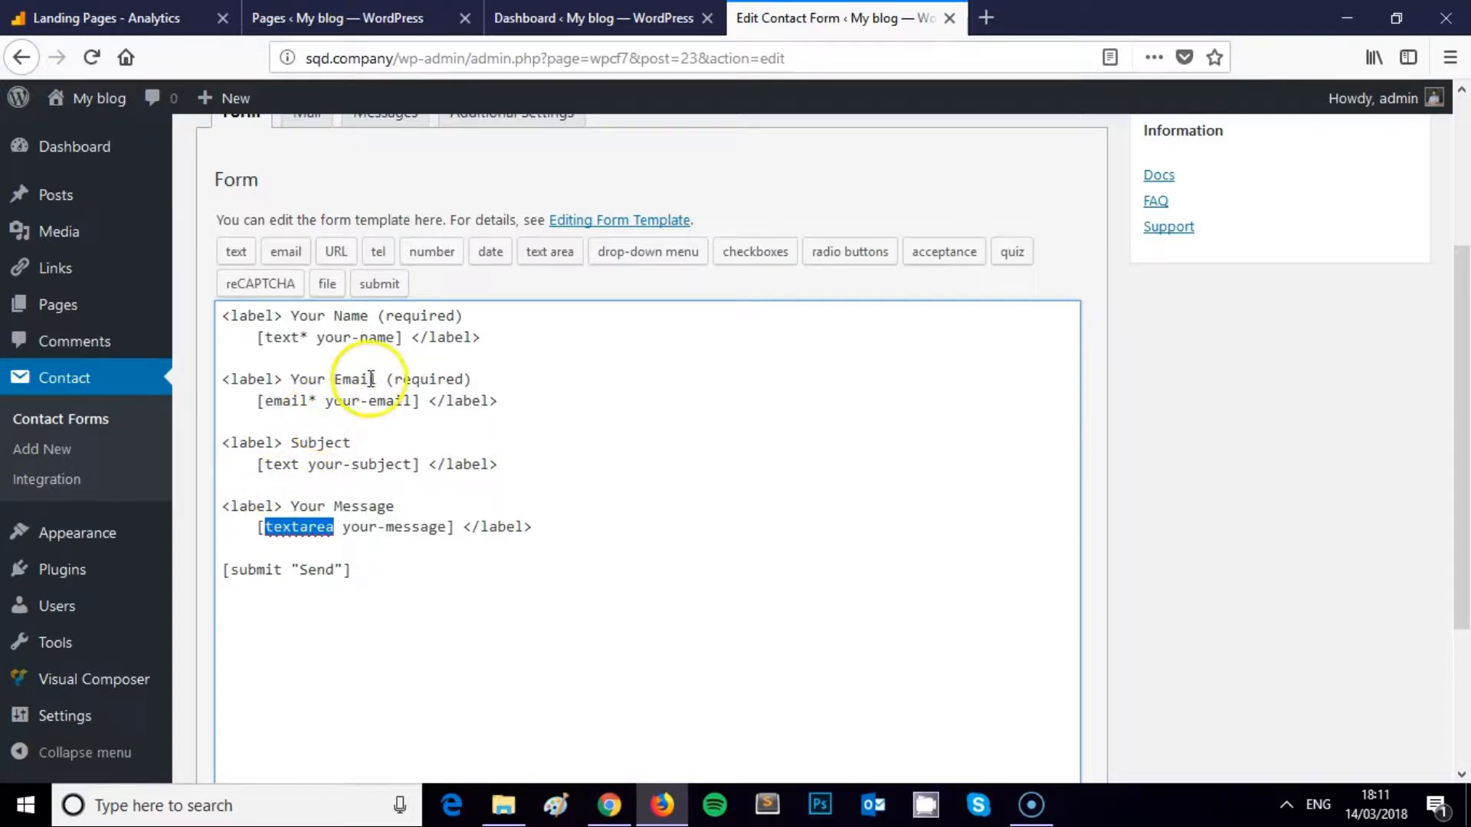
double_click(302, 337)
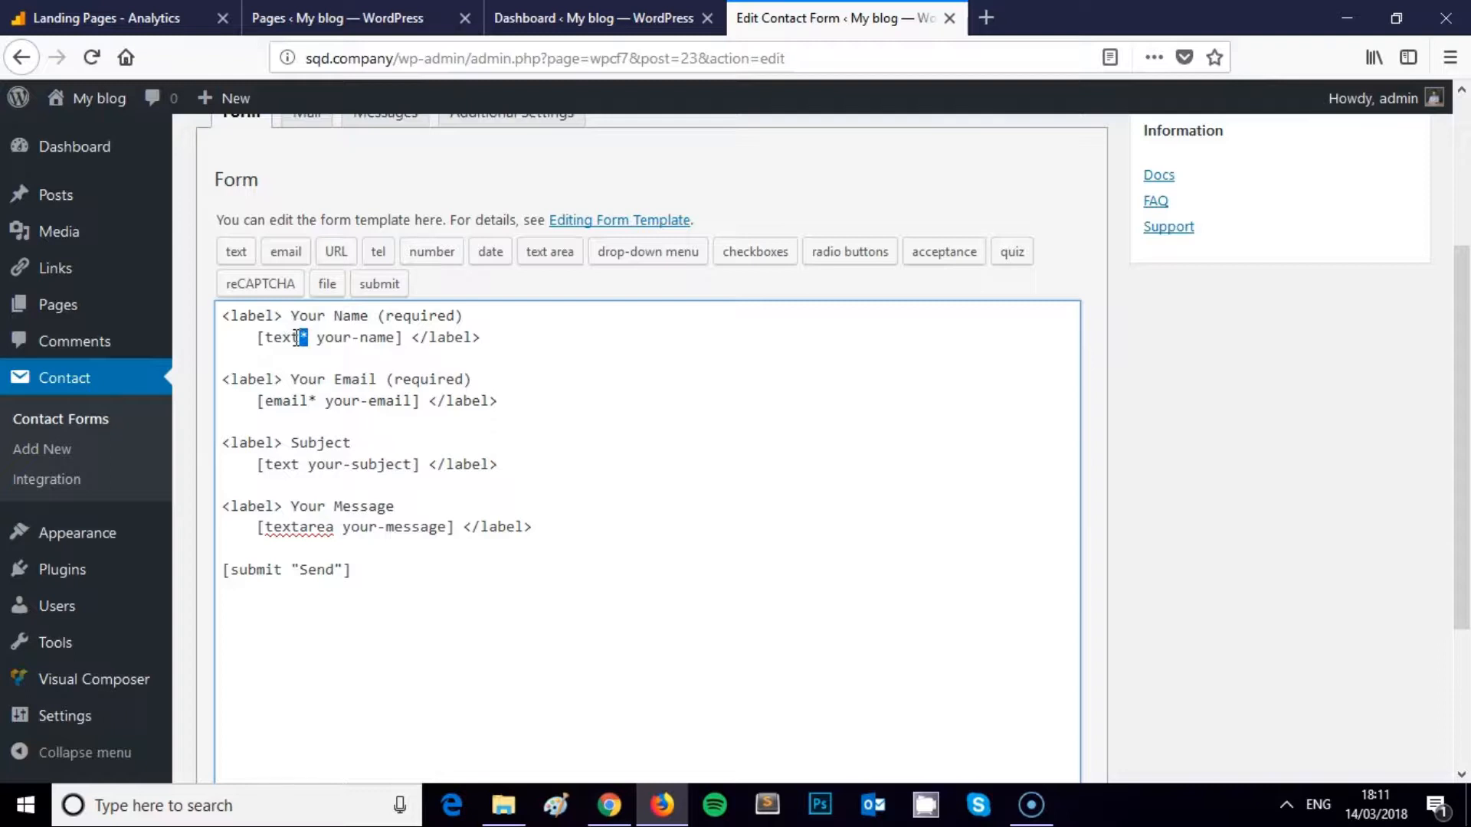
drag(267, 337, 303, 338)
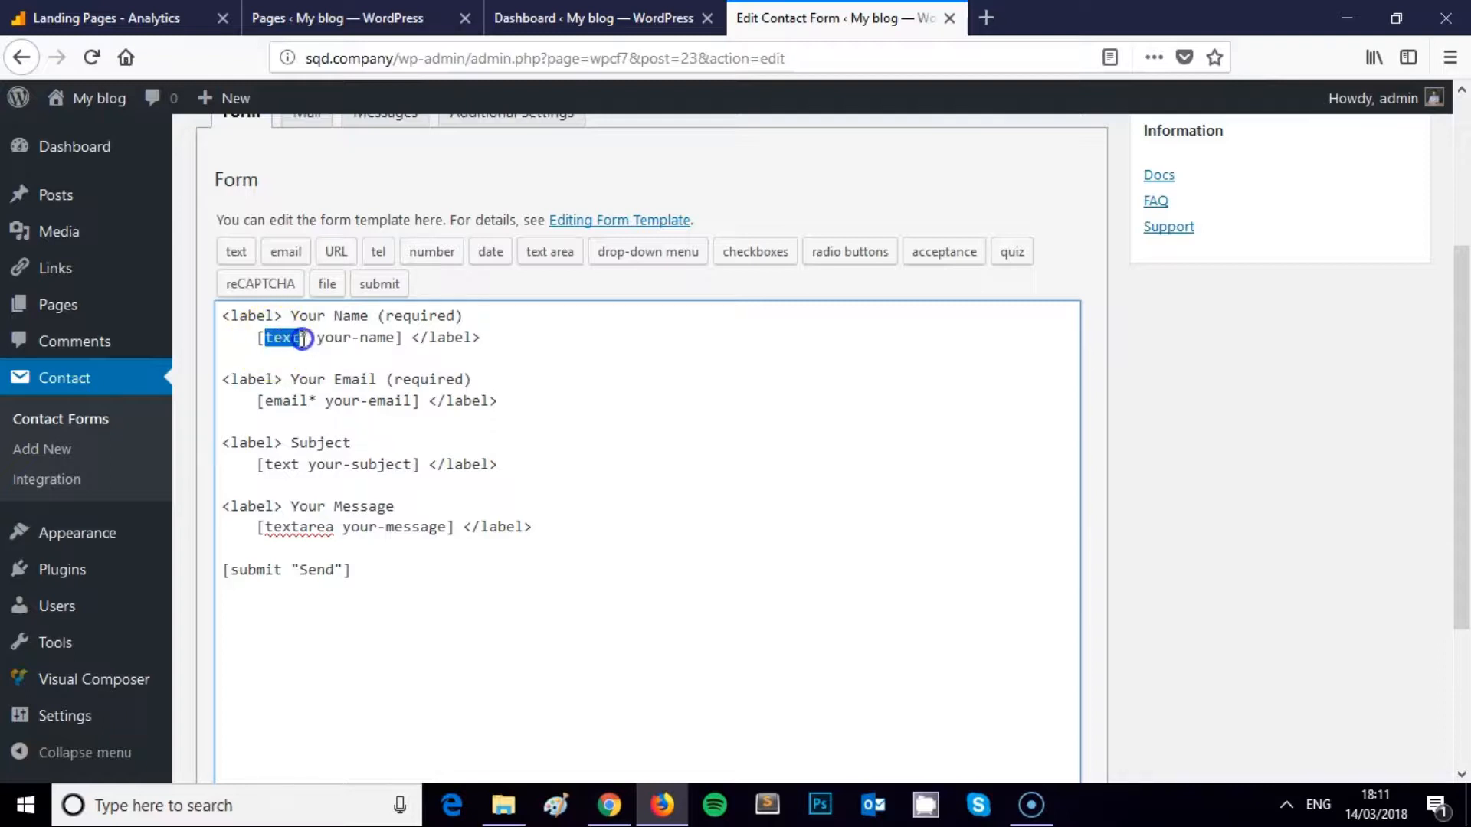
click(314, 399)
drag(314, 398, 265, 406)
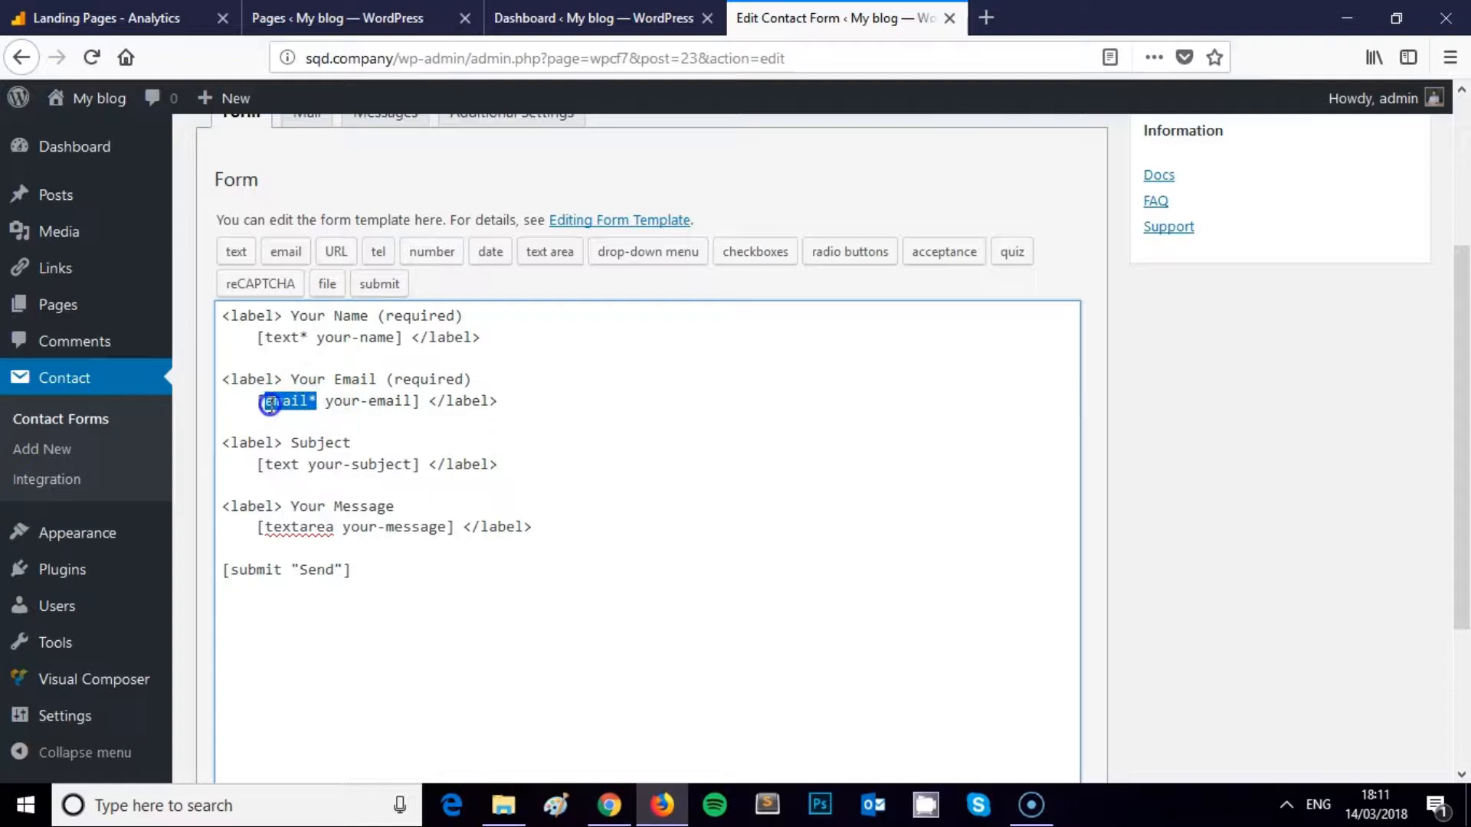
drag(298, 465, 265, 463)
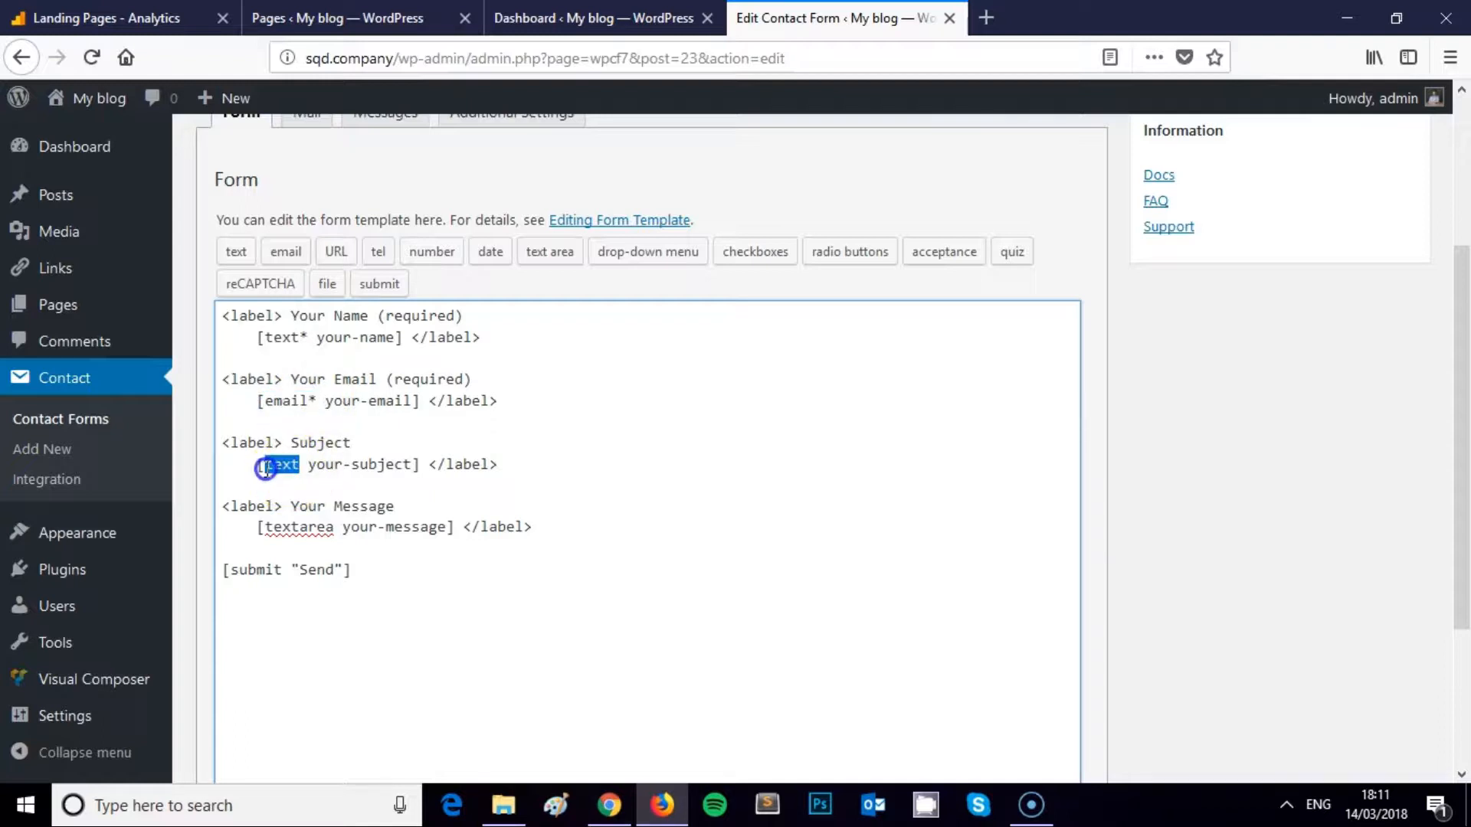
drag(336, 527, 265, 525)
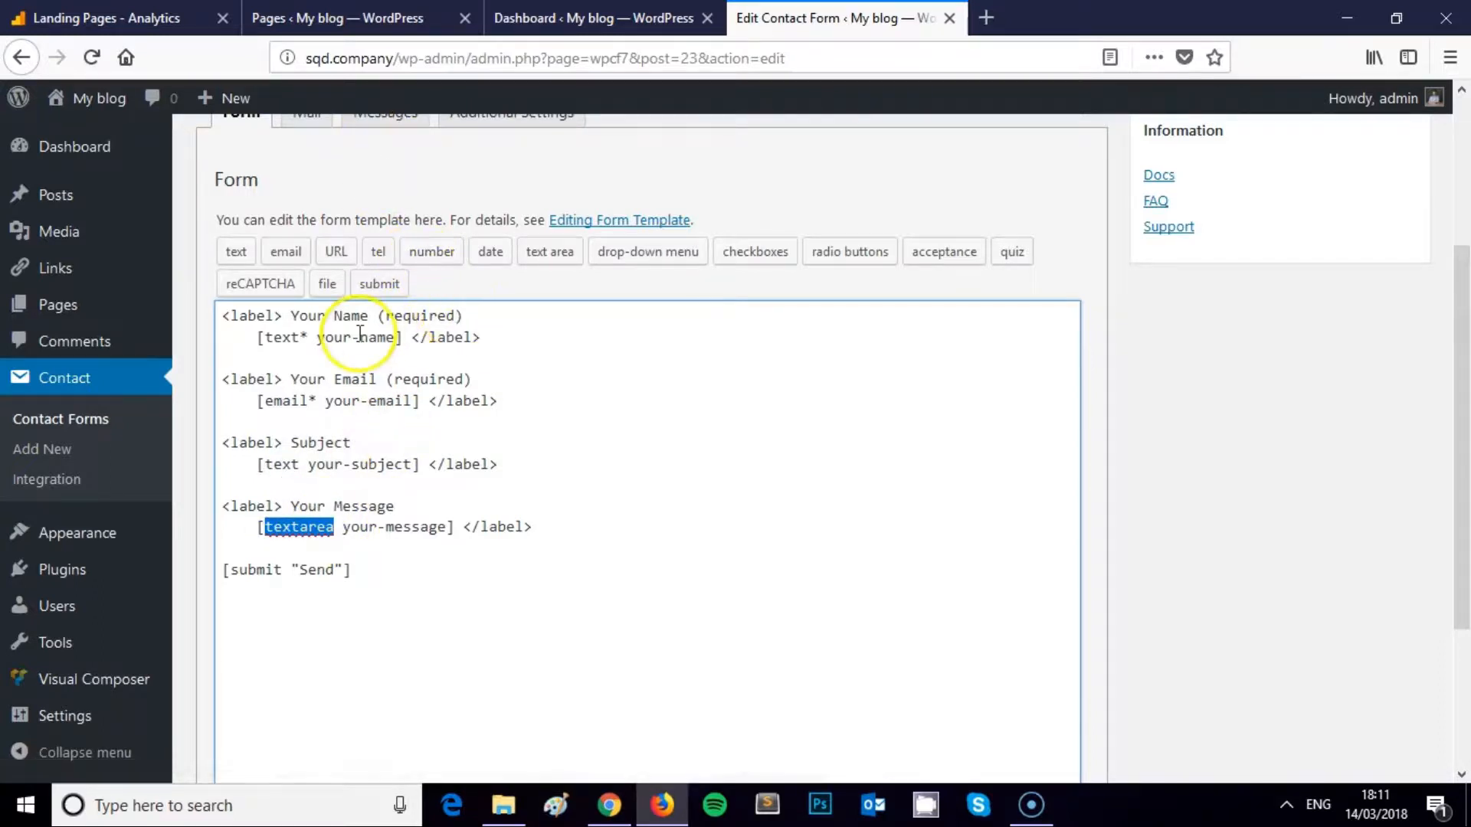
Remove '(required)' from the Your Name and Your Email labels
click(404, 320)
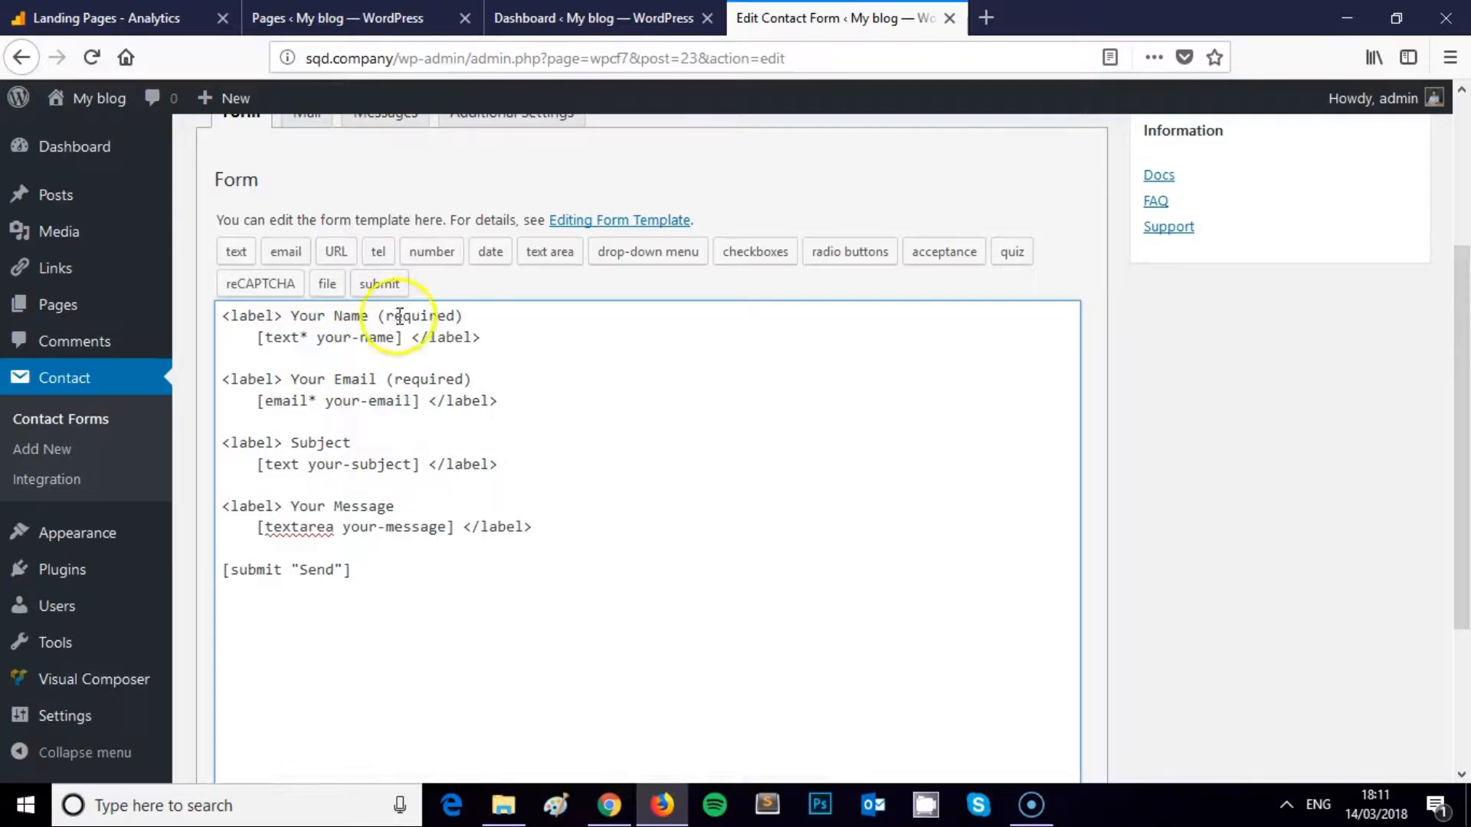
click(471, 318)
drag(471, 319, 377, 317)
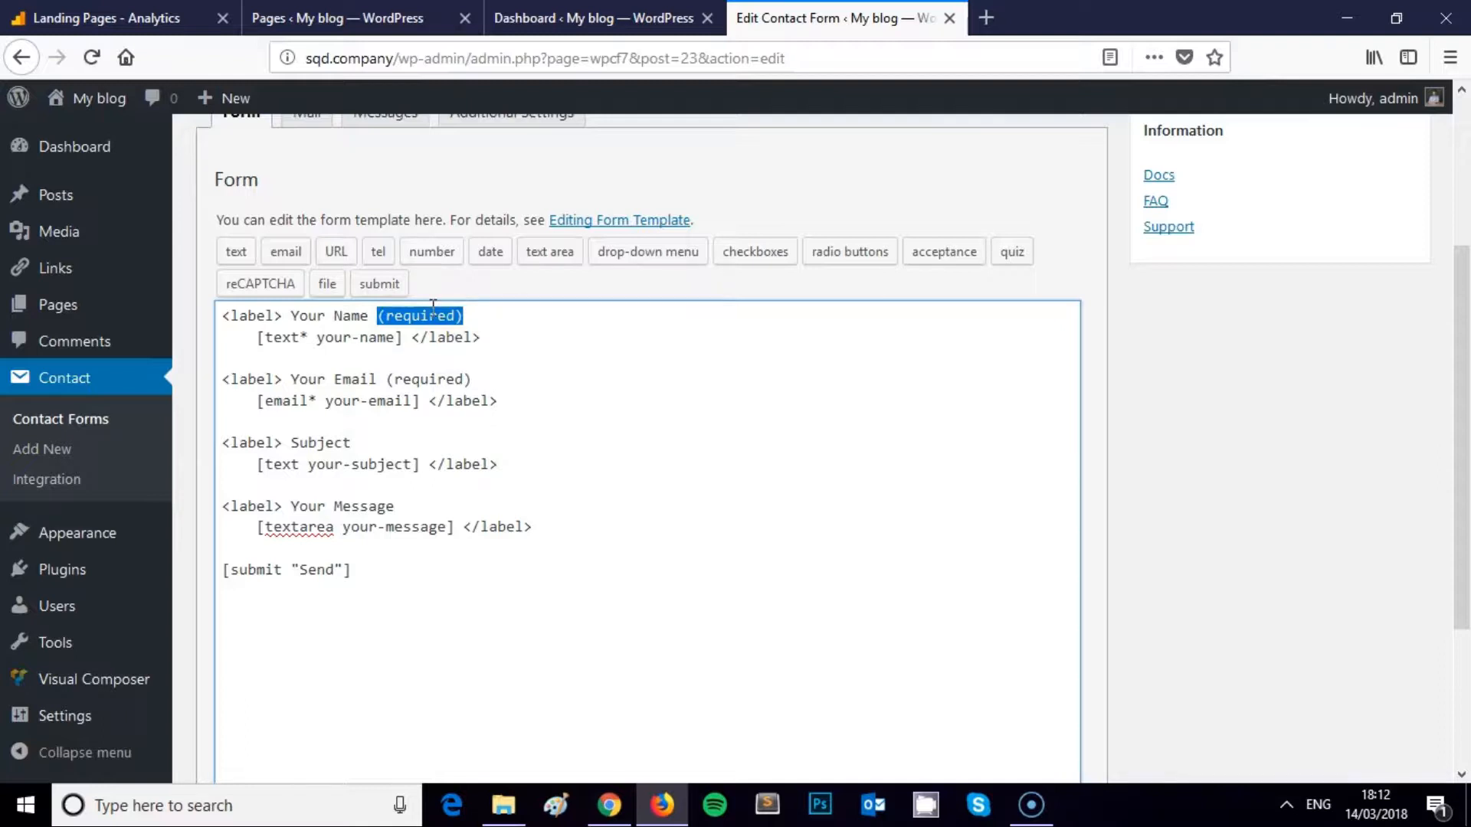
key(BackSpace)
drag(472, 379, 396, 384)
key(BackSpace)
key(BackSpace)
key(BackSpace)
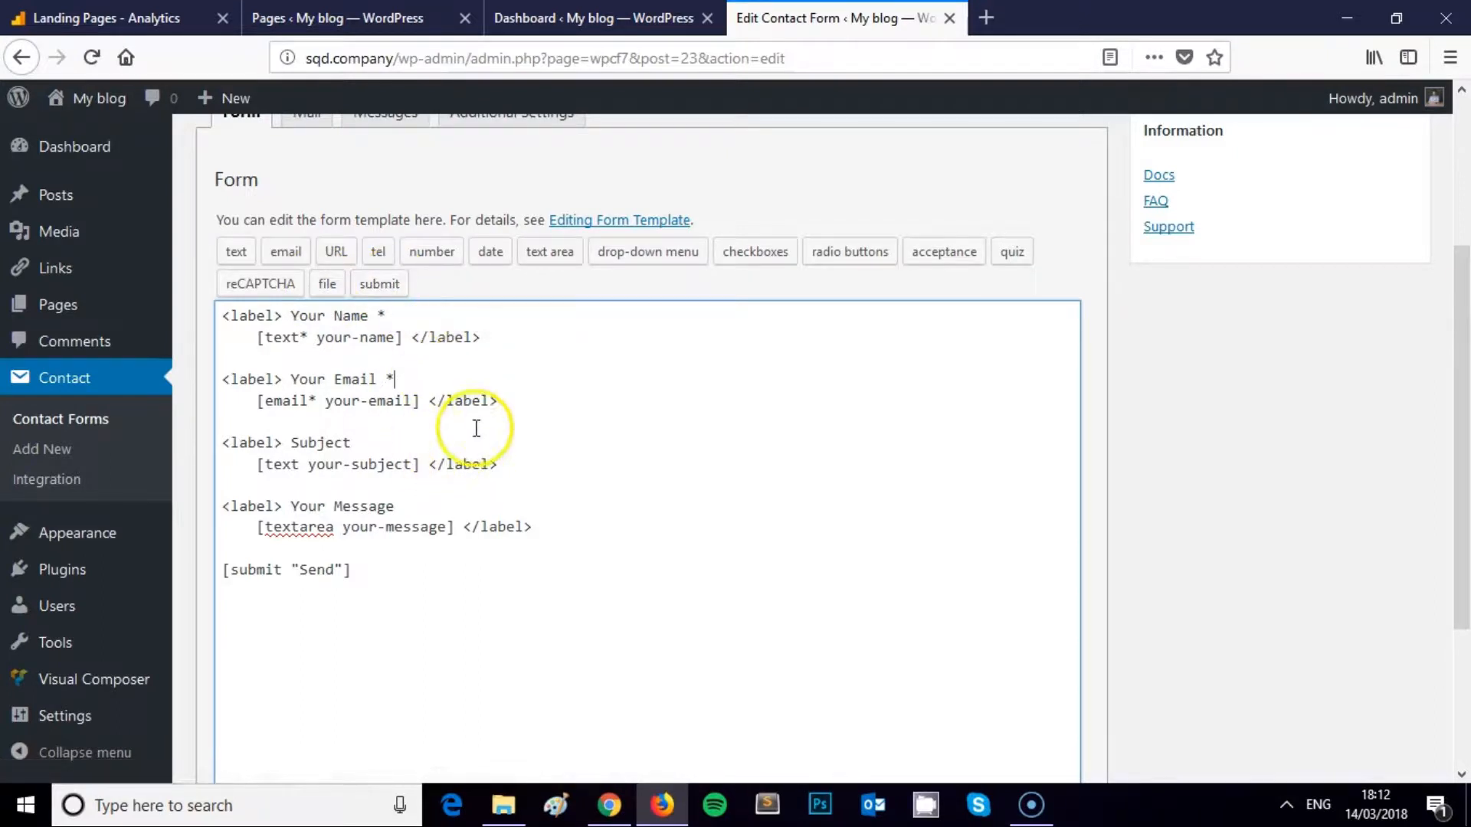
scroll(479, 452, up, 4)
scroll(463, 519, down, 4)
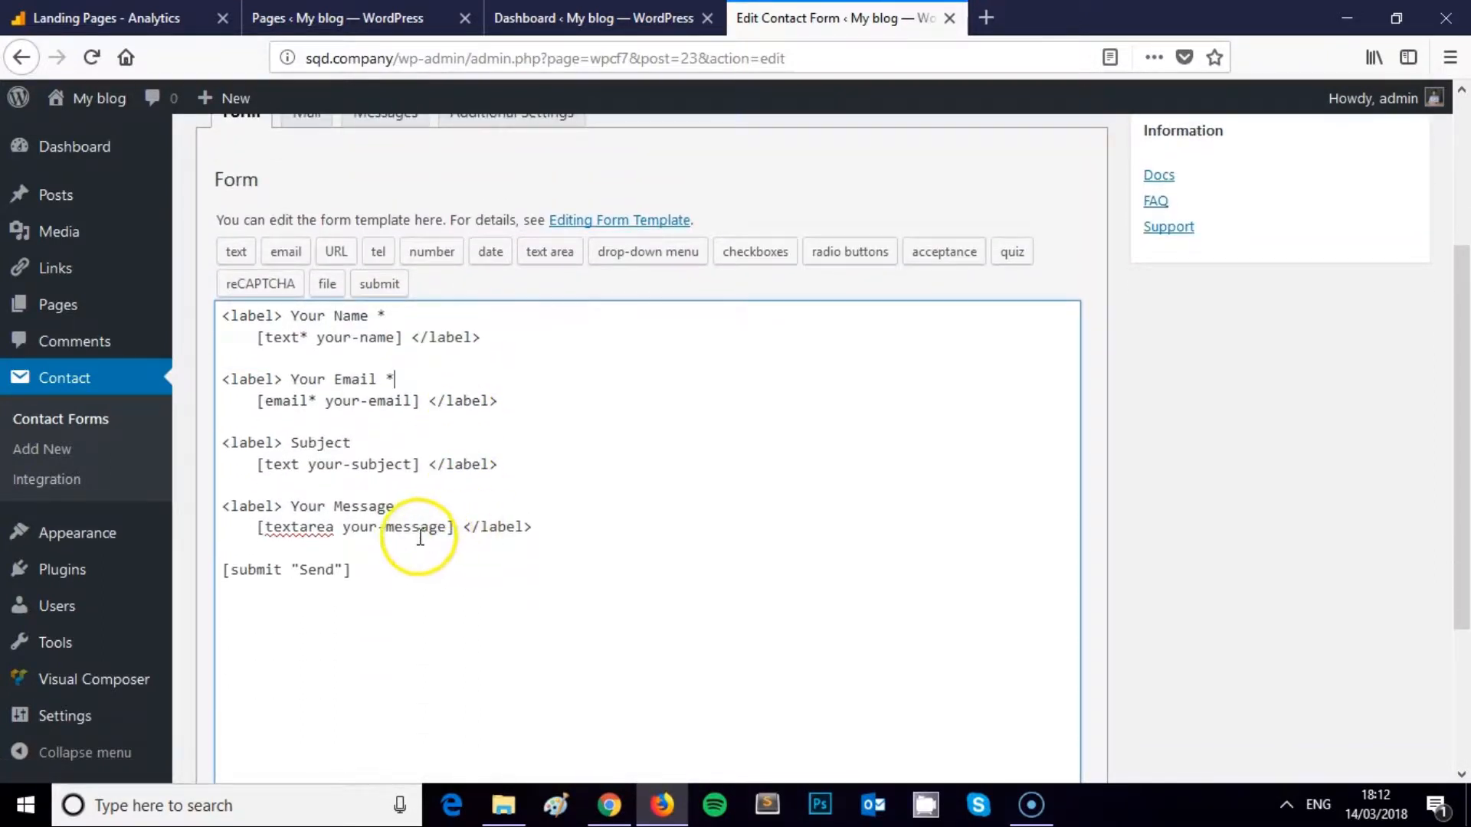
scroll(463, 521, up, 3)
click(405, 502)
scroll(363, 338, up, 3)
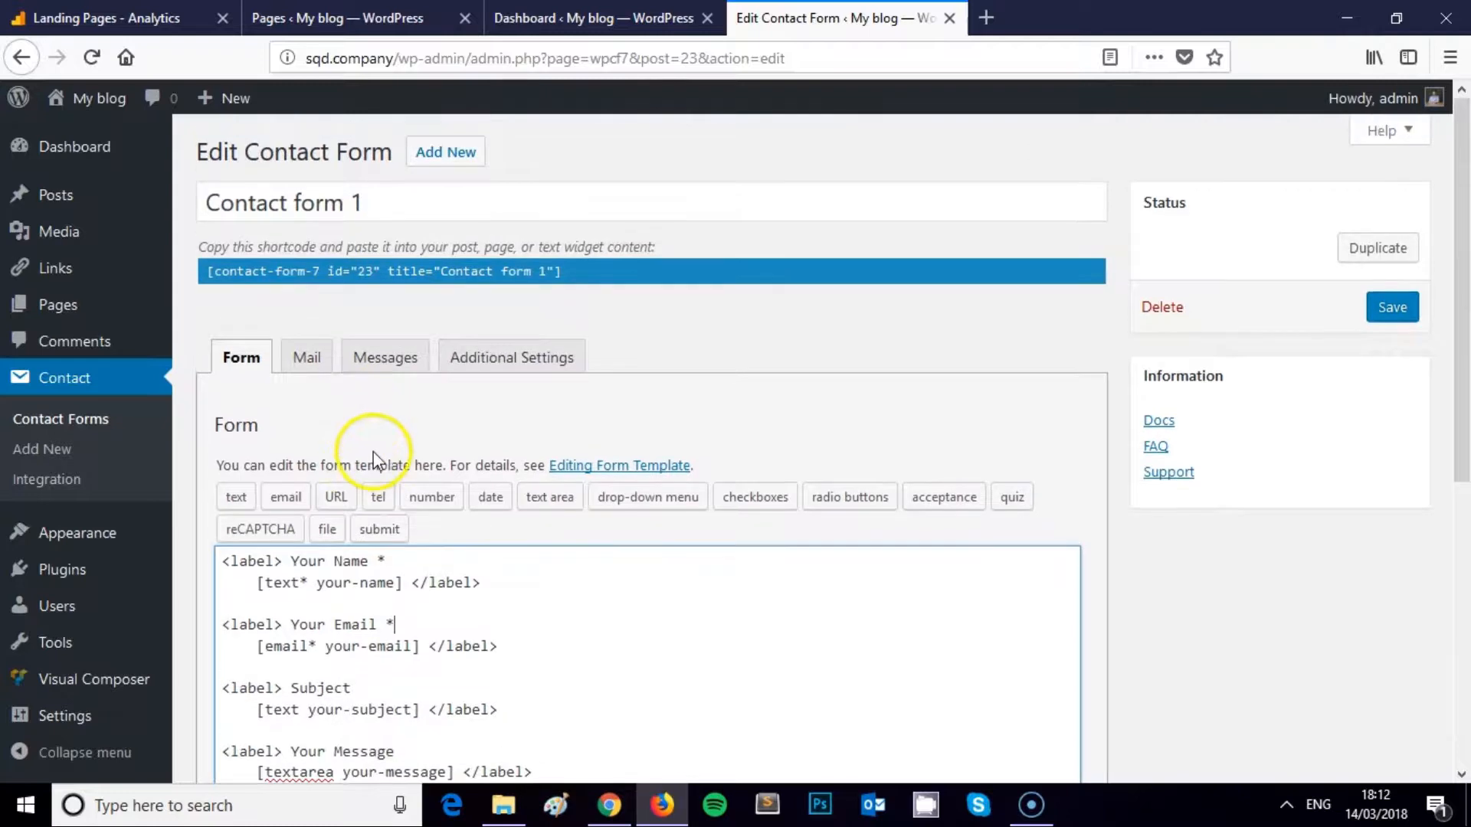
click(308, 364)
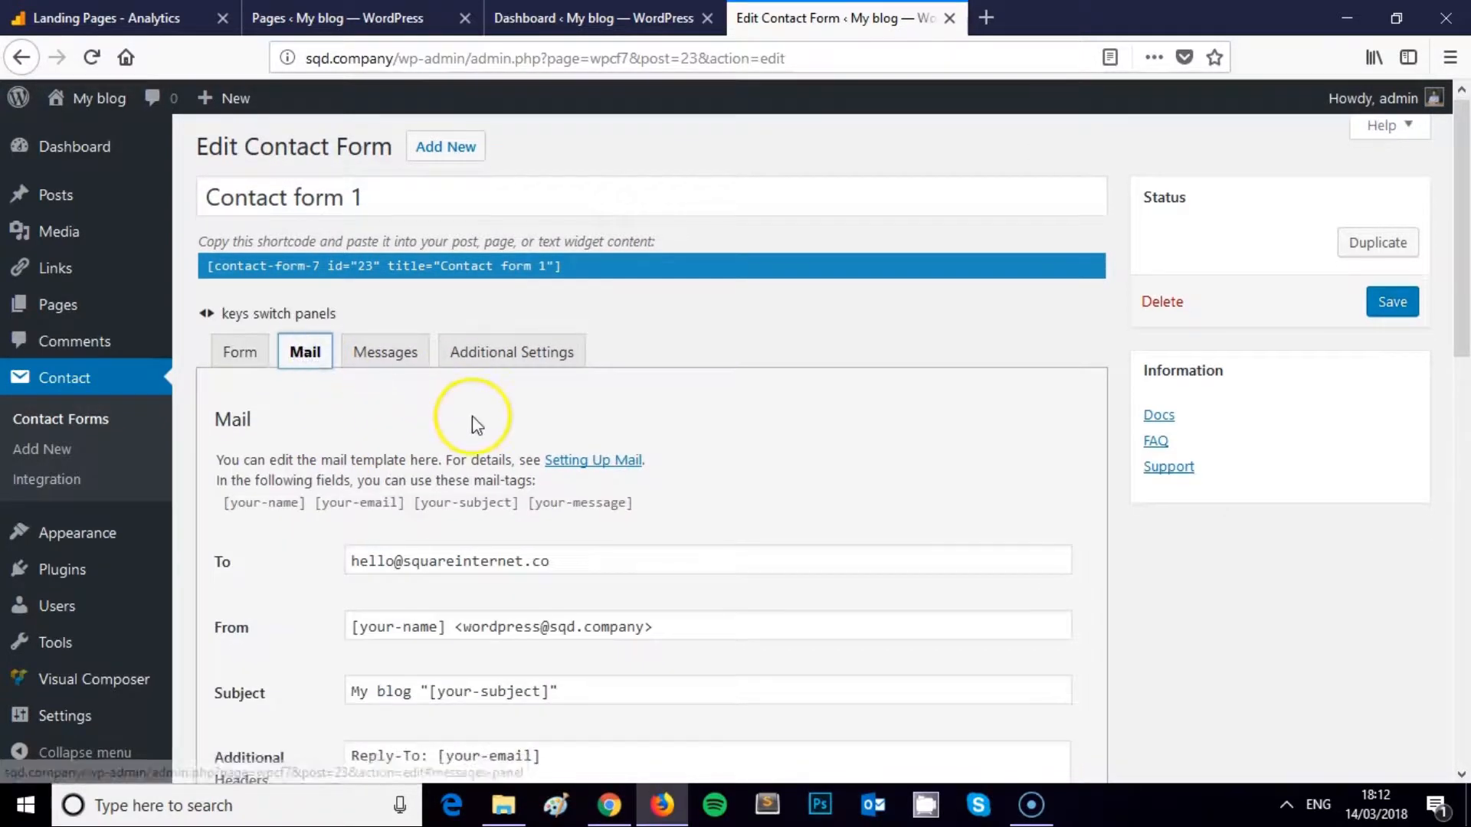
scroll(471, 417, down, 3)
scroll(472, 415, down, 3)
scroll(471, 416, up, 3)
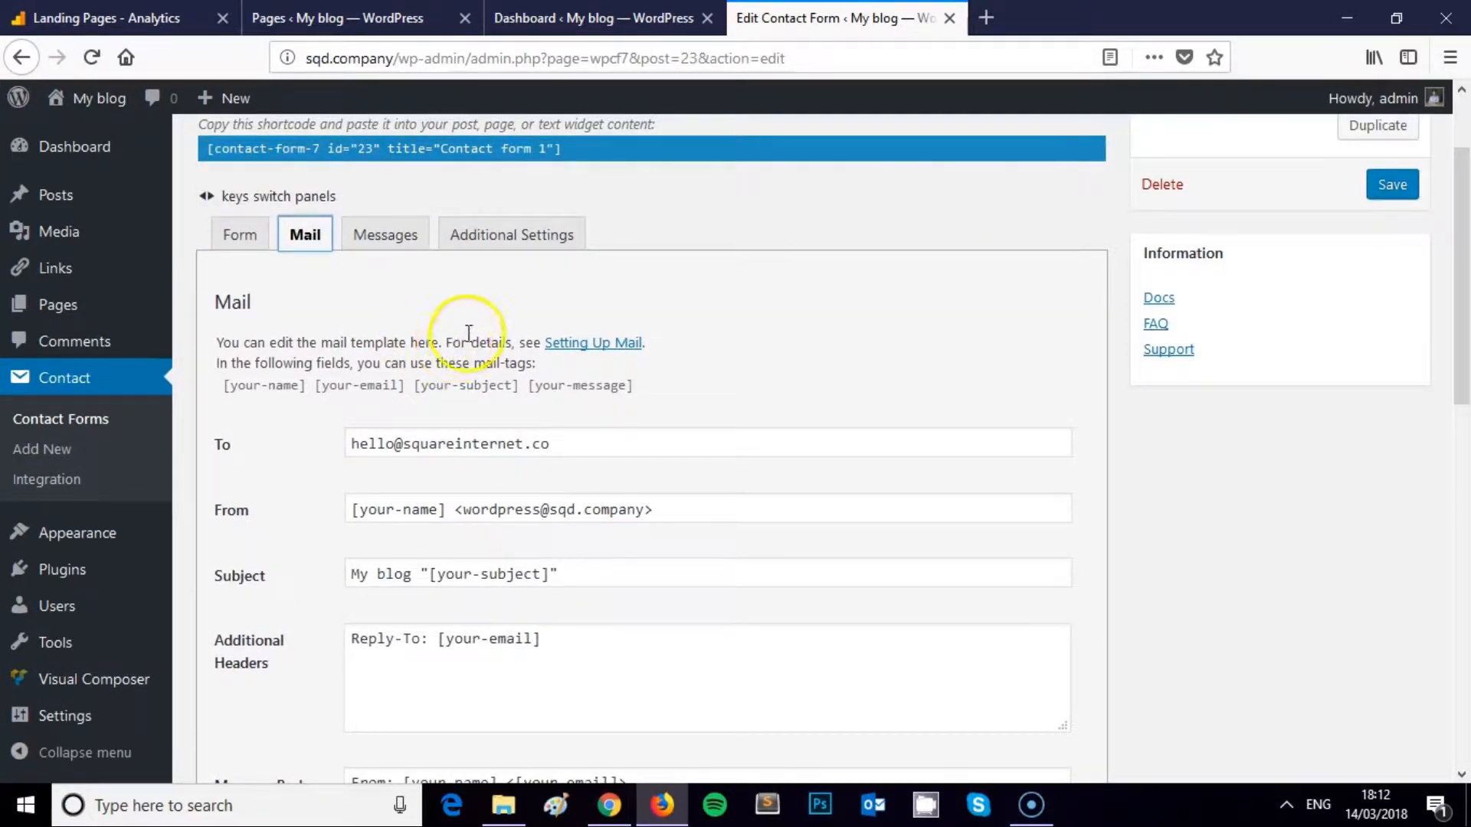
scroll(460, 325, down, 3)
scroll(536, 387, down, 5)
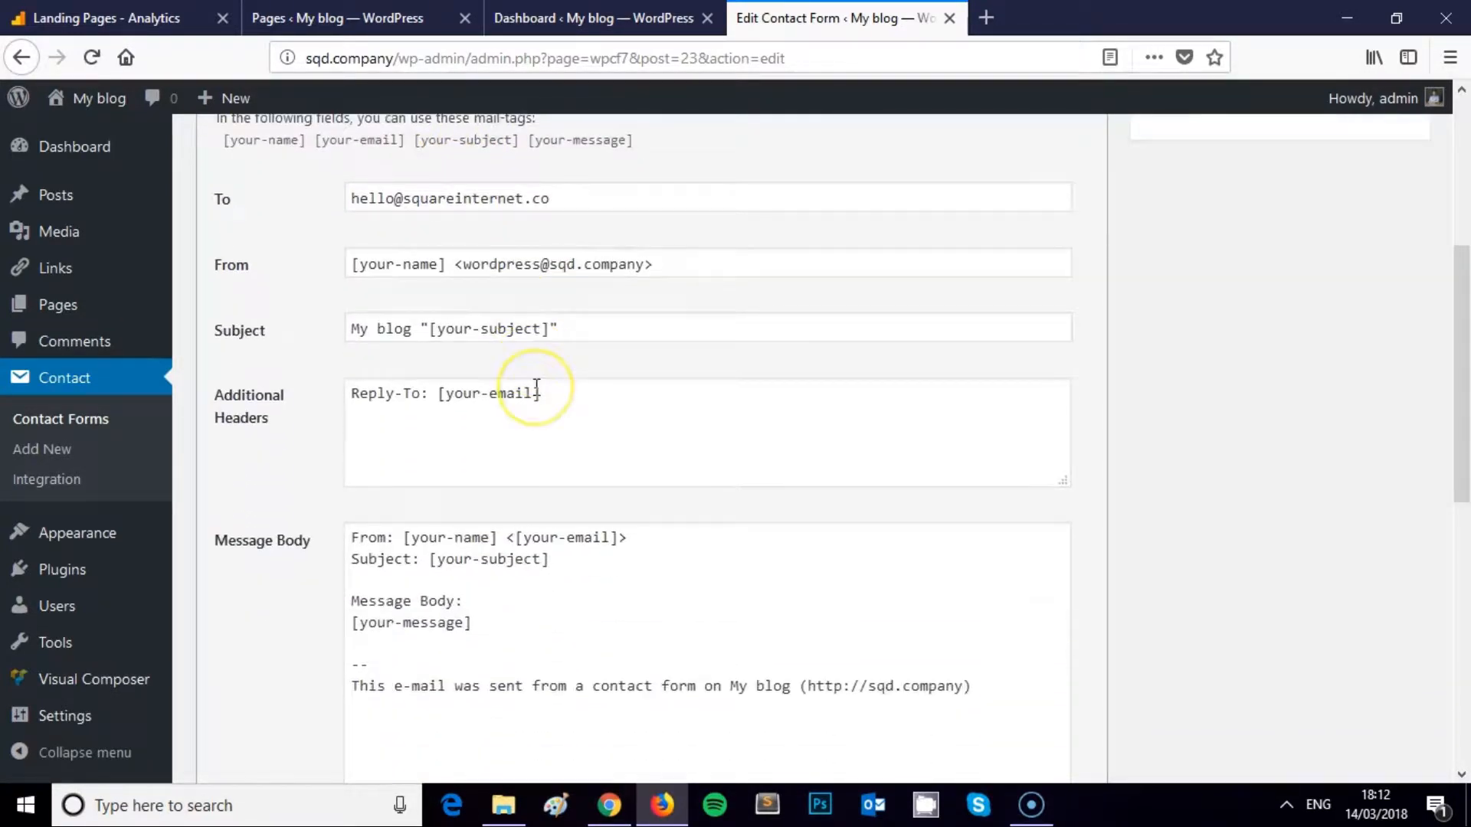
scroll(536, 386, up, 3)
scroll(536, 390, up, 6)
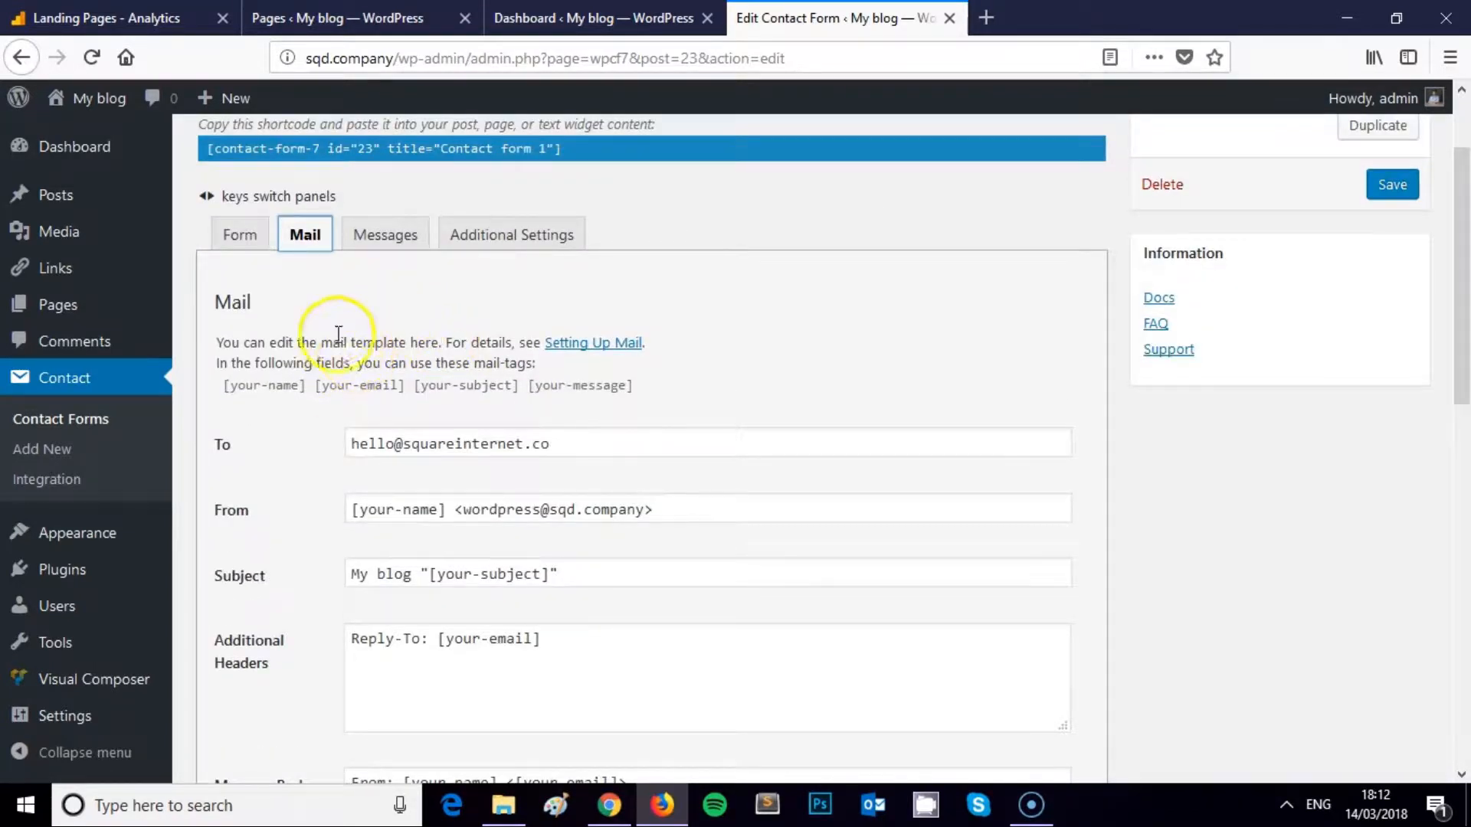
scroll(397, 344, down, 3)
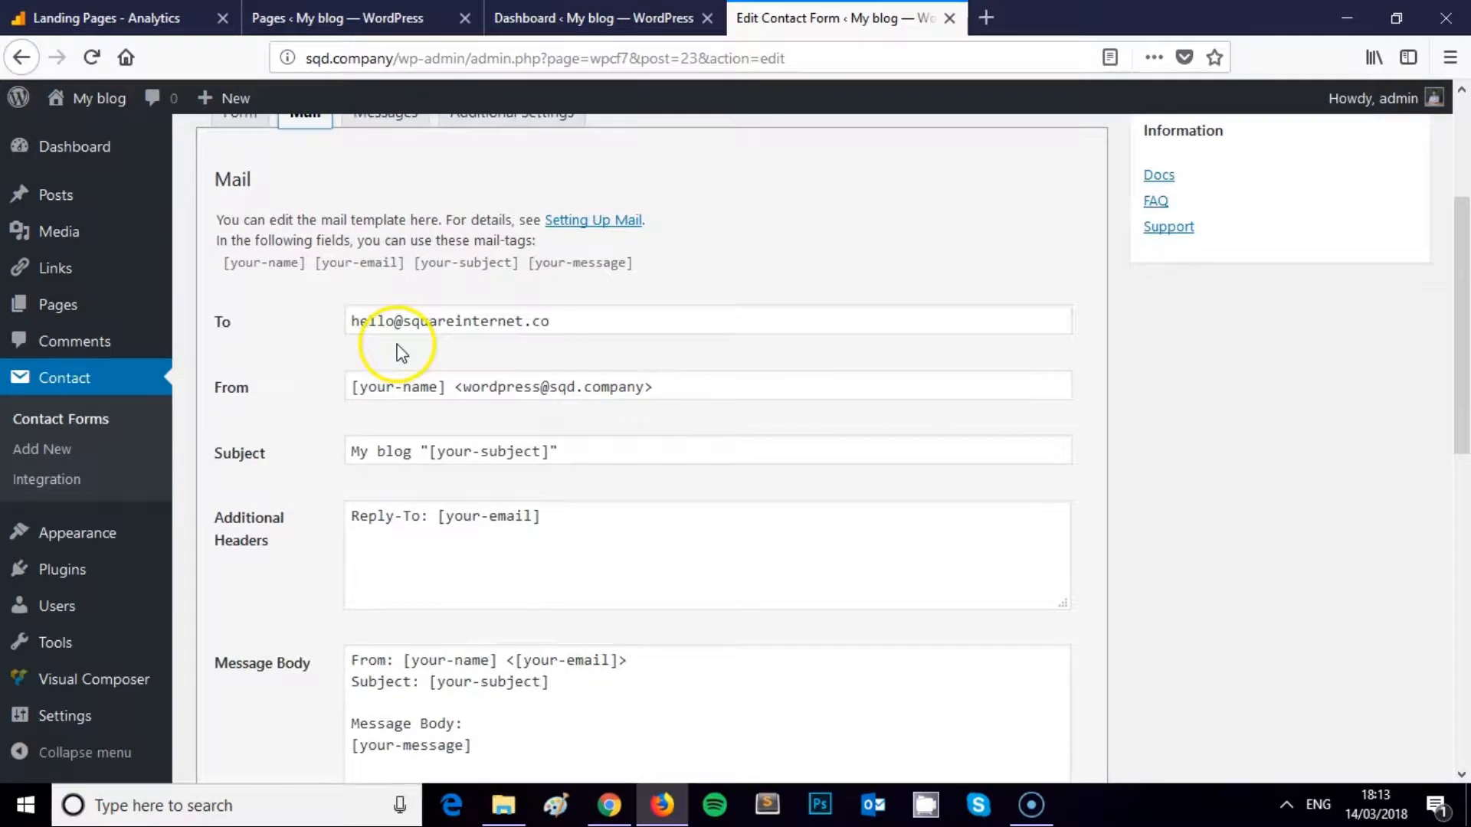
click(353, 322)
drag(578, 320, 325, 322)
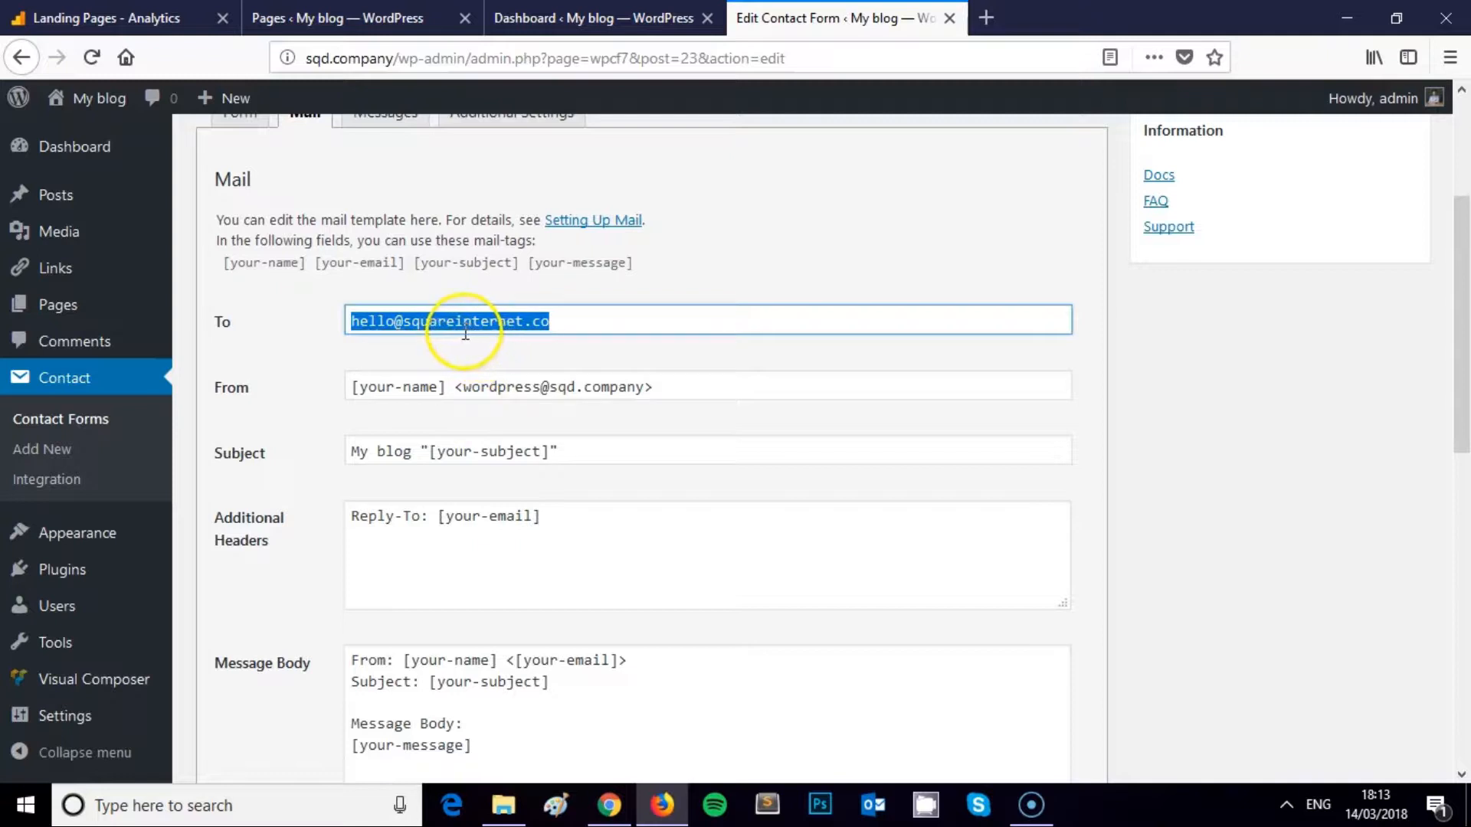
drag(553, 322, 351, 319)
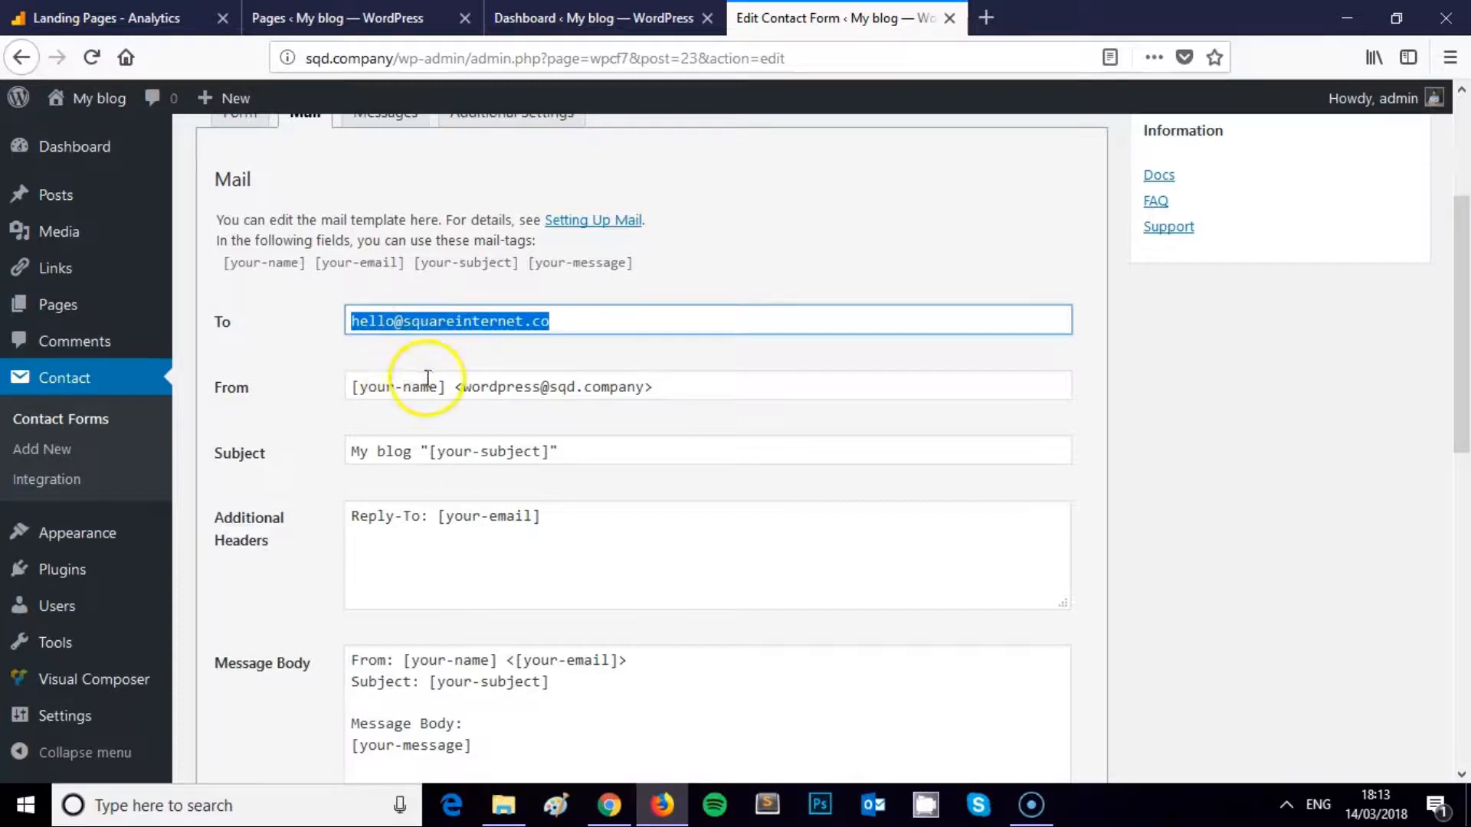
click(393, 388)
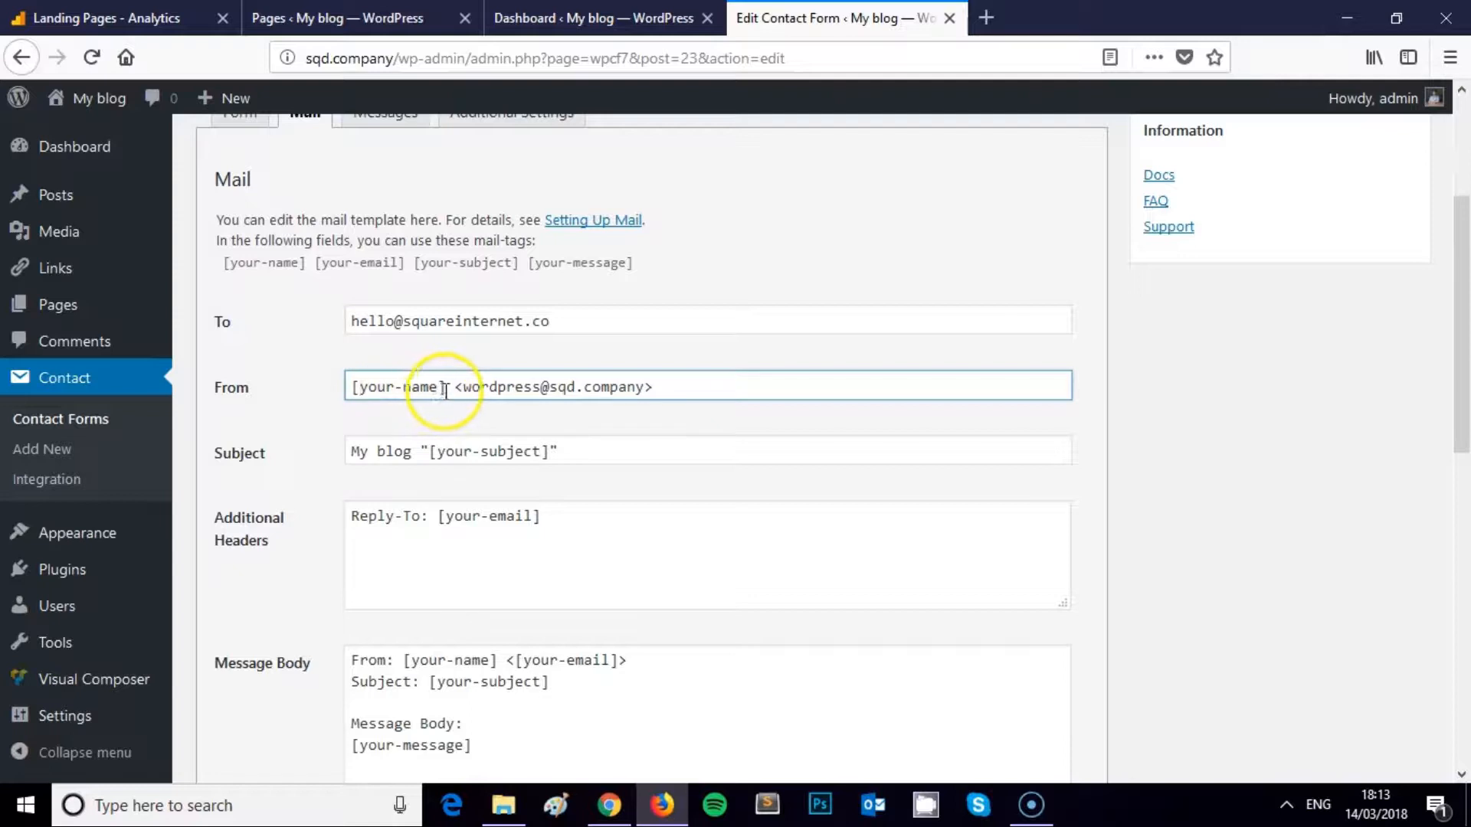
drag(450, 385, 362, 385)
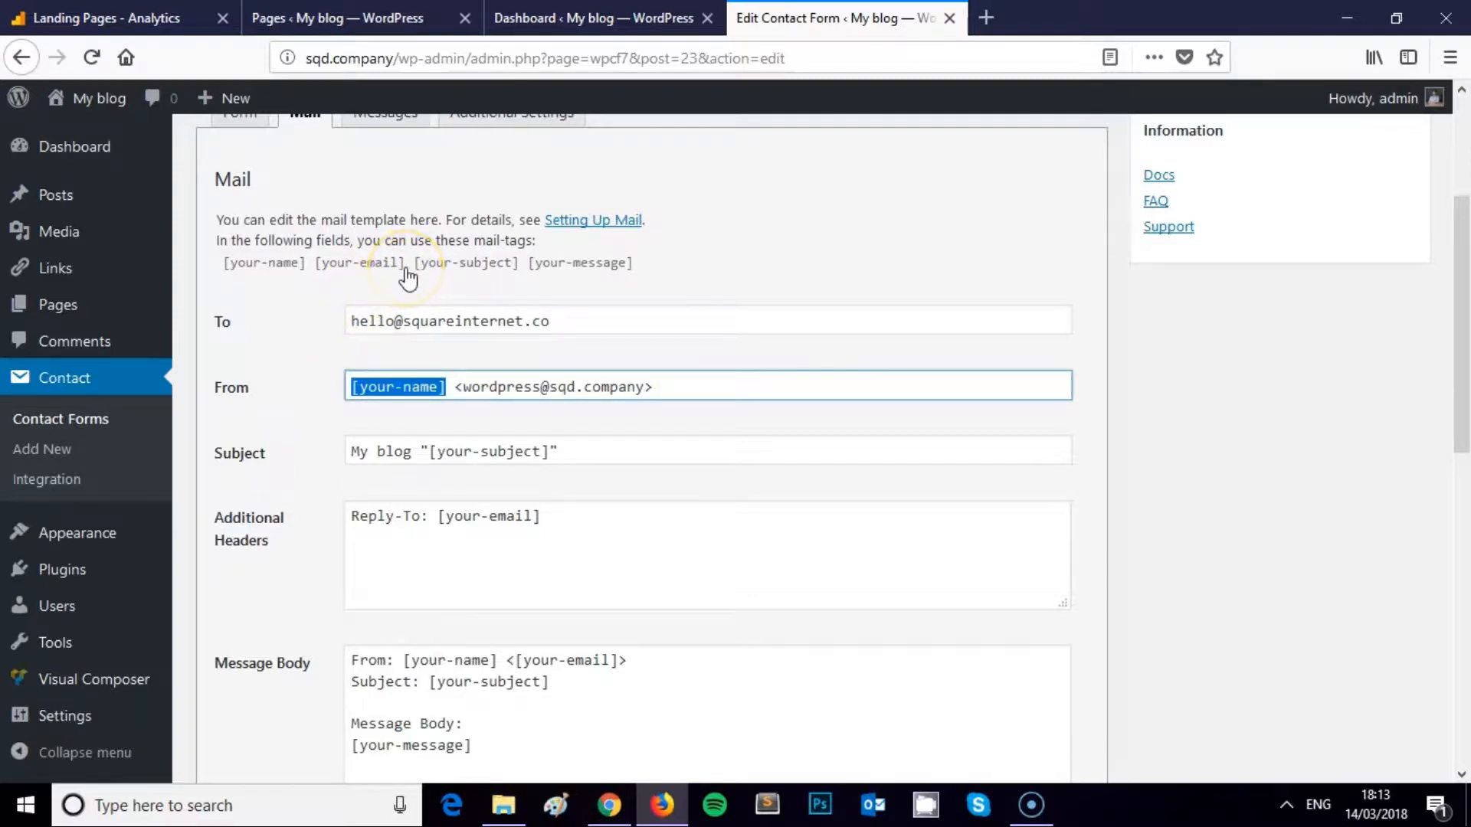
scroll(345, 267, up, 3)
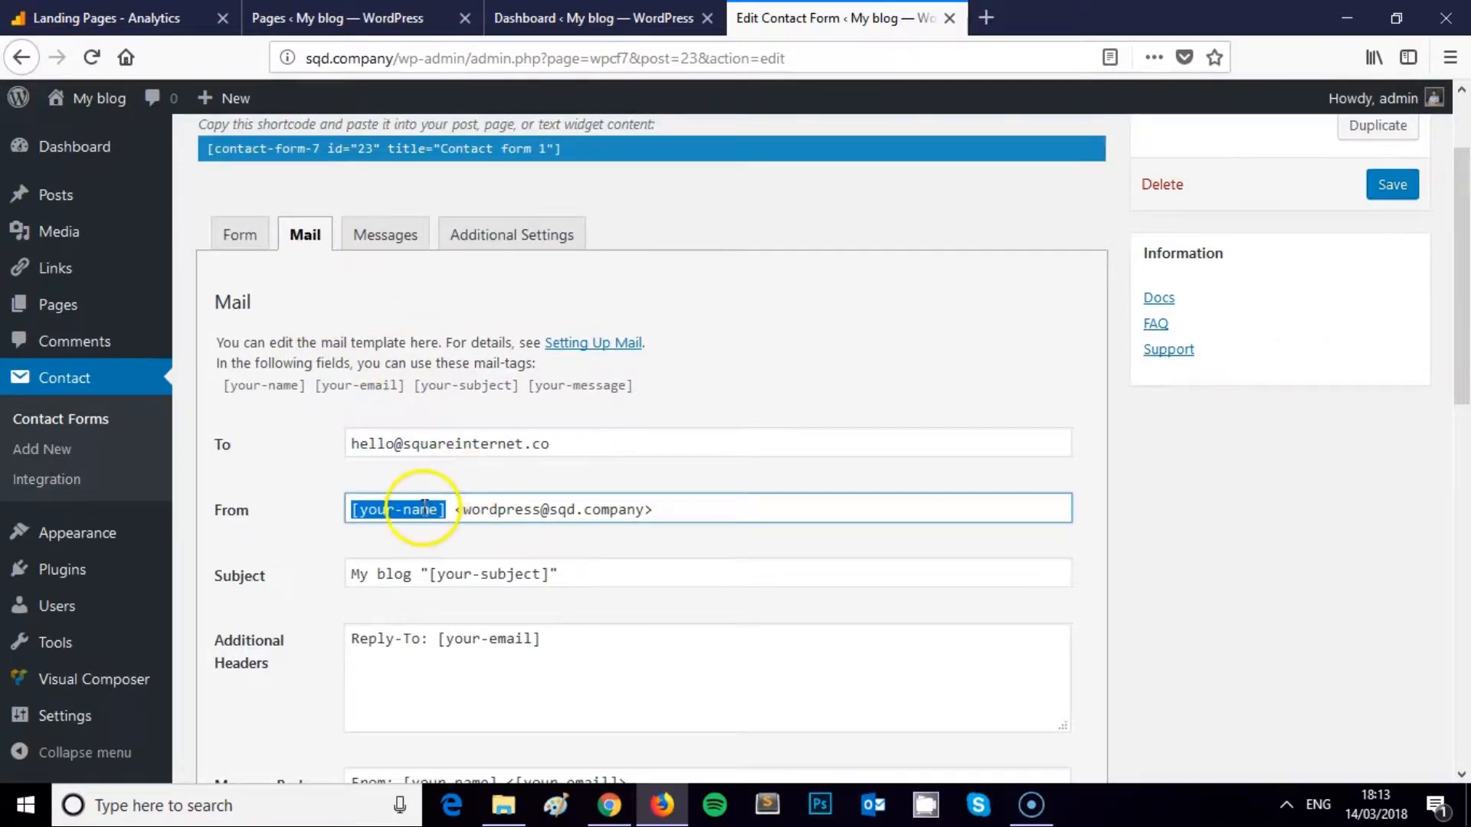
click(423, 509)
drag(445, 509, 348, 503)
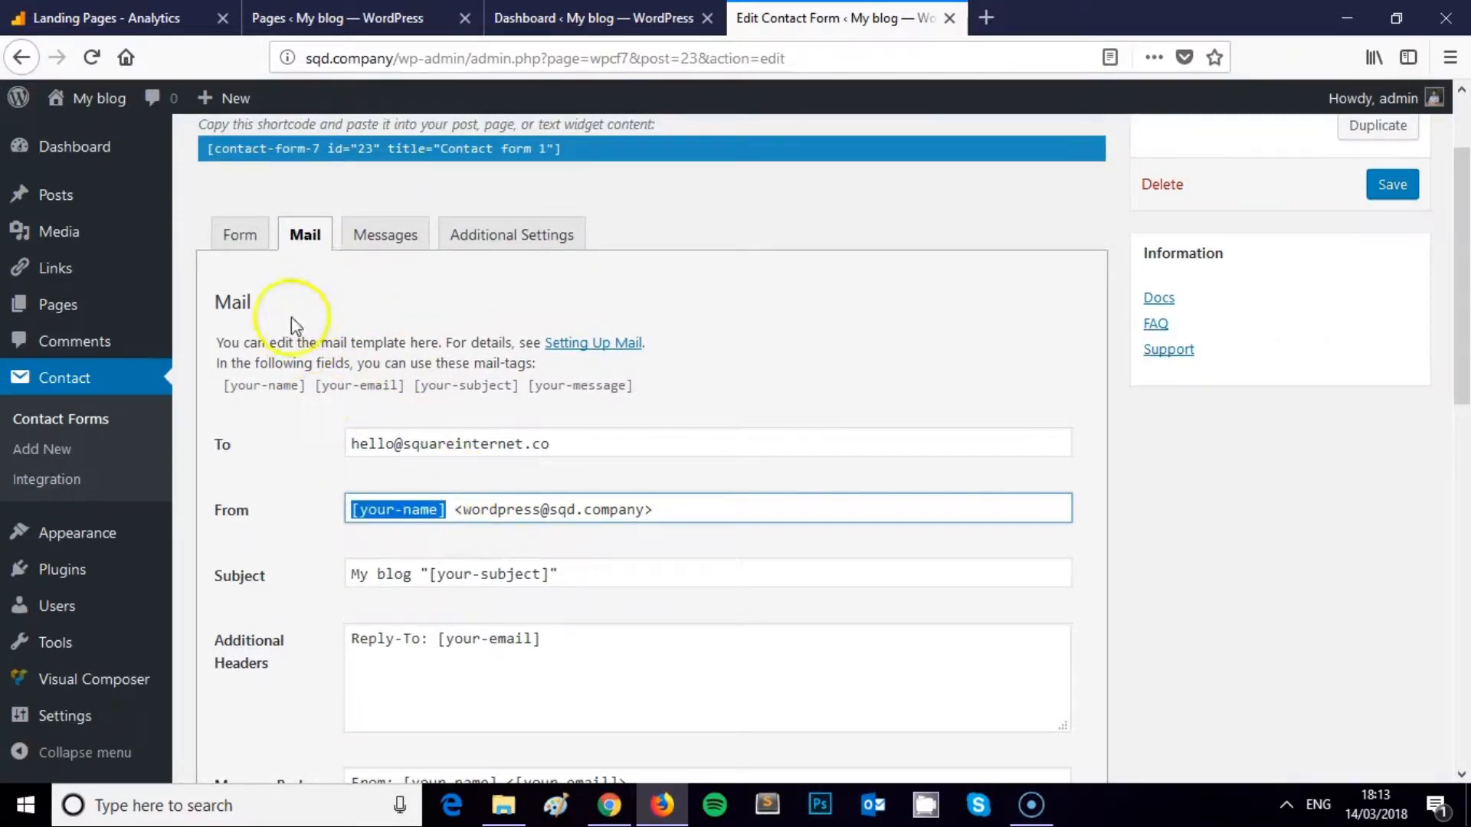
click(243, 254)
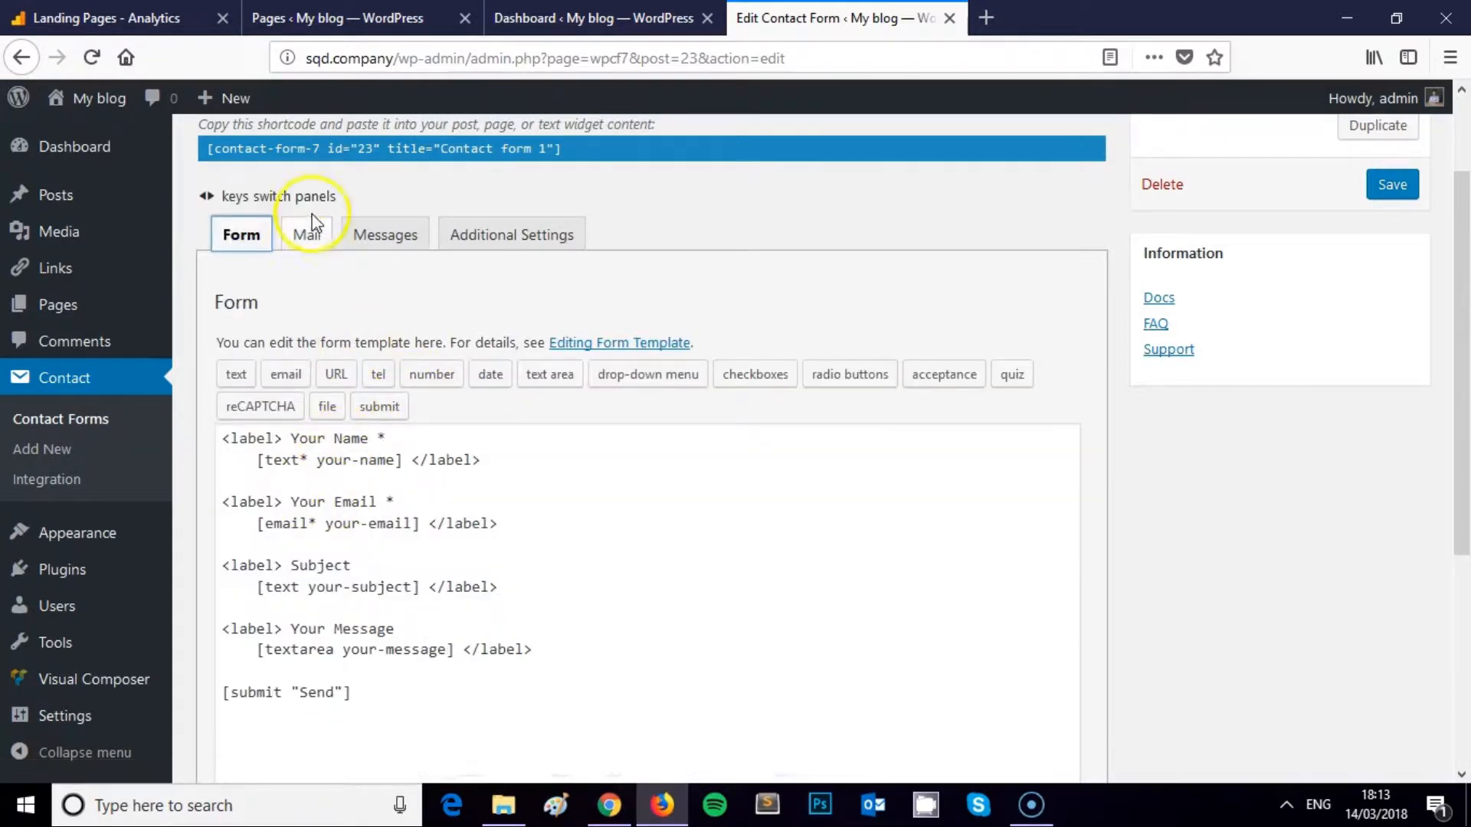
click(310, 236)
click(237, 233)
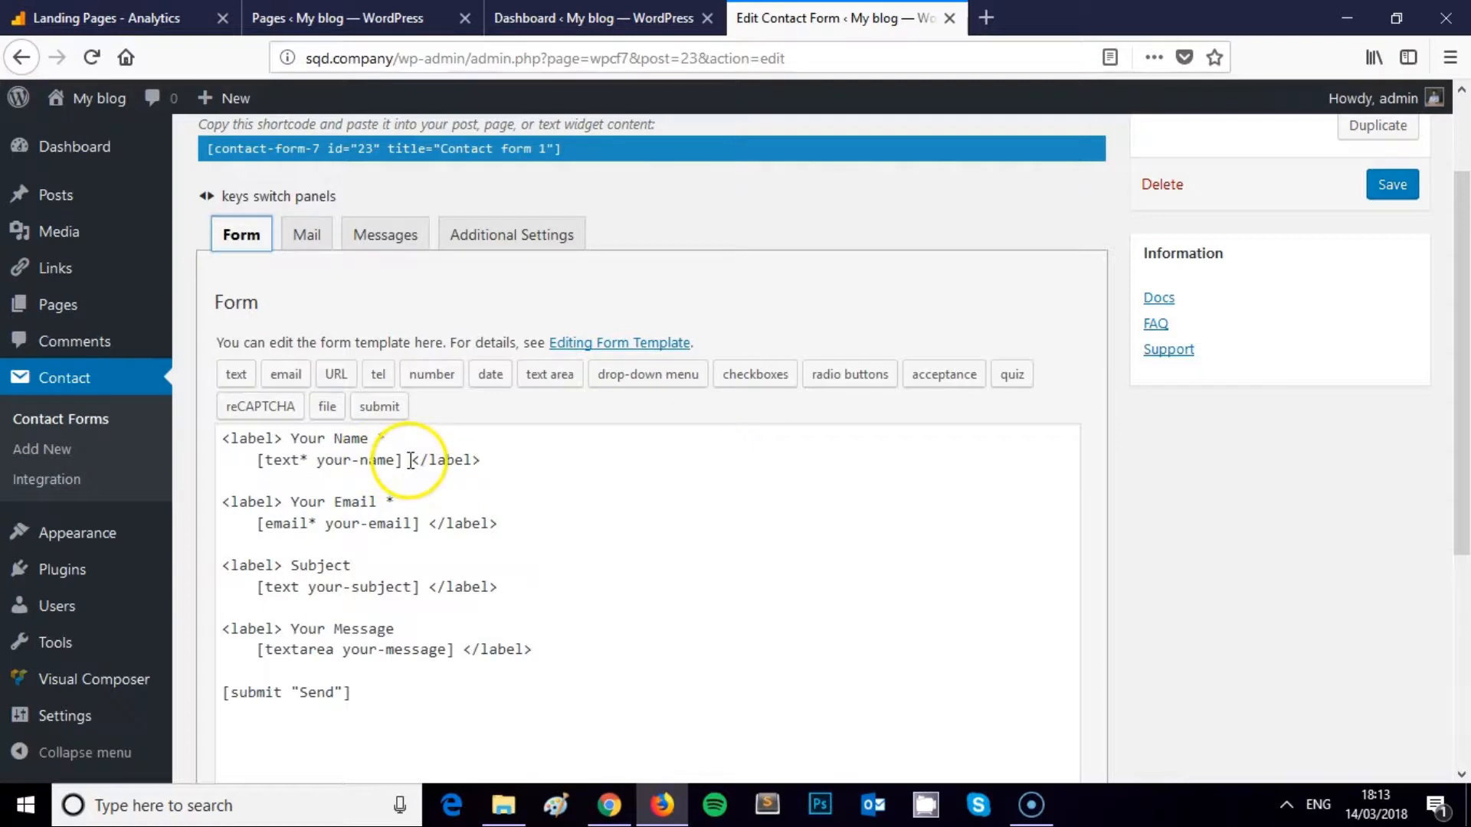
drag(411, 460, 343, 460)
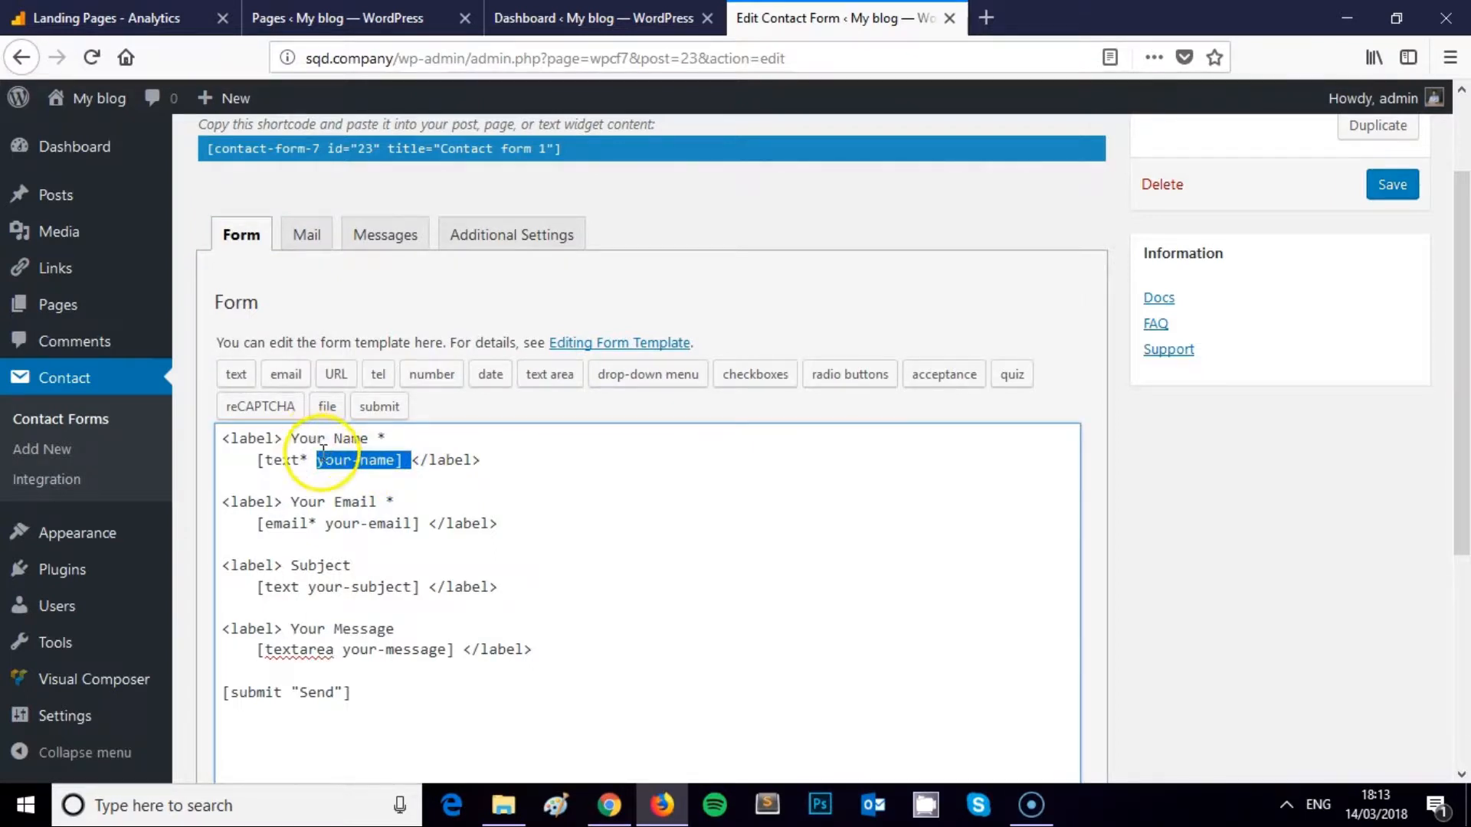
click(321, 456)
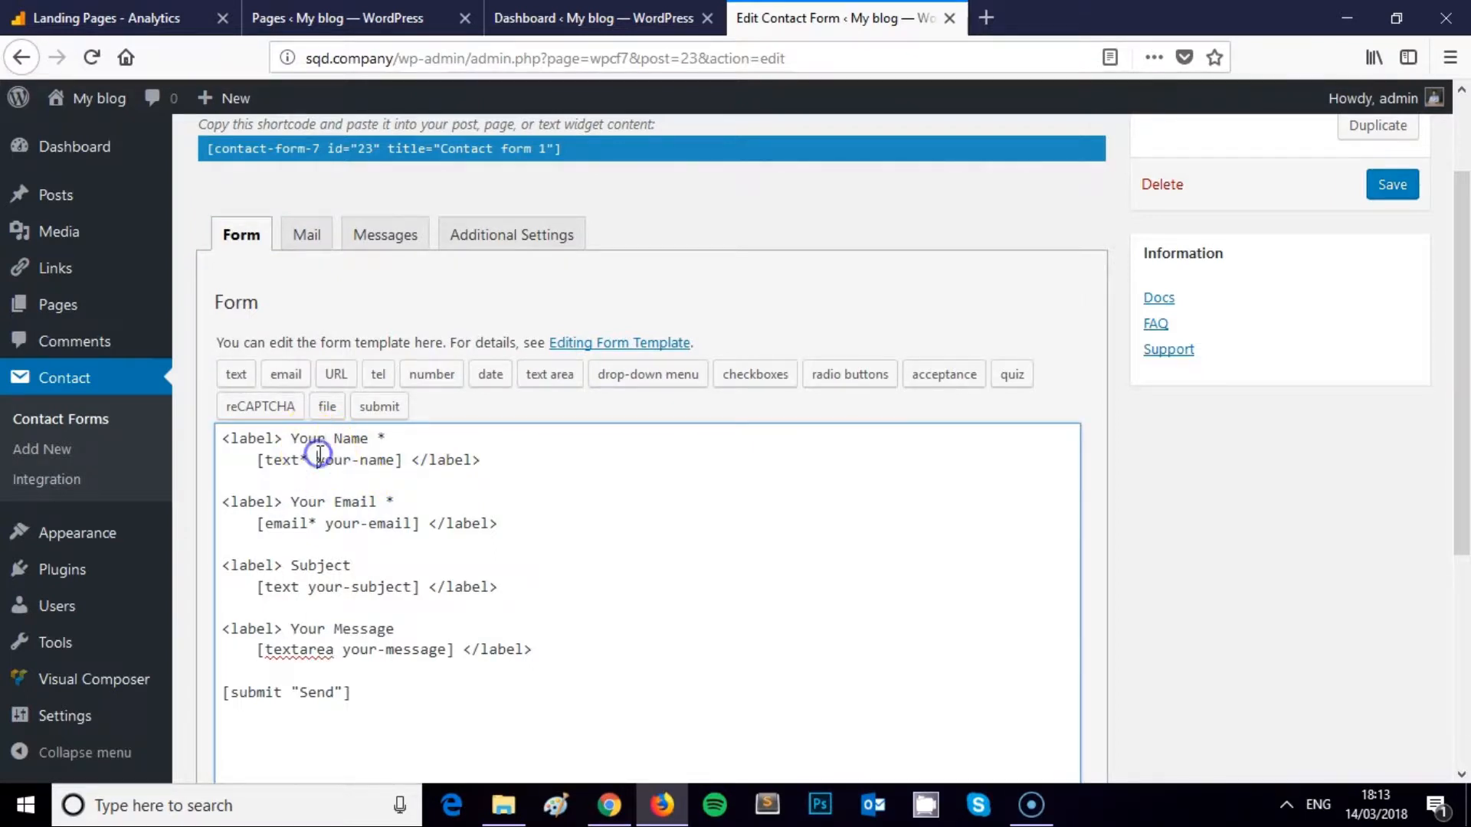
click(311, 238)
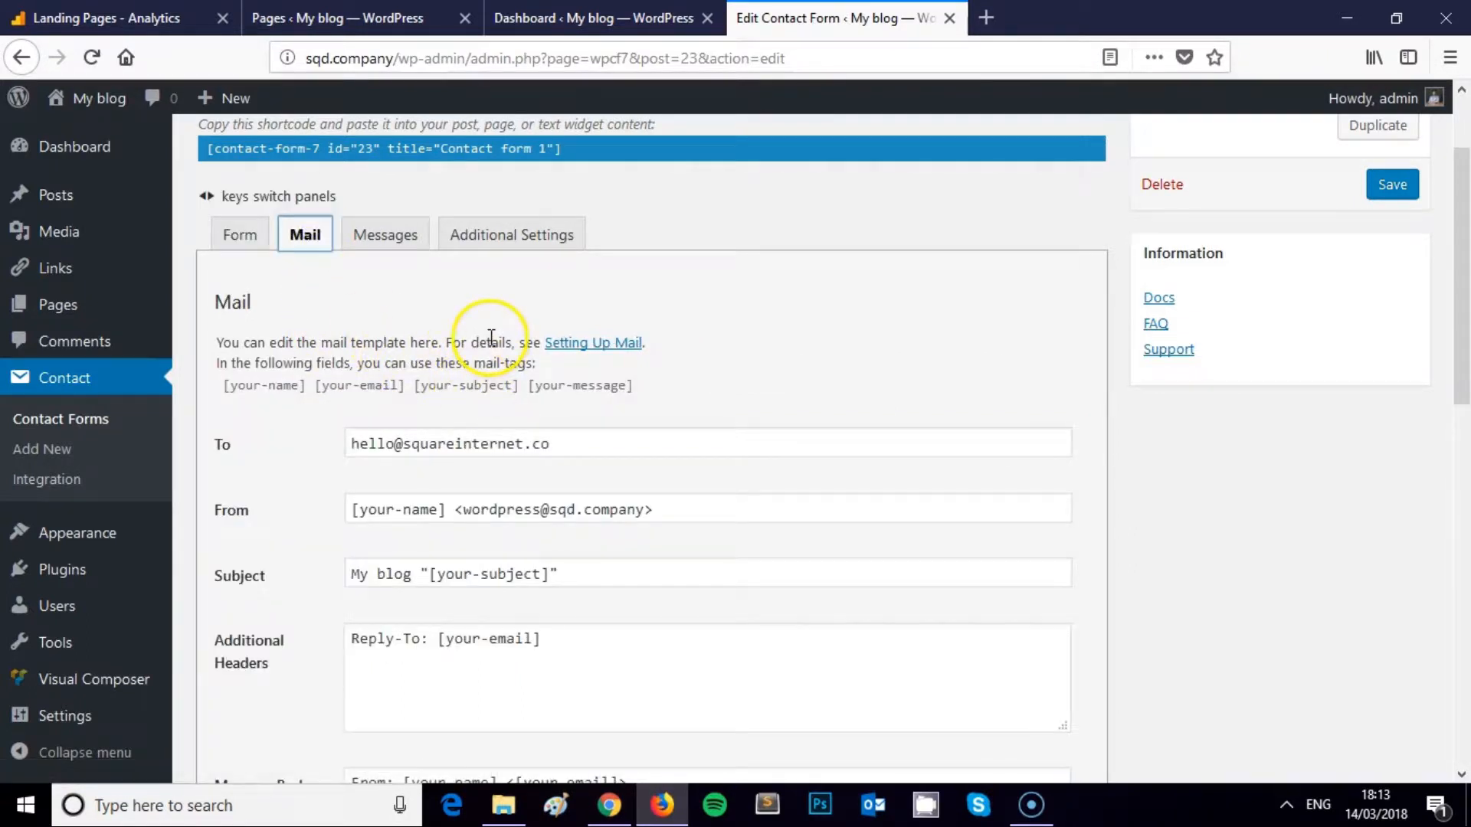
scroll(491, 338, down, 2)
double_click(436, 393)
drag(437, 394, 372, 391)
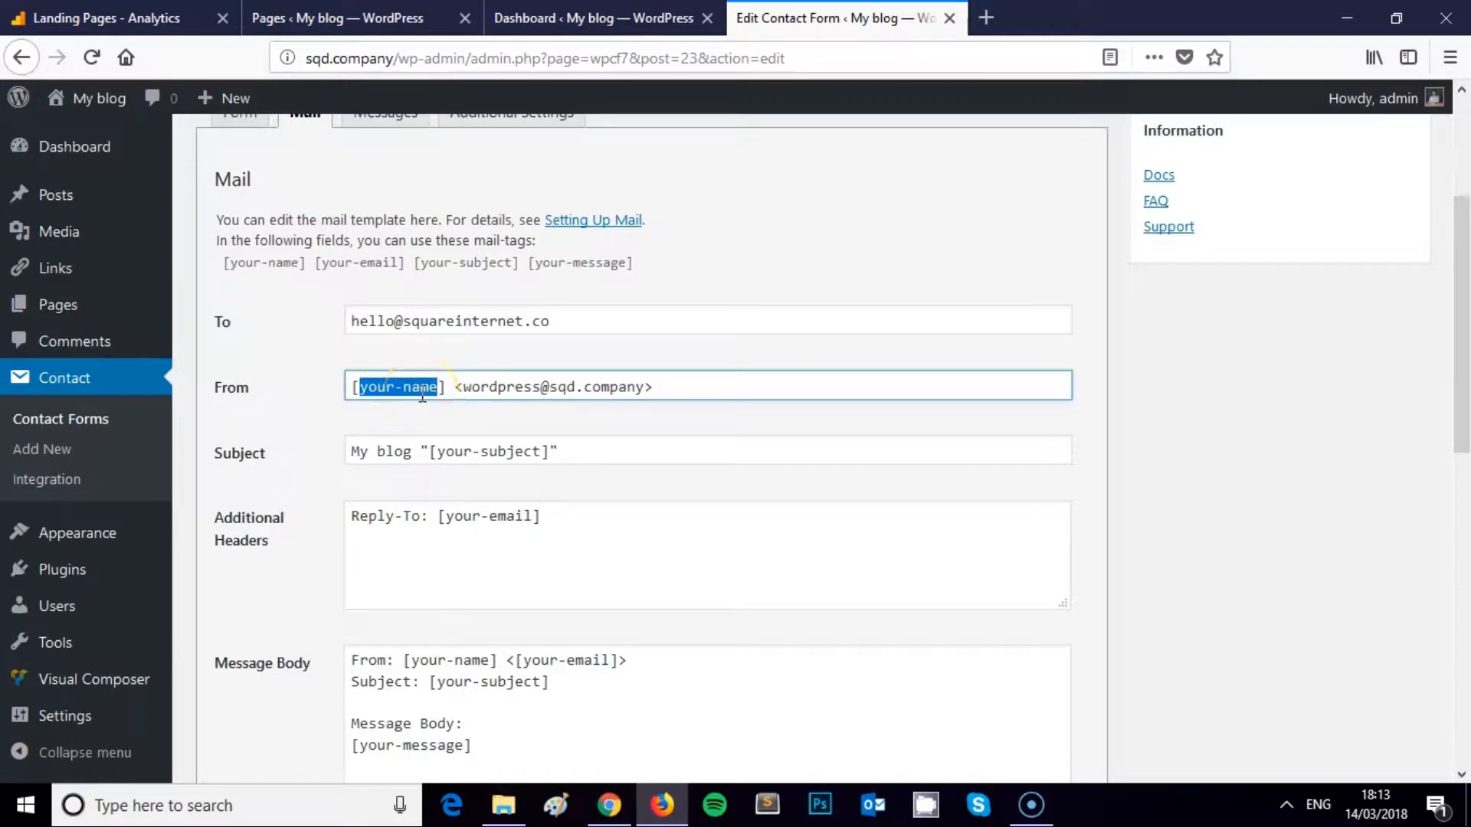
click(471, 389)
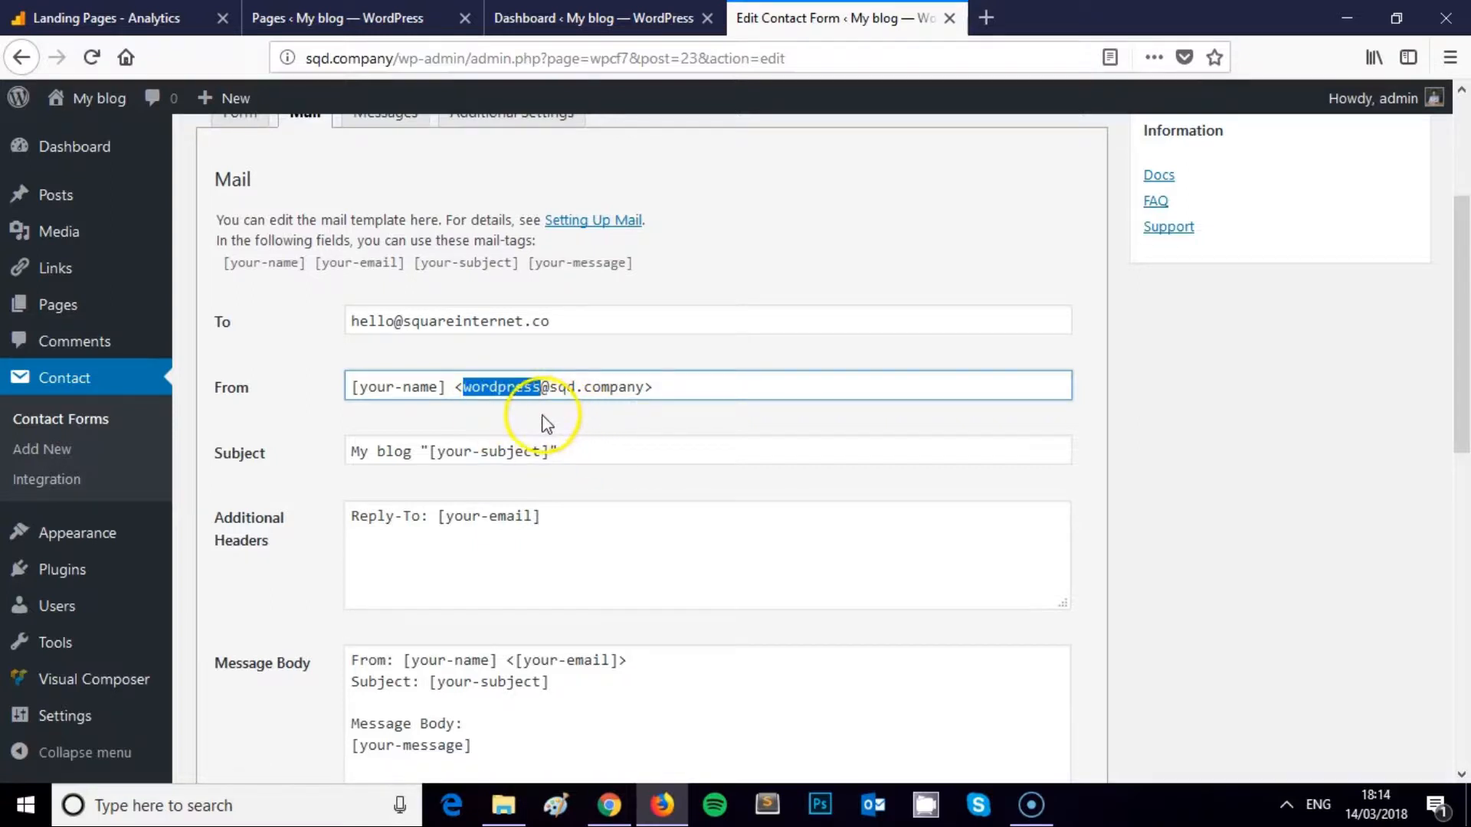
drag(463, 387, 585, 393)
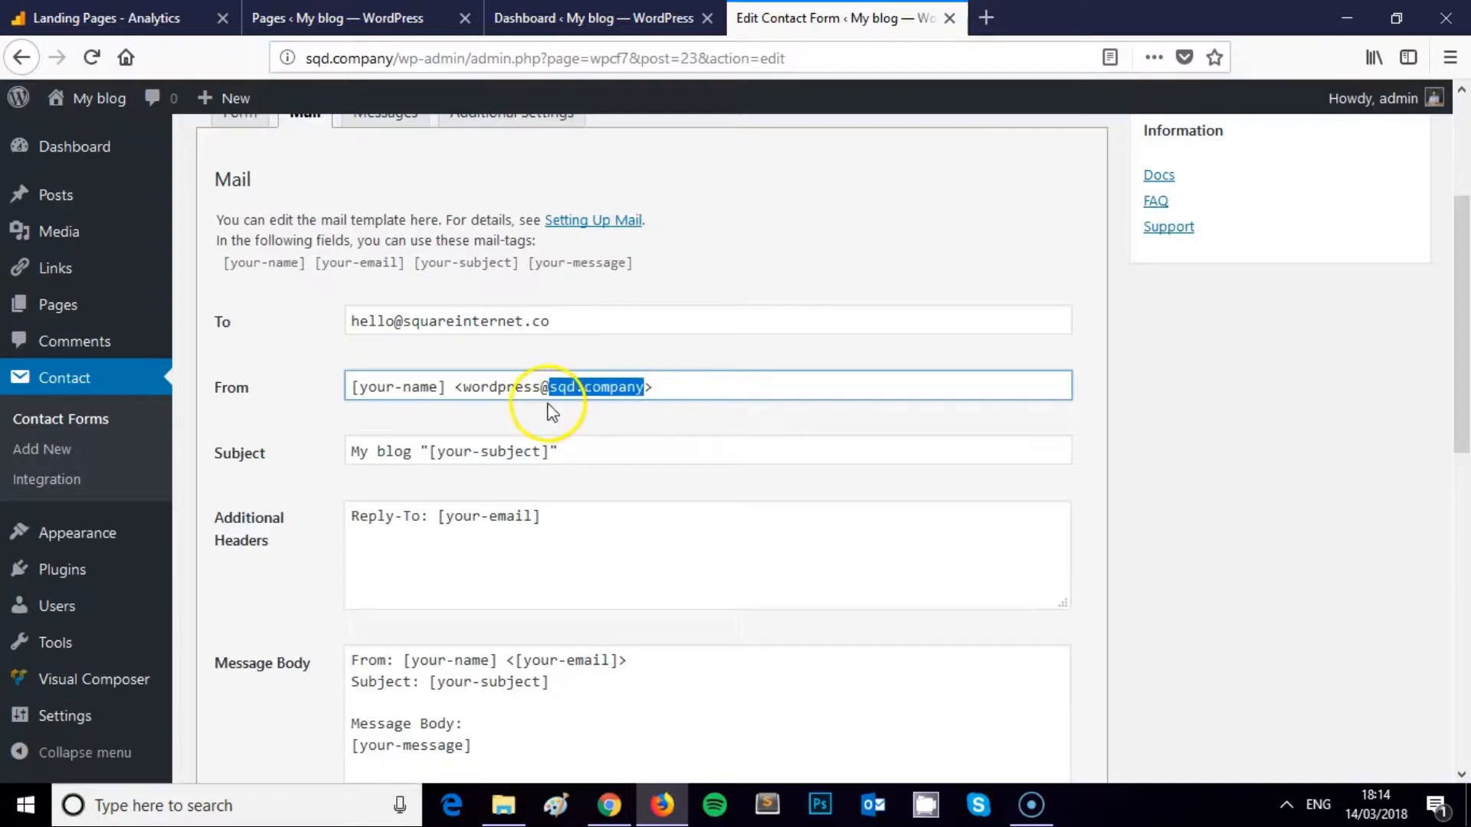
drag(462, 387, 626, 383)
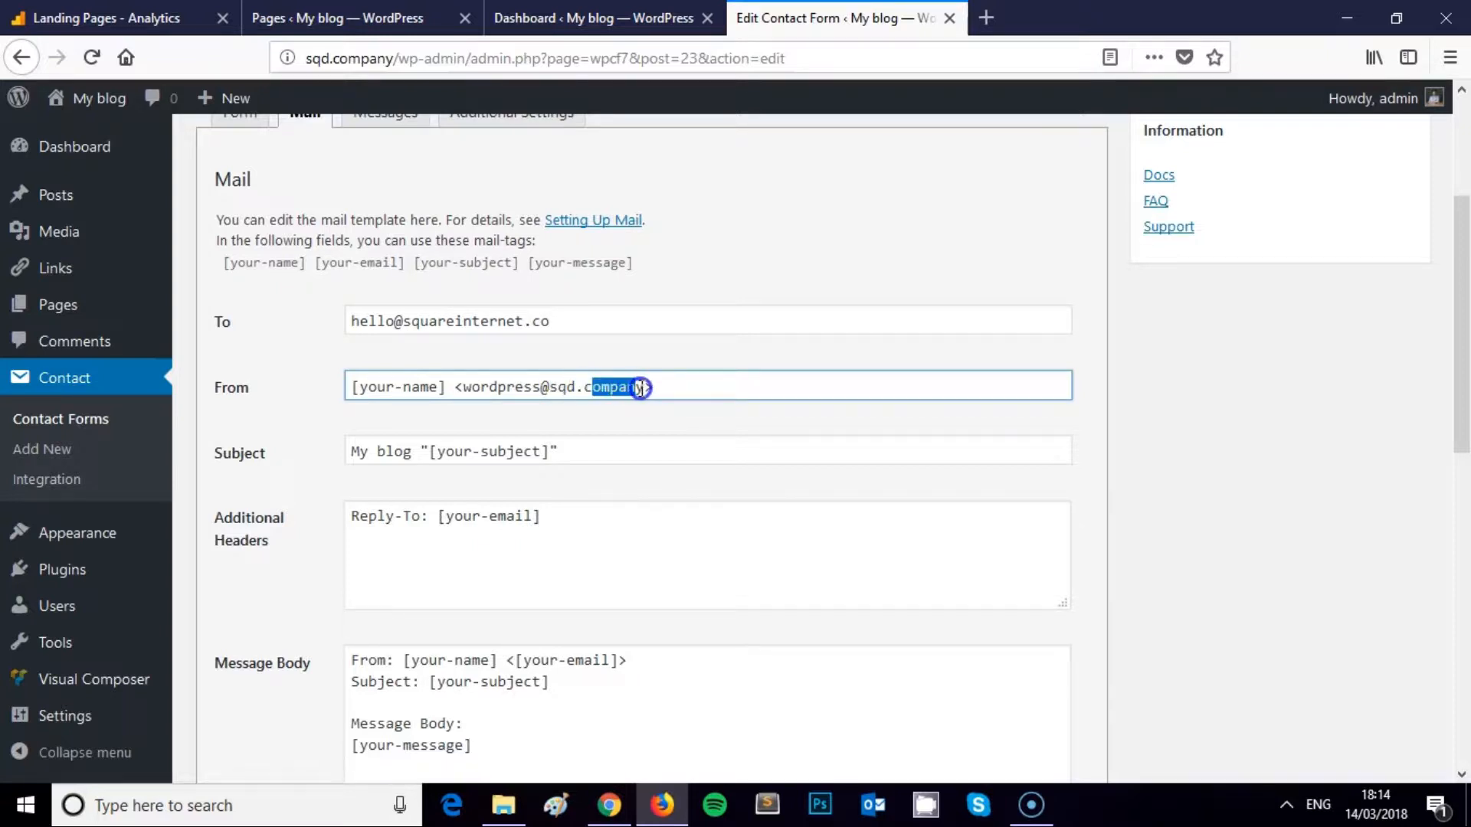
drag(644, 388, 644, 388)
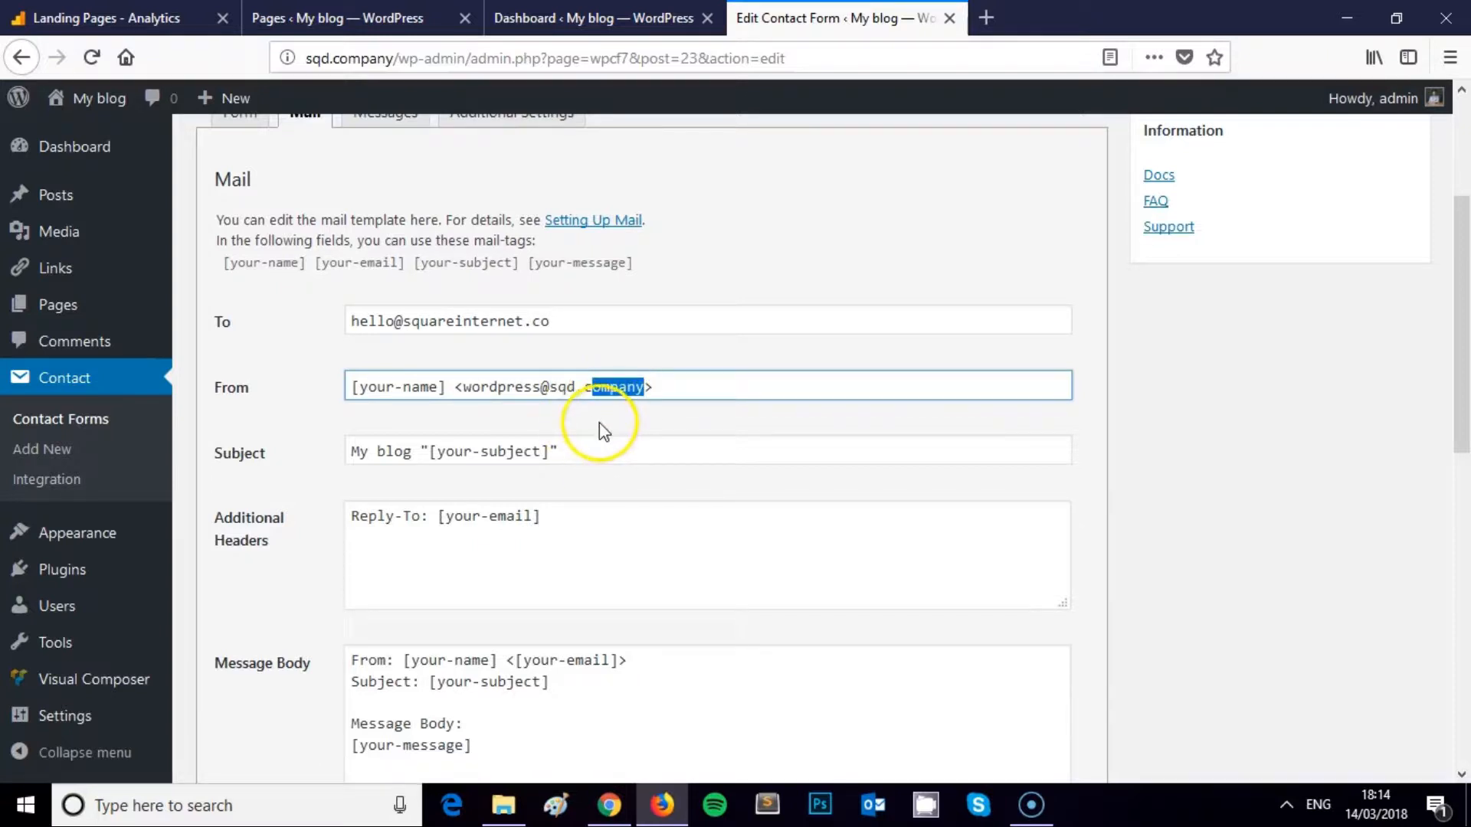
scroll(619, 419, down, 1)
click(414, 333)
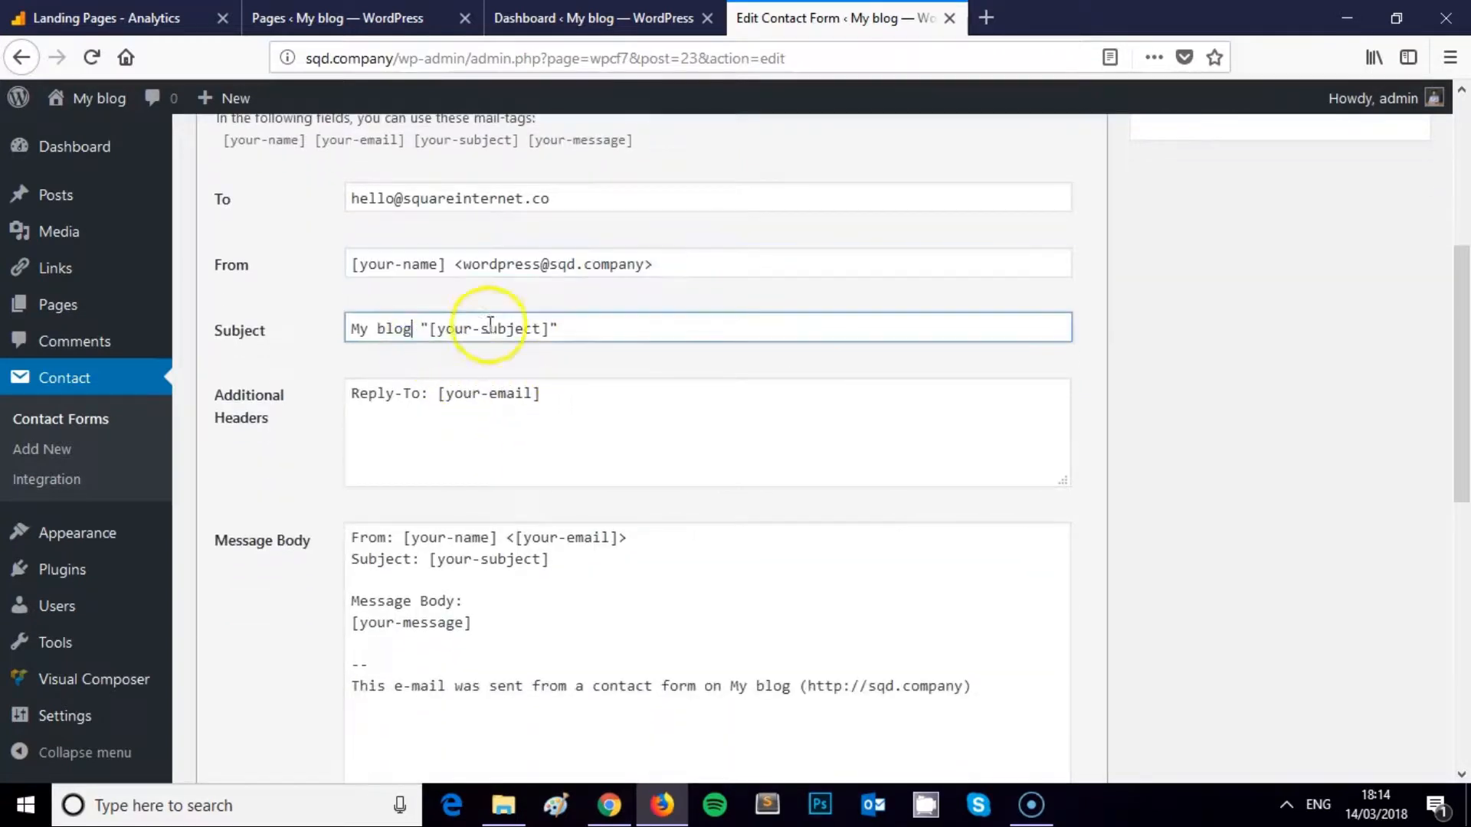
drag(418, 328, 294, 331)
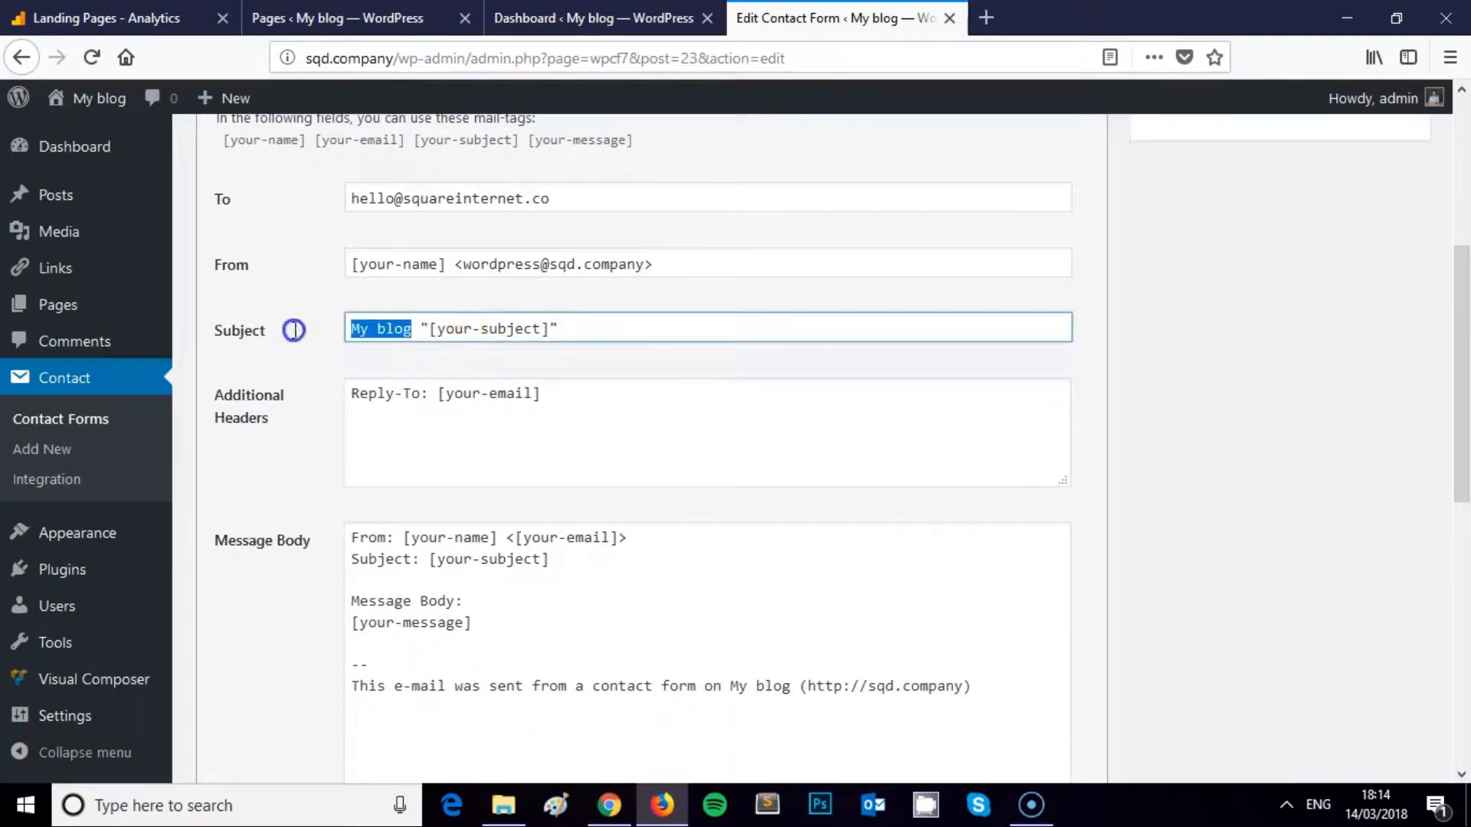
text(Contact Form )
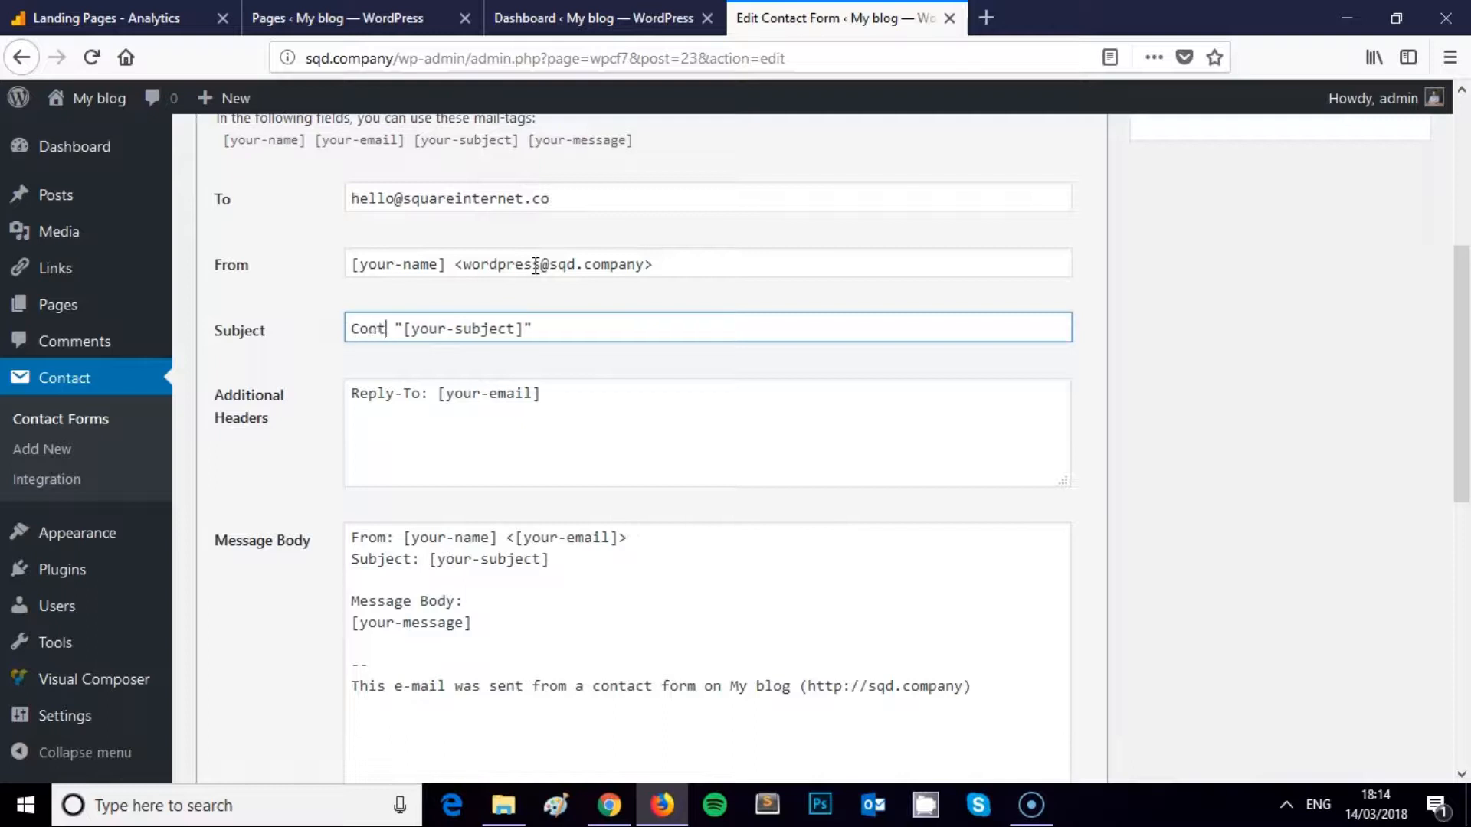
text(Submission)
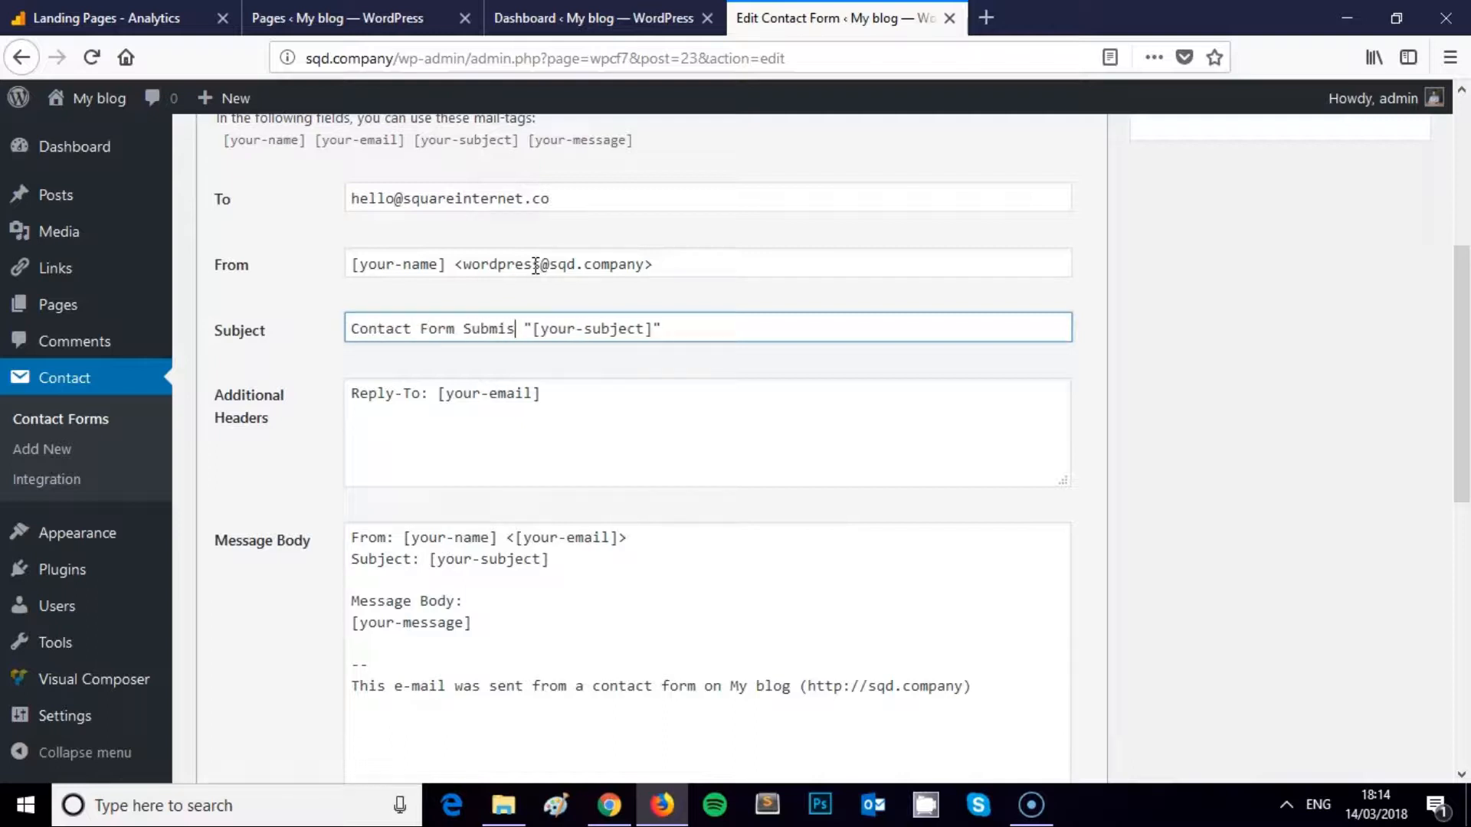
click(603, 328)
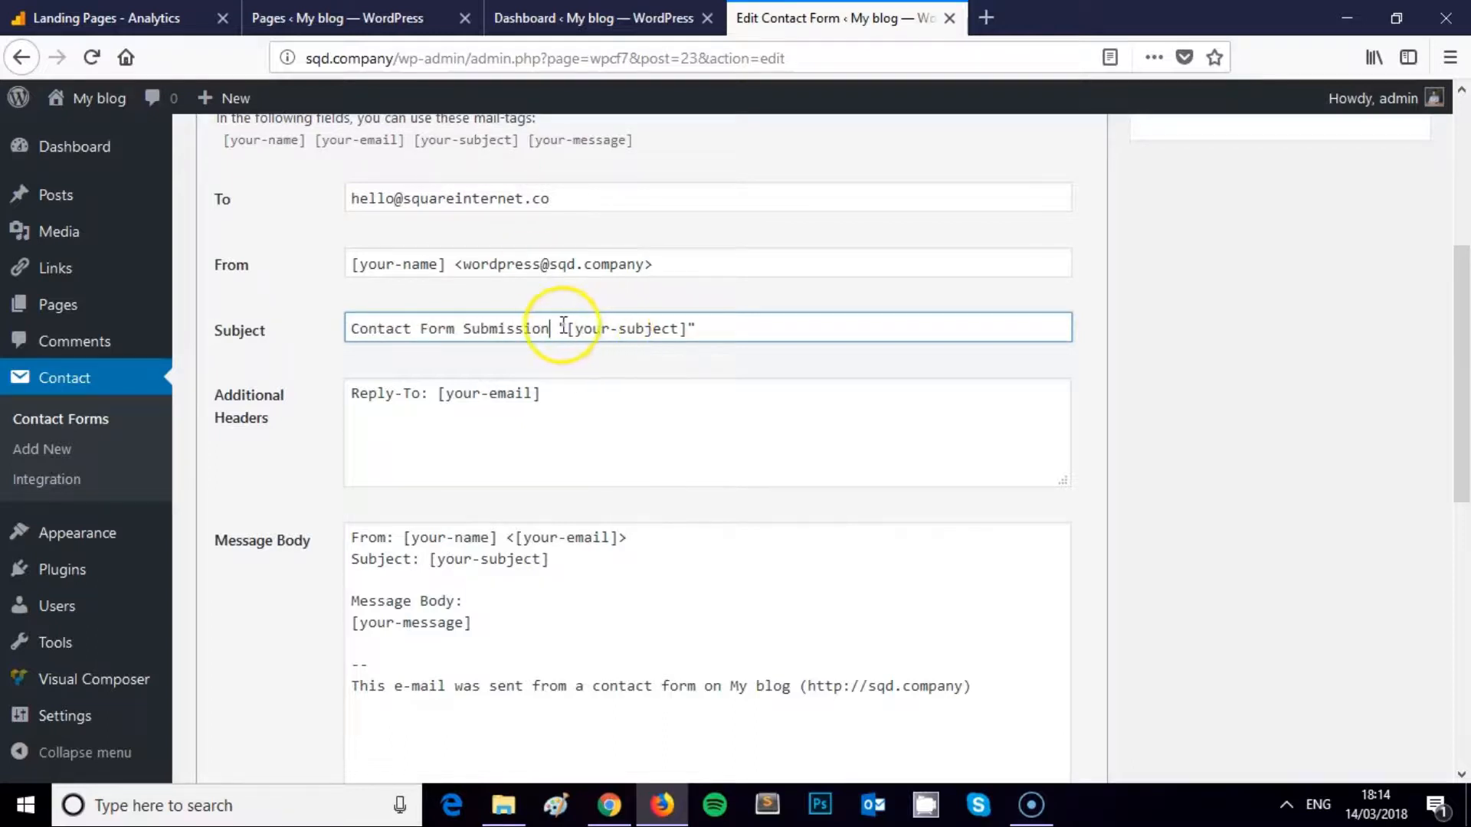
drag(679, 328, 575, 331)
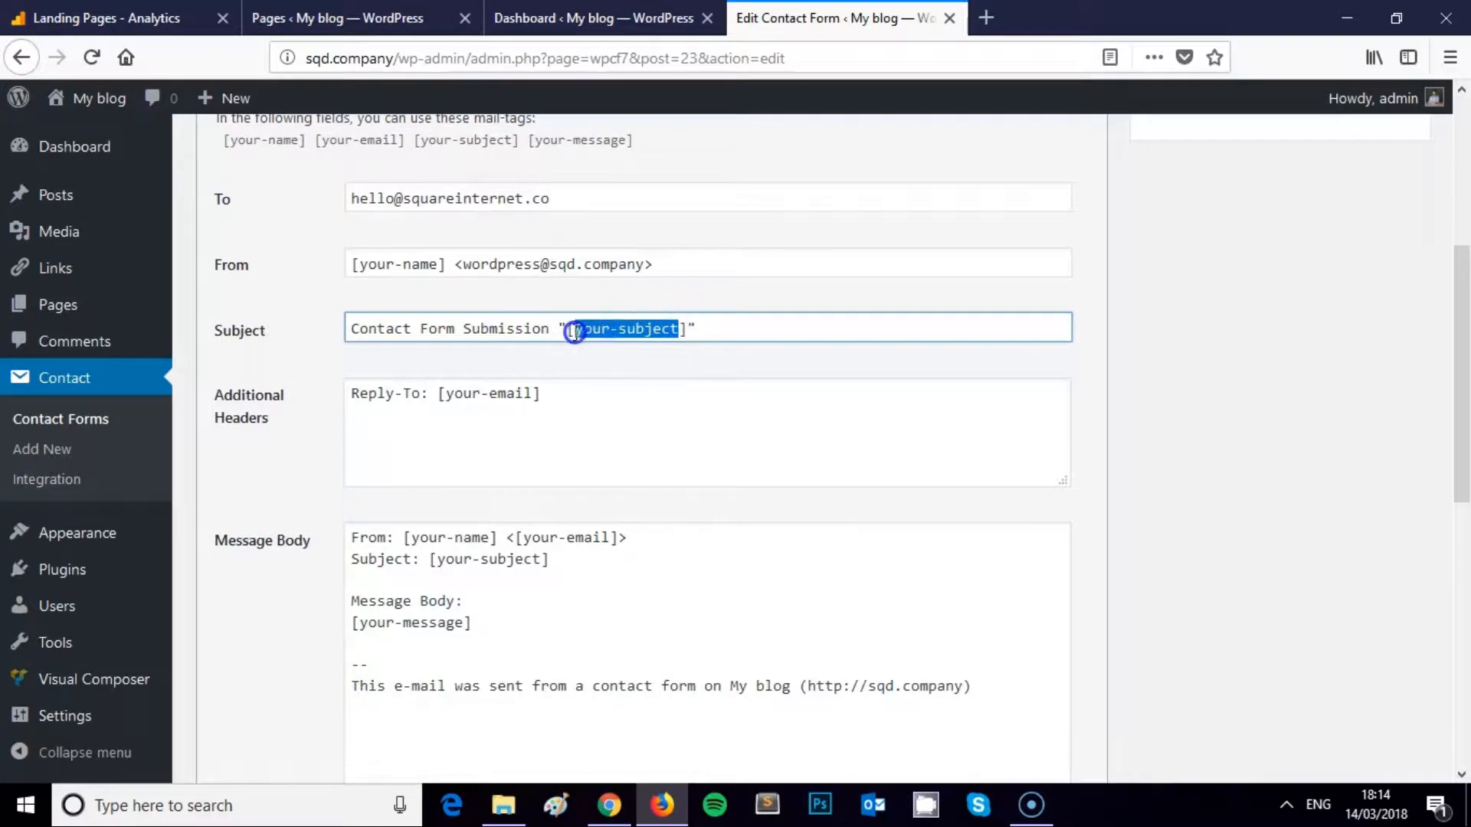
scroll(459, 348, up, 3)
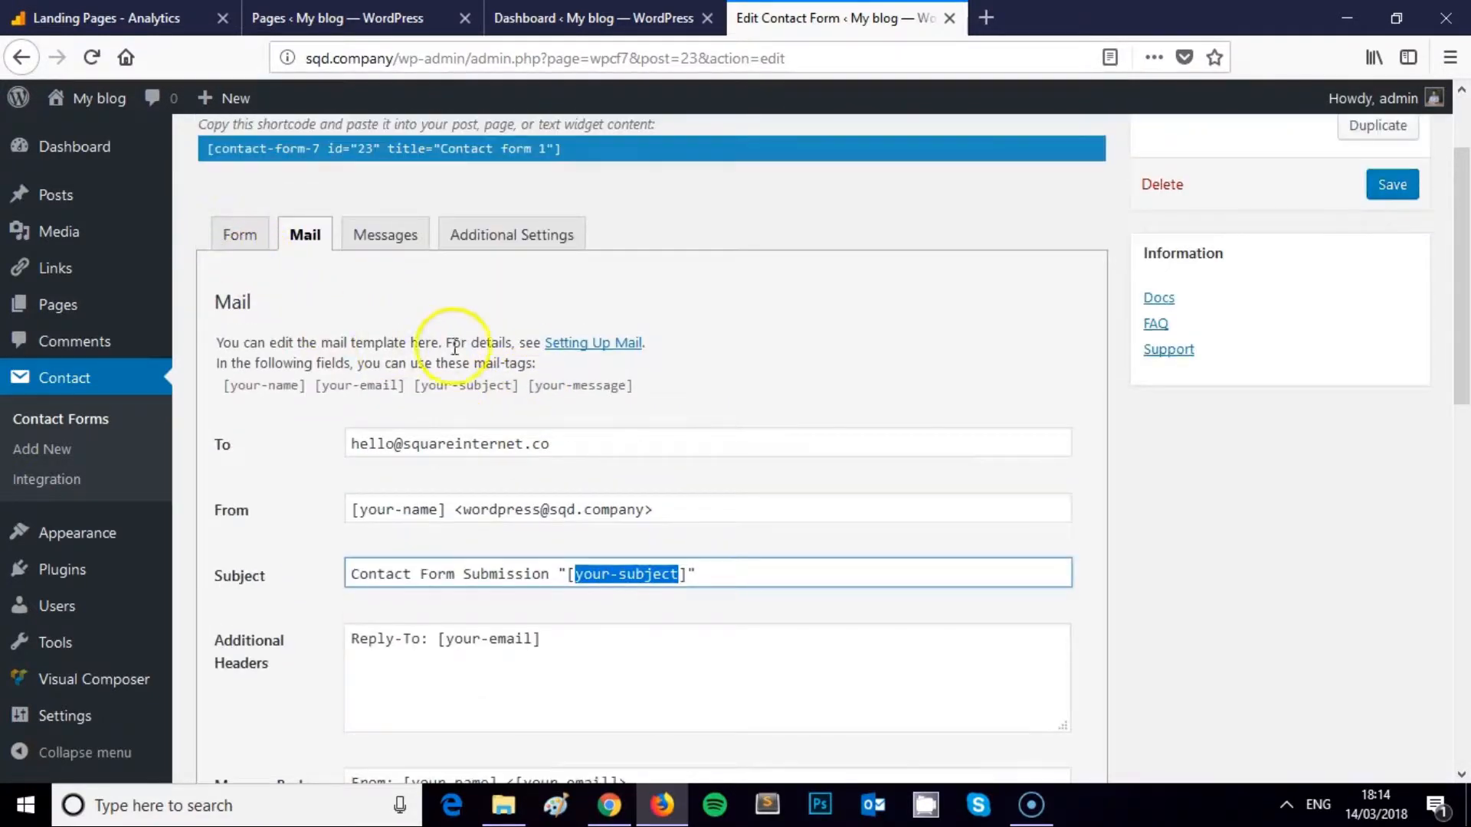
scroll(536, 383, down, 3)
drag(350, 395, 429, 395)
click(466, 393)
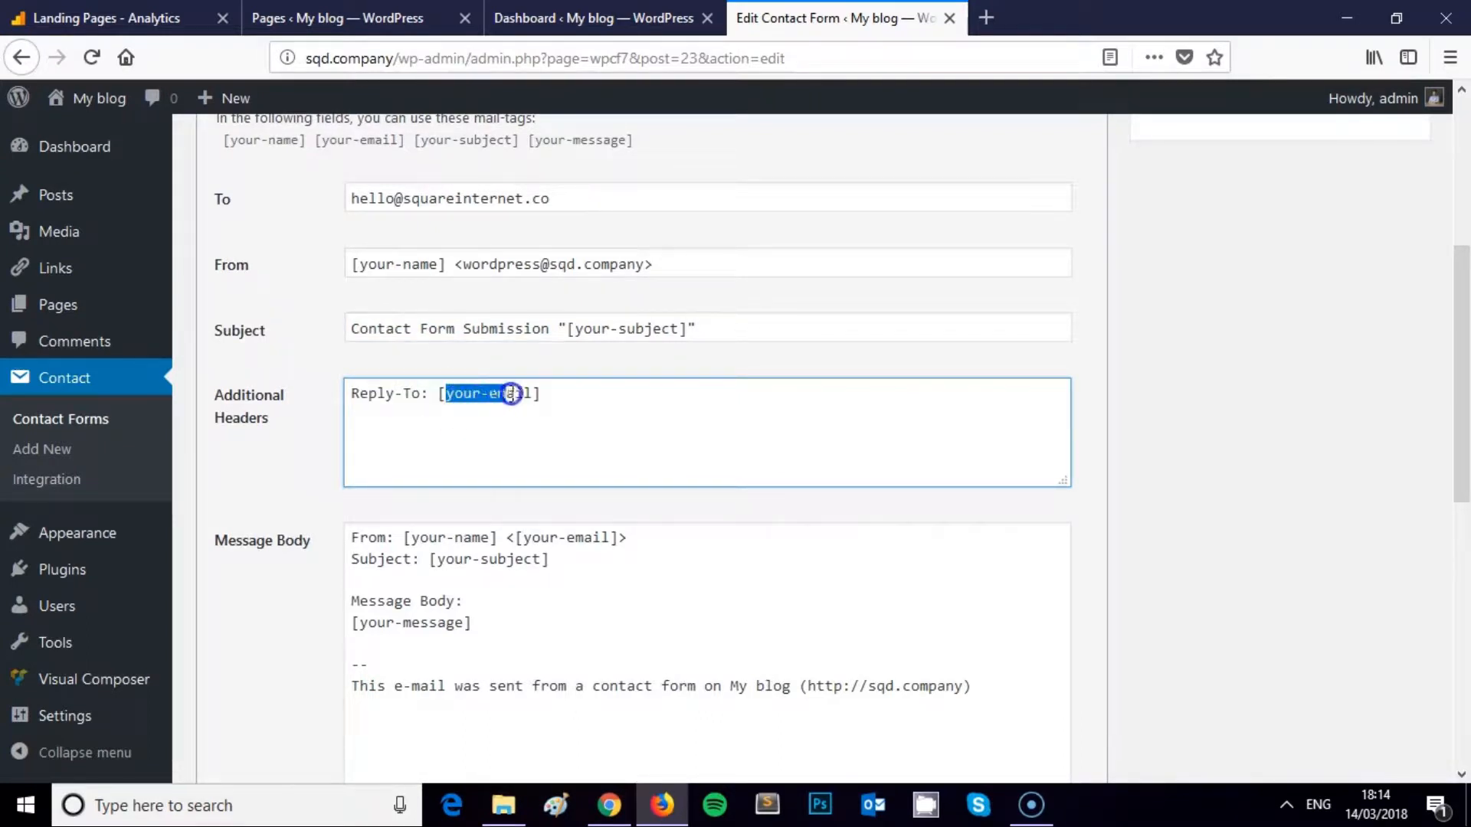
click(536, 393)
drag(552, 392, 458, 385)
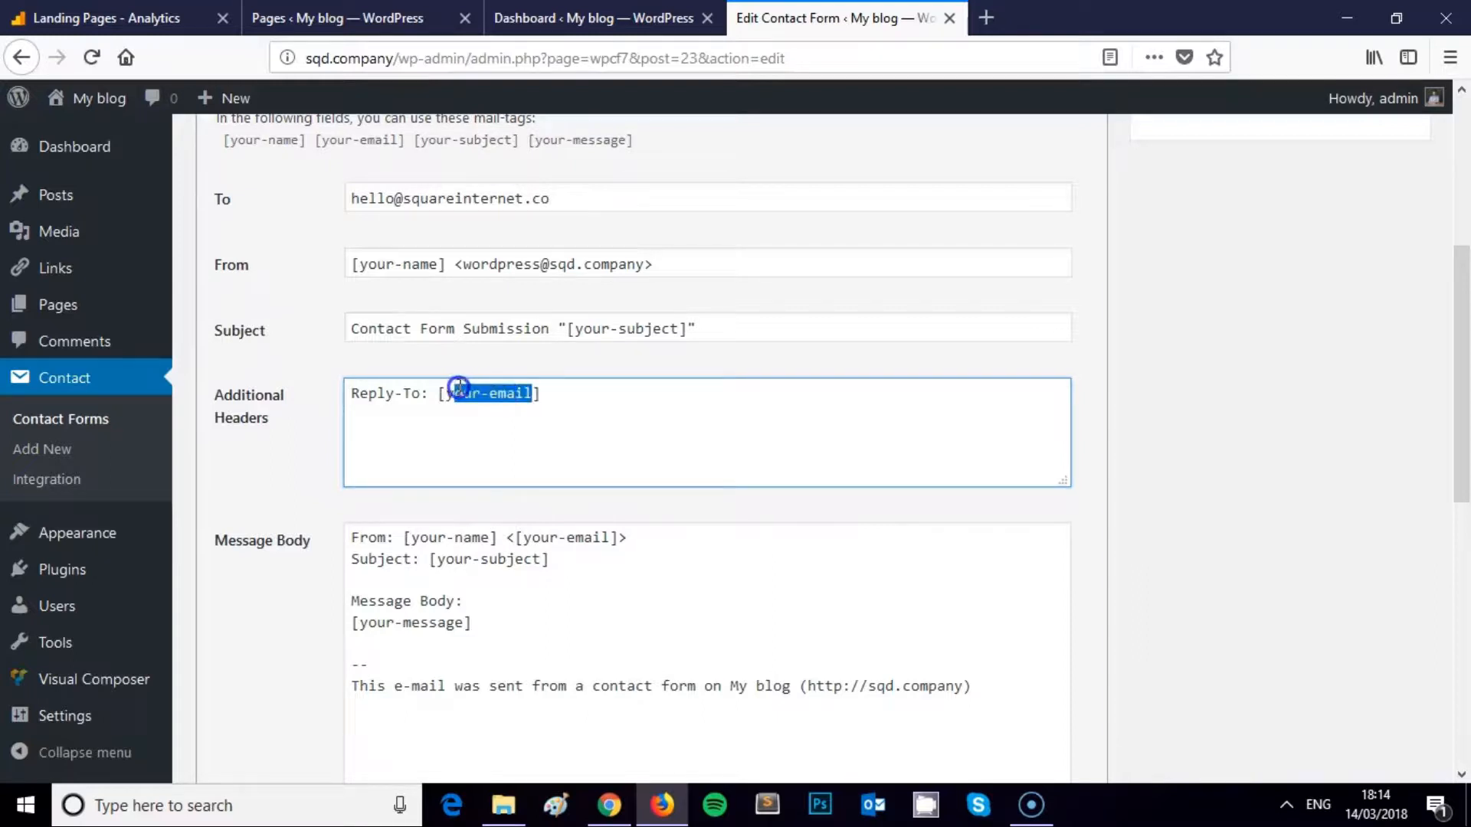
scroll(467, 391, up, 3)
click(502, 527)
drag(532, 515, 455, 514)
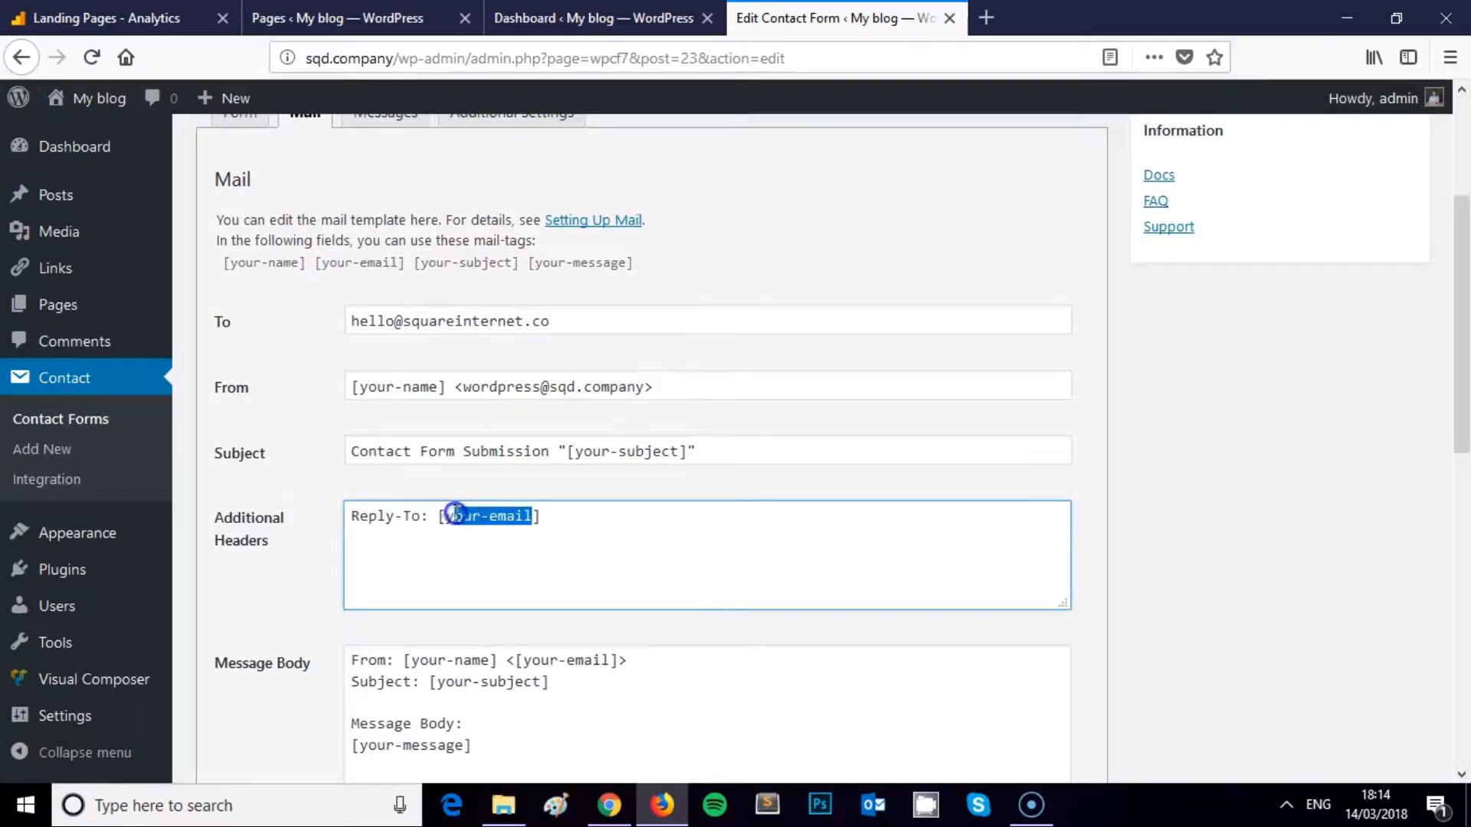
scroll(253, 245, up, 3)
click(239, 237)
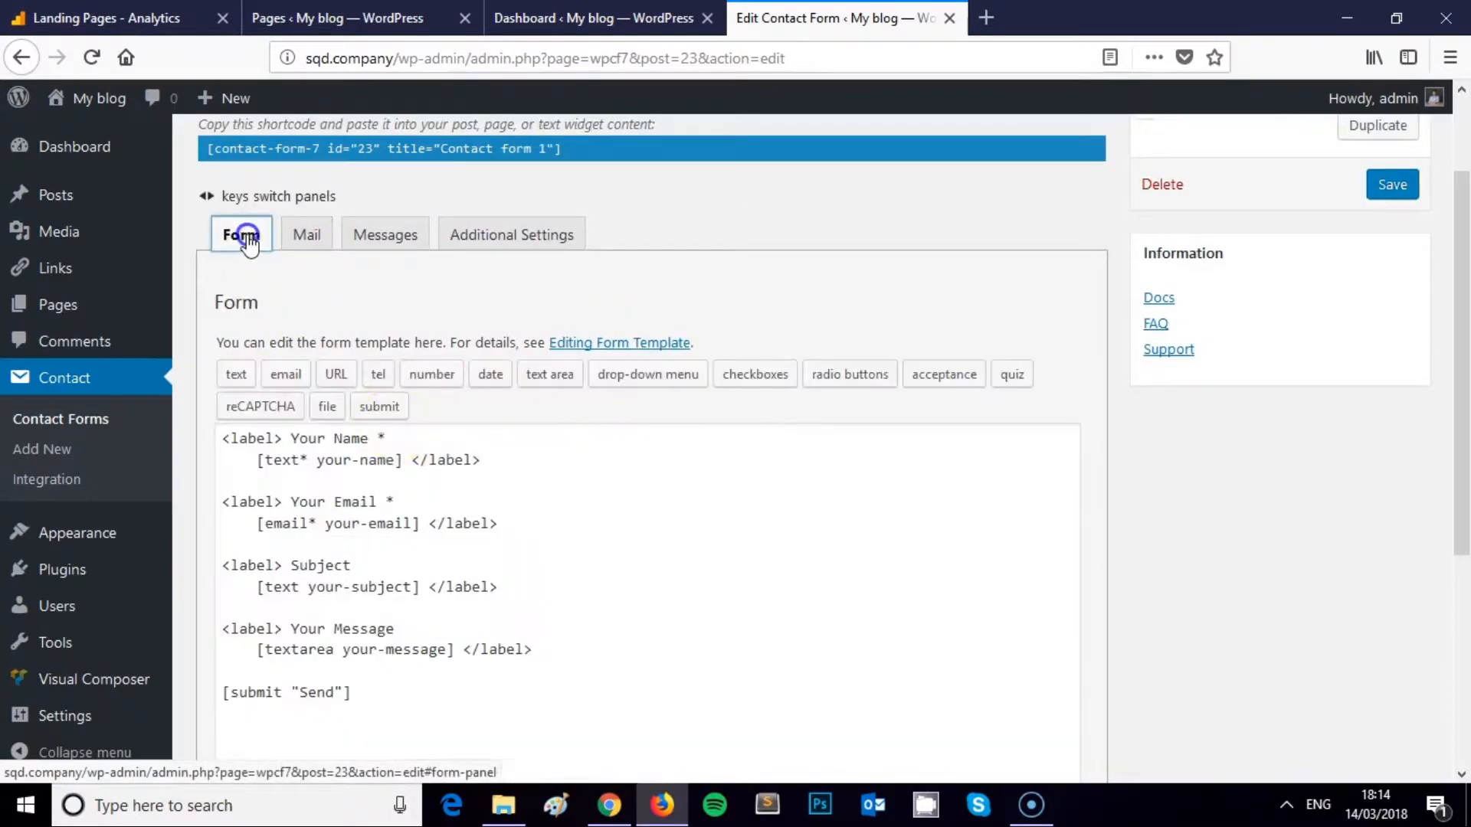
scroll(400, 422, down, 4)
scroll(400, 423, down, 2)
scroll(370, 301, up, 5)
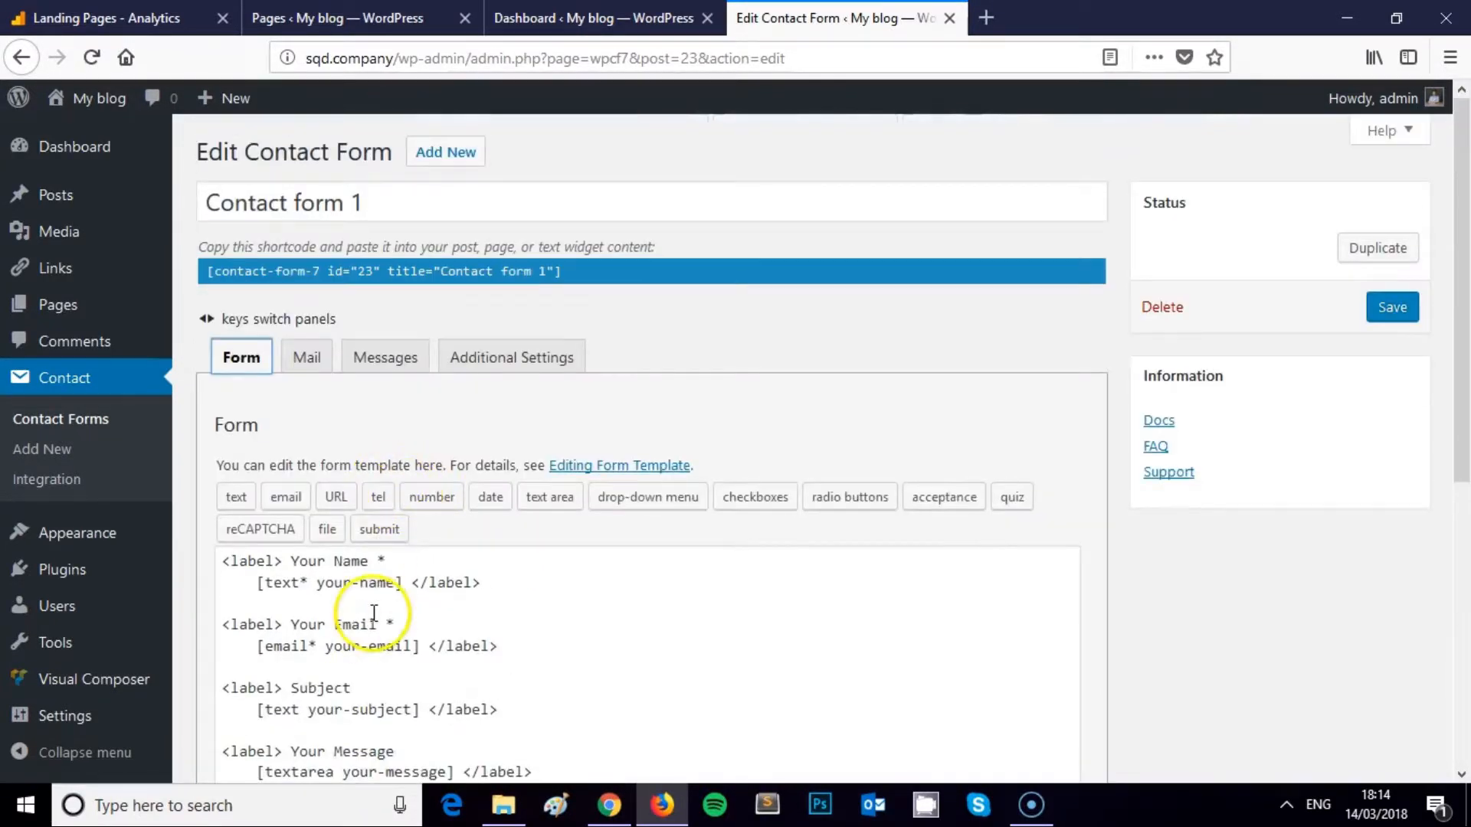
click(304, 357)
scroll(611, 450, down, 5)
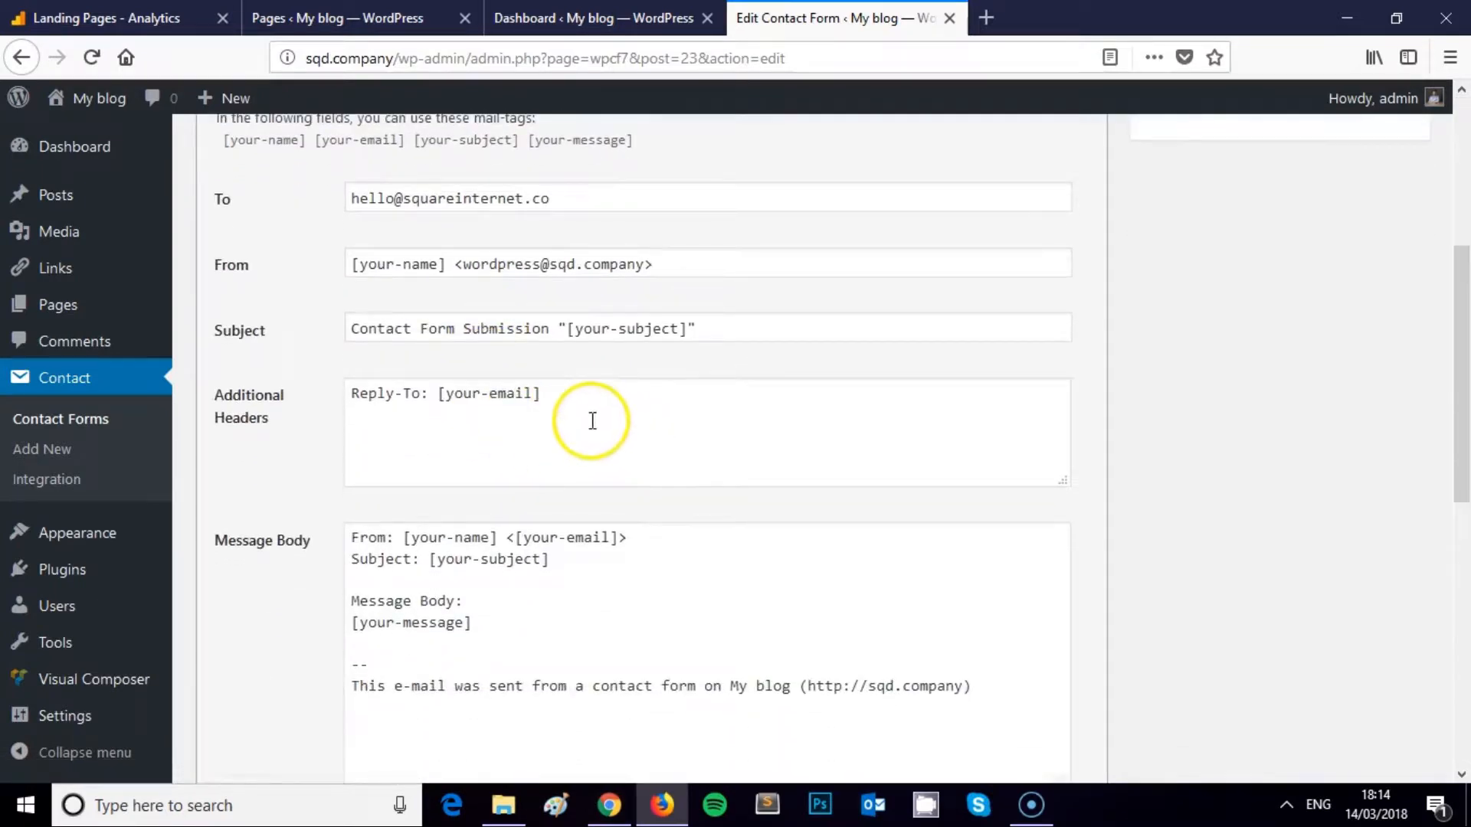
scroll(582, 409, down, 2)
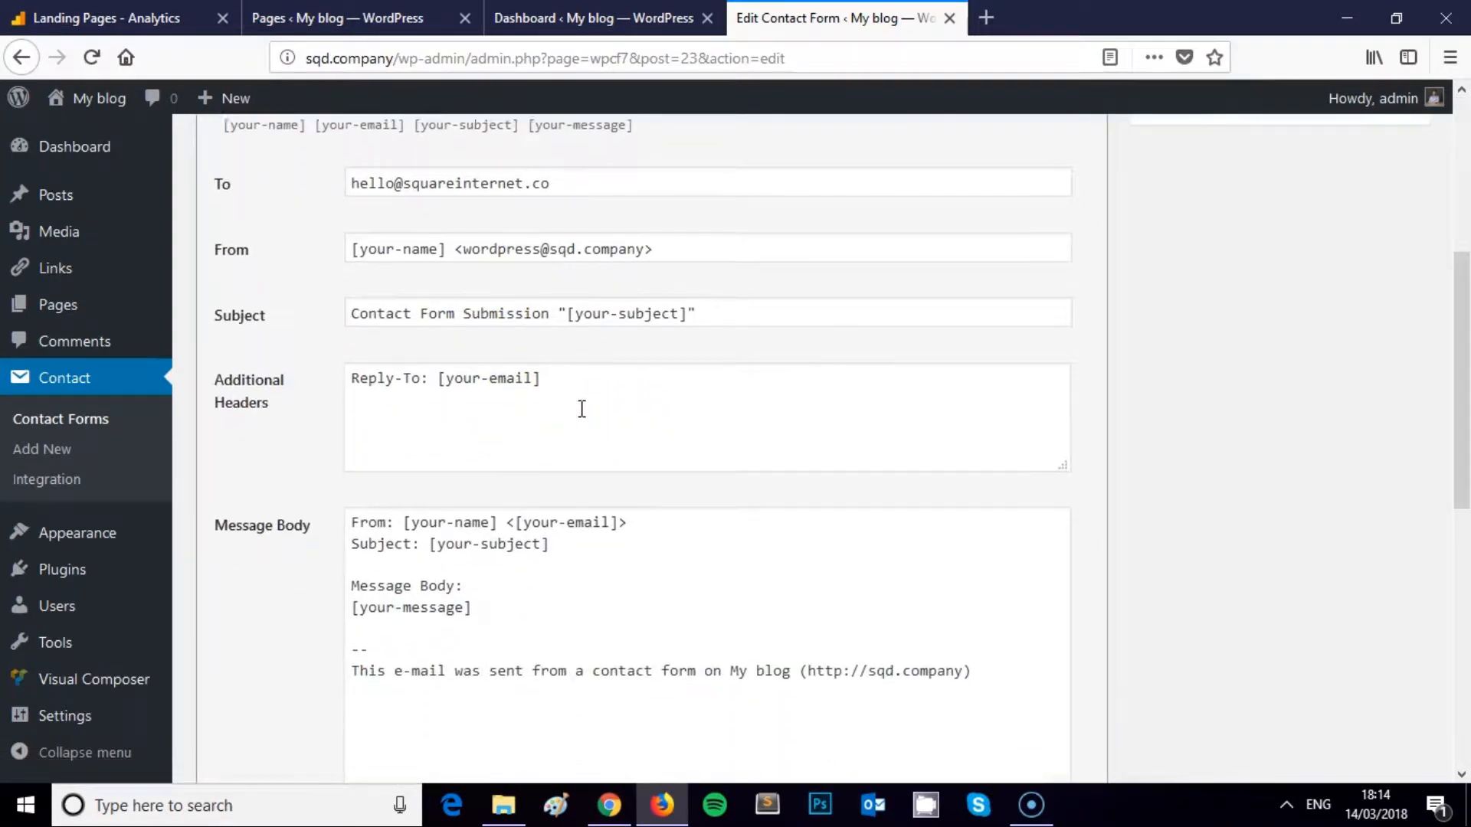
click(622, 412)
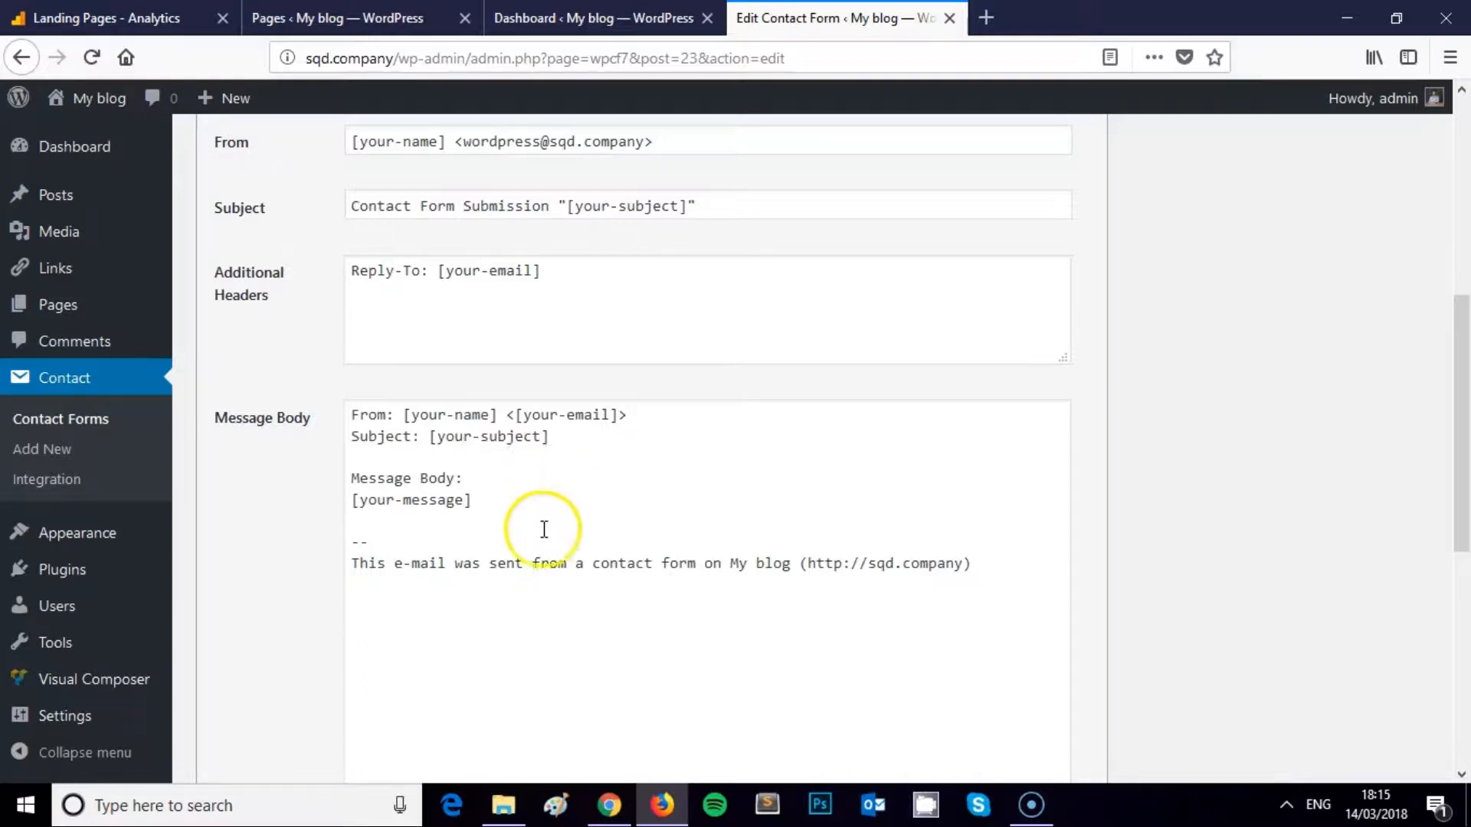
click(561, 438)
drag(560, 438, 409, 404)
click(420, 410)
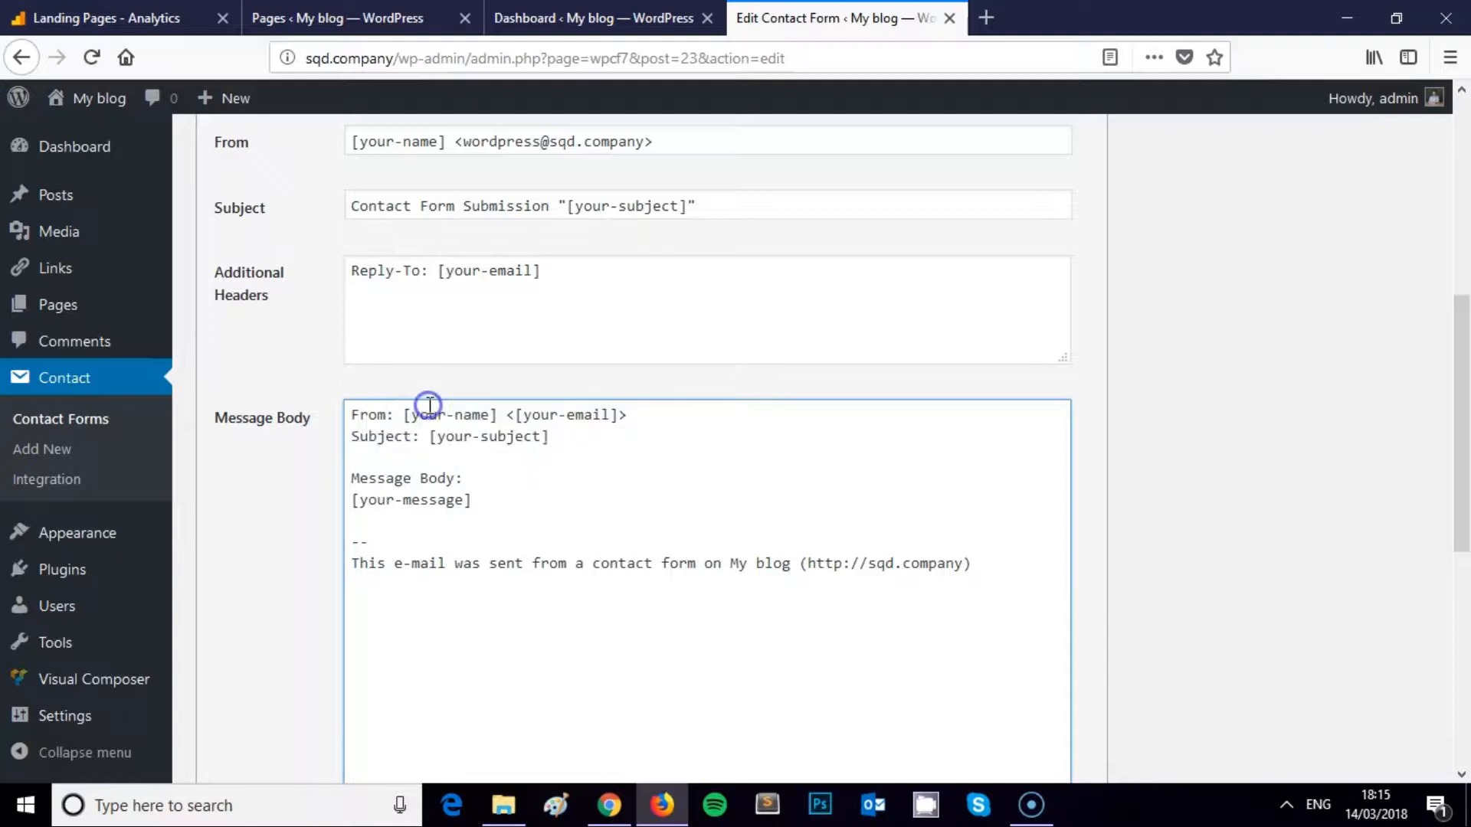
drag(414, 412, 488, 415)
scroll(263, 296, up, 3)
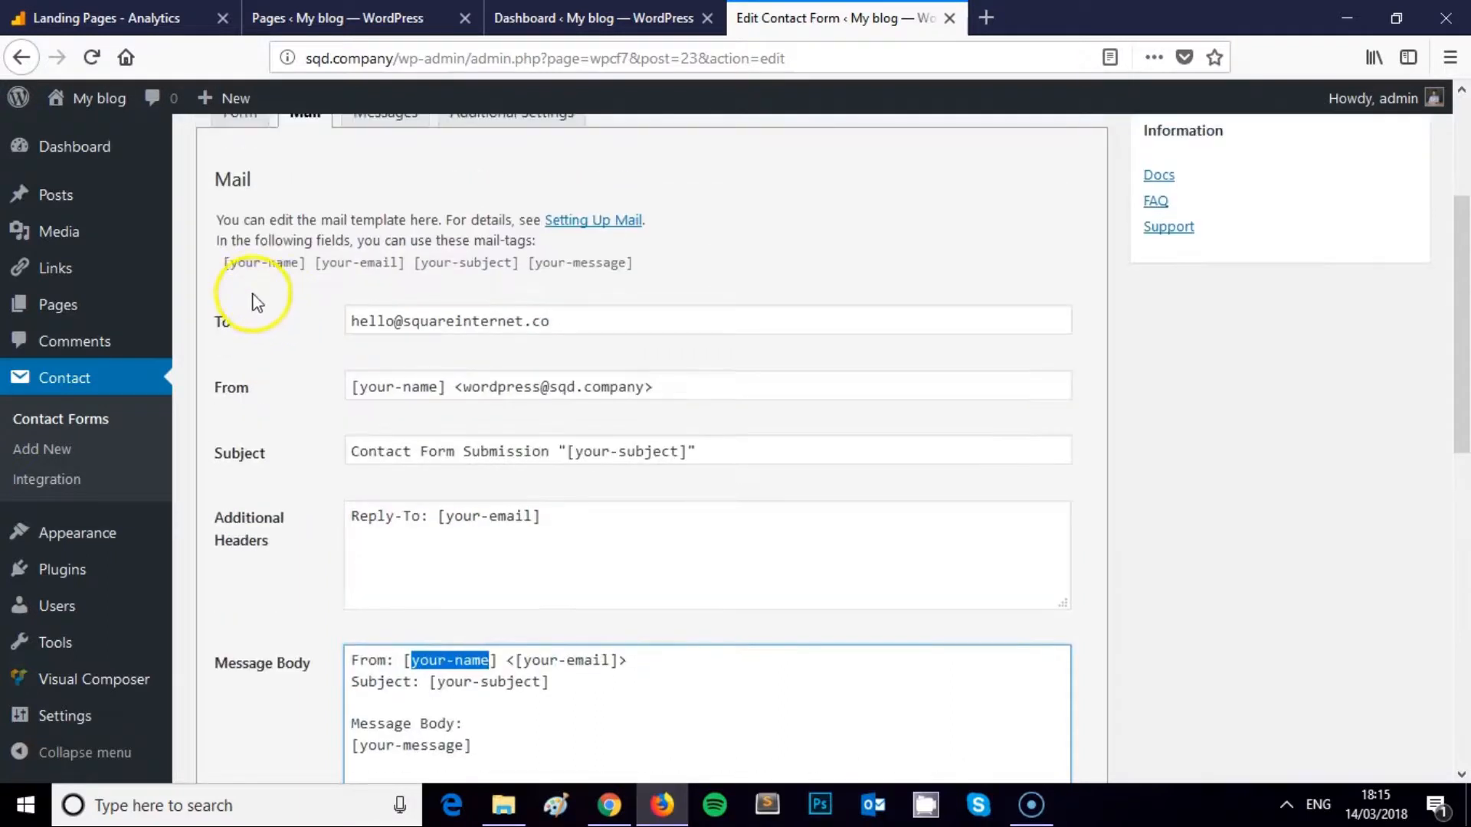
Compare the contact form's Form template with its Mail settings
click(246, 126)
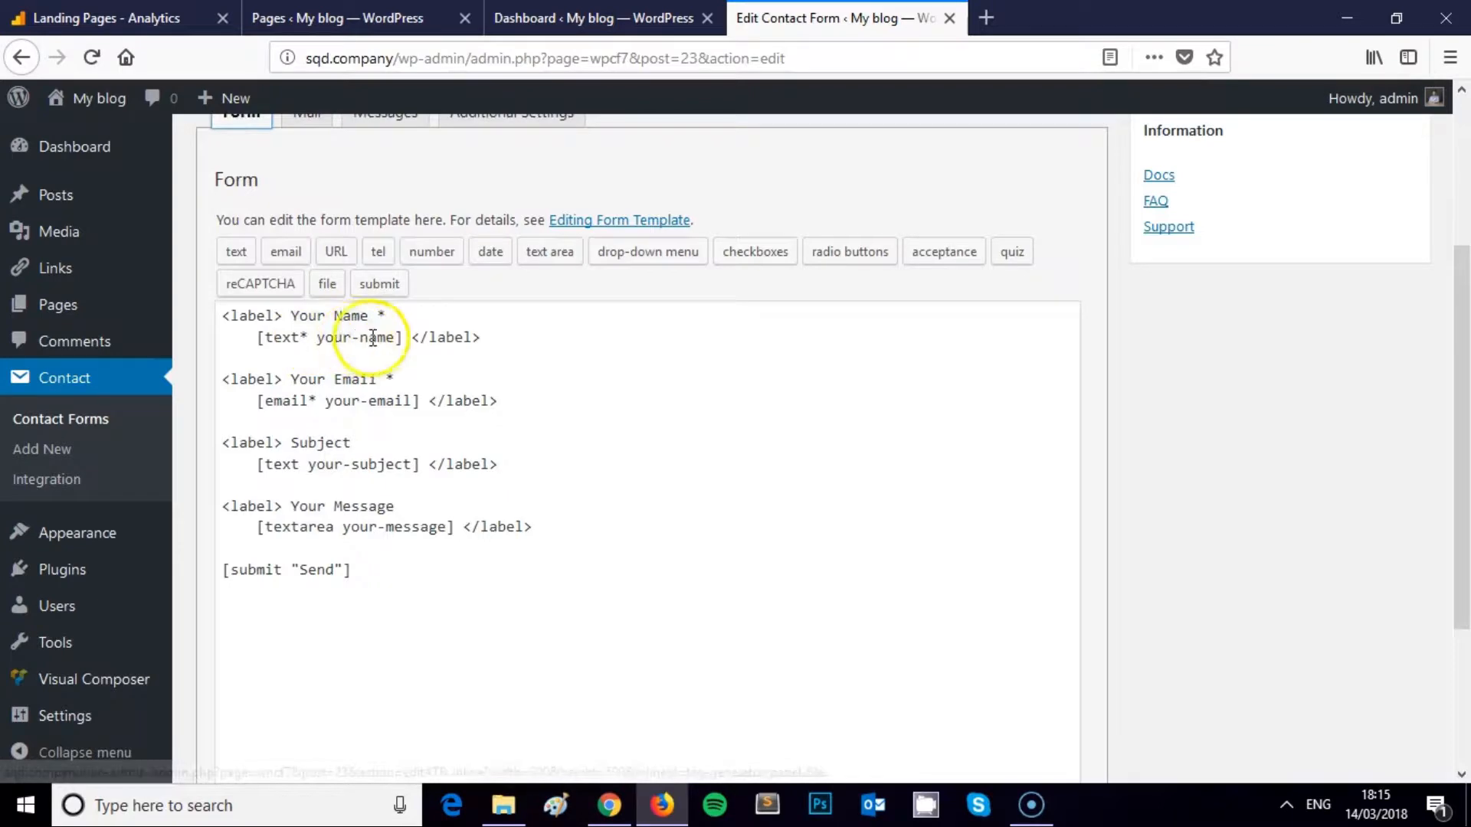
scroll(360, 329, up, 3)
click(324, 354)
scroll(515, 564, down, 5)
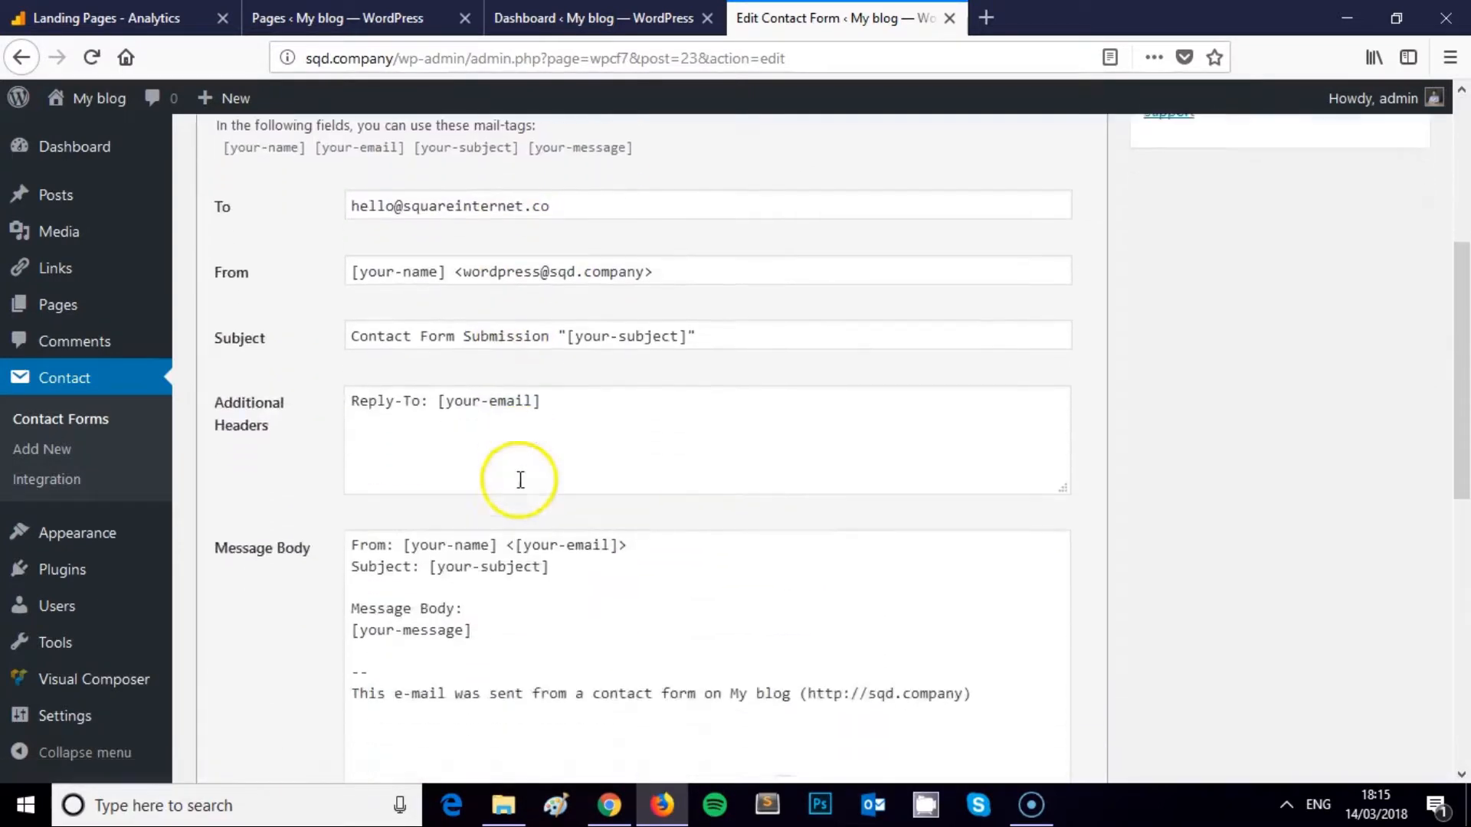
scroll(272, 337, up, 3)
click(244, 239)
scroll(414, 352, down, 2)
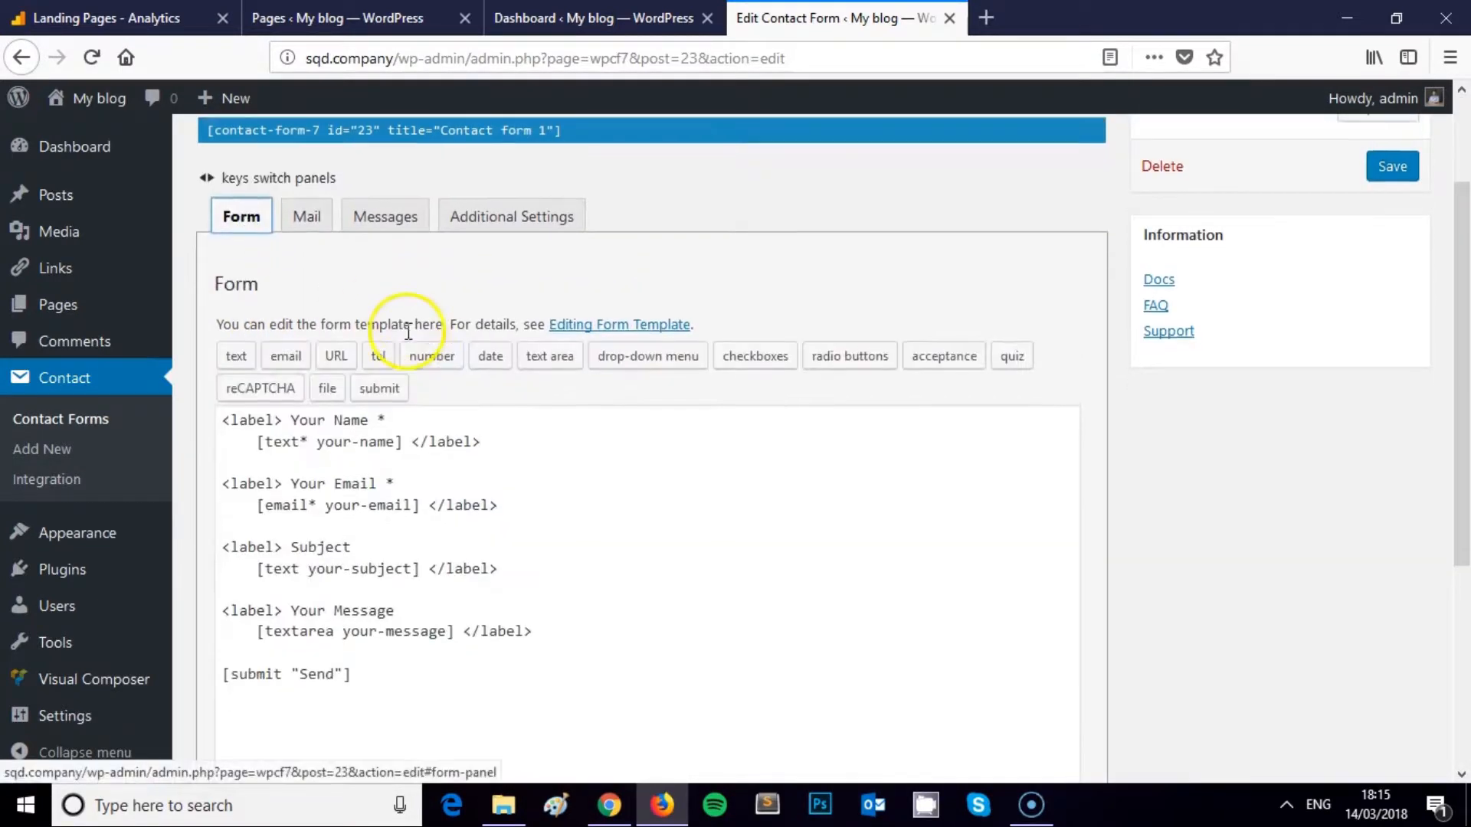
scroll(345, 337, up, 2)
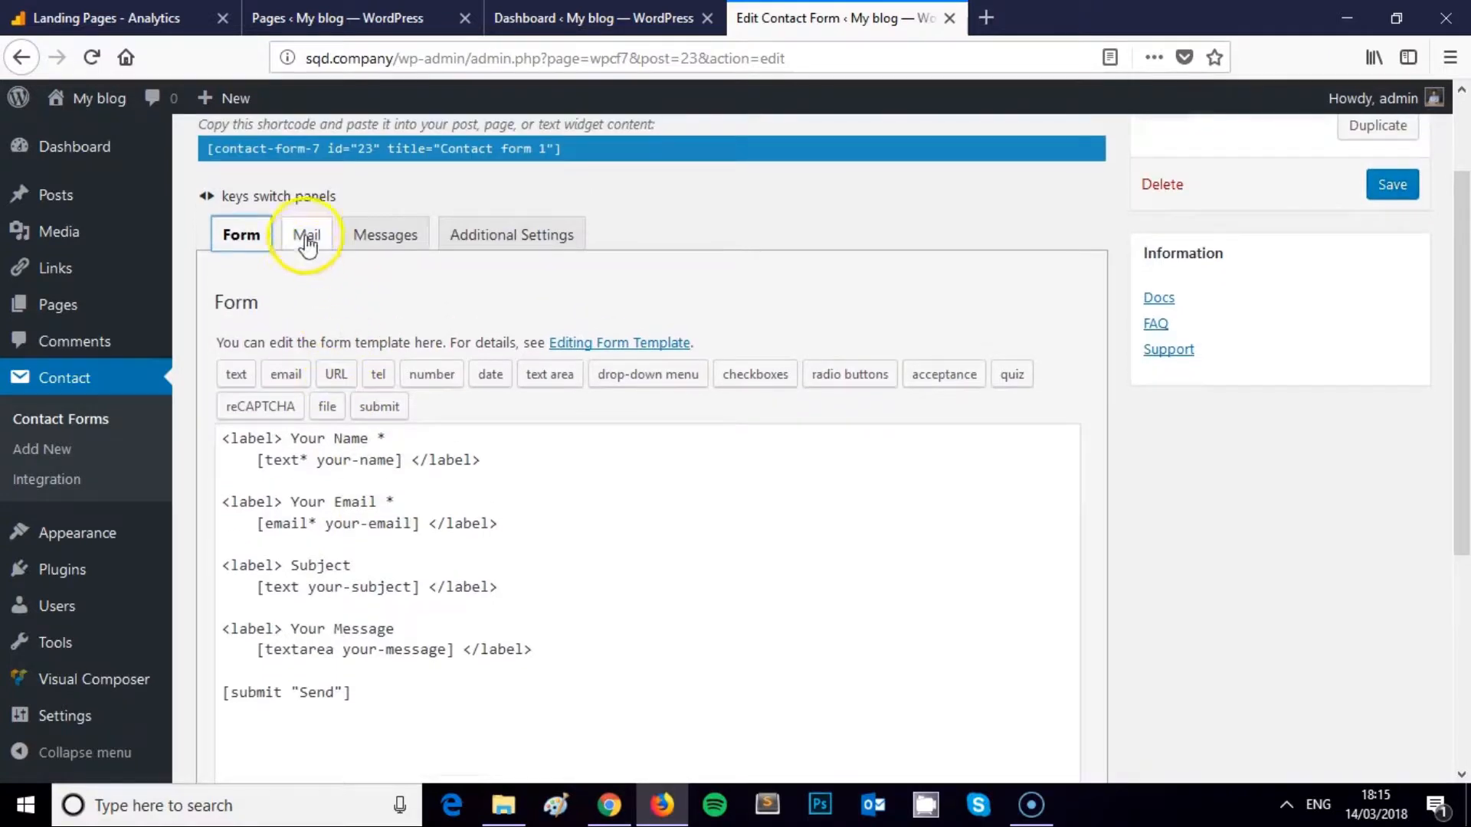
click(304, 238)
scroll(475, 444, down, 3)
scroll(506, 498, down, 3)
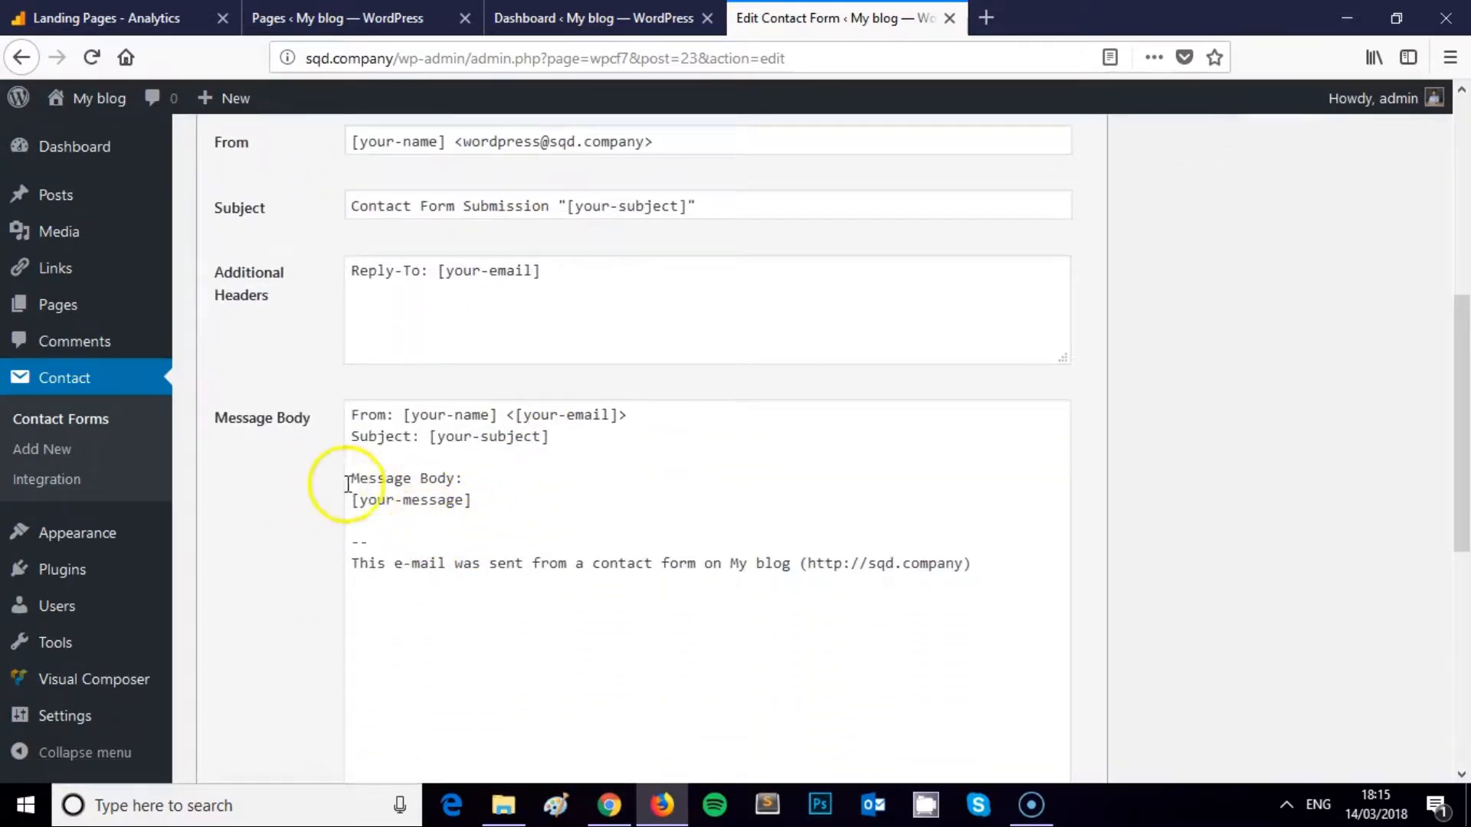
scroll(406, 504, up, 5)
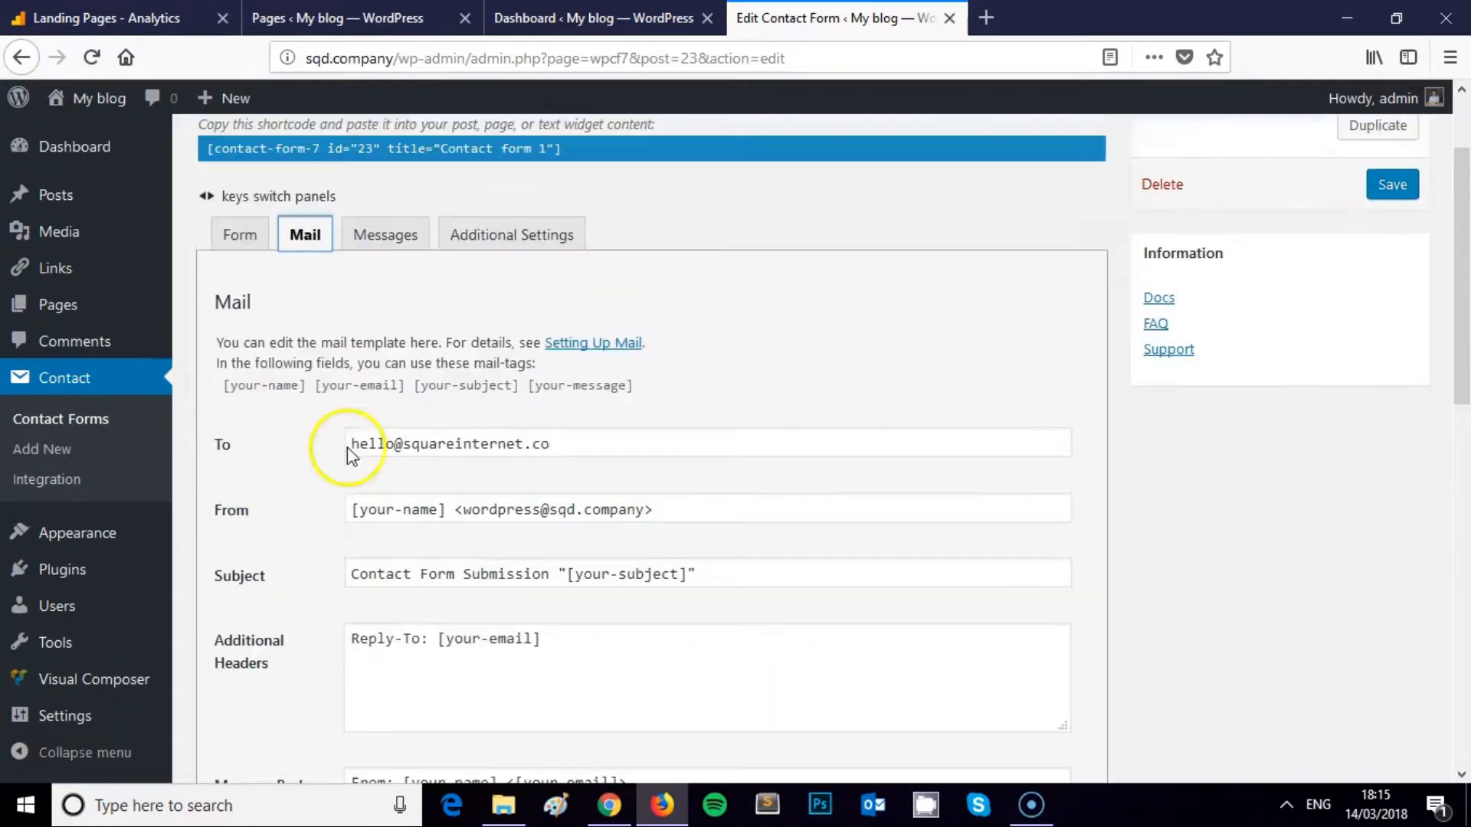
click(233, 236)
scroll(368, 360, down, 3)
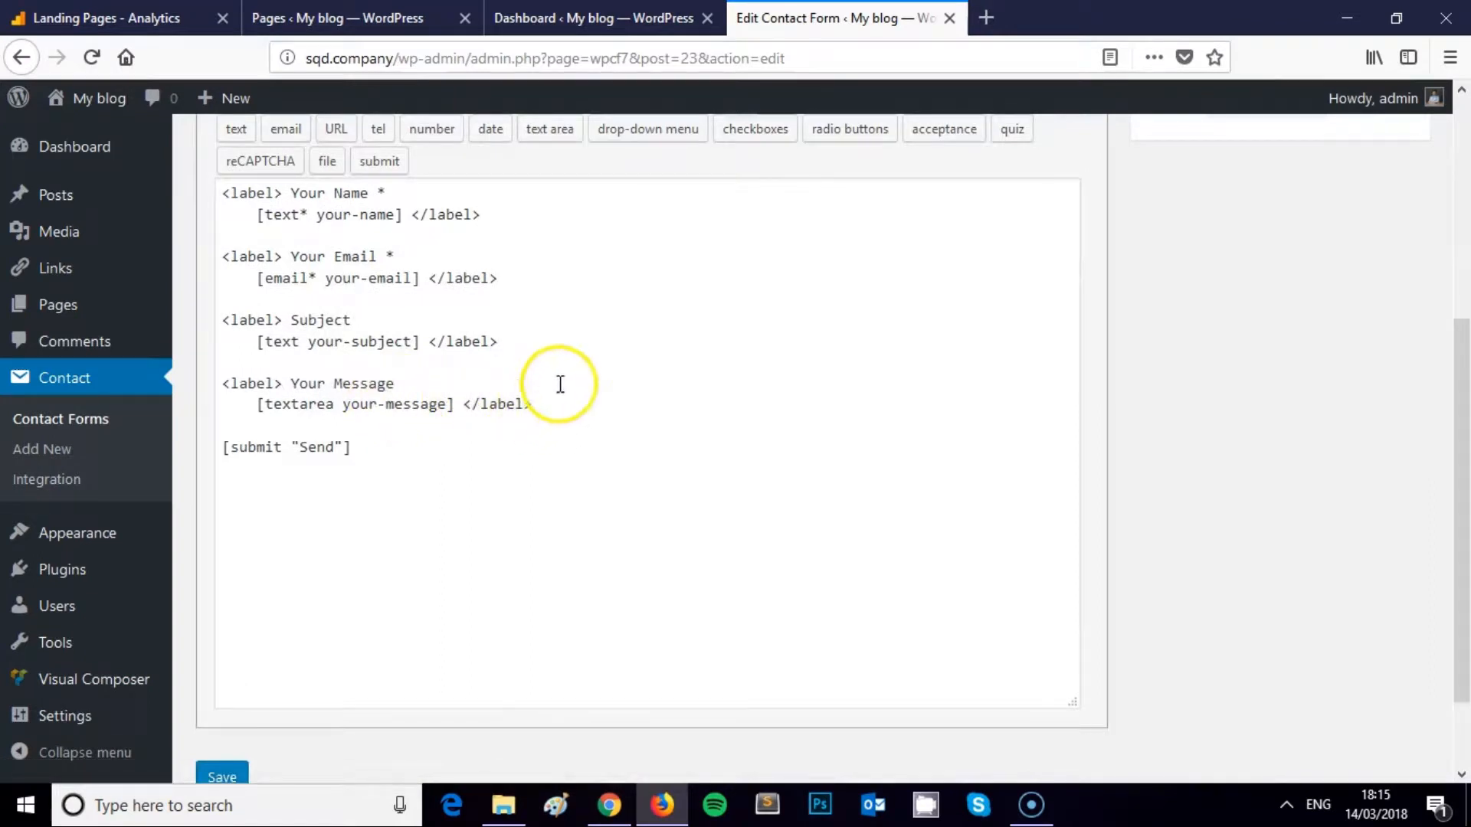
Add a blank line below the your-name field line in the template
click(515, 216)
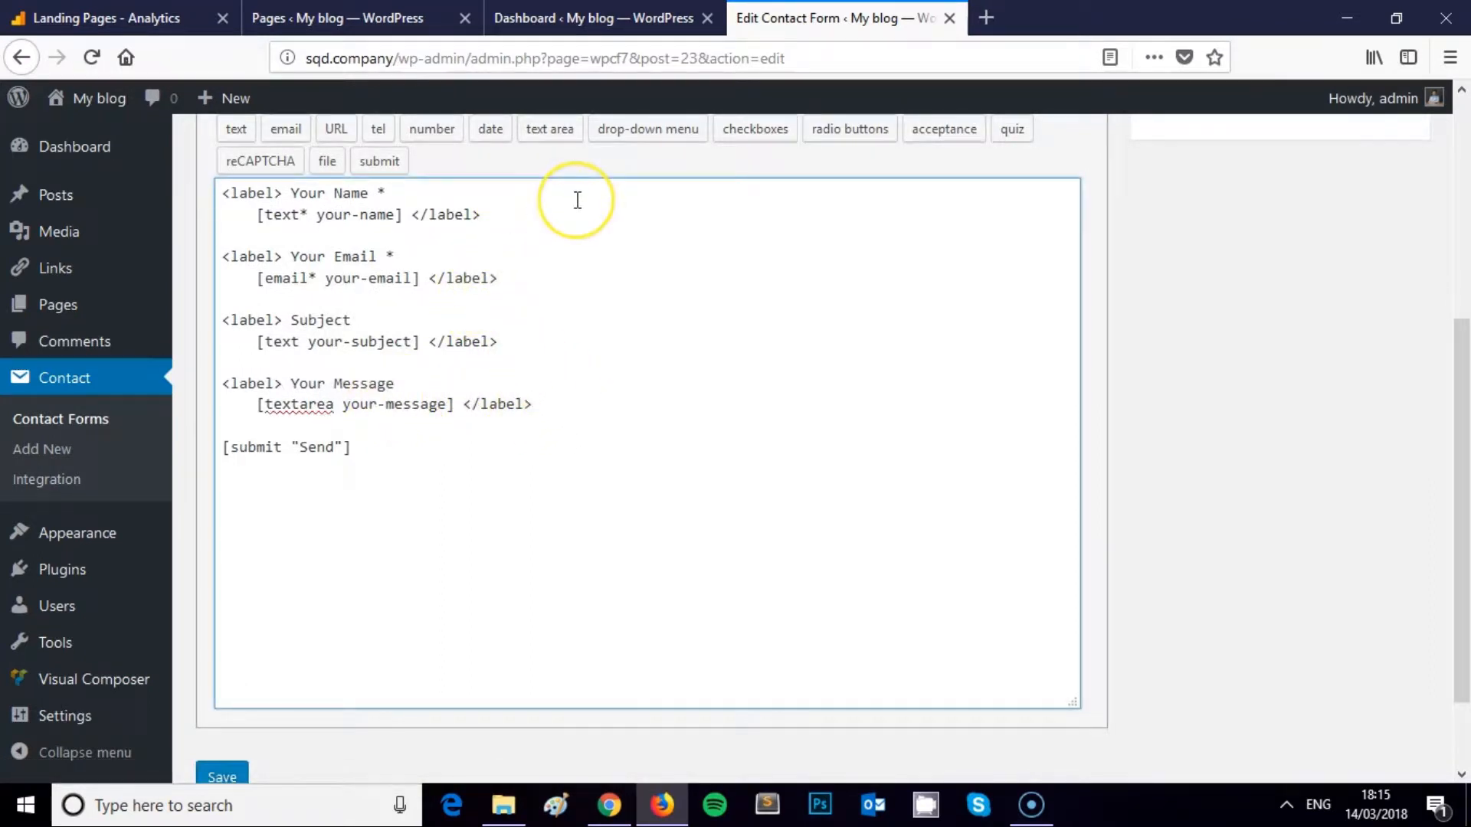
key(Return)
key(Return)
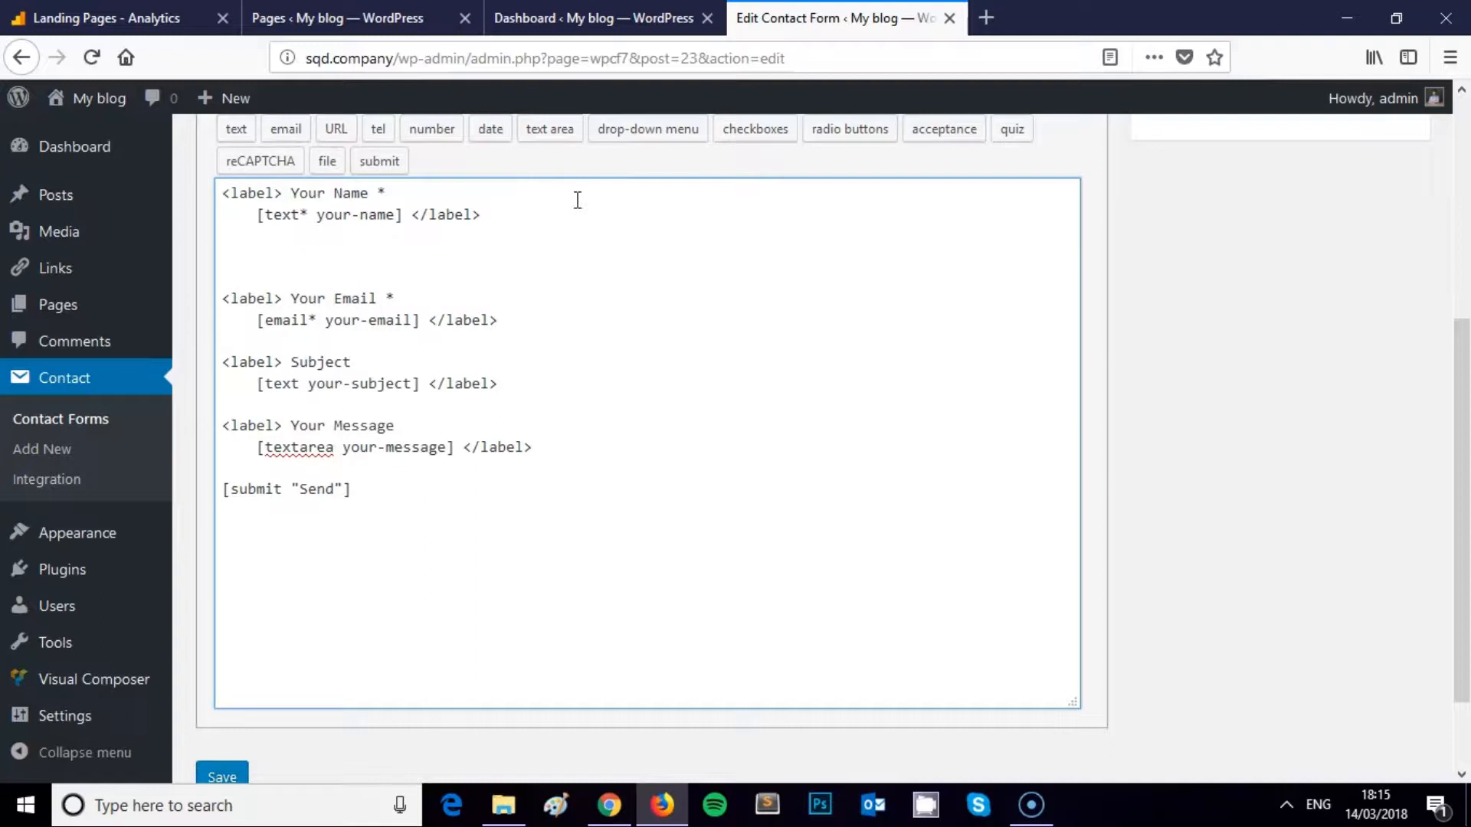
scroll(503, 236, up, 5)
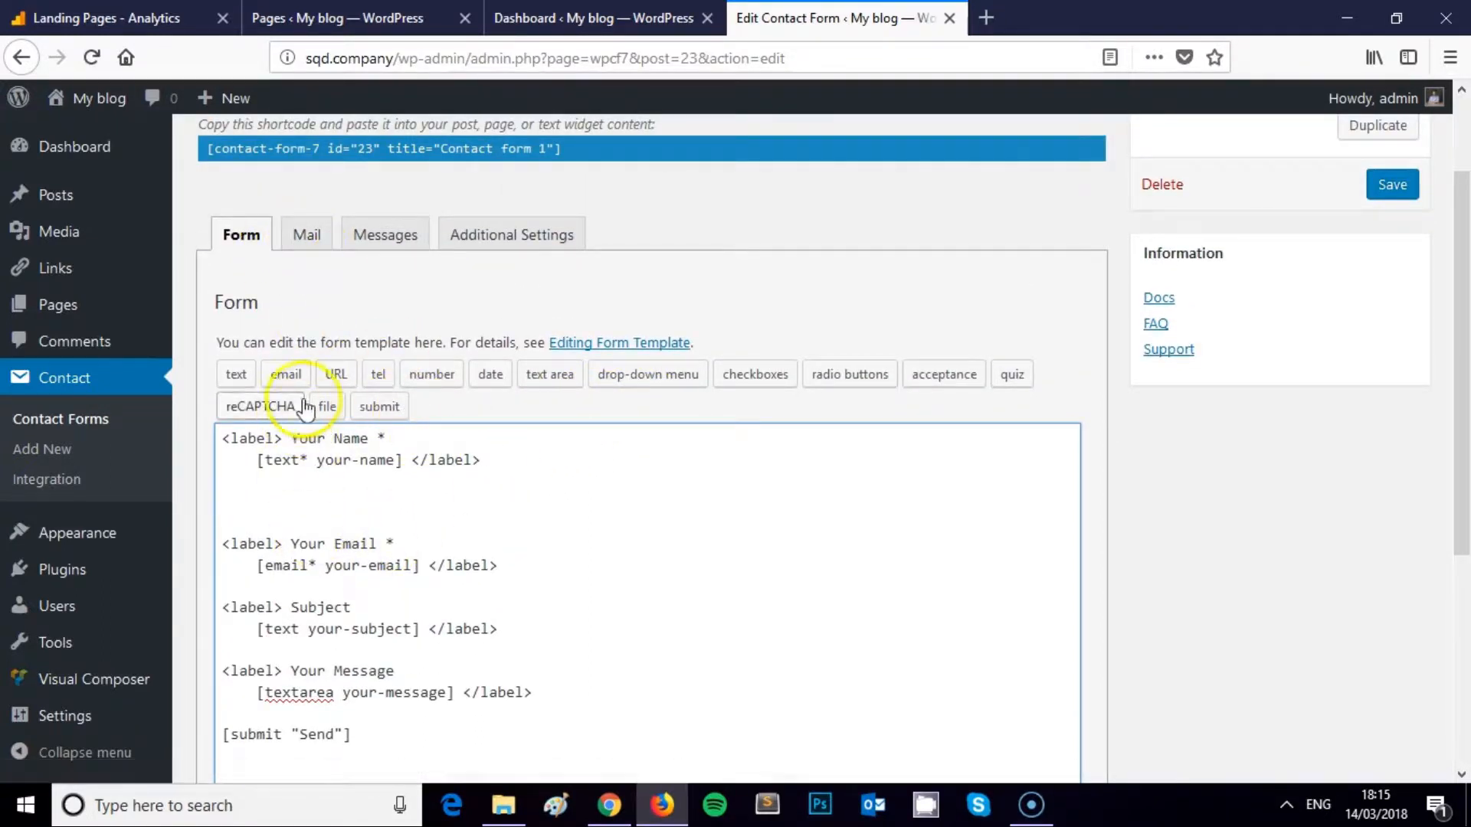
Insert a required URL field tag named URL into the form template
click(342, 374)
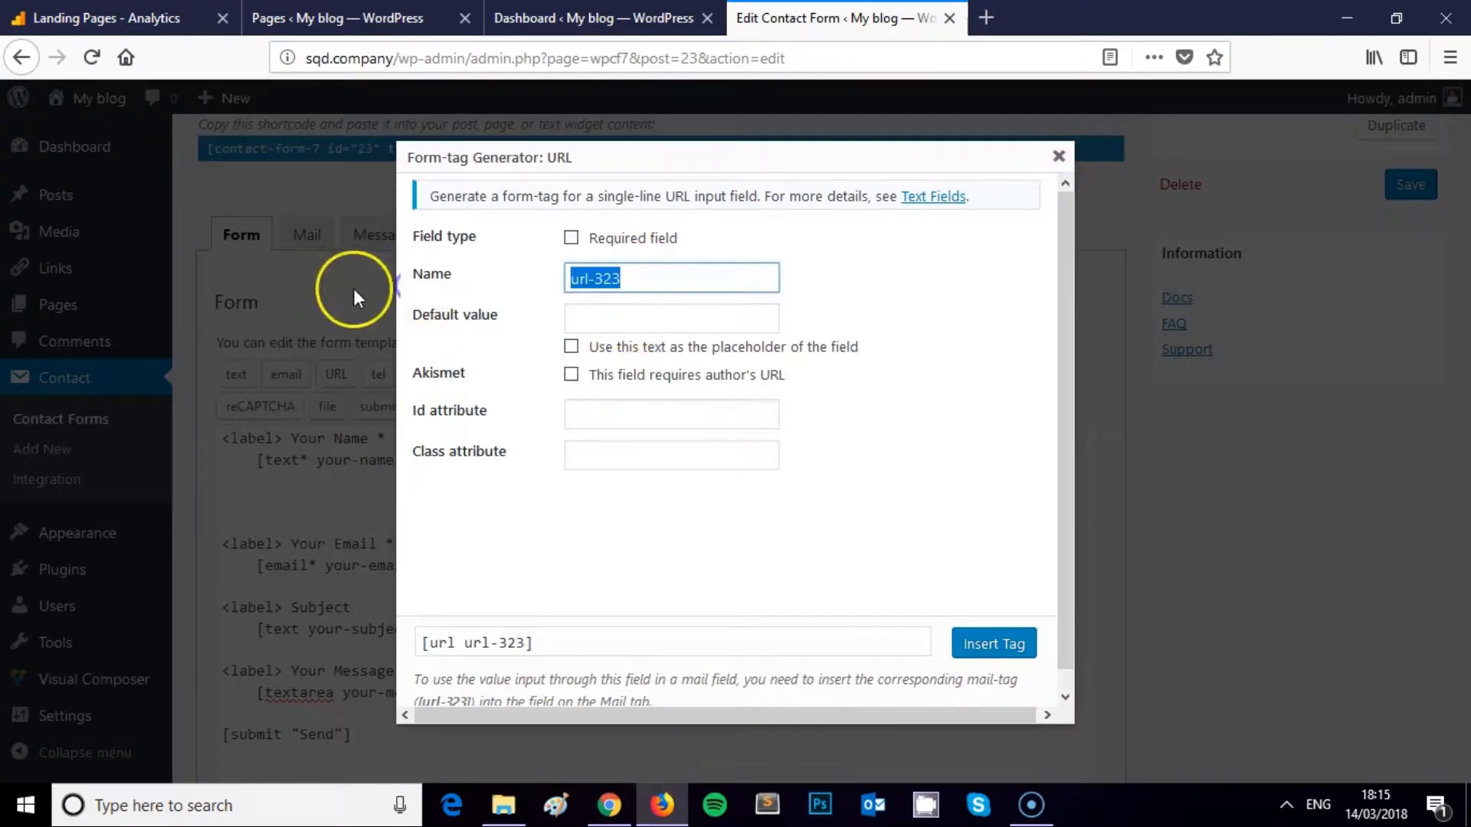
text(URL)
click(633, 238)
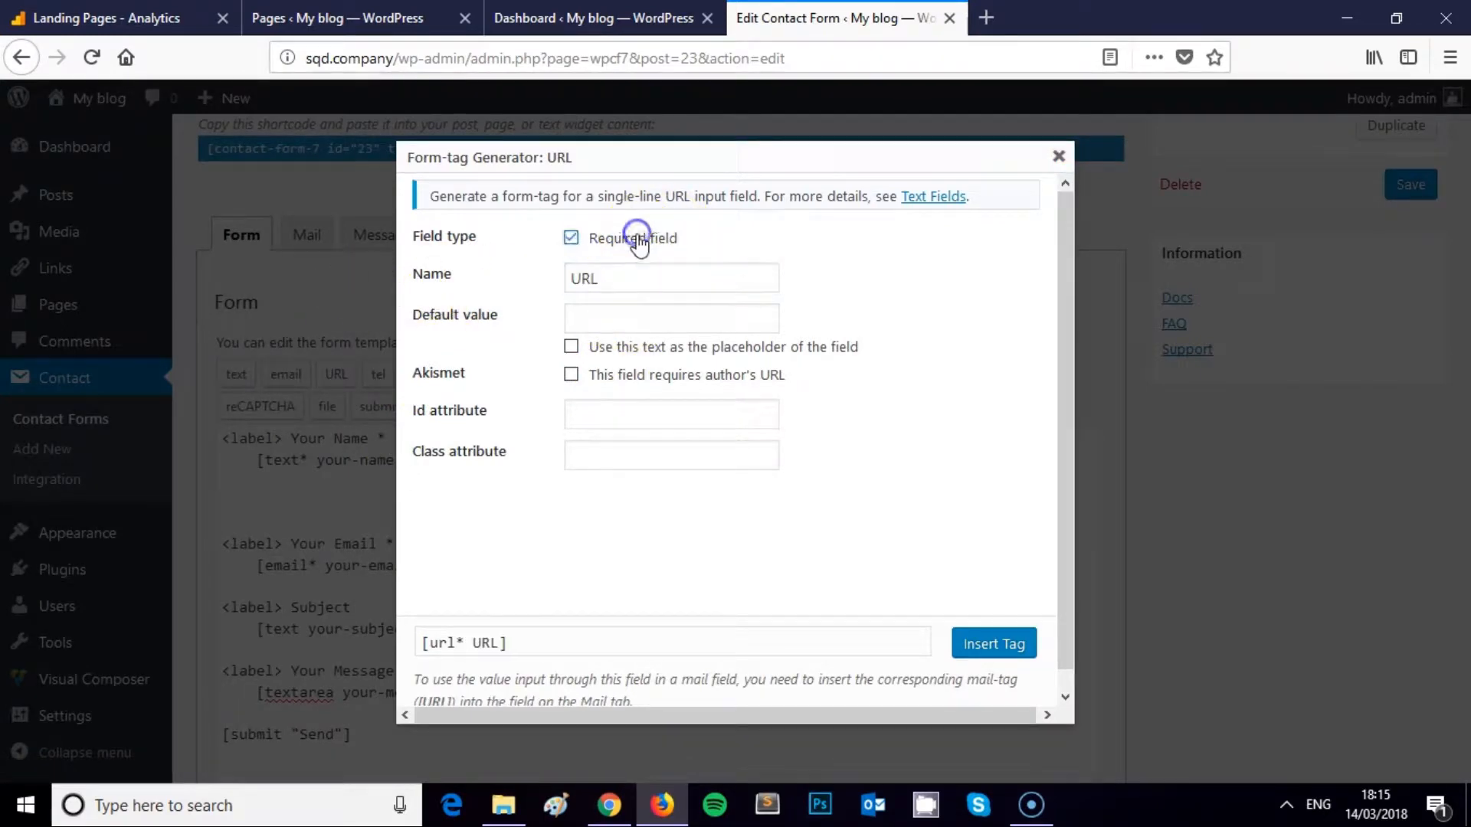
click(1003, 645)
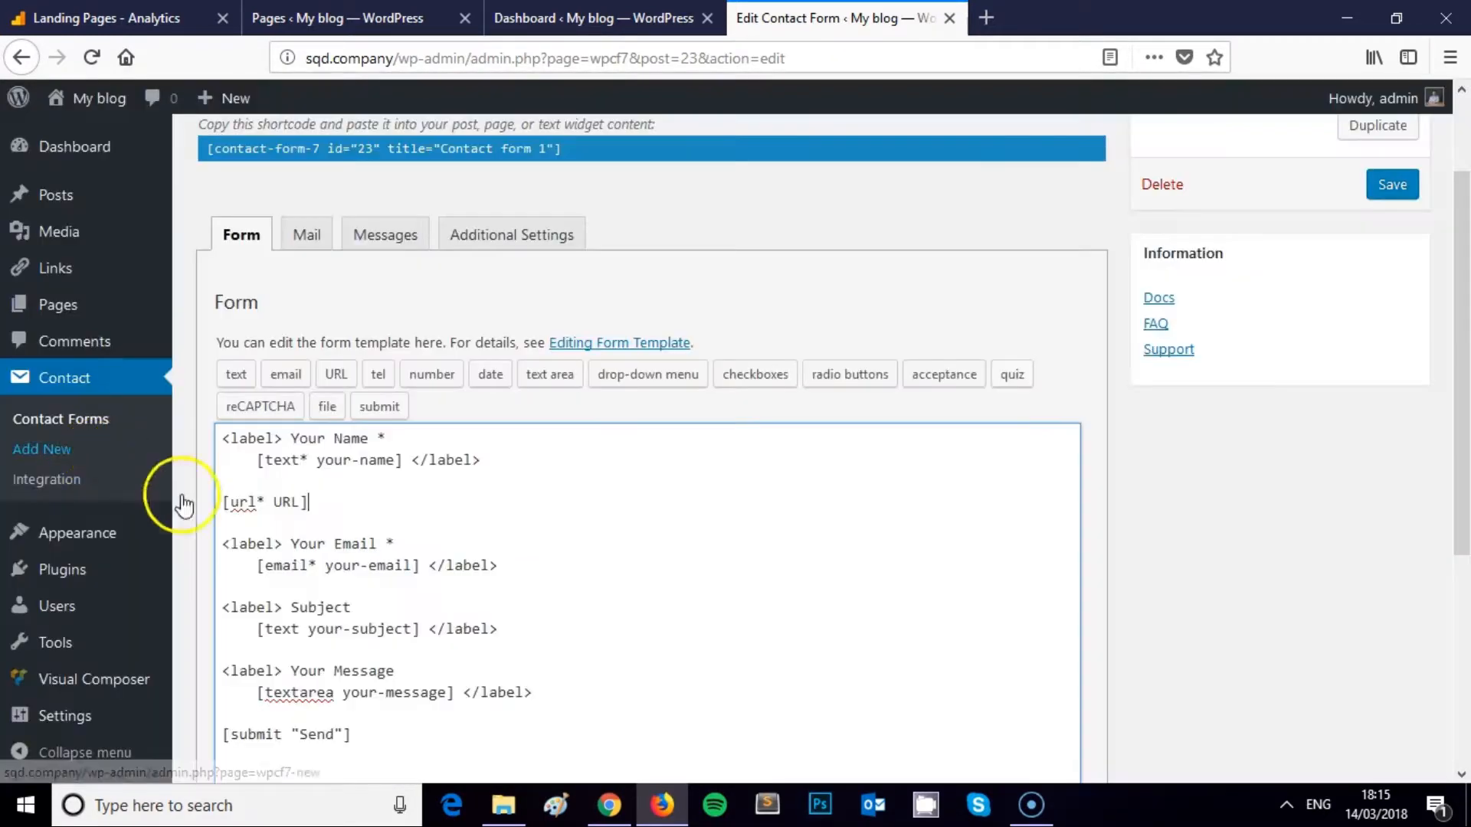
Add a <label> line above the [url* URL] tag for the Your Website field
click(223, 502)
text(<label>)
key(Return)
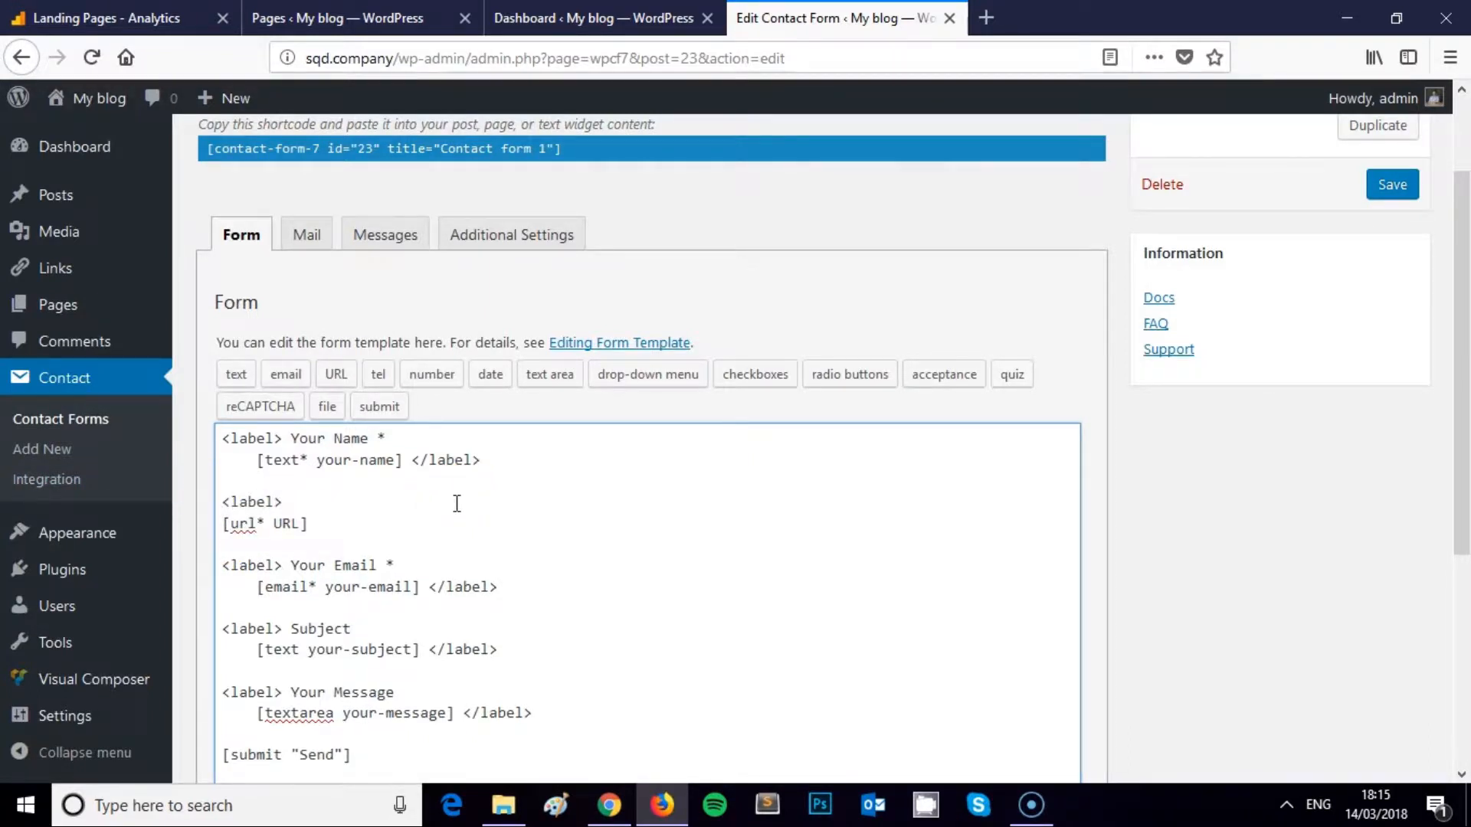
click(304, 497)
click(326, 485)
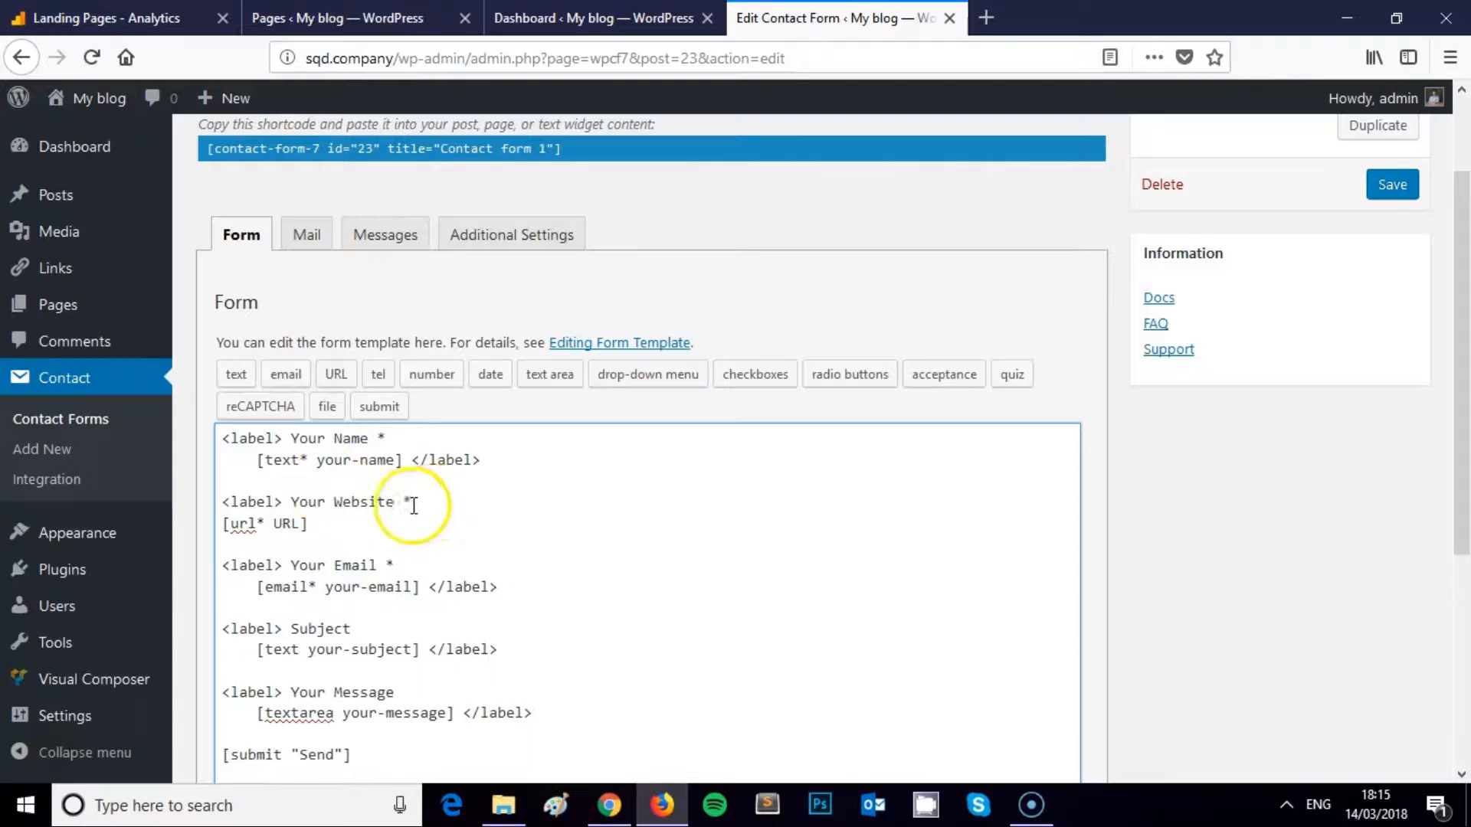
click(330, 526)
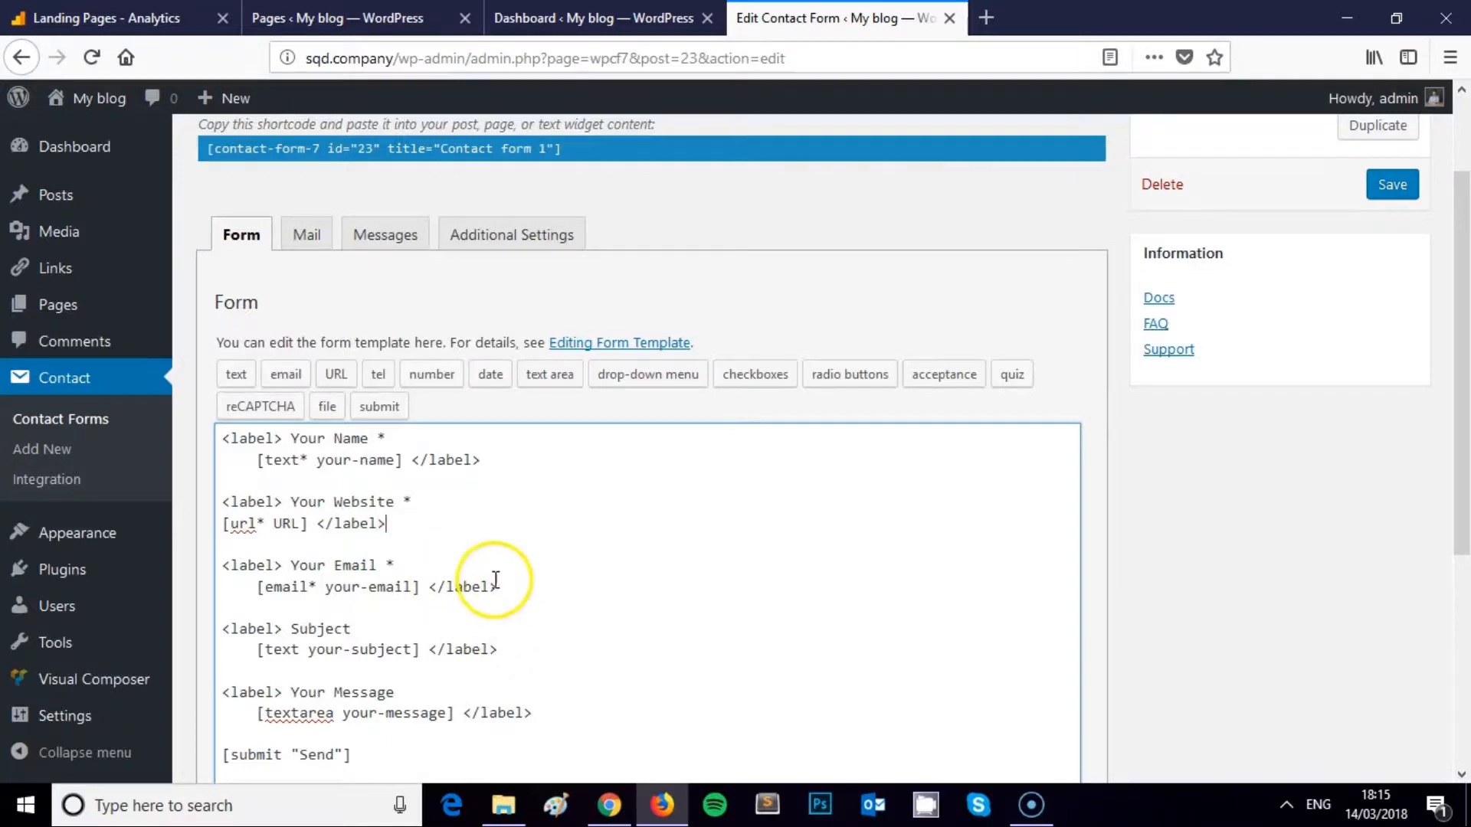
scroll(449, 536, down, 3)
scroll(427, 420, up, 3)
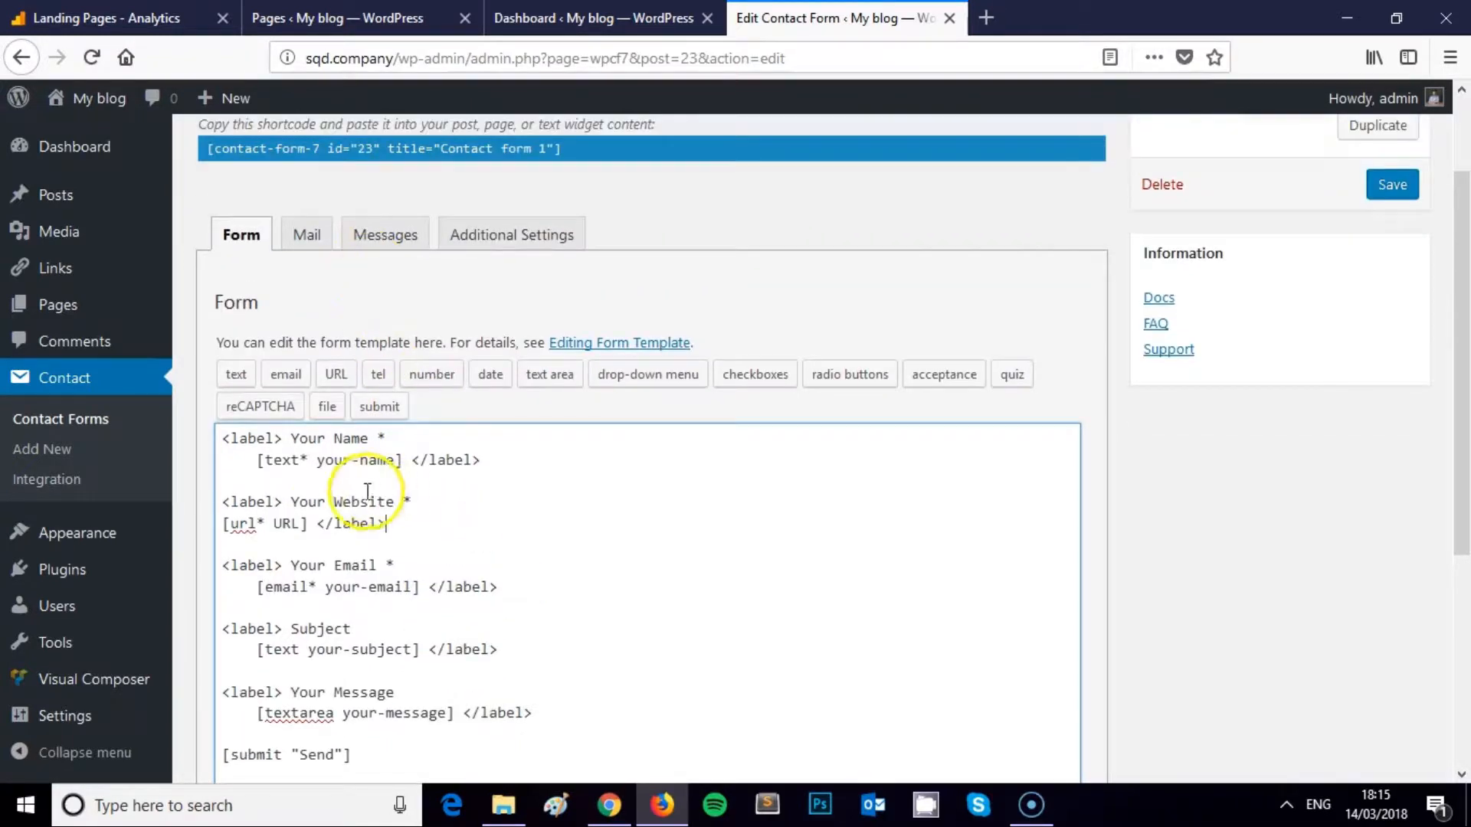
click(298, 524)
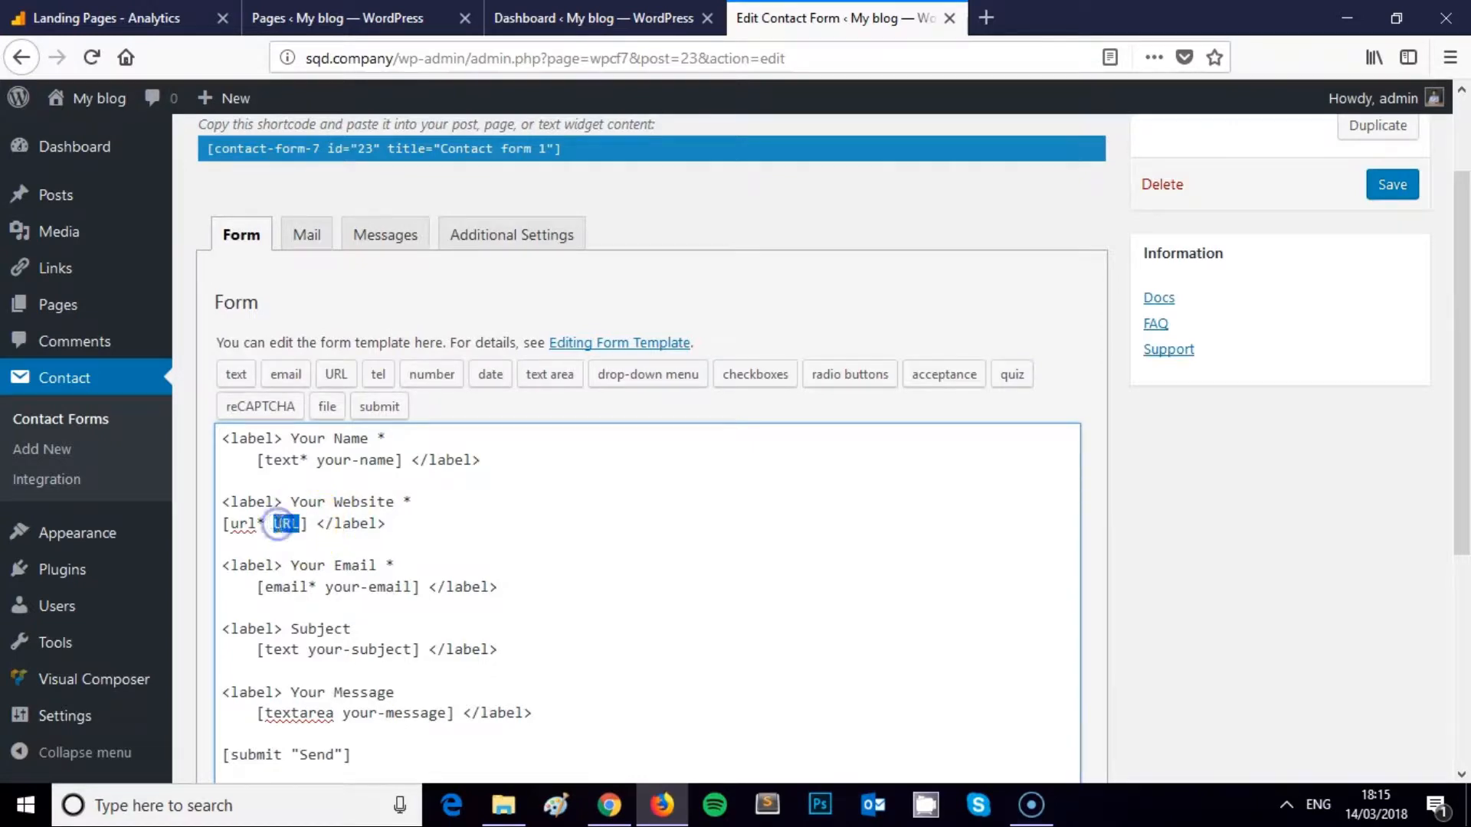
click(306, 235)
scroll(479, 399, down, 5)
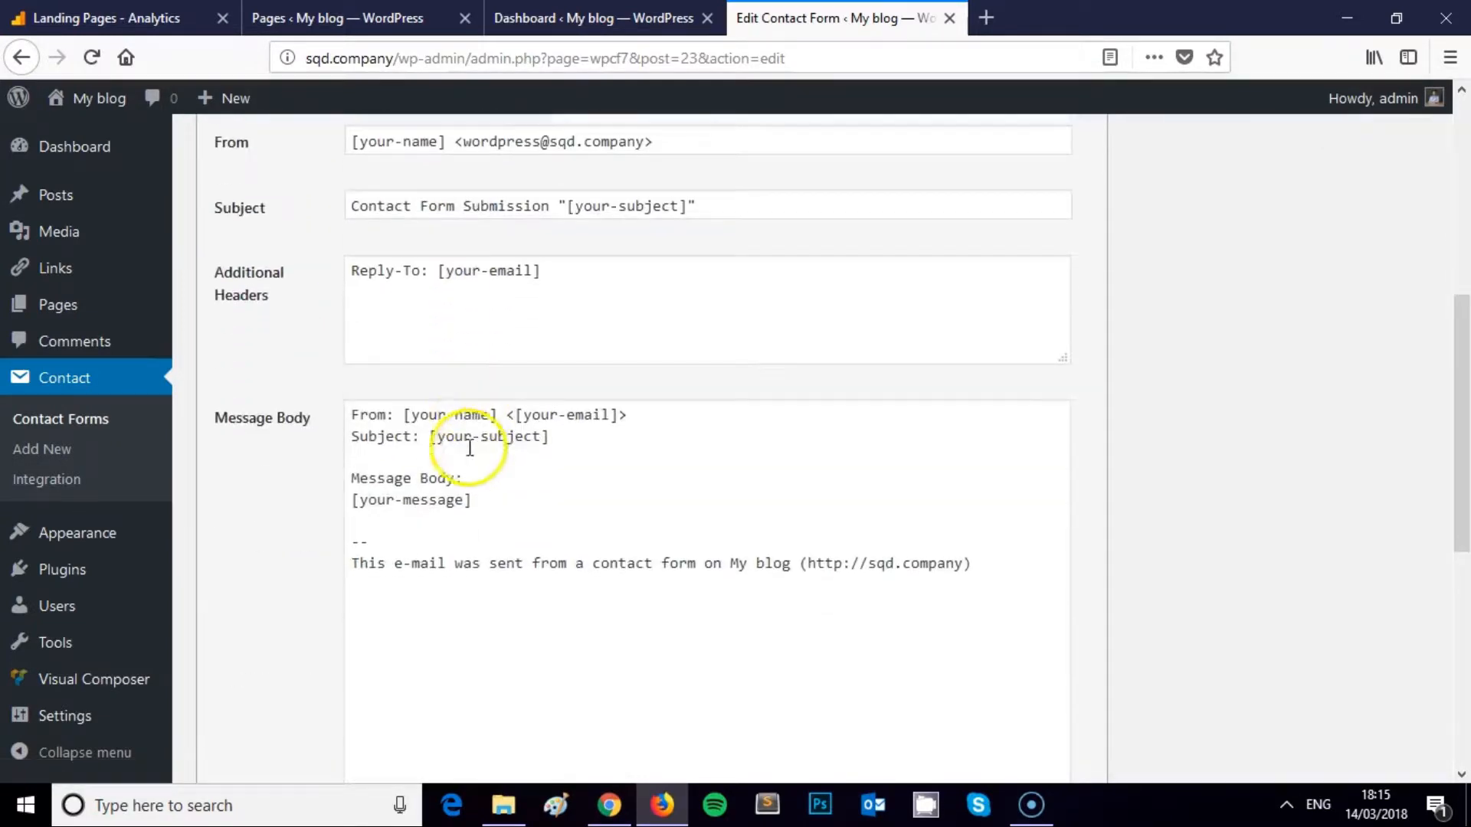
Add a [URL] line under [your-message] in the mail Message Body
click(477, 500)
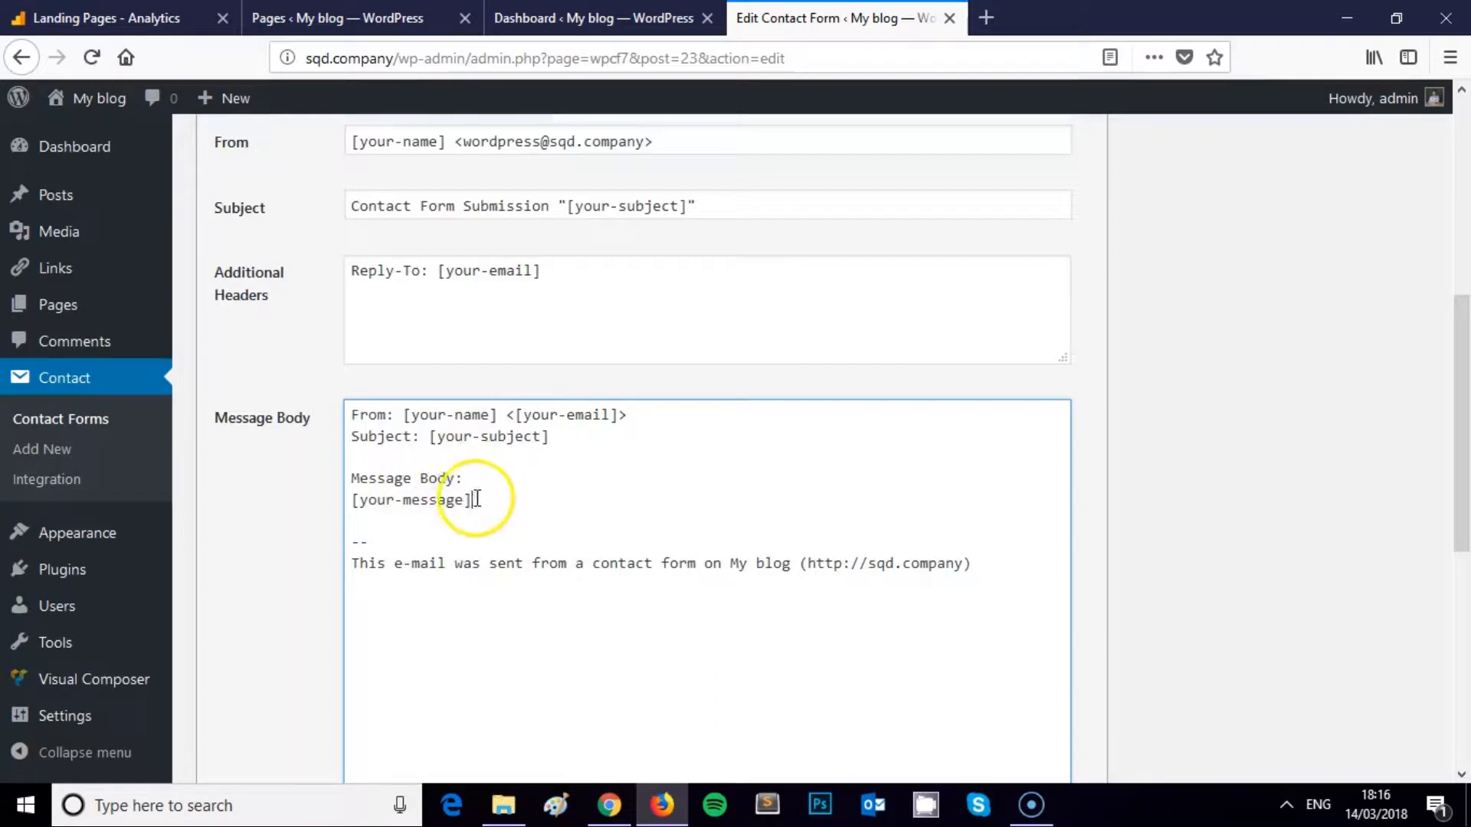
key(Return)
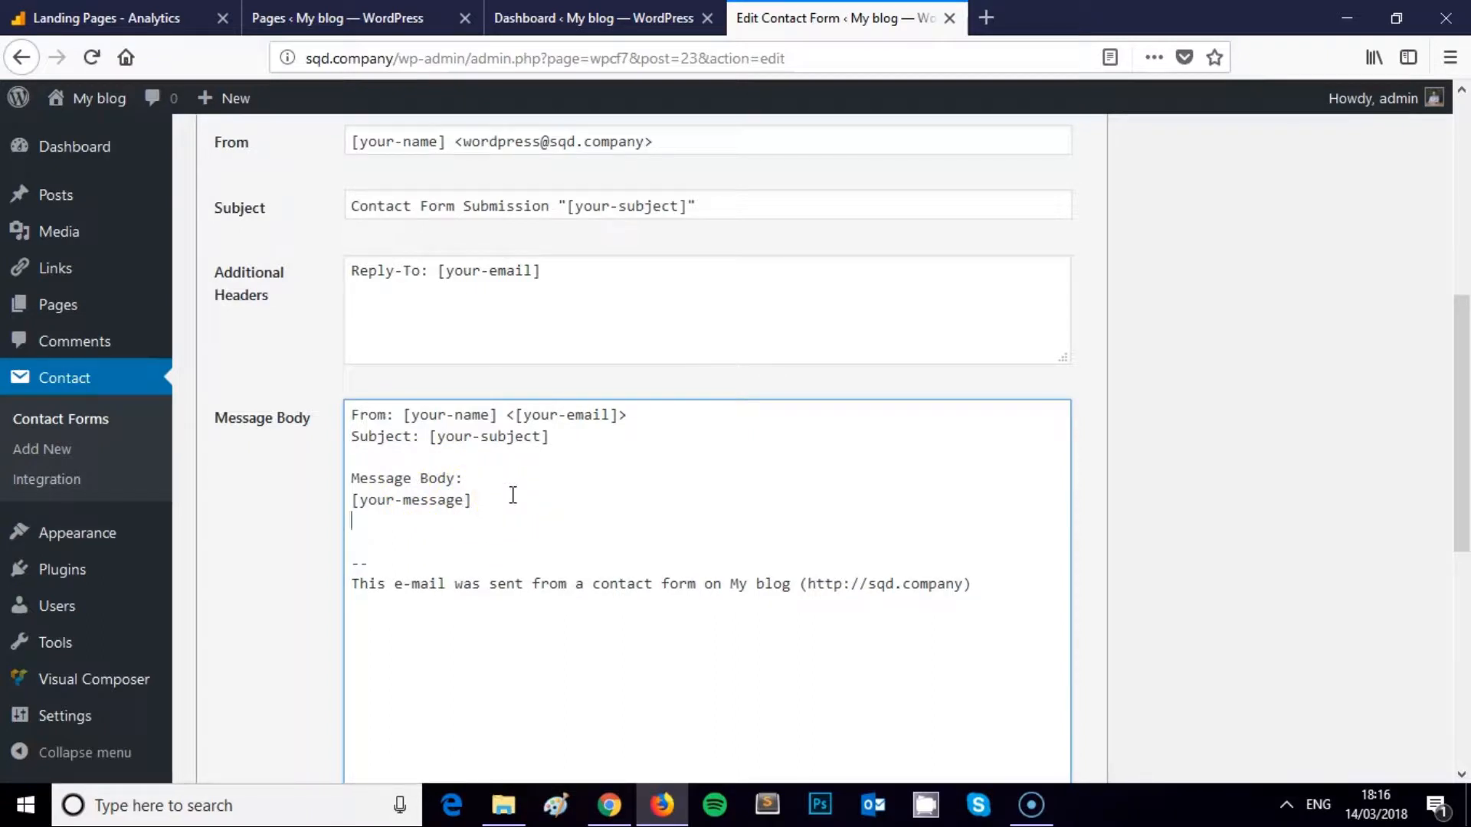
text([URL])
key(BackSpace)
text(})
key(BackSpace)
text(])
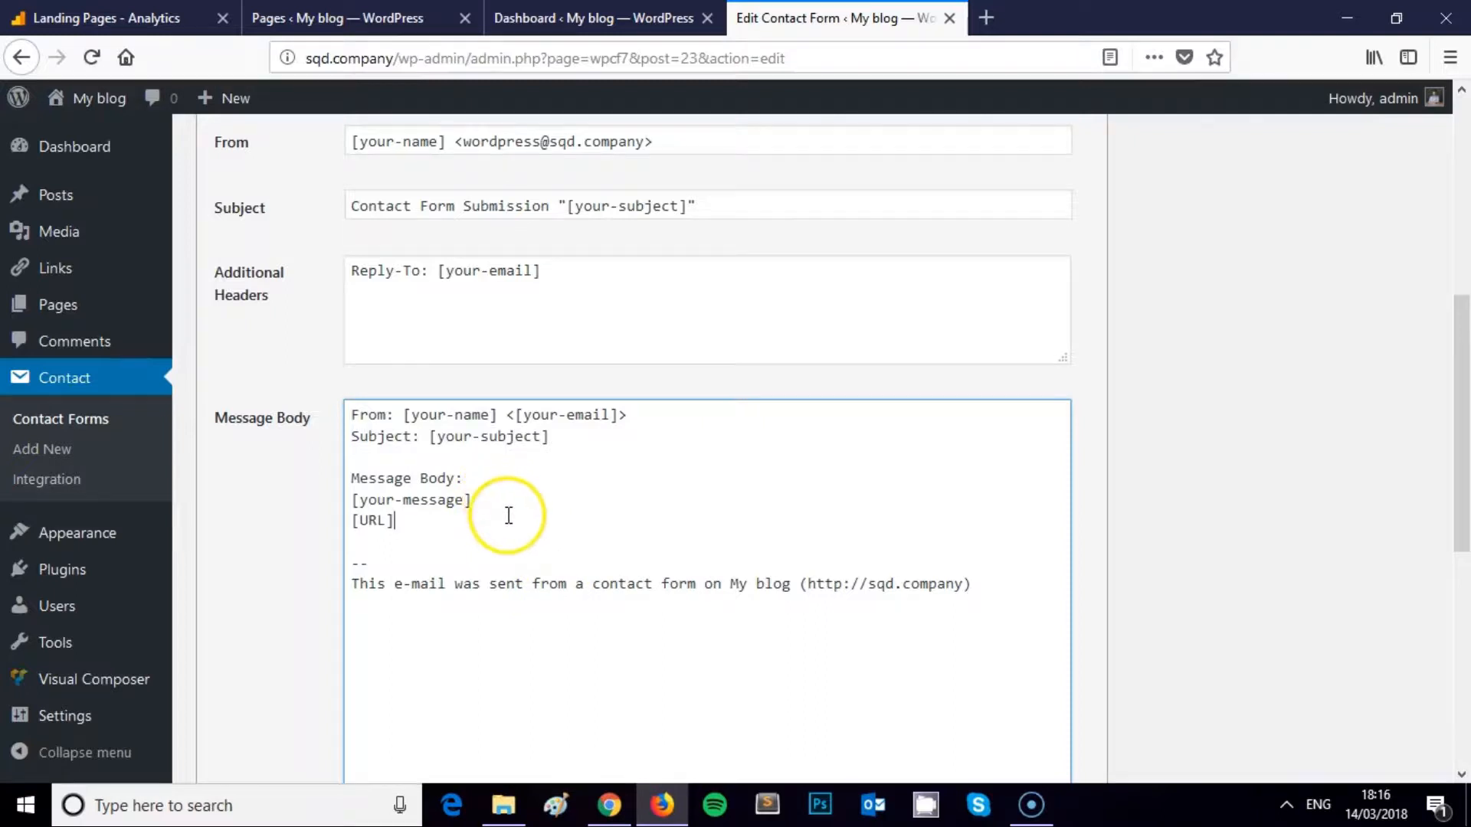
Review the mail To field and body tags, then select the footer's 'a contact form on My blog' phrase
scroll(499, 497, up, 3)
drag(555, 321, 315, 320)
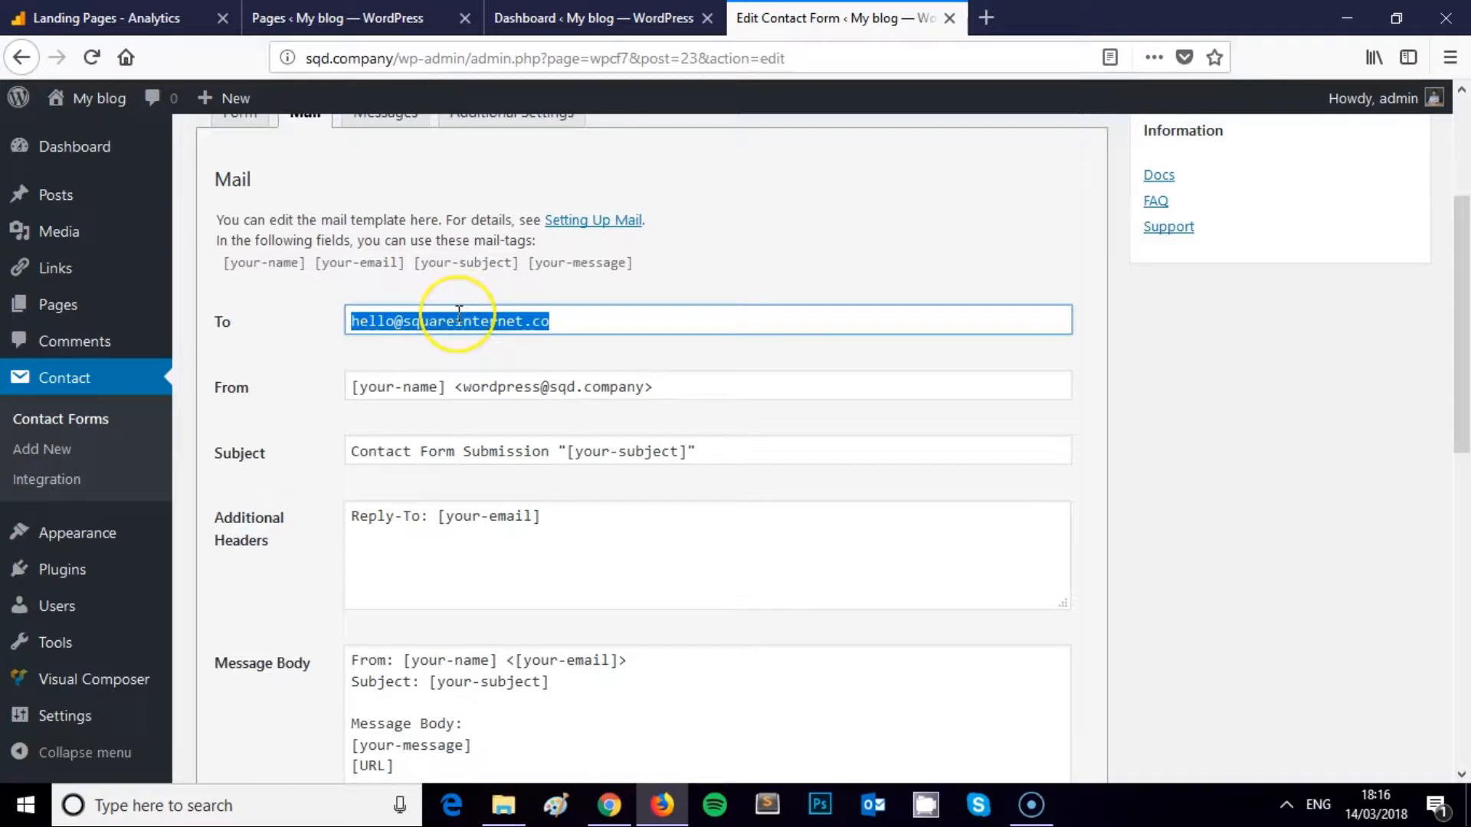
scroll(458, 314, down, 4)
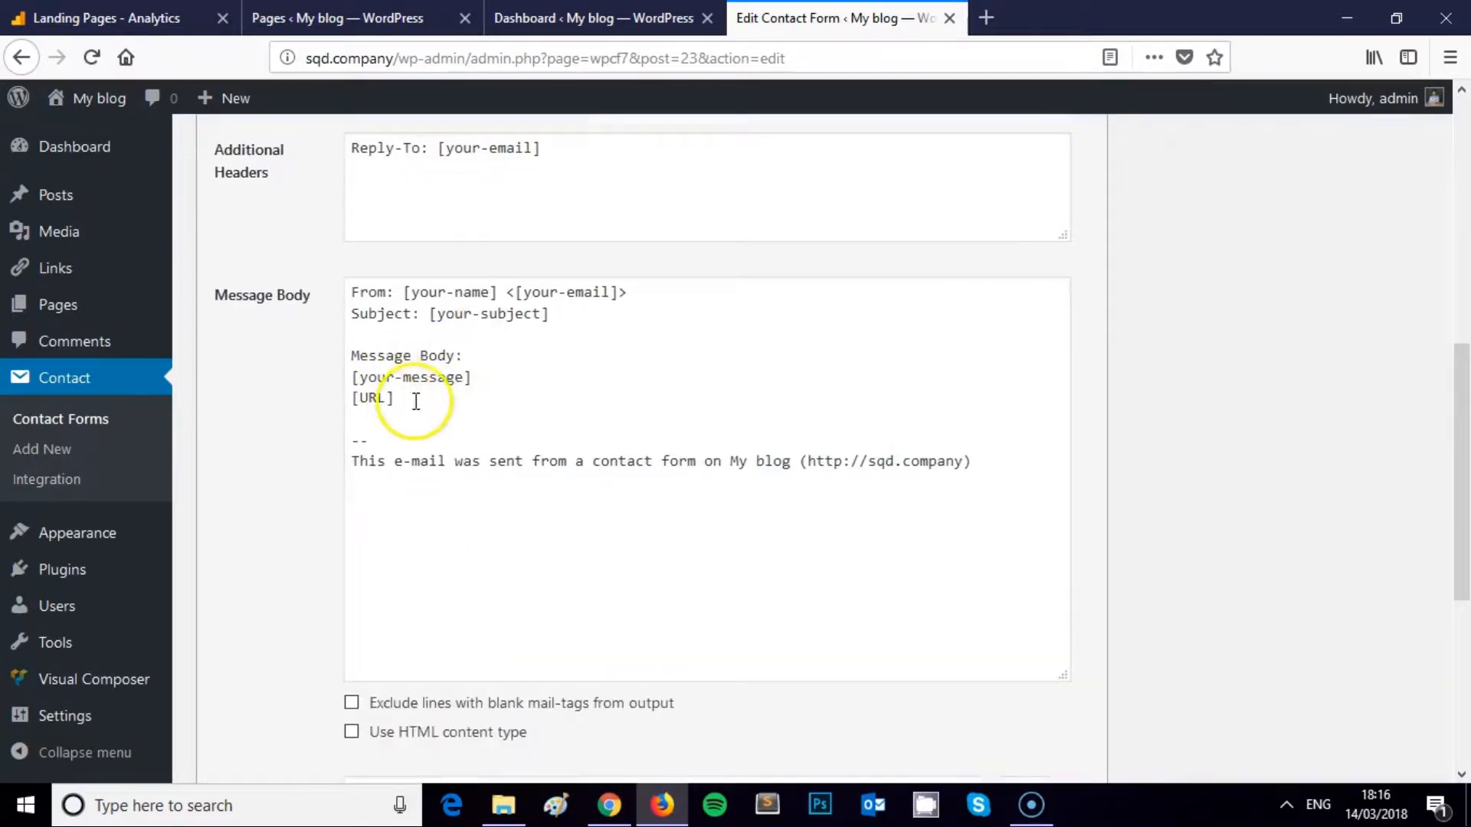
drag(464, 376, 360, 377)
scroll(250, 222, up, 6)
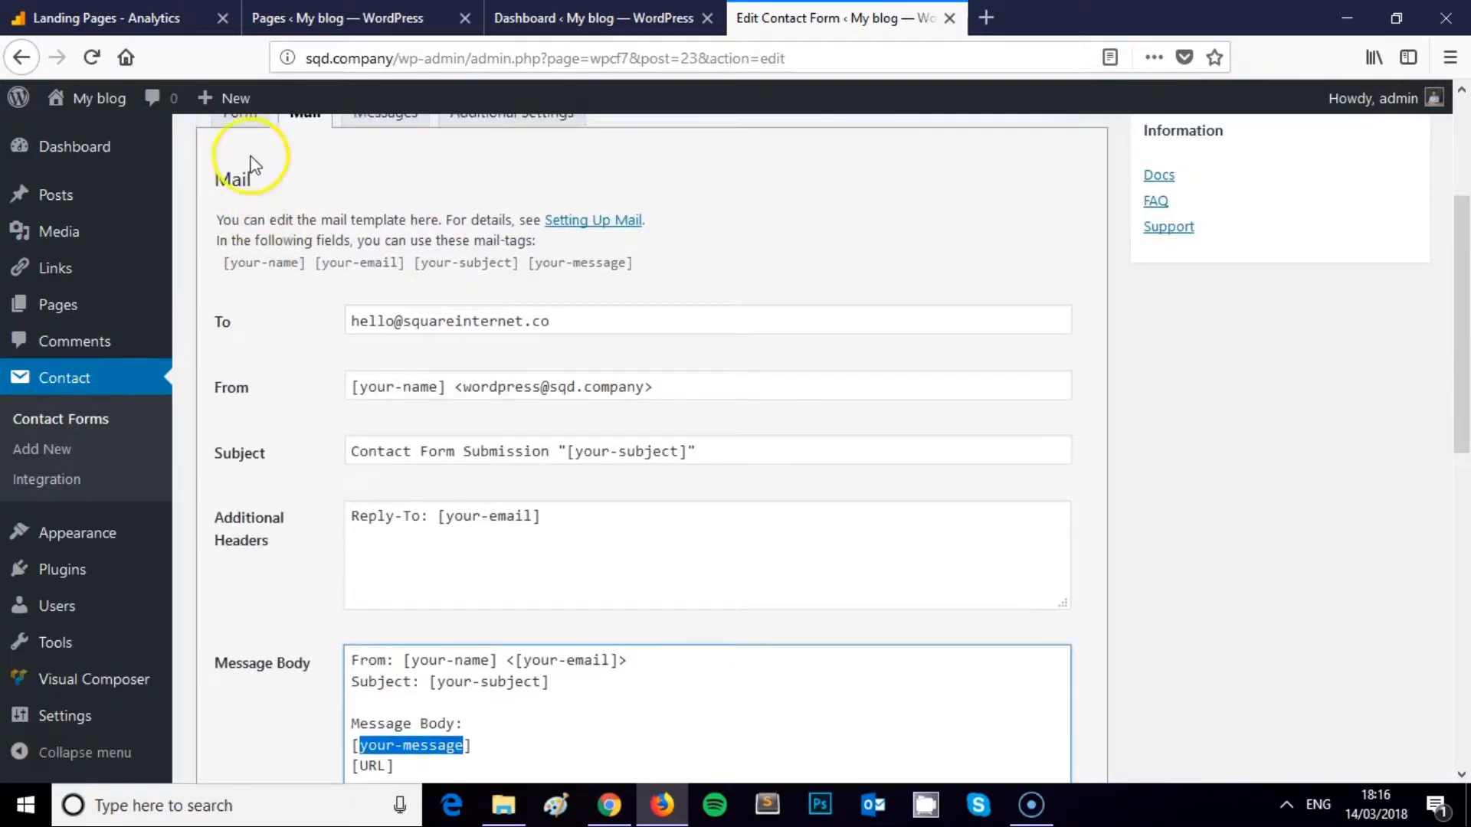
click(253, 122)
drag(264, 590, 333, 588)
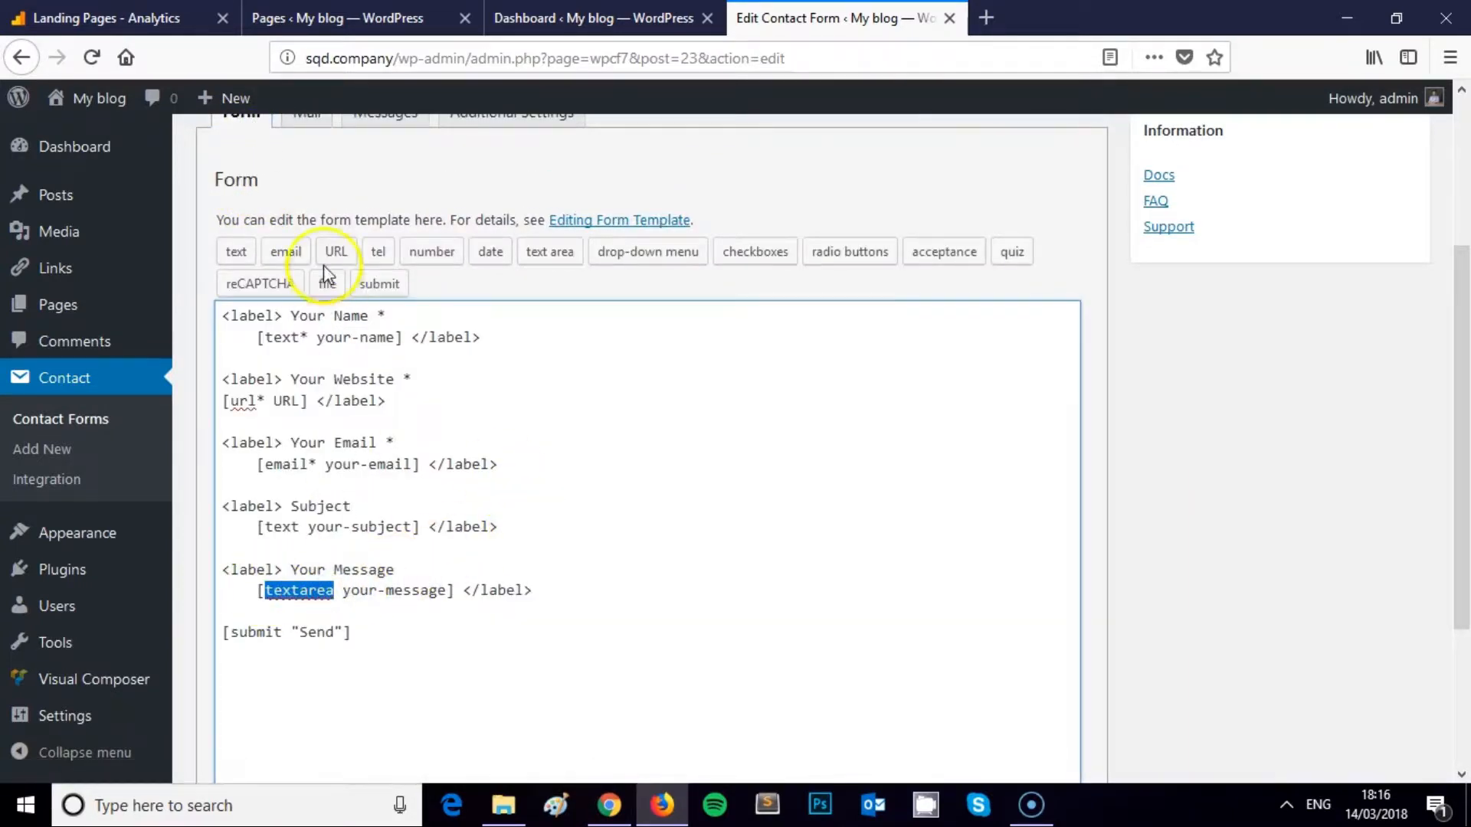
scroll(344, 337, up, 3)
click(276, 355)
scroll(449, 469, down, 6)
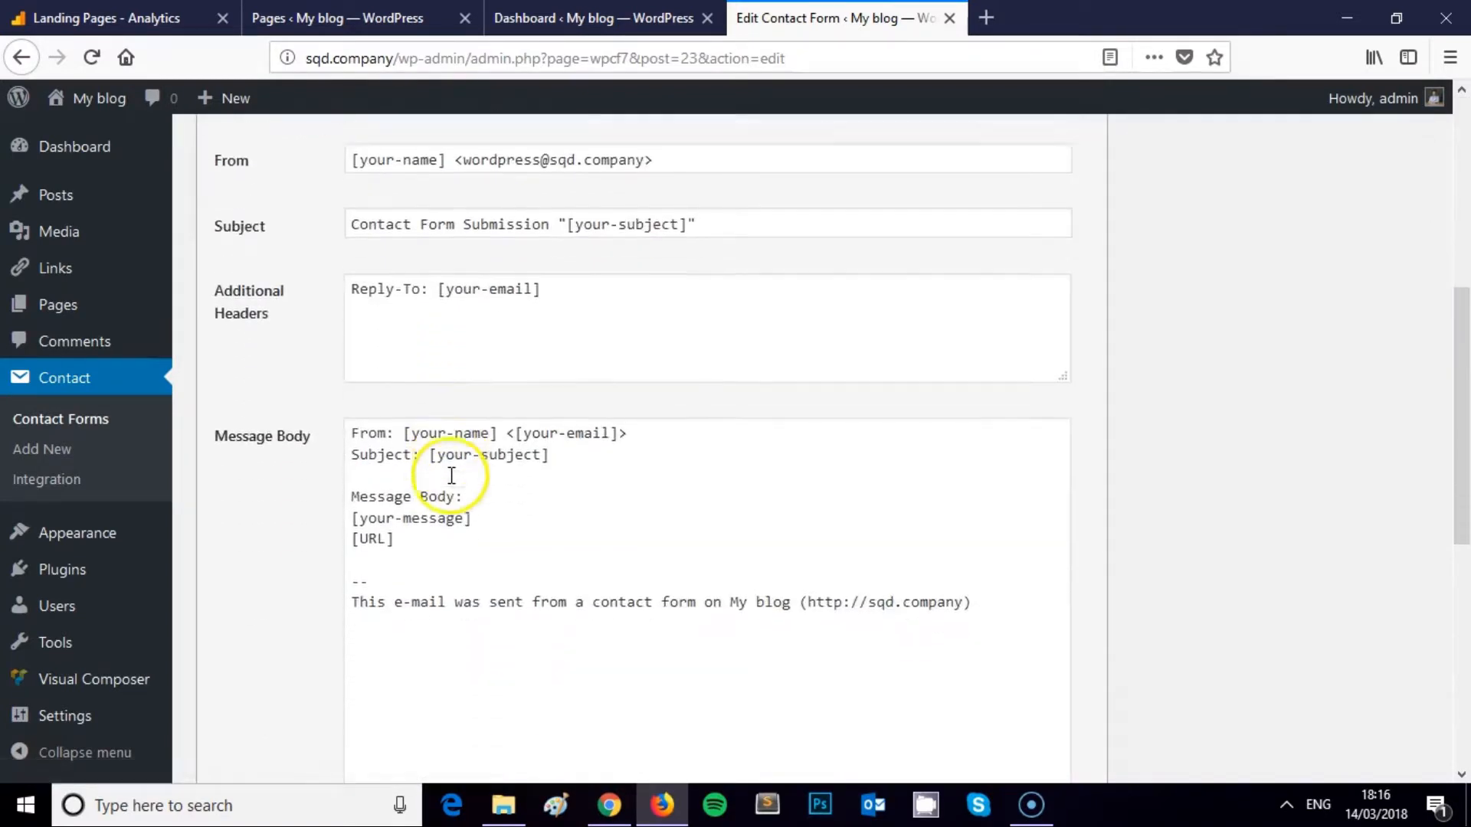
drag(390, 522, 364, 521)
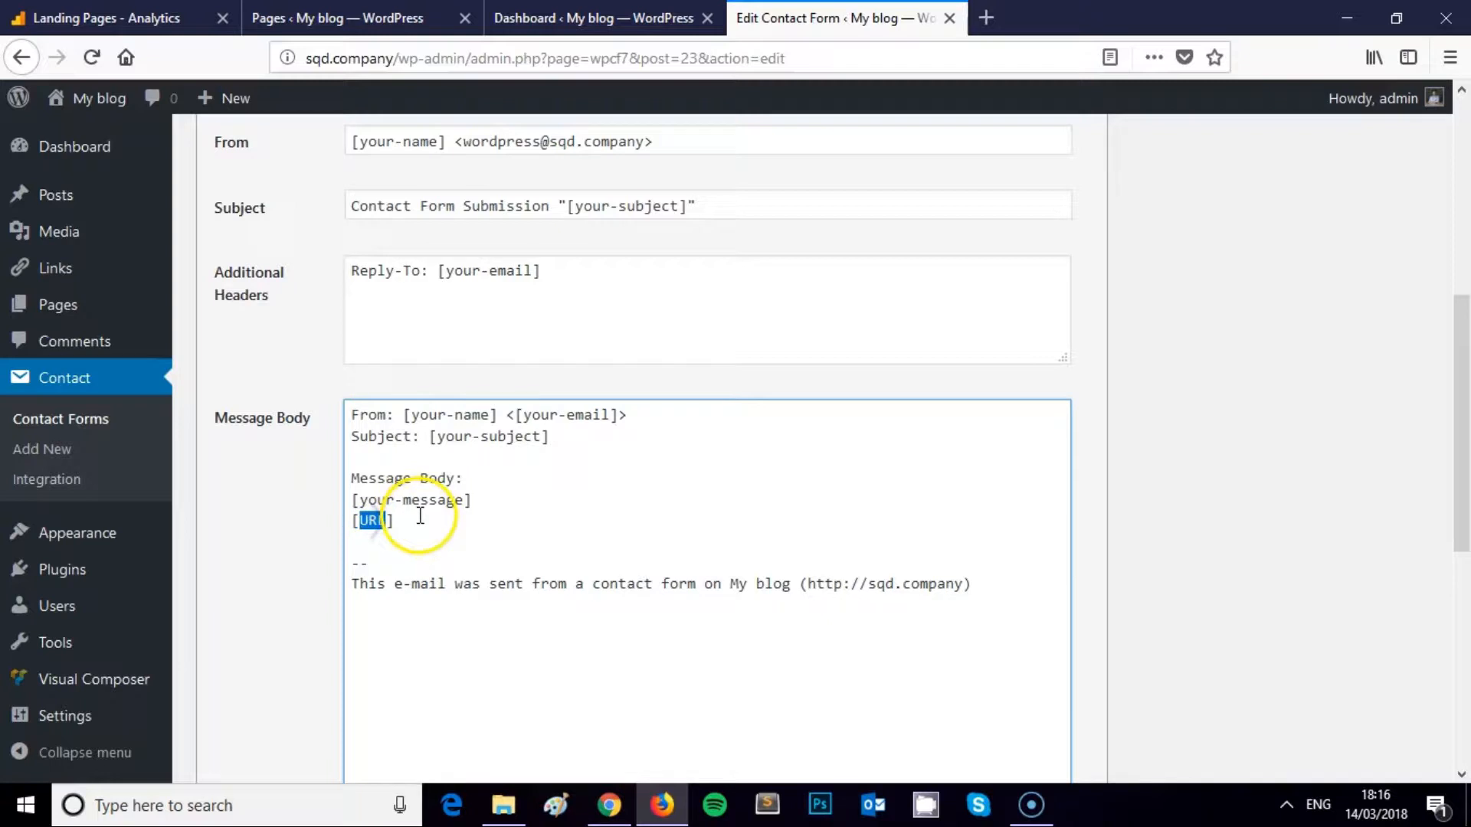
scroll(467, 438, down, 1)
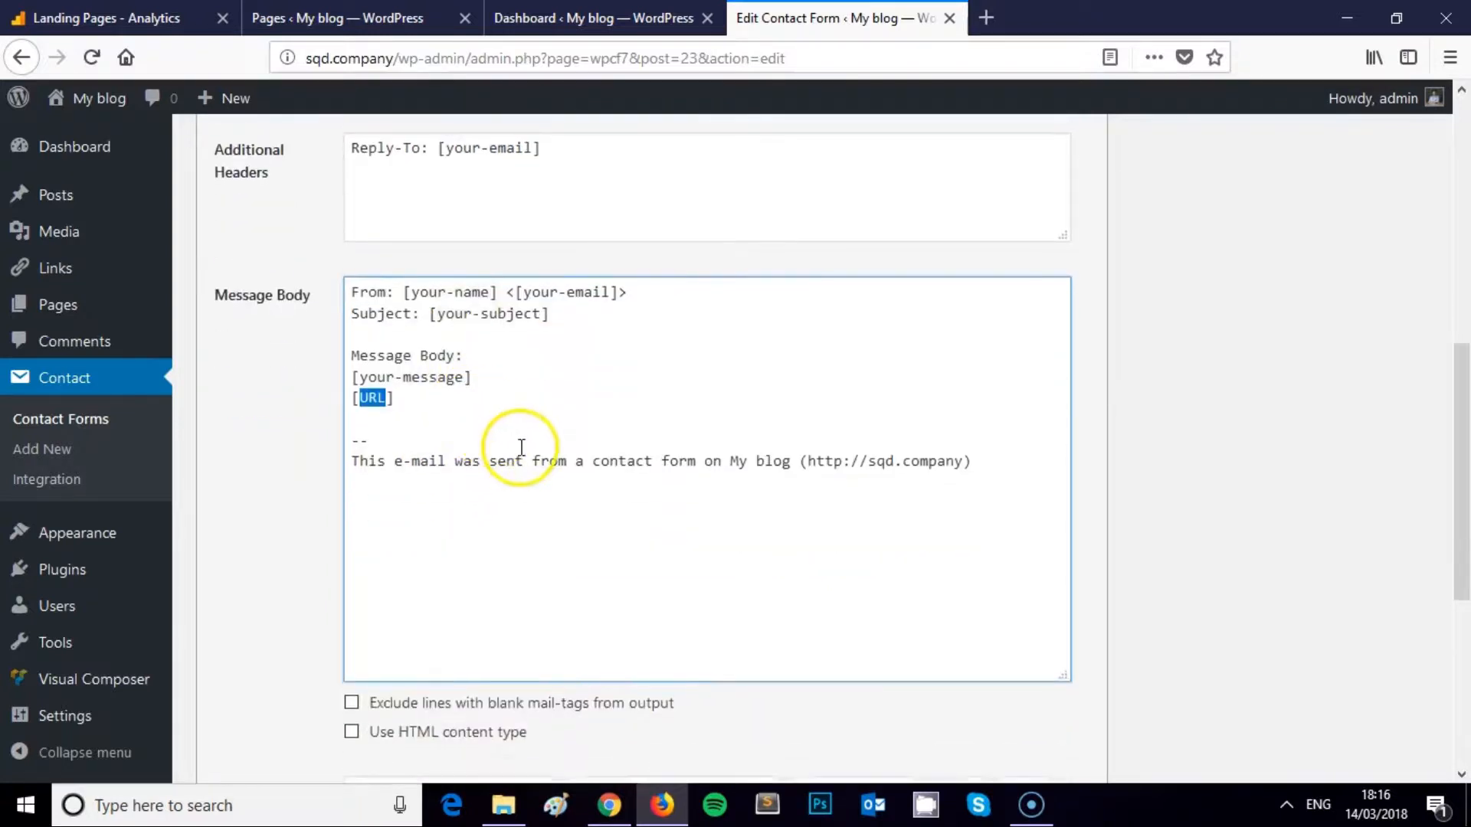
click(593, 460)
scroll(682, 513, up, 3)
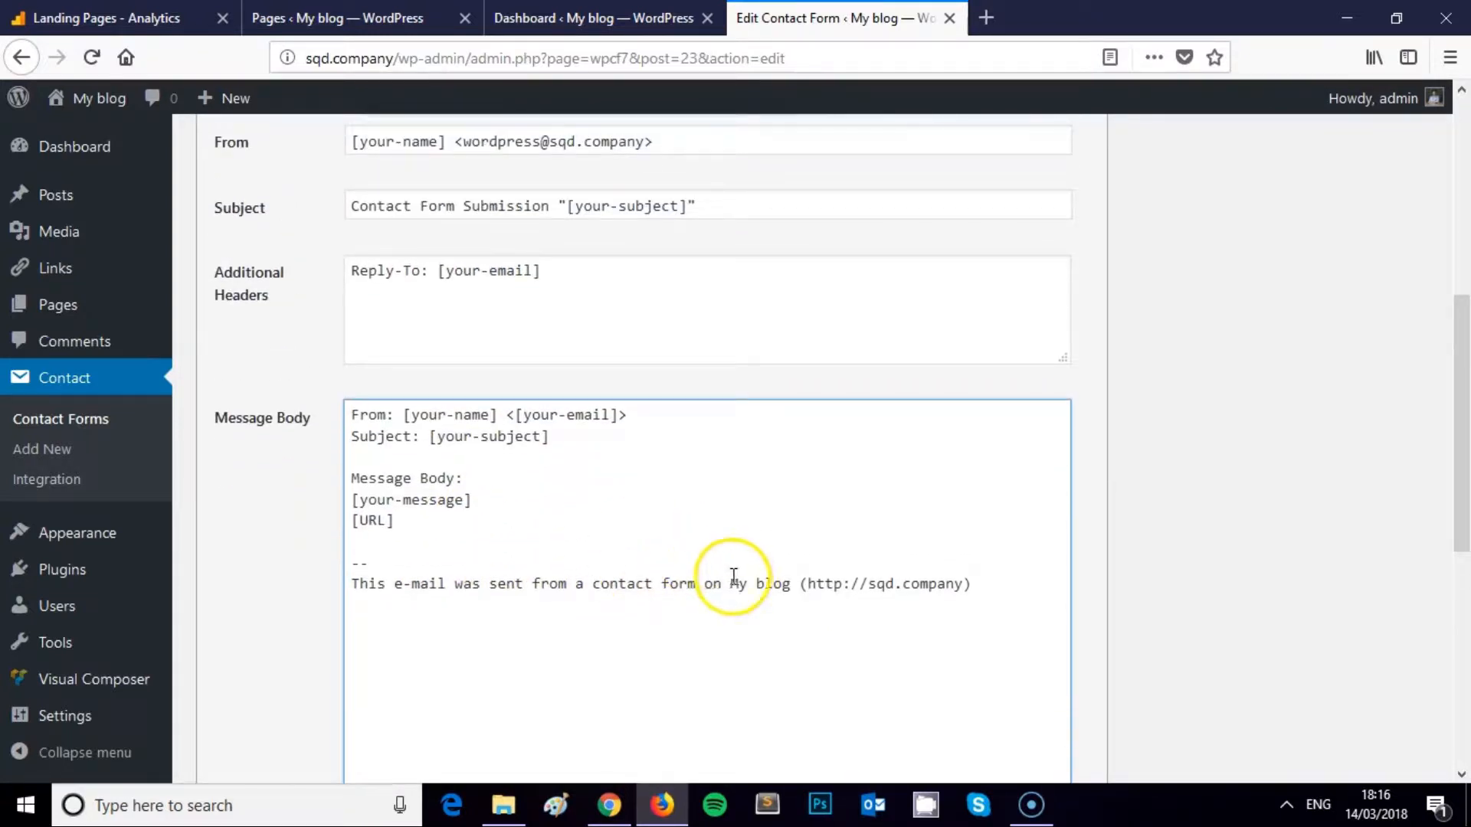
click(792, 582)
drag(792, 582, 494, 593)
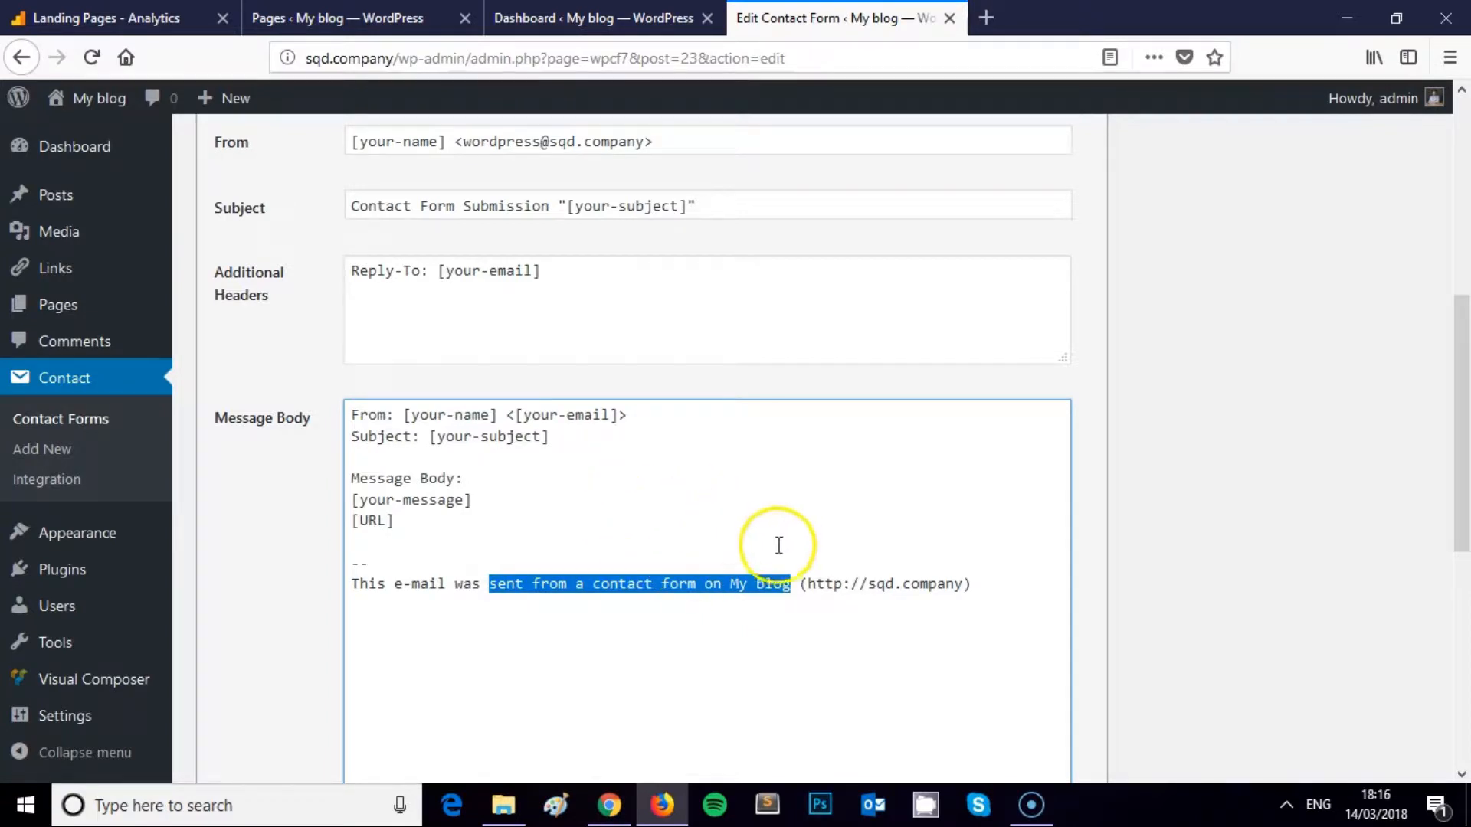
Replace 'a contact form on My blog' with 'the Contact page on the Square Internet video tutorial website'
click(802, 583)
double_click(788, 585)
drag(788, 585, 567, 590)
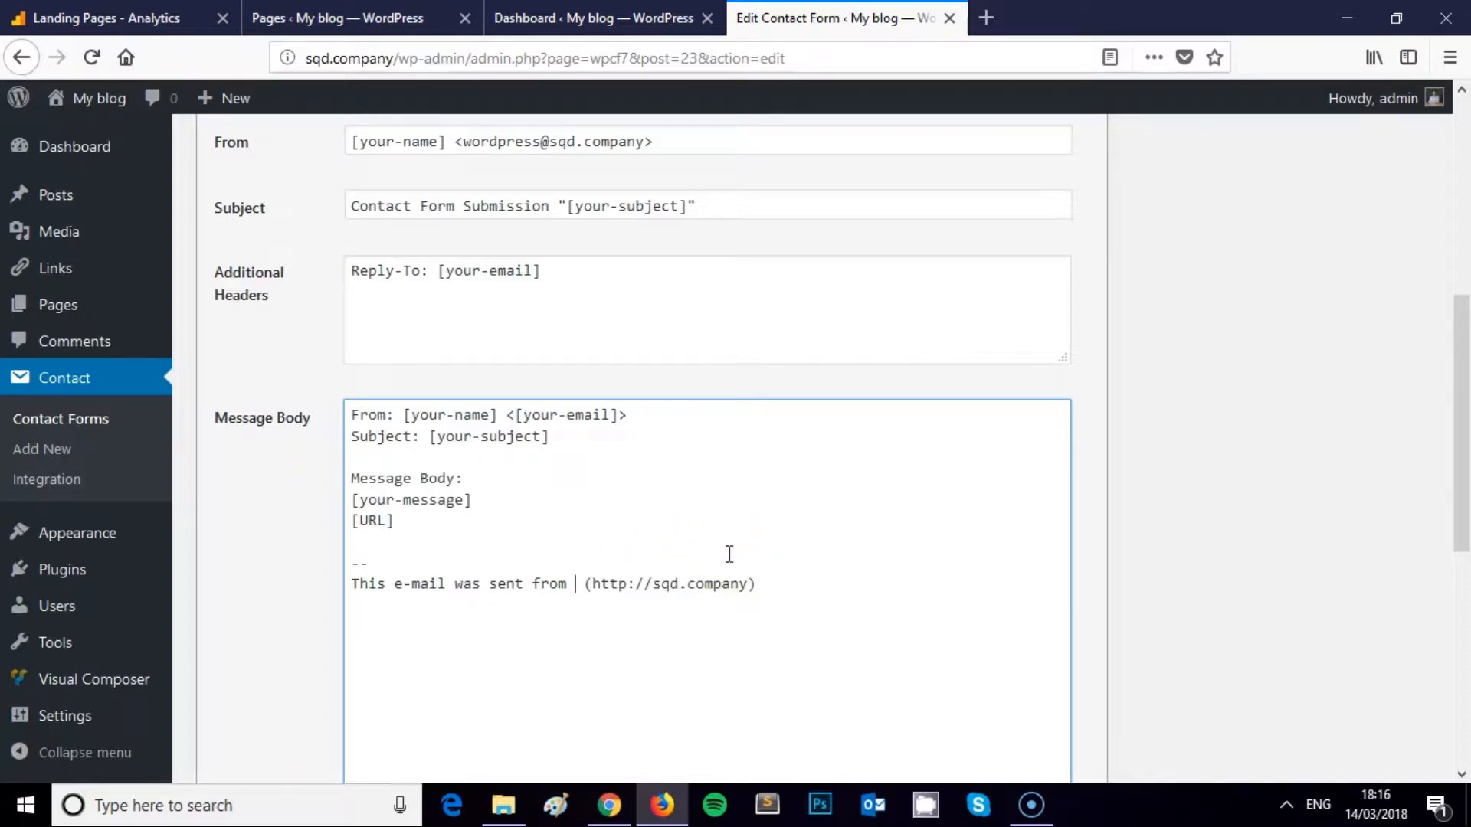
text(the Contact page on sqd)
key(BackSpace)
key(BackSpace)
key(BackSpace)
text(the <)
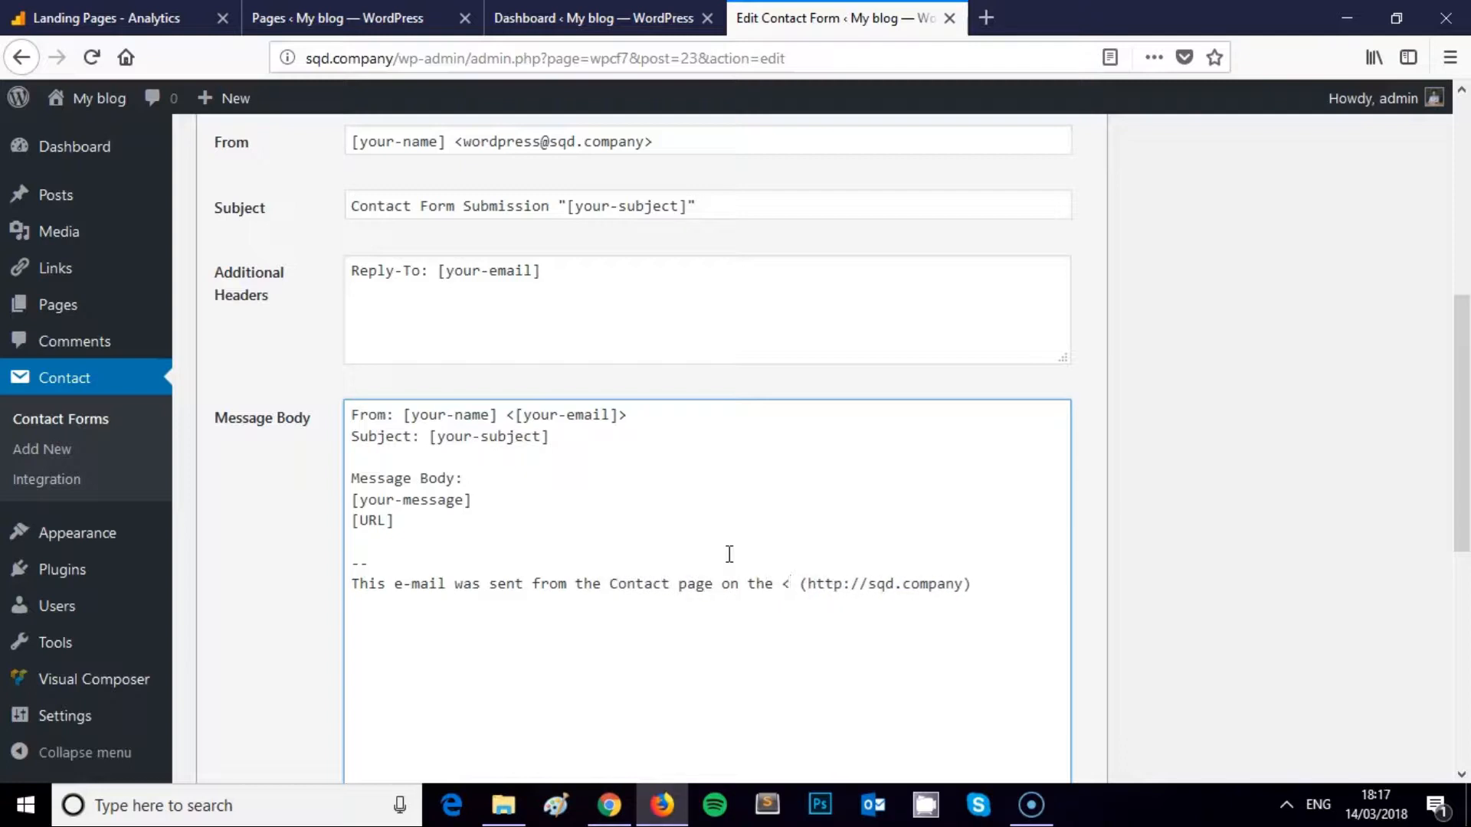
key(BackSpace)
text(Square Internet website)
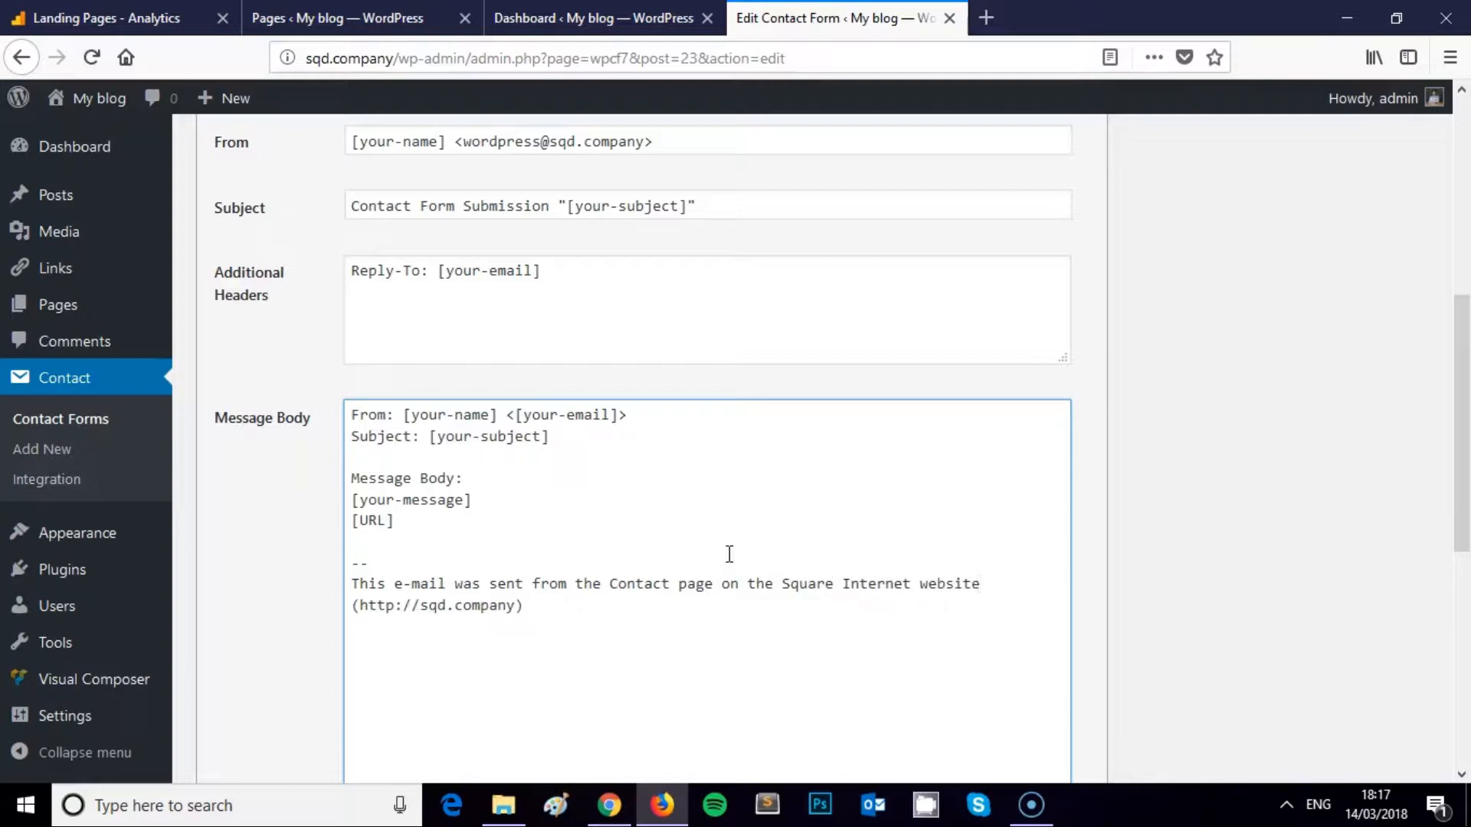
scroll(827, 518, down, 3)
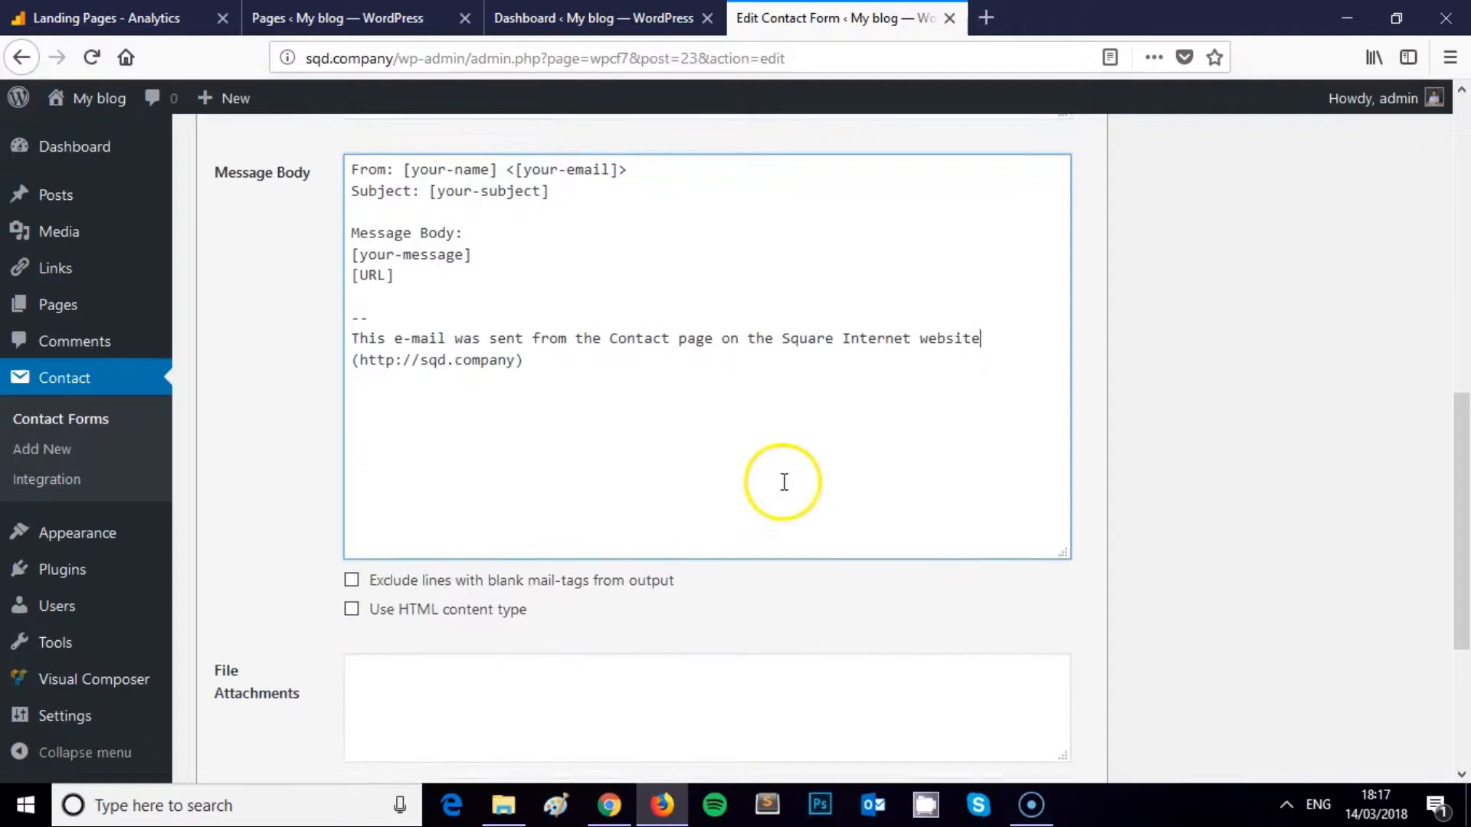
click(919, 337)
text(video tut)
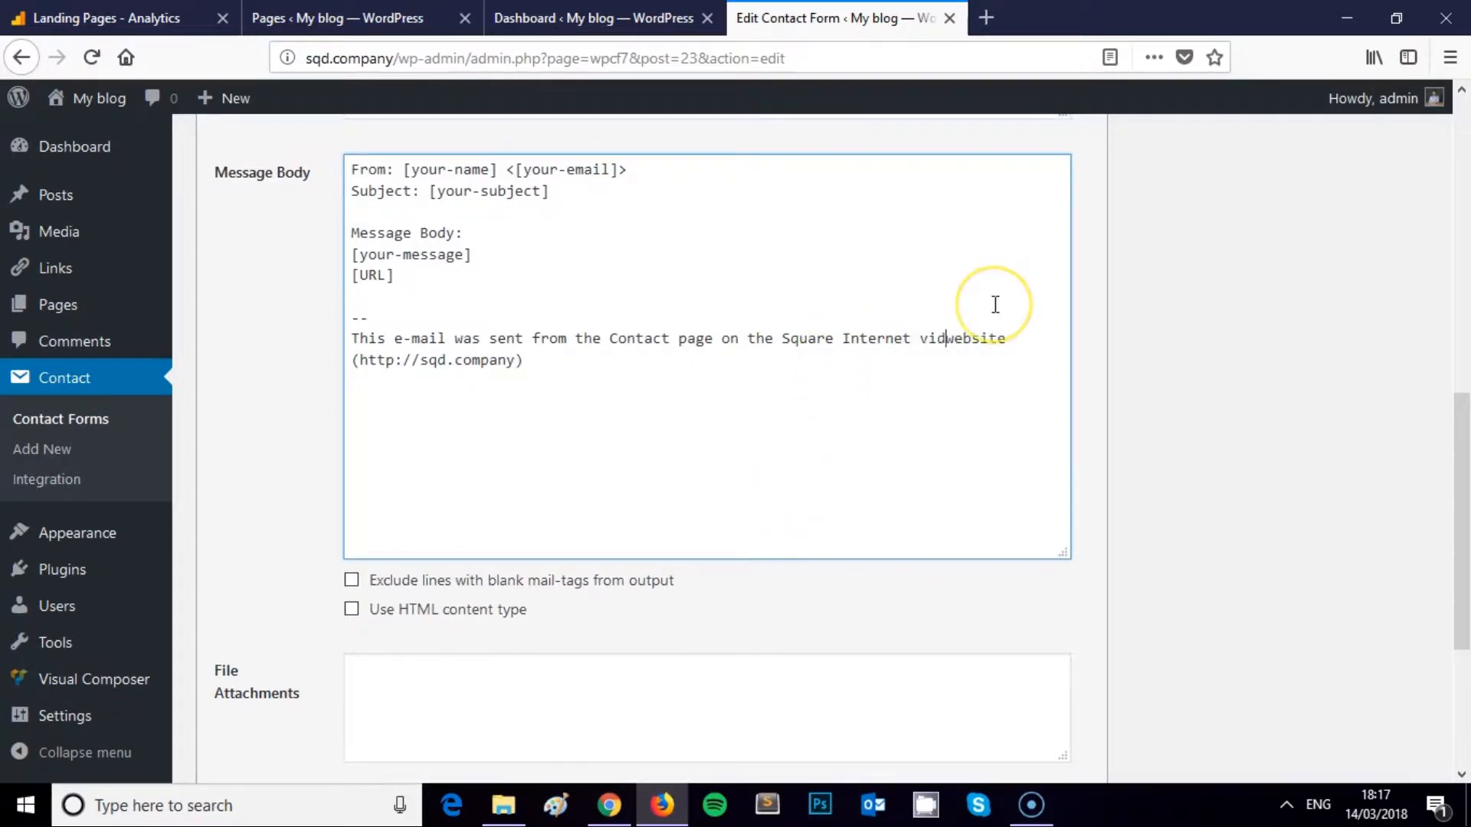
text(orial)
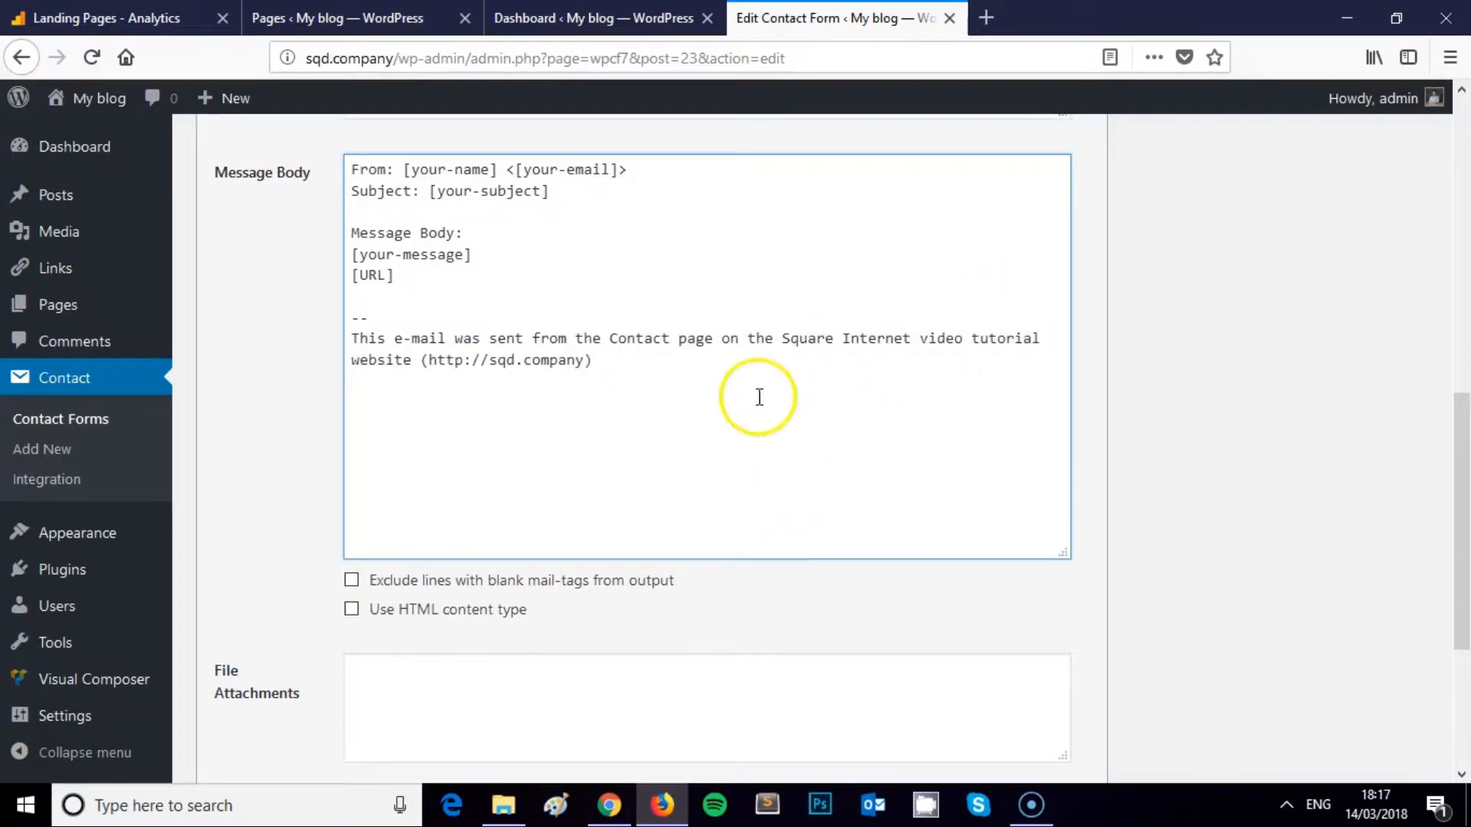
scroll(668, 428, down, 2)
scroll(668, 428, up, 9)
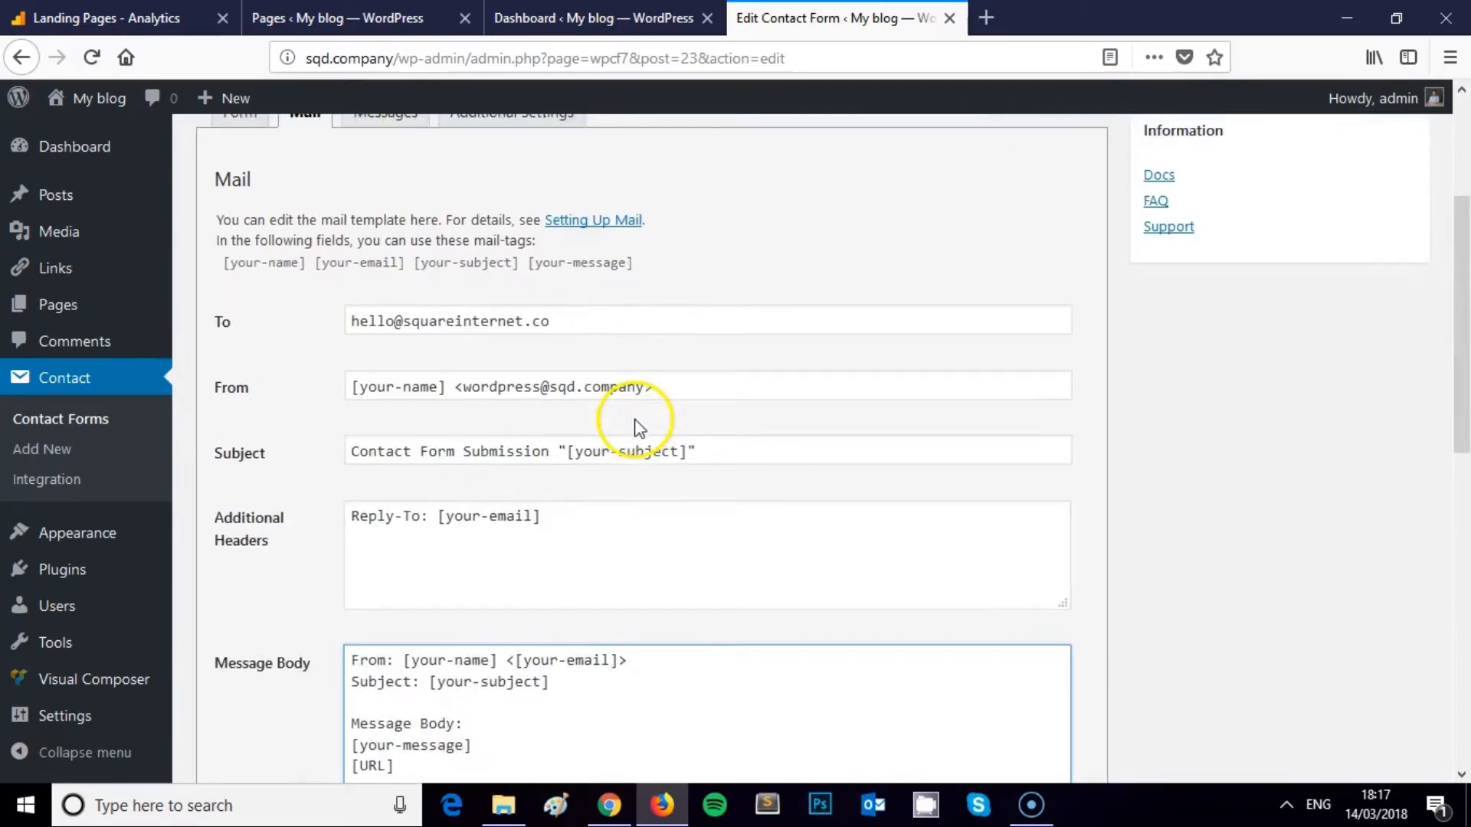
scroll(525, 460, down, 10)
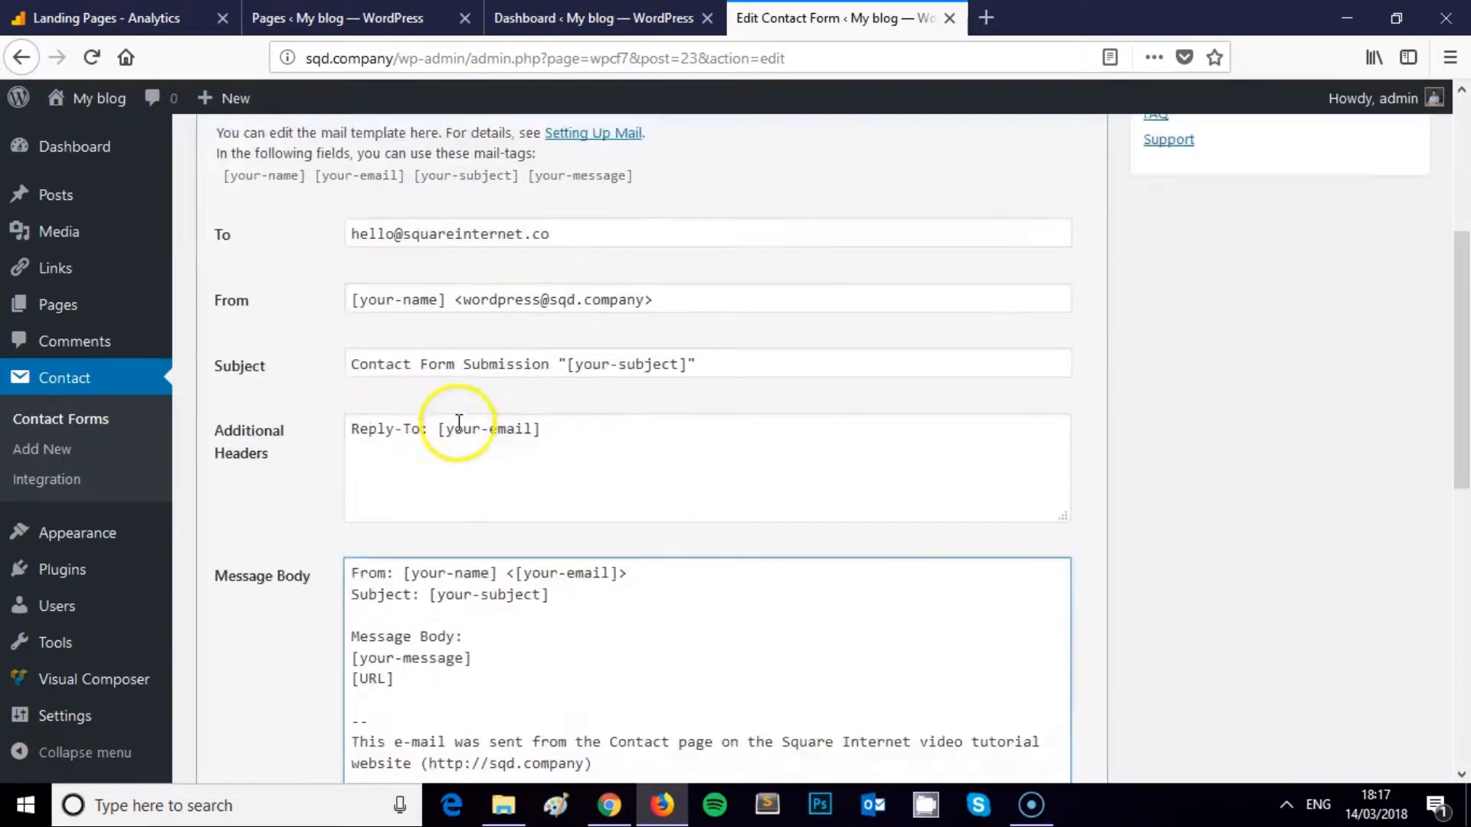
Save the mail changes and browse the Messages panel's default notices
click(221, 674)
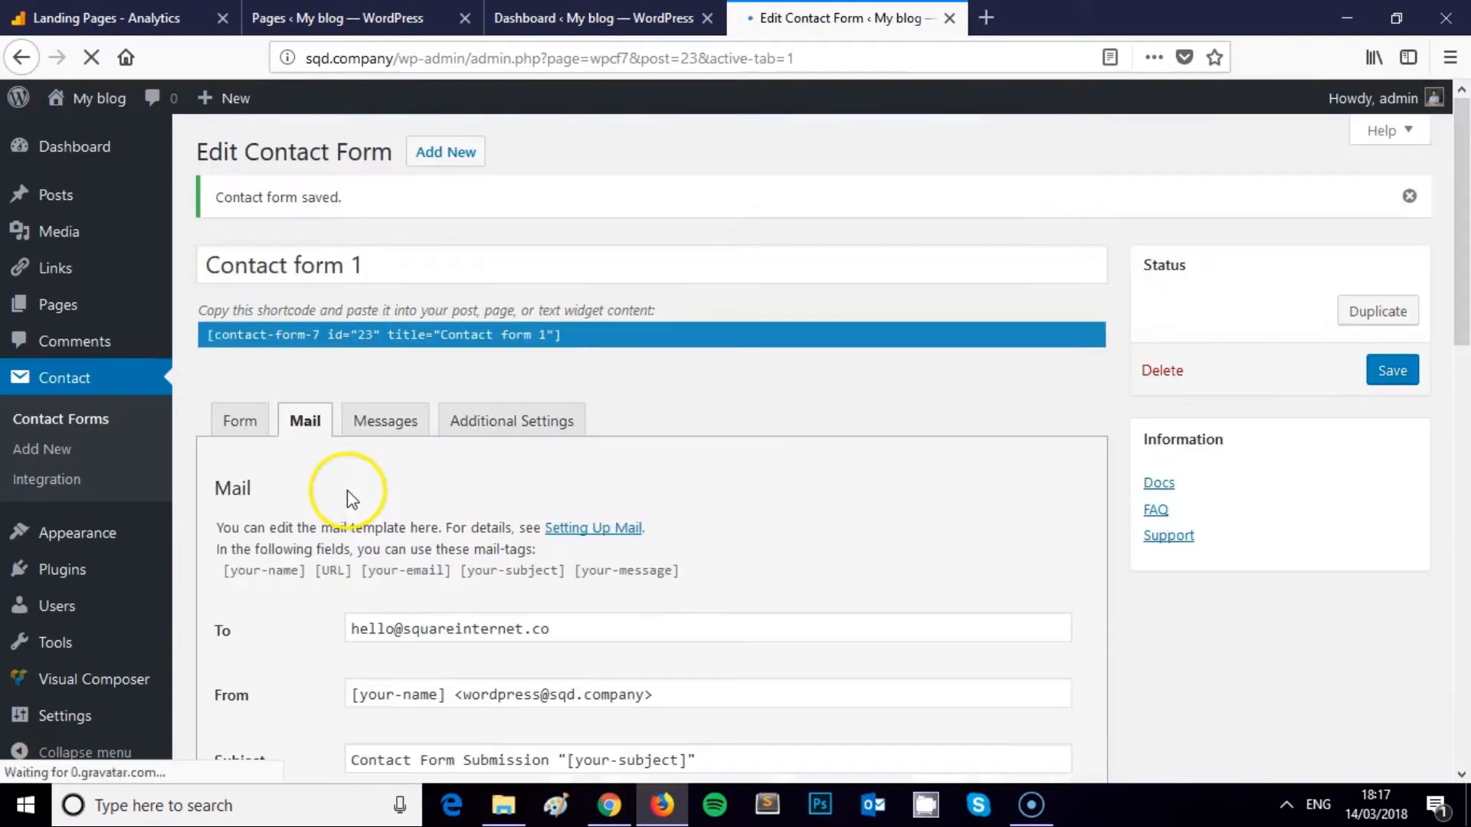
click(386, 422)
scroll(527, 496, down, 2)
scroll(527, 498, down, 2)
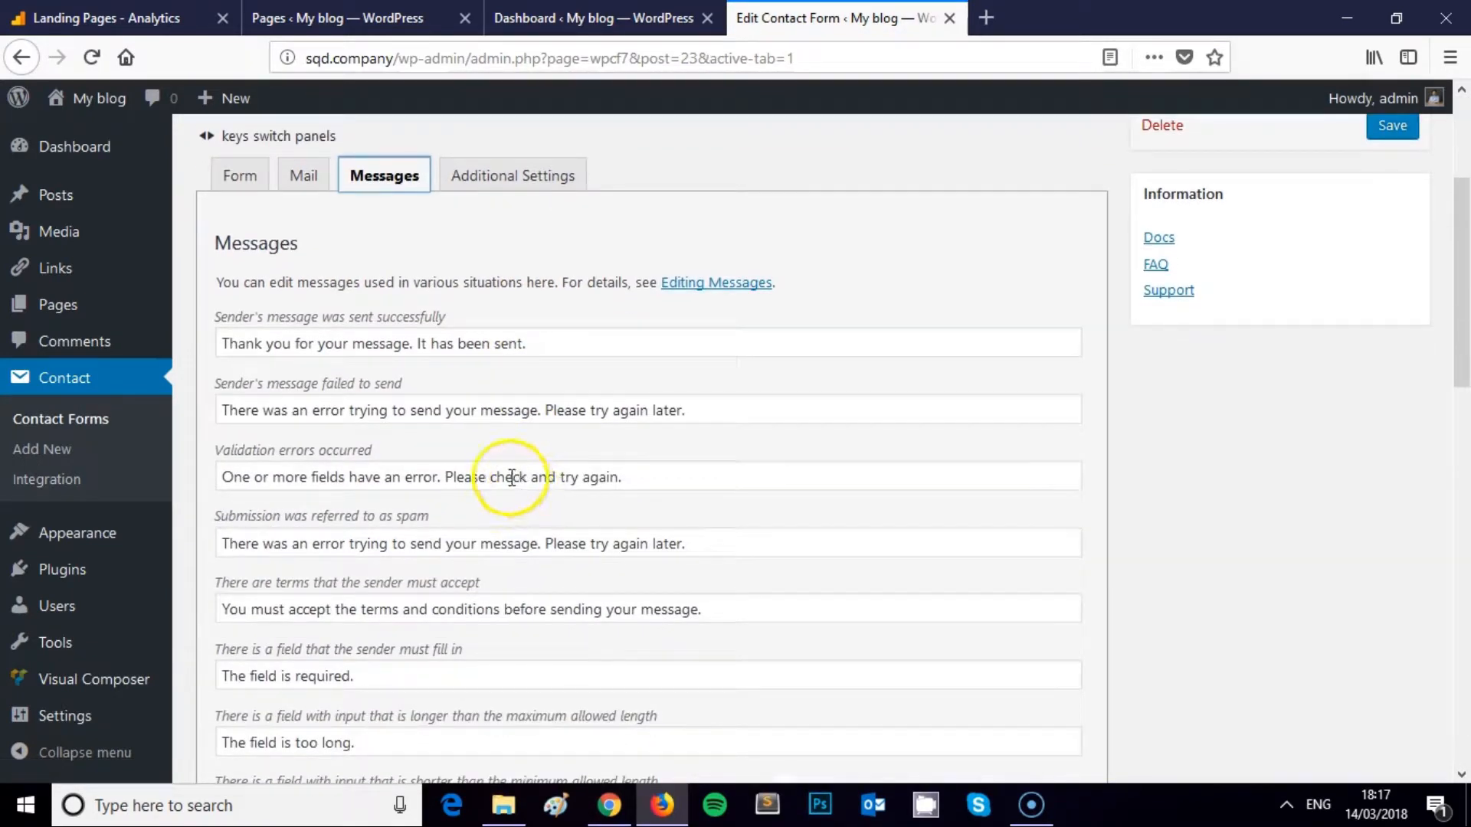
scroll(513, 482, up, 2)
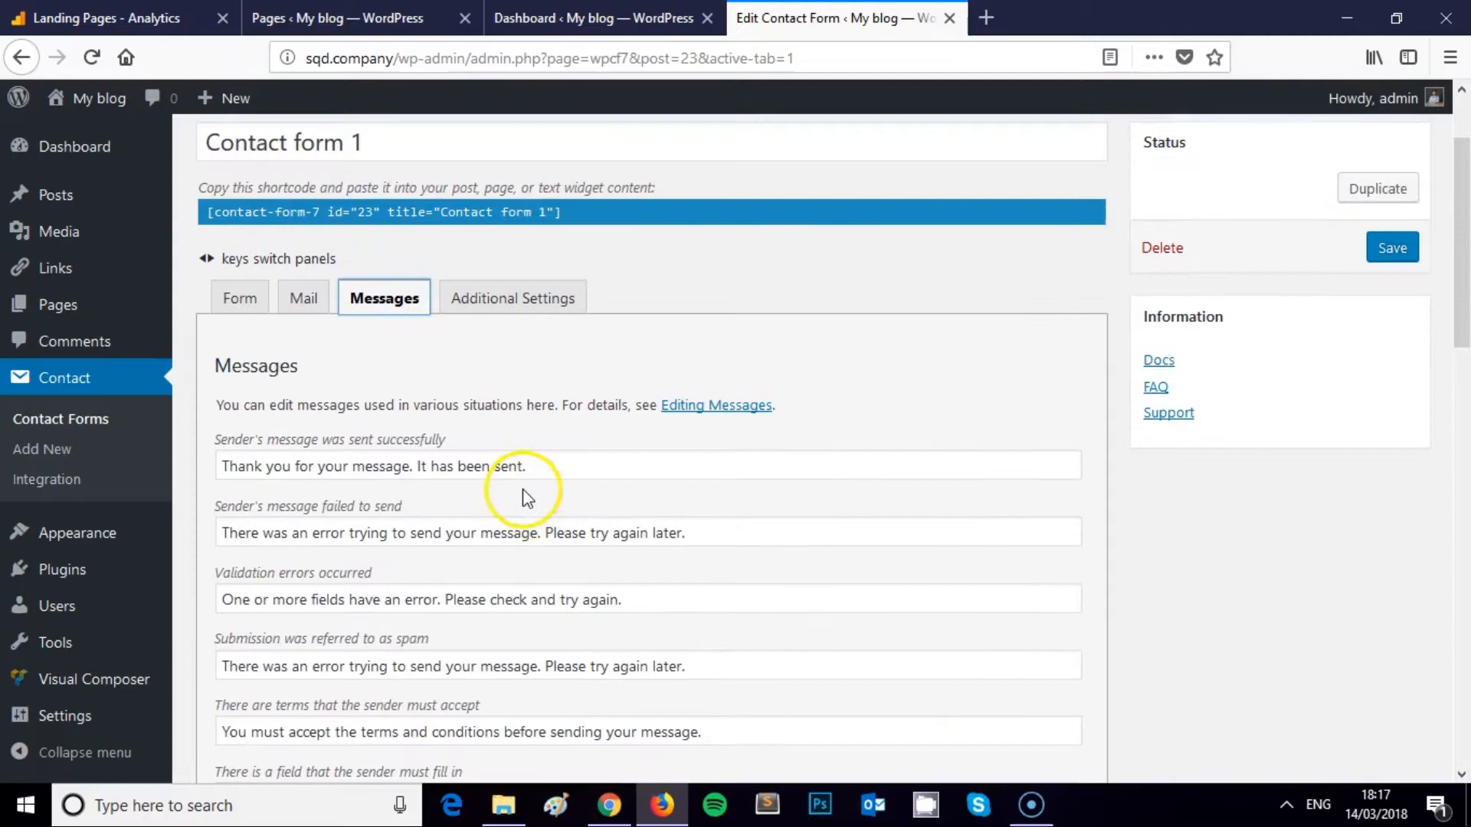
scroll(486, 458, down, 4)
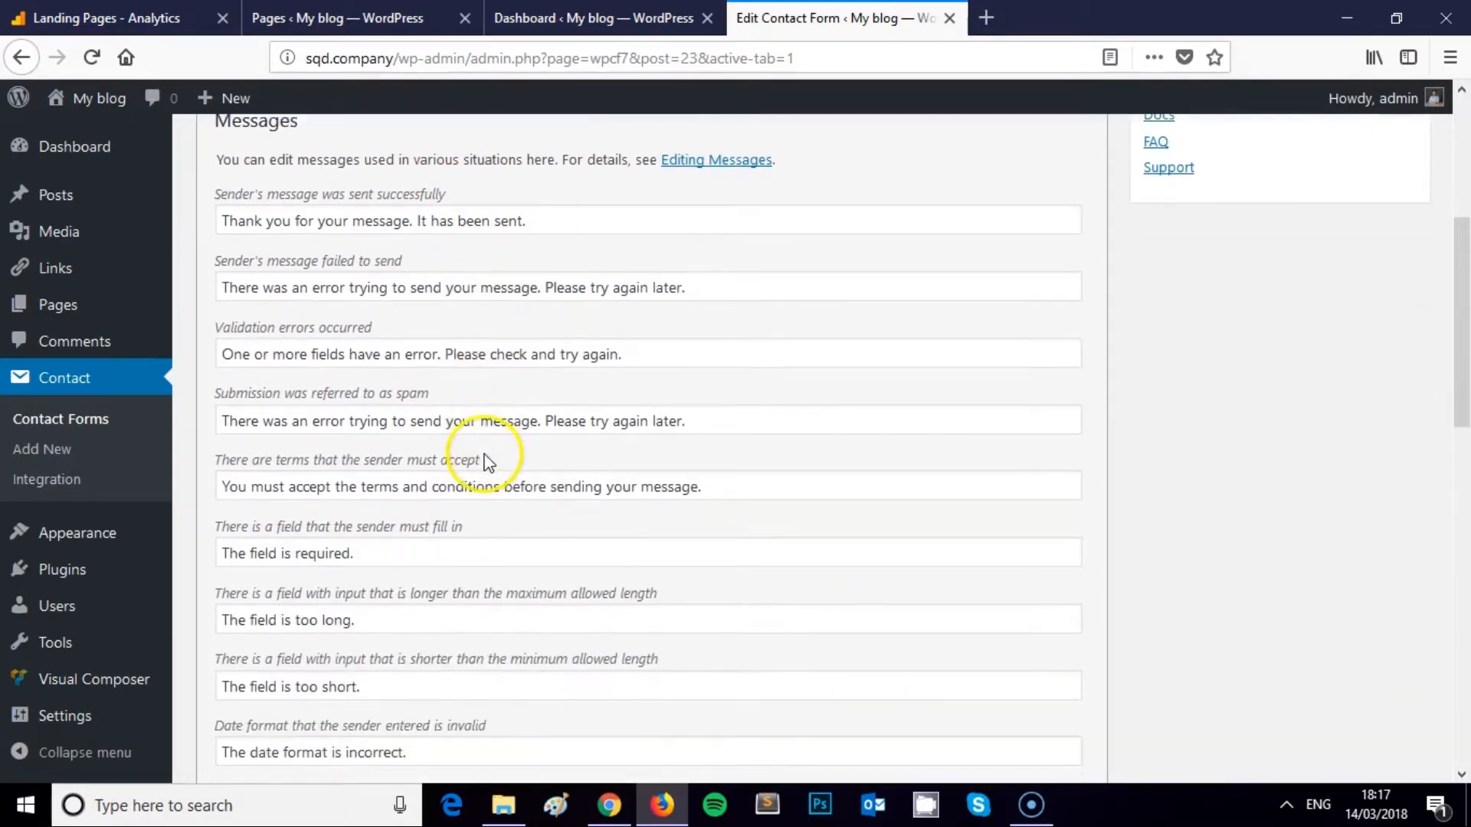
scroll(487, 462, up, 4)
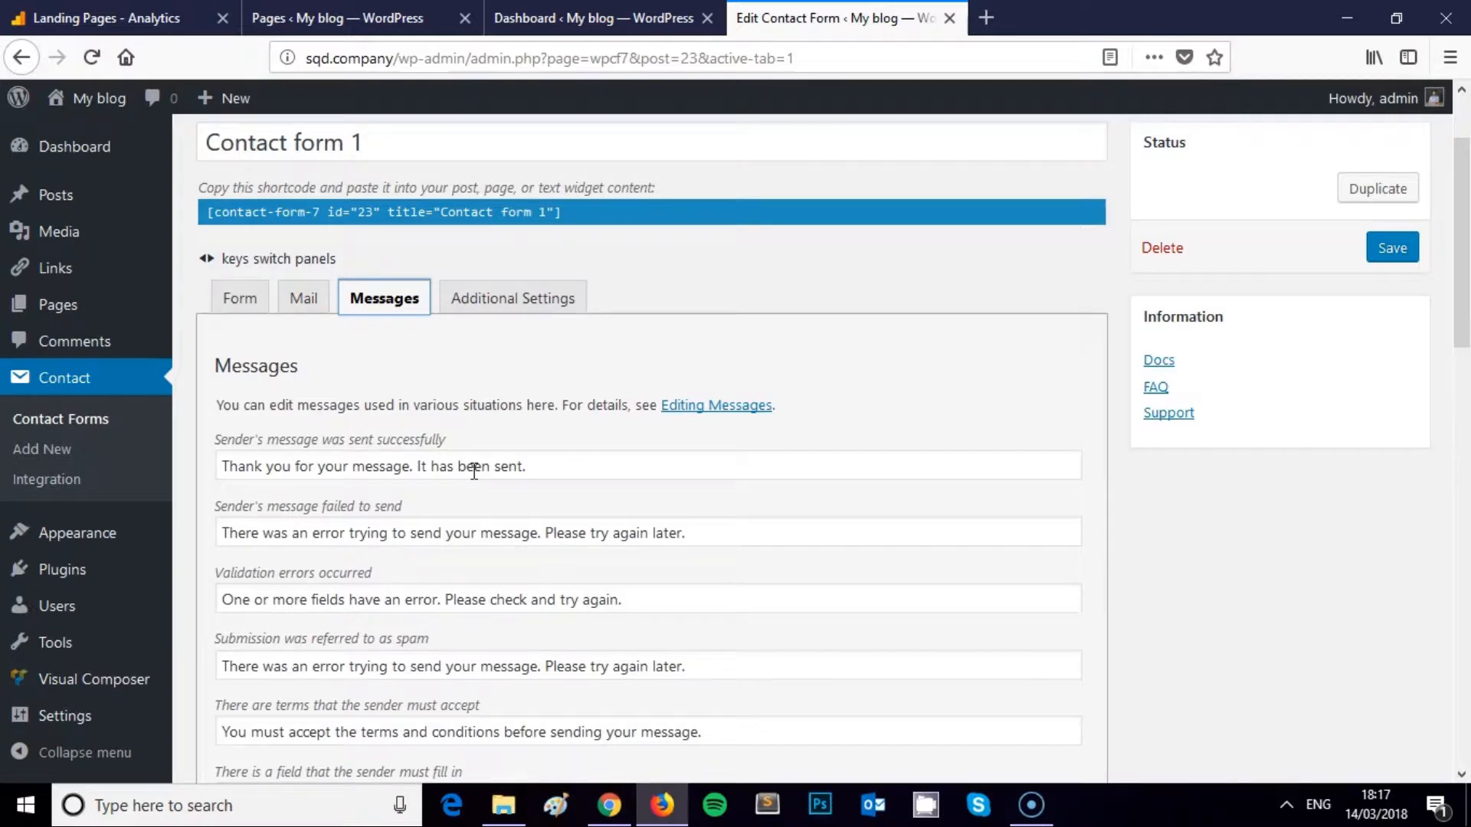
scroll(460, 383, down, 4)
scroll(513, 437, up, 4)
scroll(552, 471, down, 1)
scroll(552, 474, up, 1)
scroll(546, 476, down, 1)
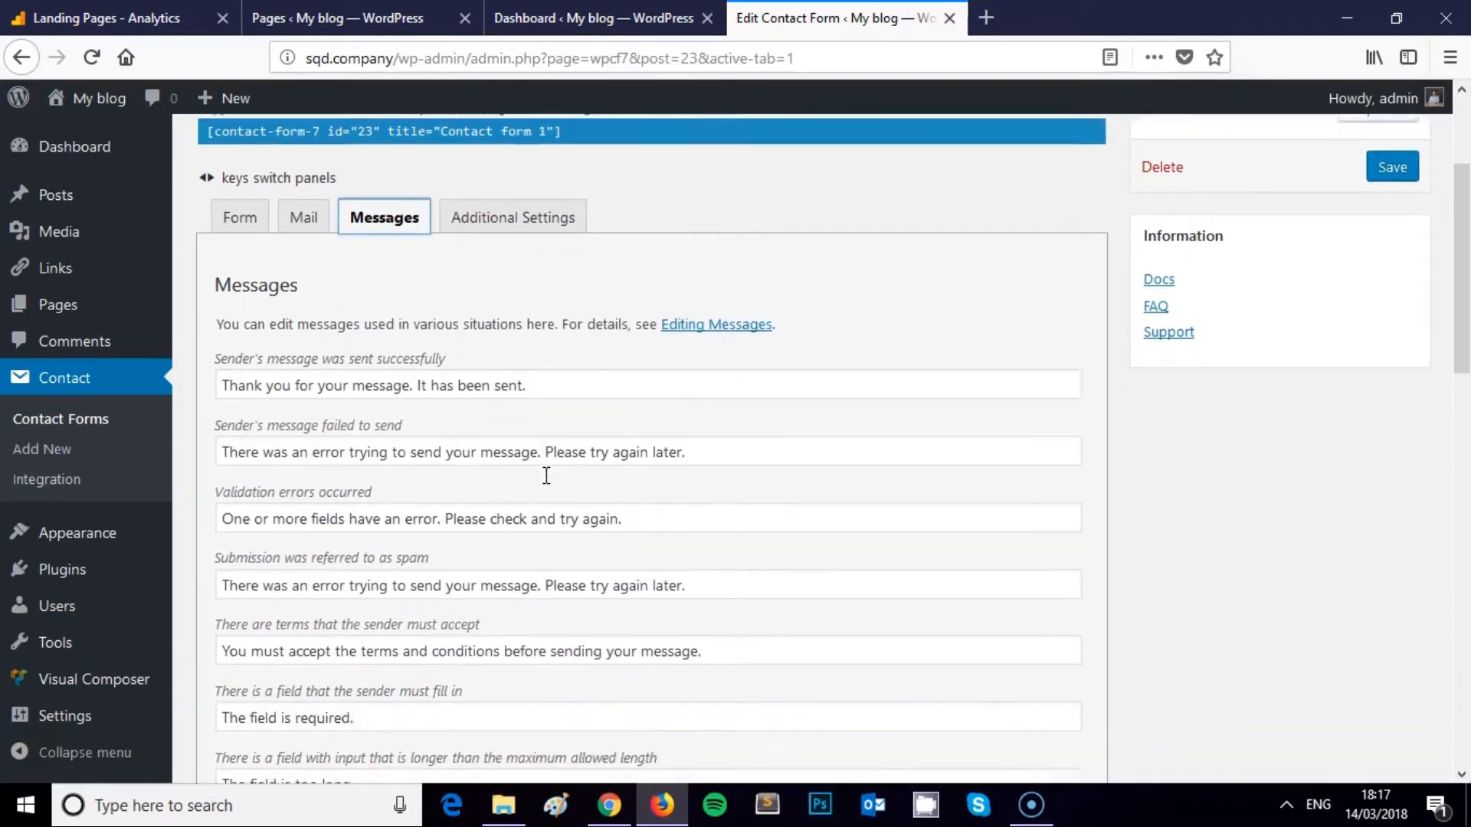
scroll(546, 476, down, 8)
scroll(545, 481, up, 5)
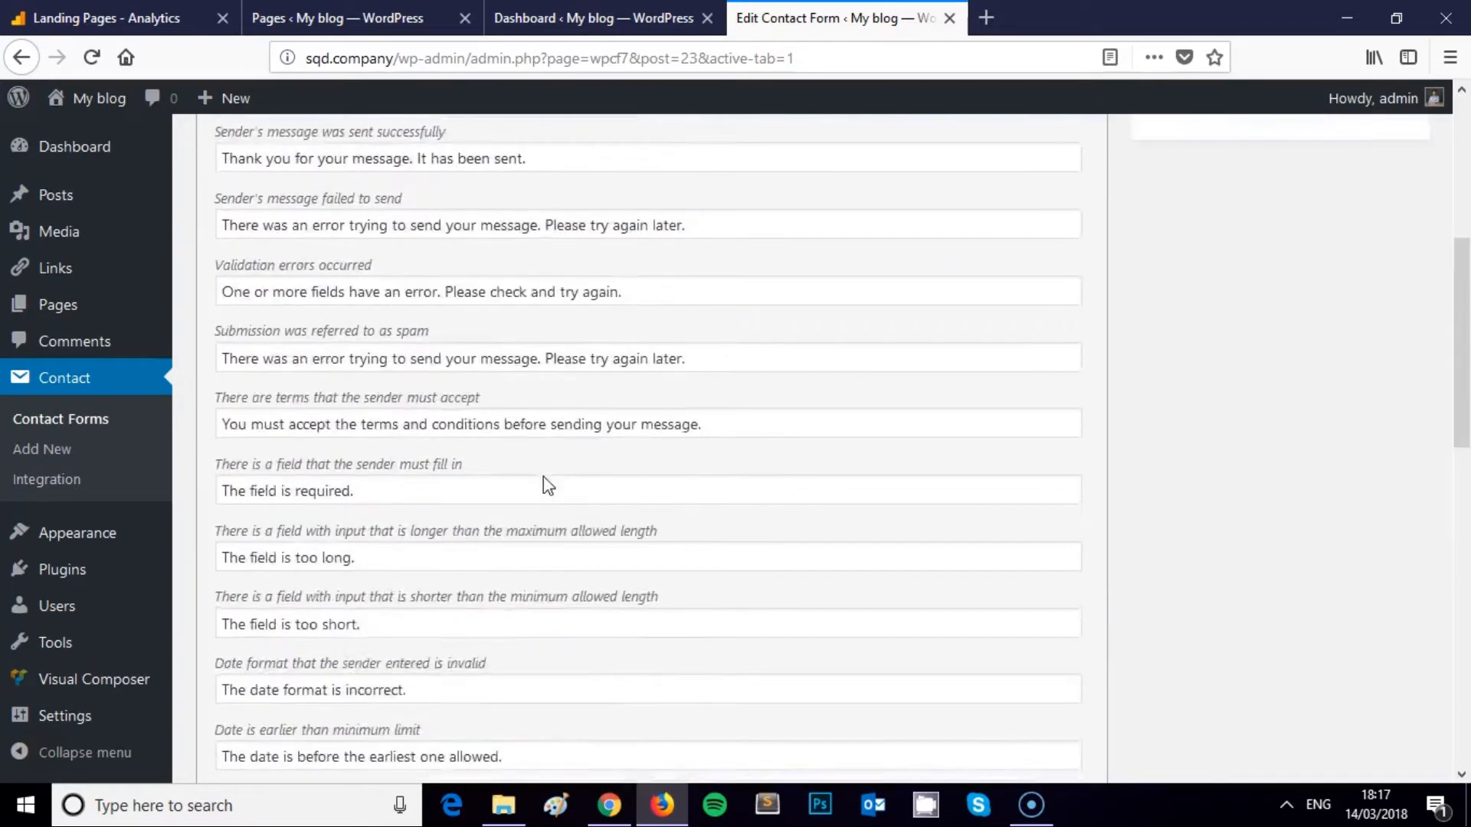
scroll(547, 484, up, 4)
Inspect the 'Thank you for your message. It has been sent.' success notice
click(394, 526)
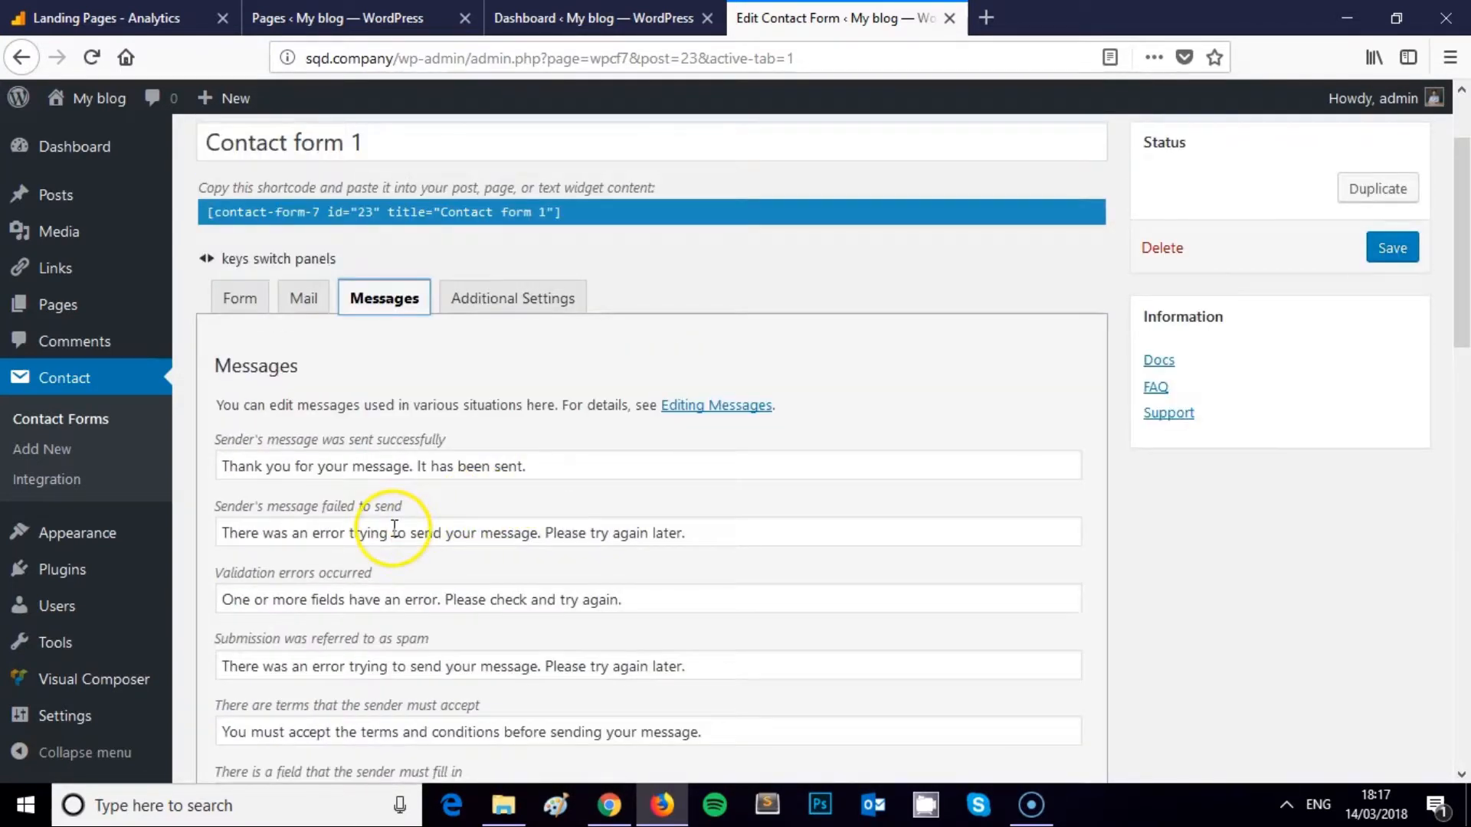
drag(529, 466, 217, 486)
scroll(301, 496, down, 1)
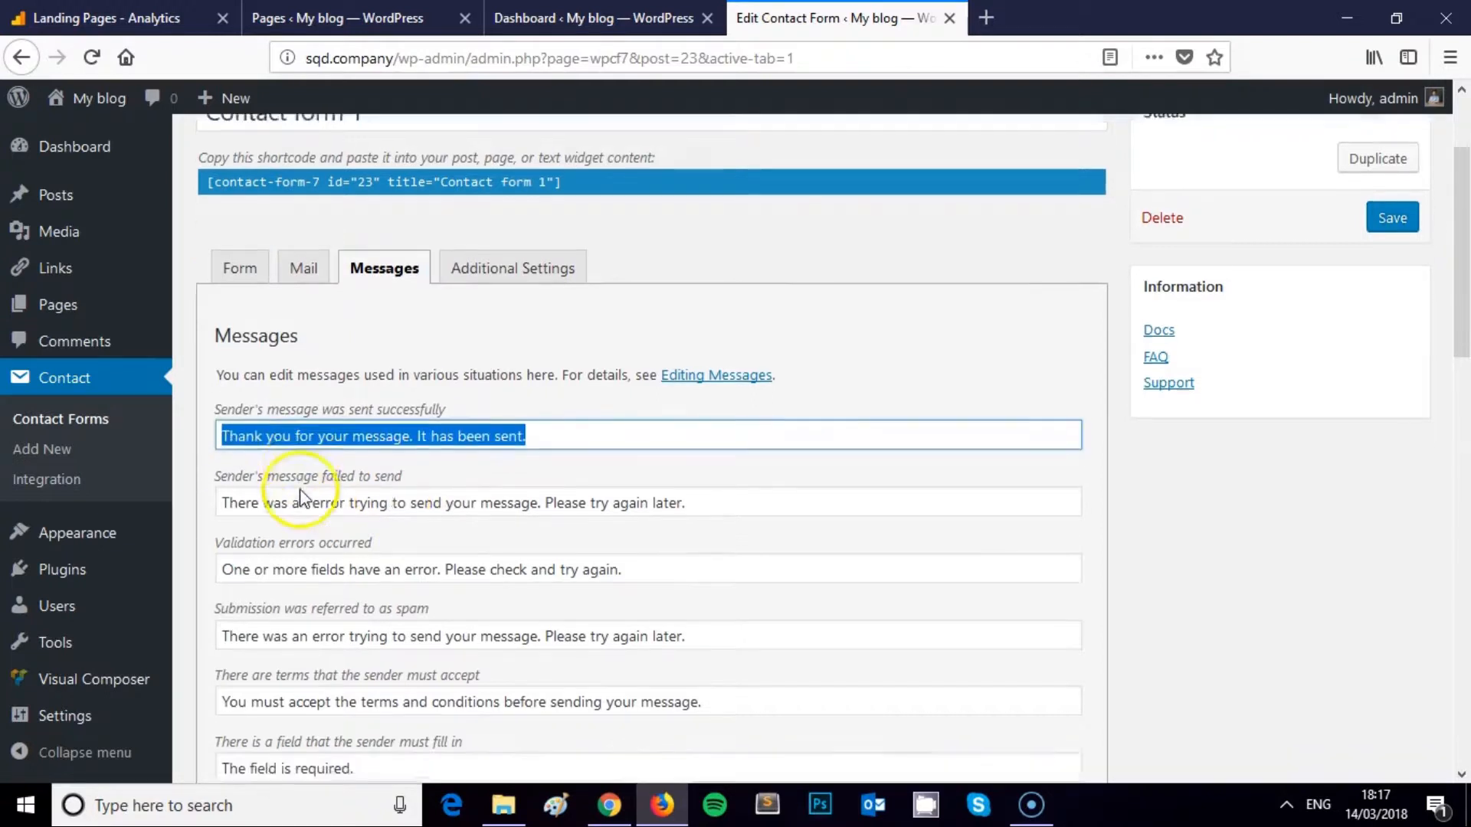
scroll(301, 496, down, 3)
scroll(381, 470, up, 4)
click(463, 459)
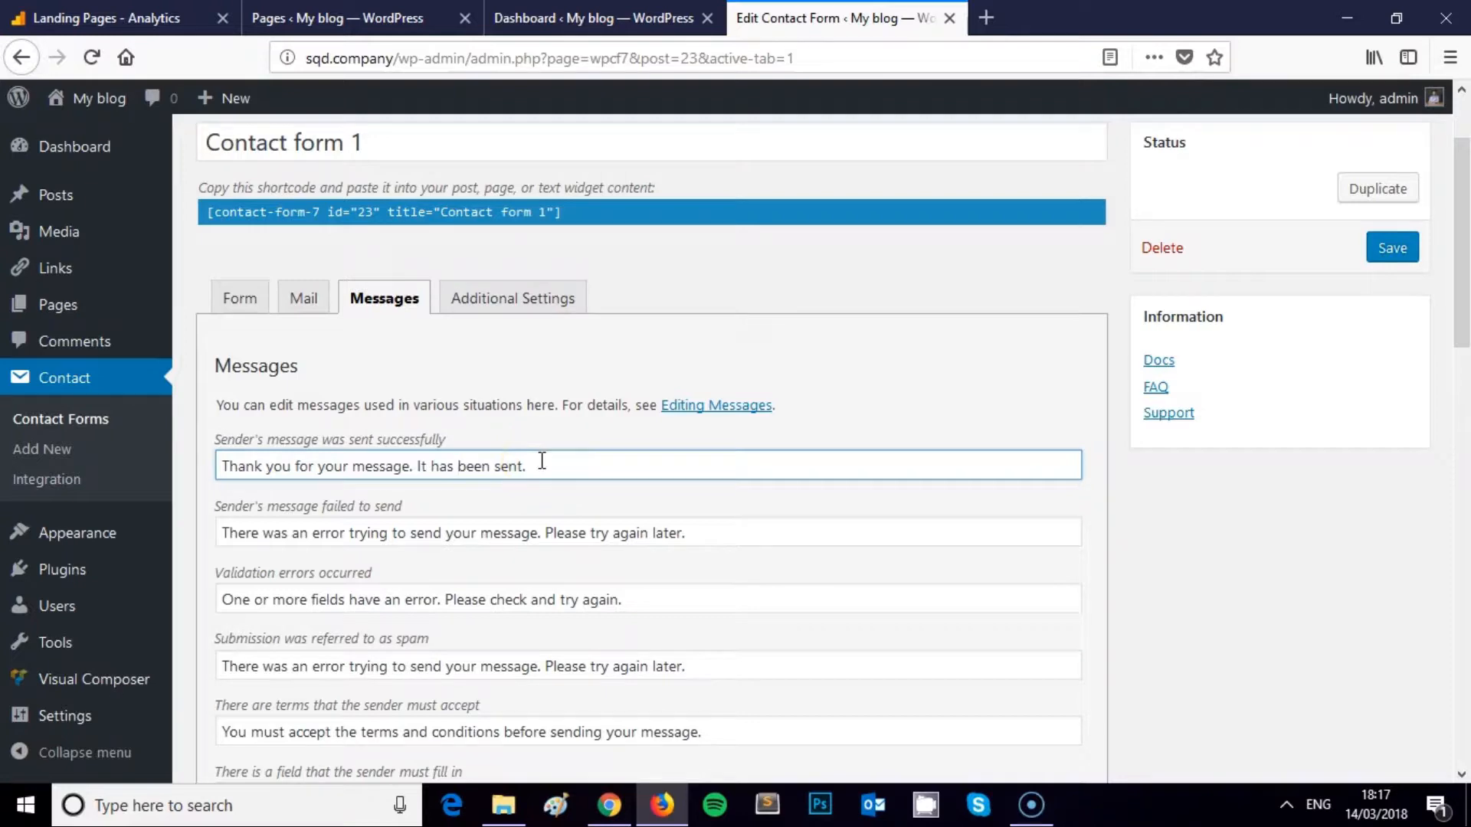
scroll(399, 528, down, 4)
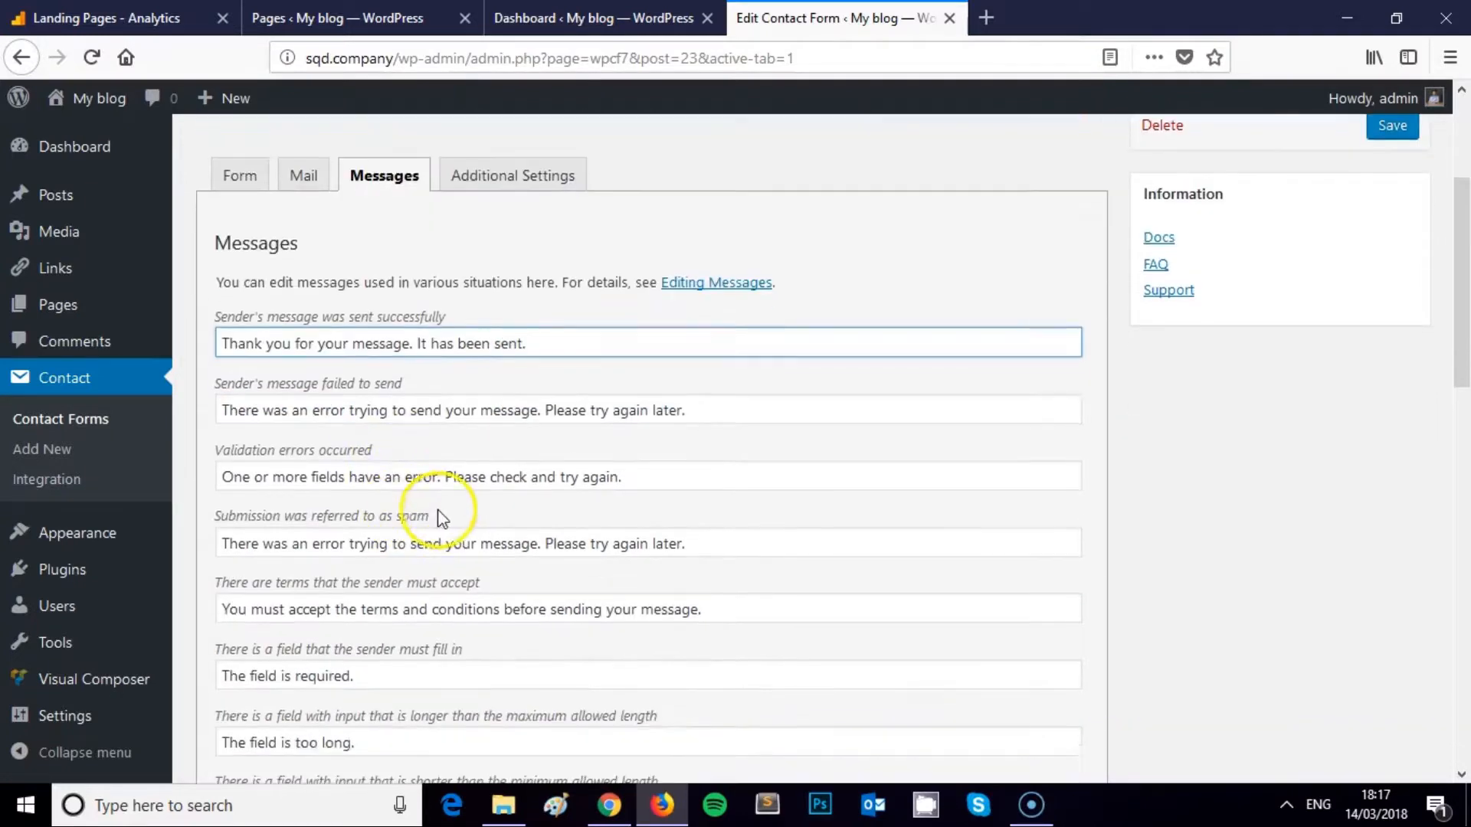
scroll(388, 486, up, 4)
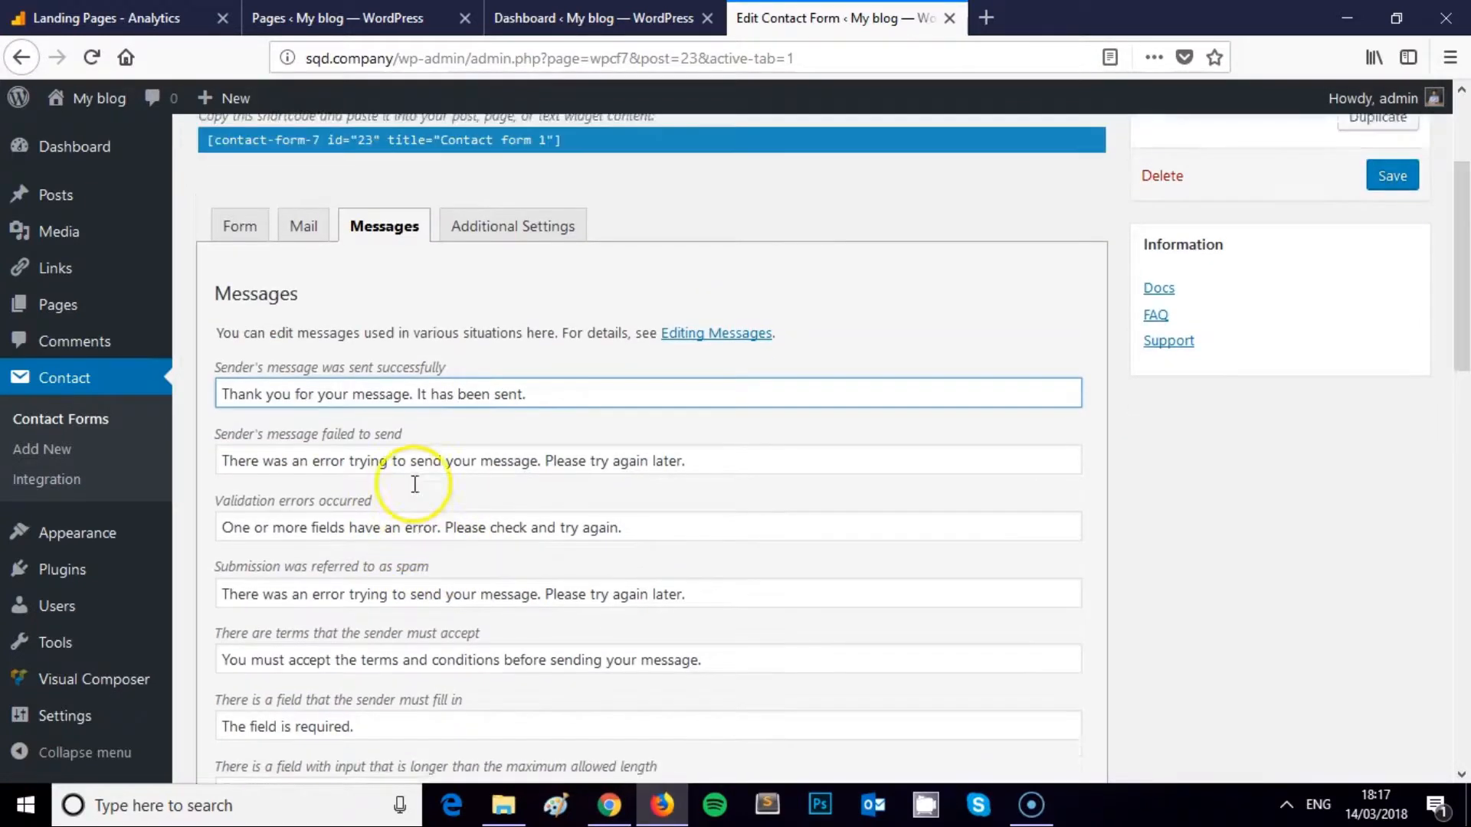
Replace the success message with 'Thanks for submitting my video tutorial form!'
triple_click(318, 465)
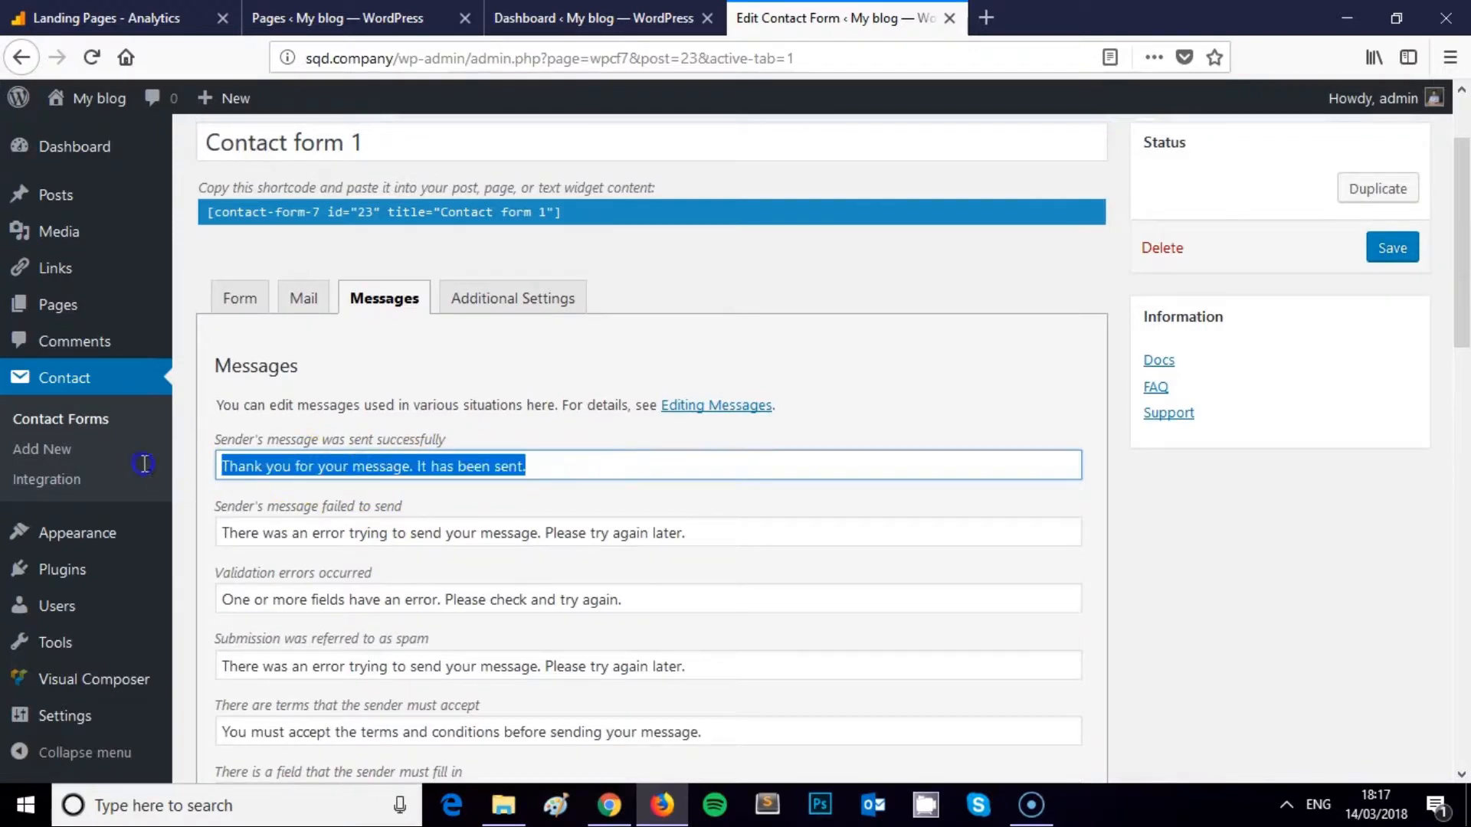
click(352, 466)
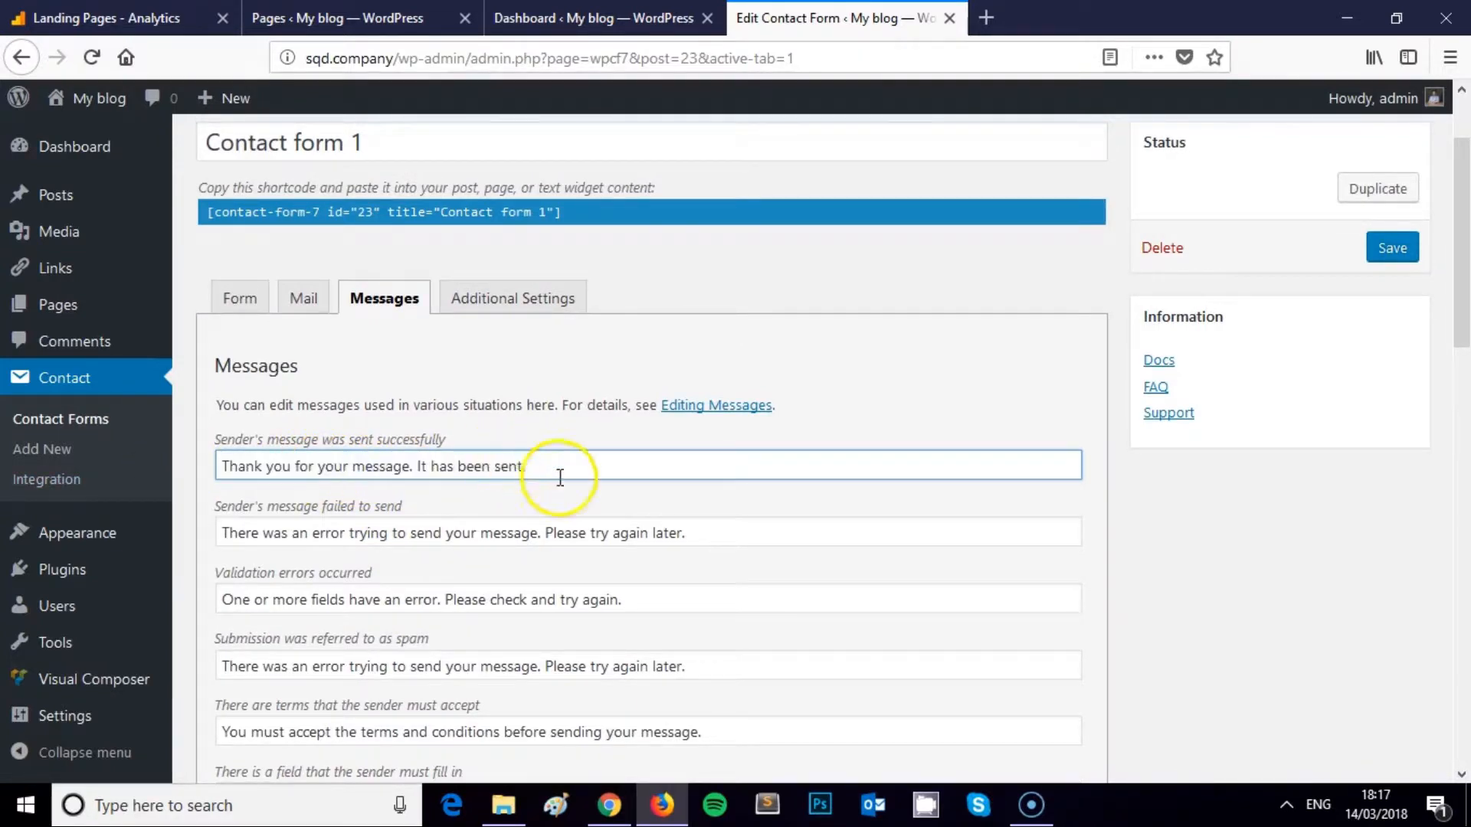
drag(559, 476, 217, 454)
drag(697, 518, 204, 514)
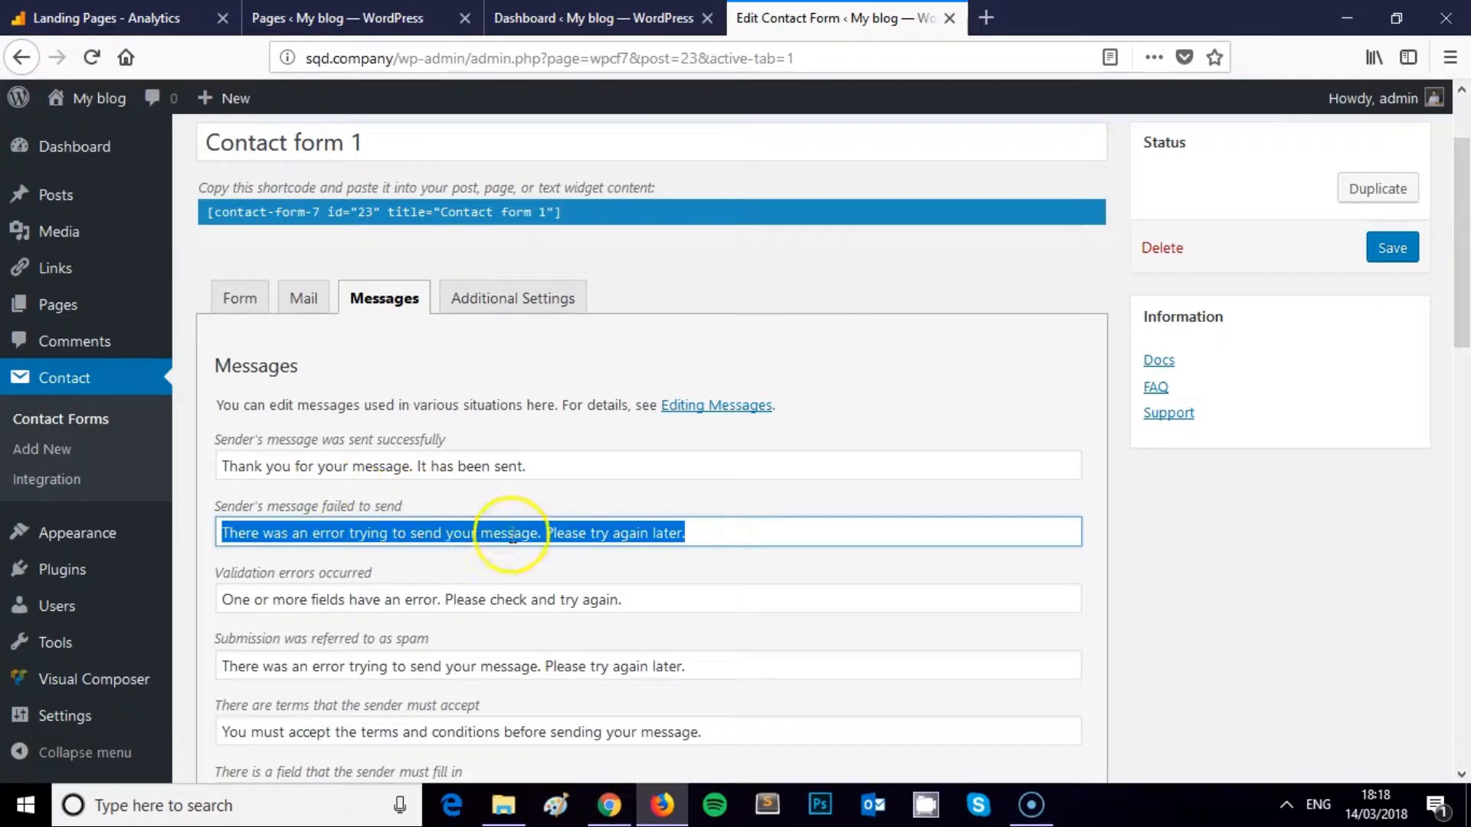
click(590, 597)
drag(636, 605, 181, 594)
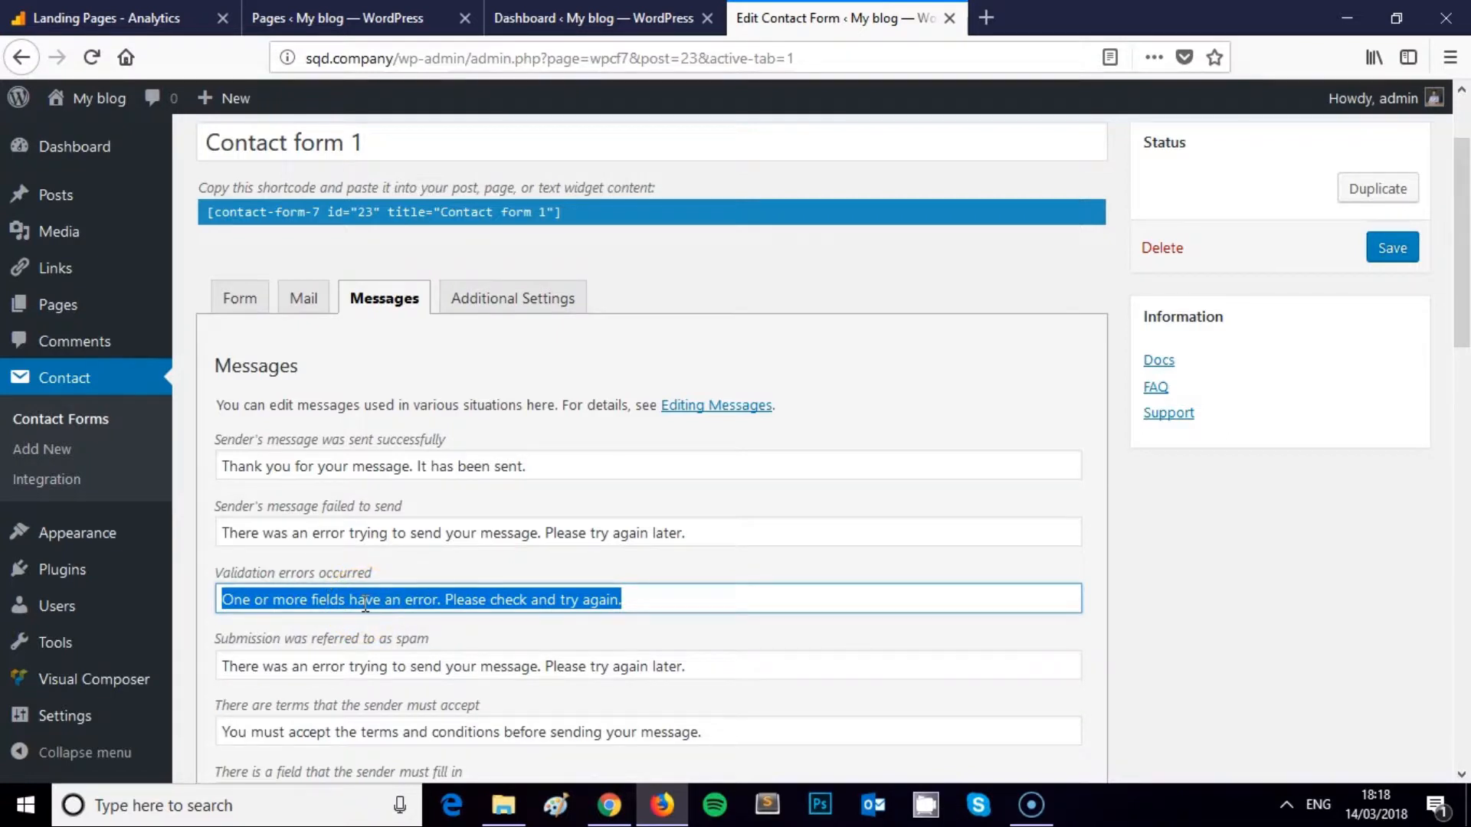
drag(553, 467, 232, 472)
click(580, 455)
drag(552, 459, 164, 460)
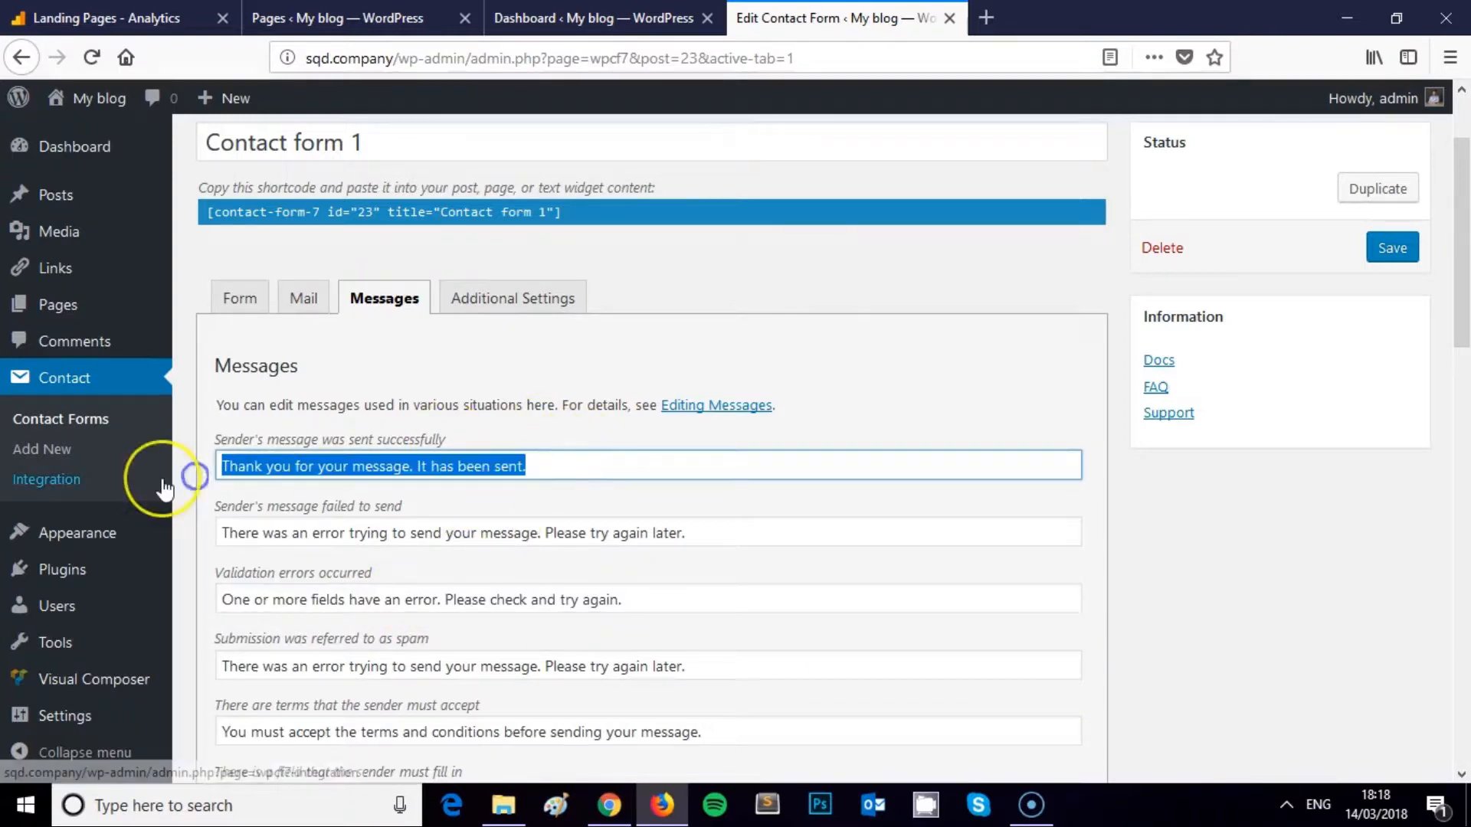
text(Thanks for submitting my video tutorial form!)
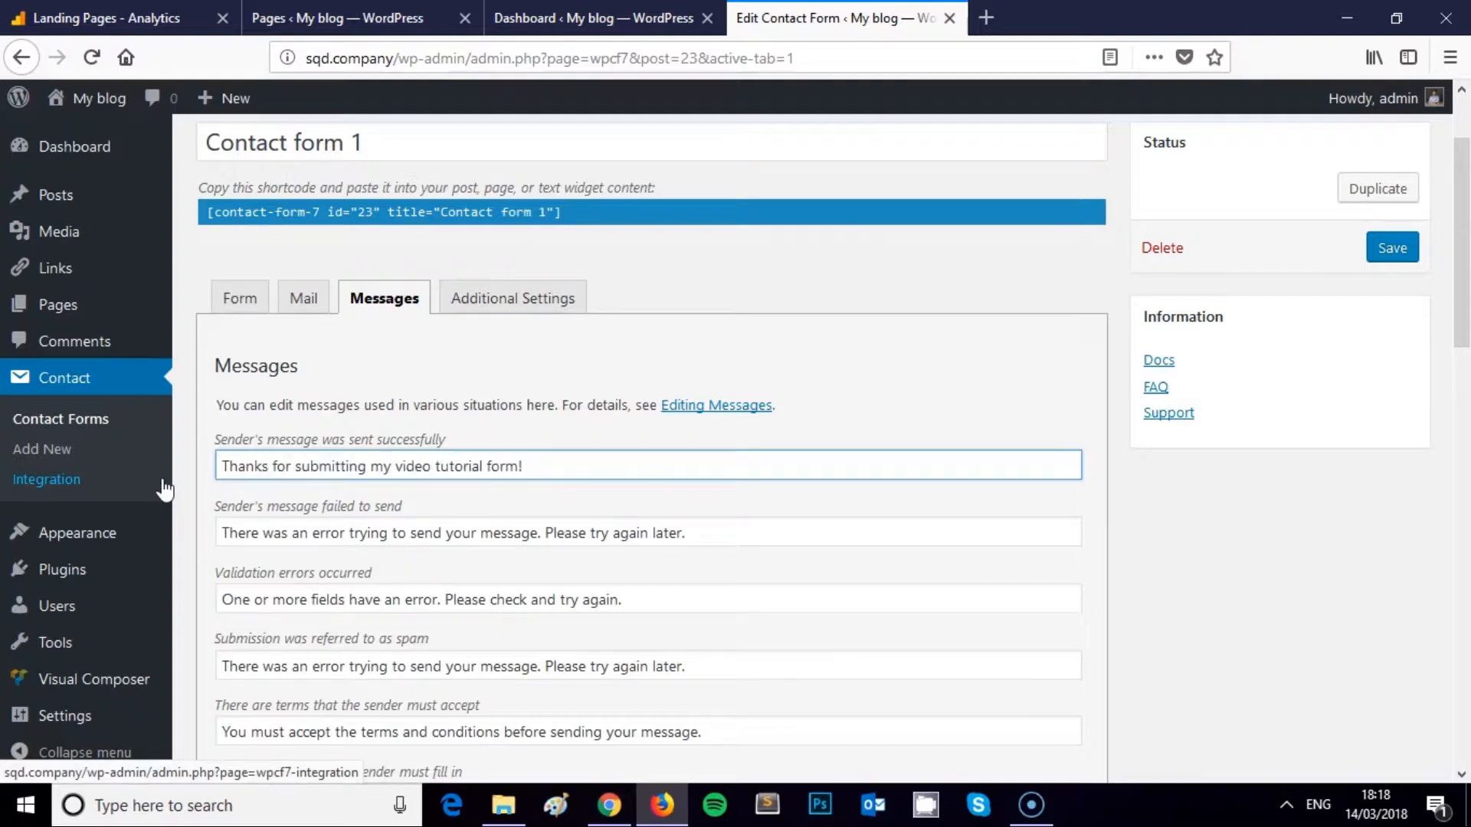
Rewrite the send-failure message and the validation-error message asking whether the website URL was given
drag(781, 537, 244, 500)
text(Video tutorial form is not working right now, maybe he's hungry?)
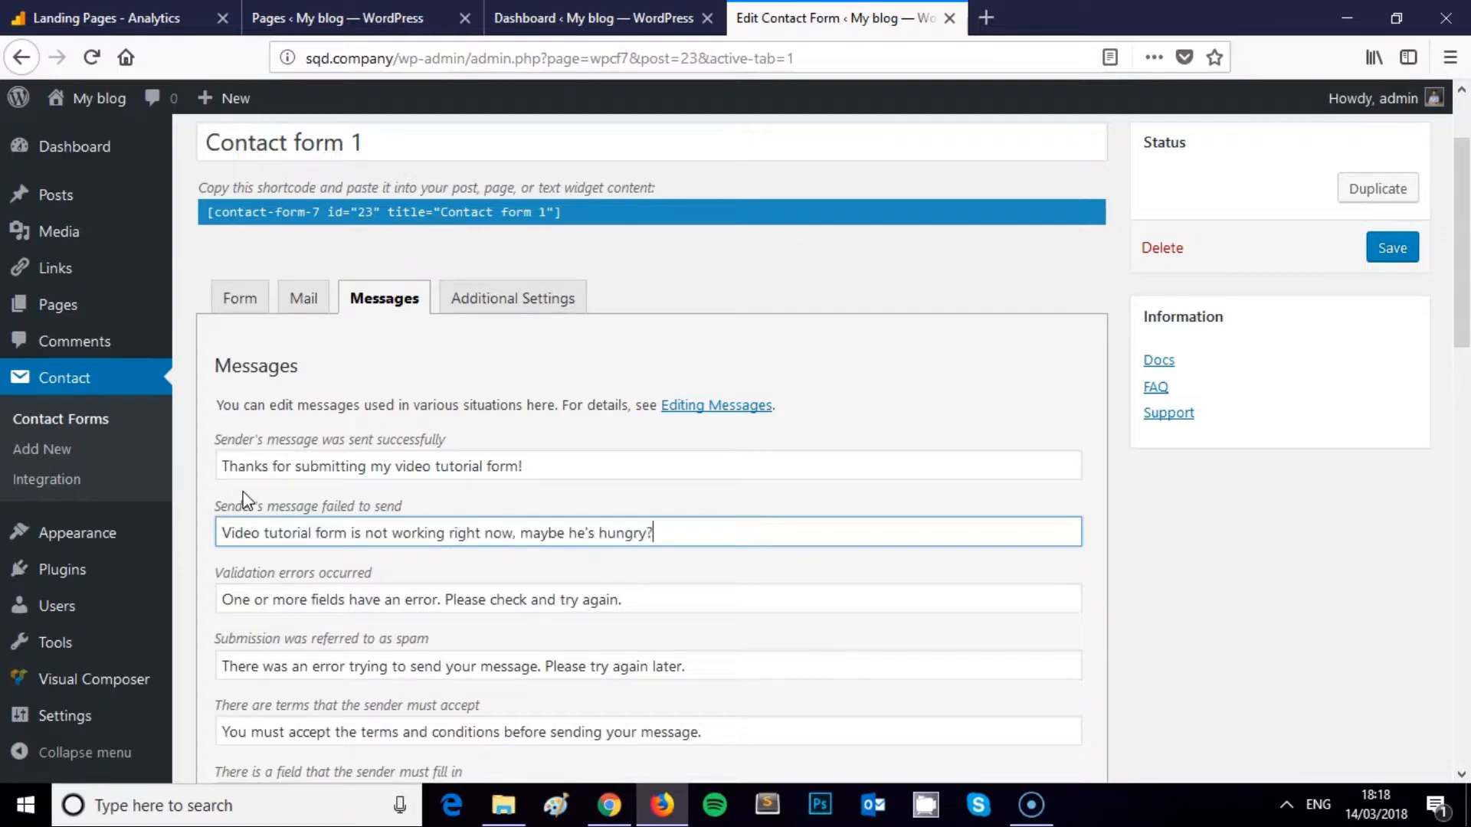
click(400, 600)
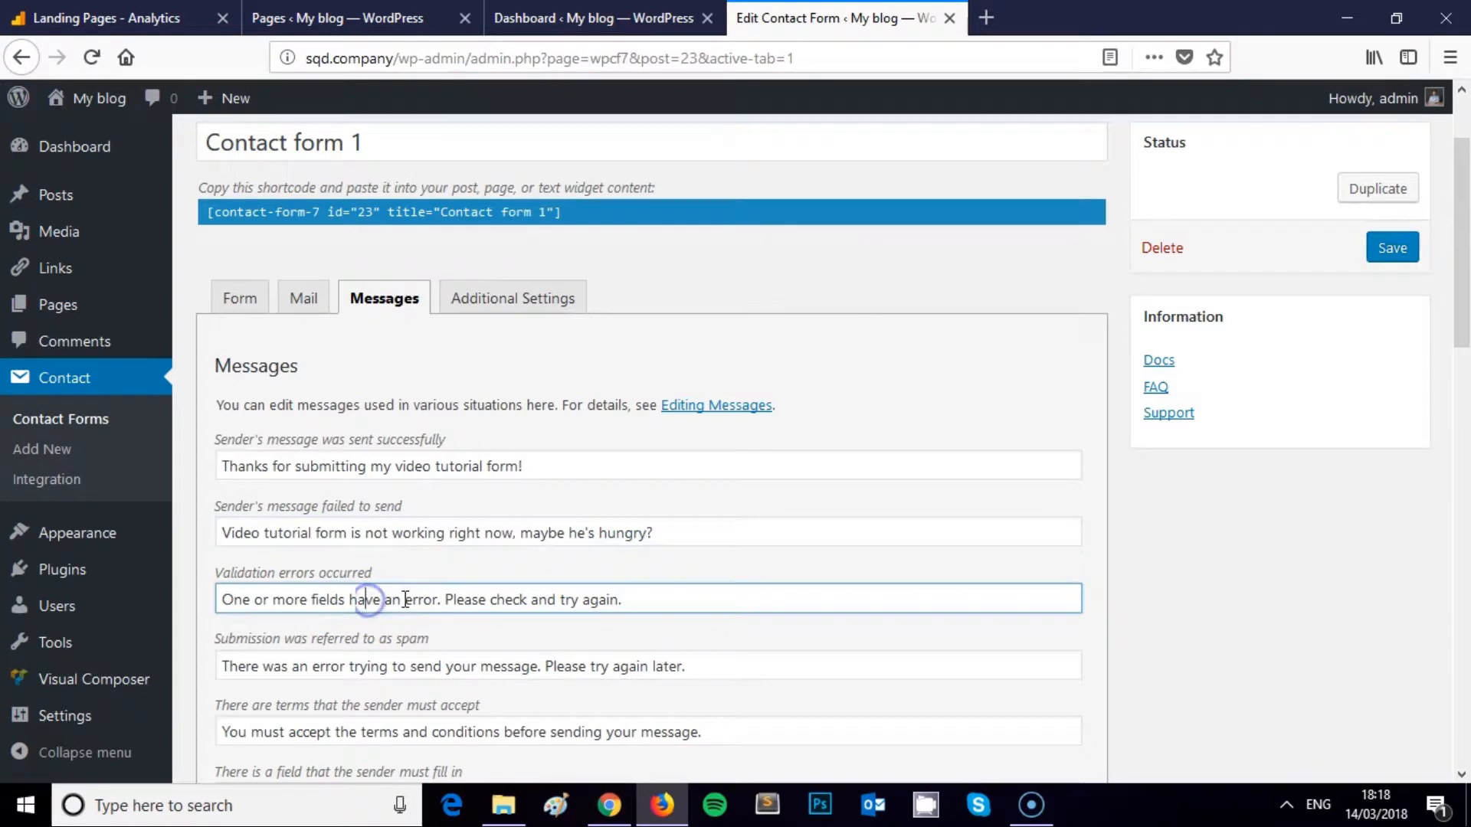
triple_click(647, 600)
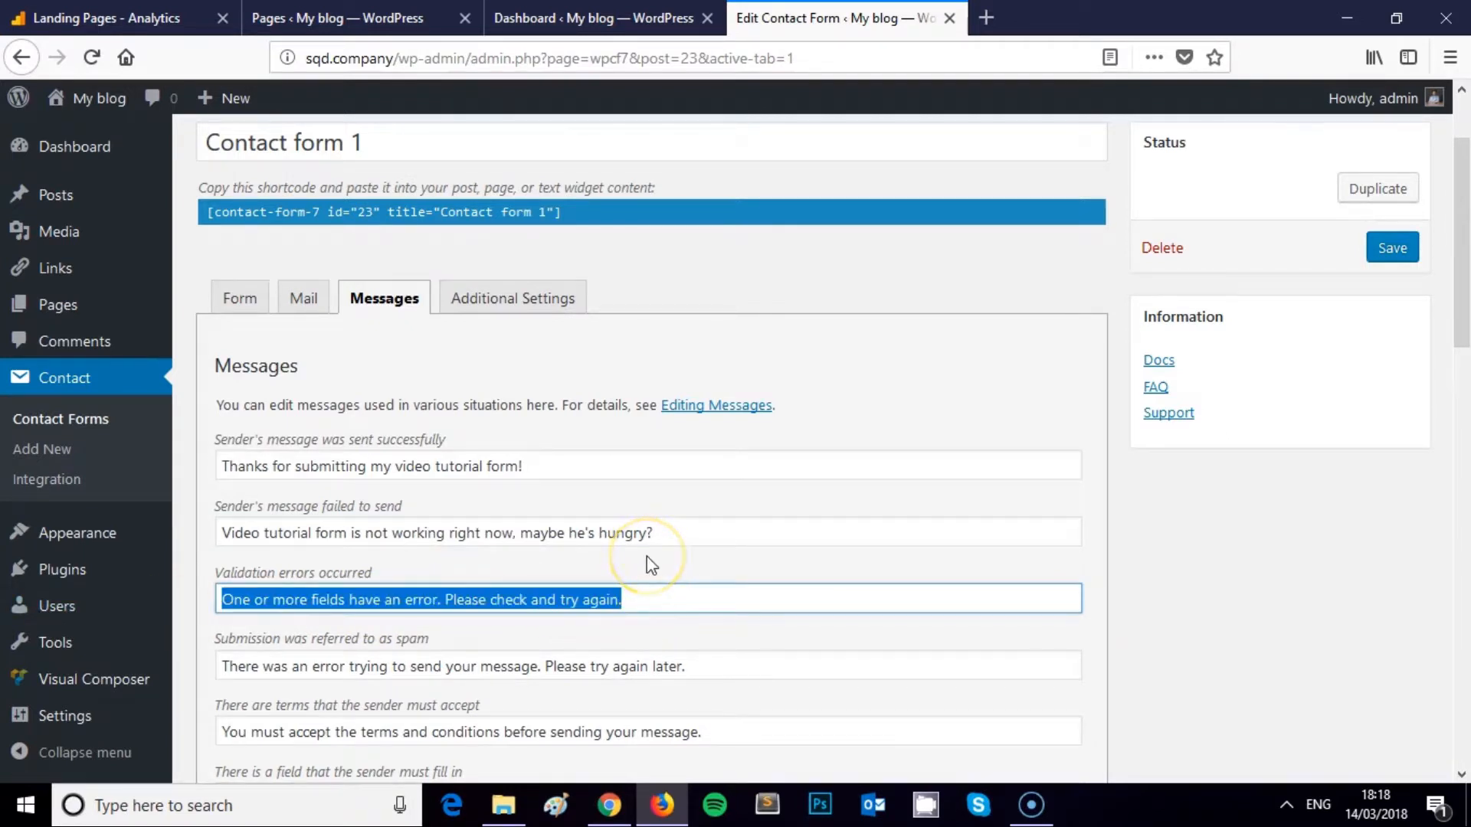
text(You didn't give me your website URL probabaly, can I av)
key(BackSpace)
key(BackSpace)
text(have it? Or another field has not been correctly filled out.)
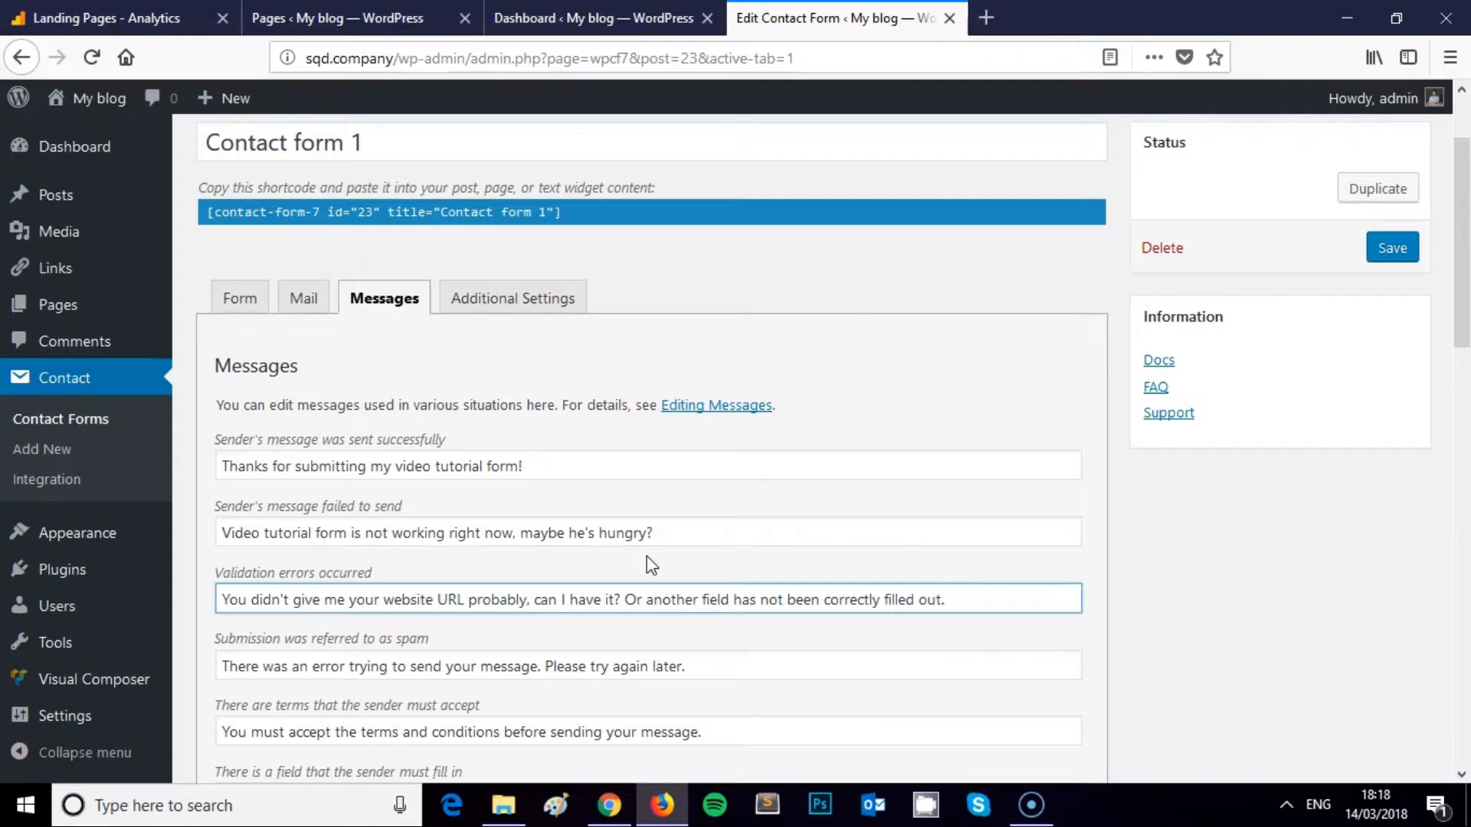
scroll(536, 536, down, 15)
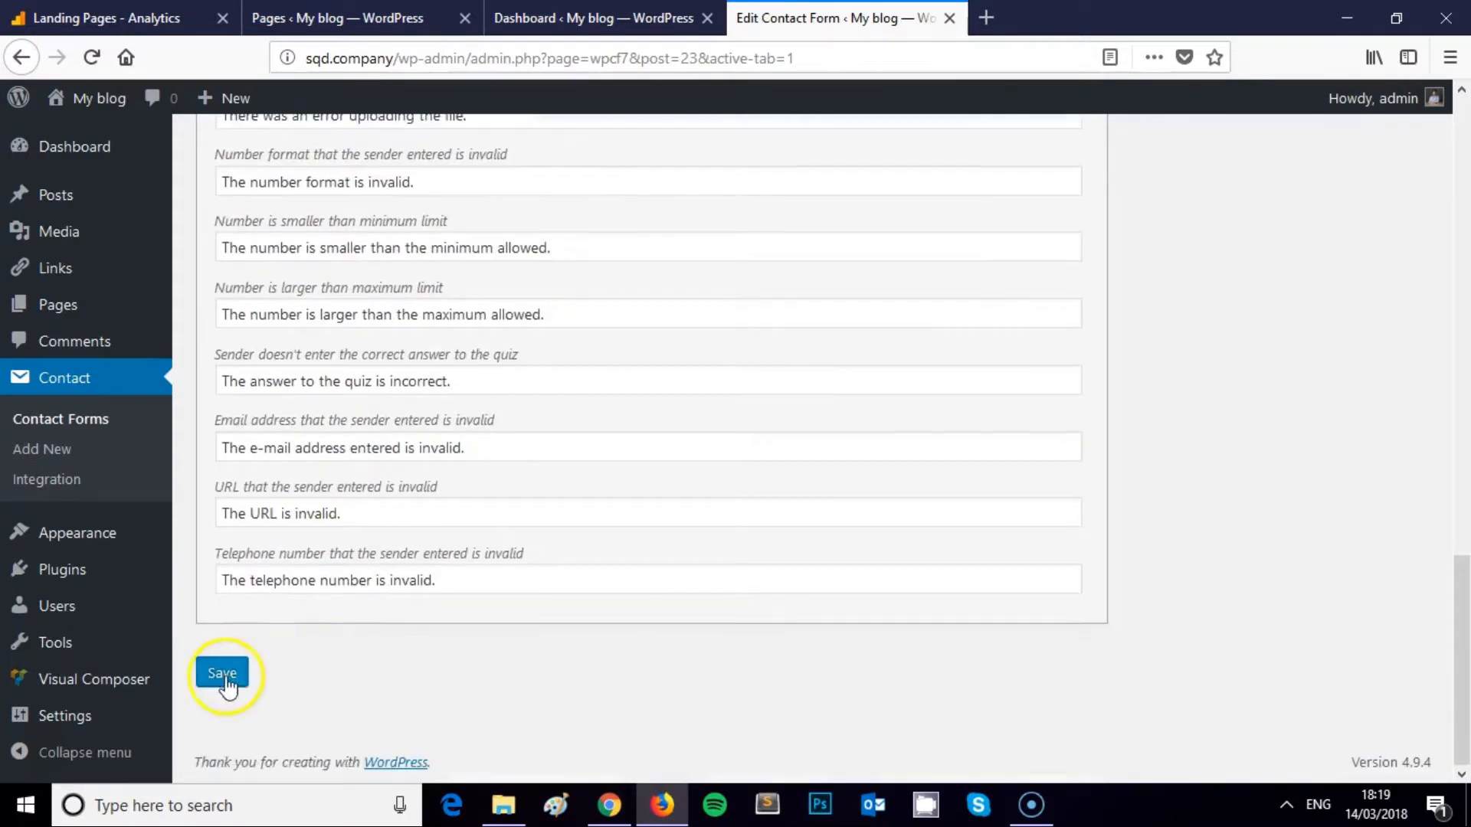
Save Contact form 1 and select its [contact-form-7 id="23" title="Contact form 1"] shortcode
click(247, 675)
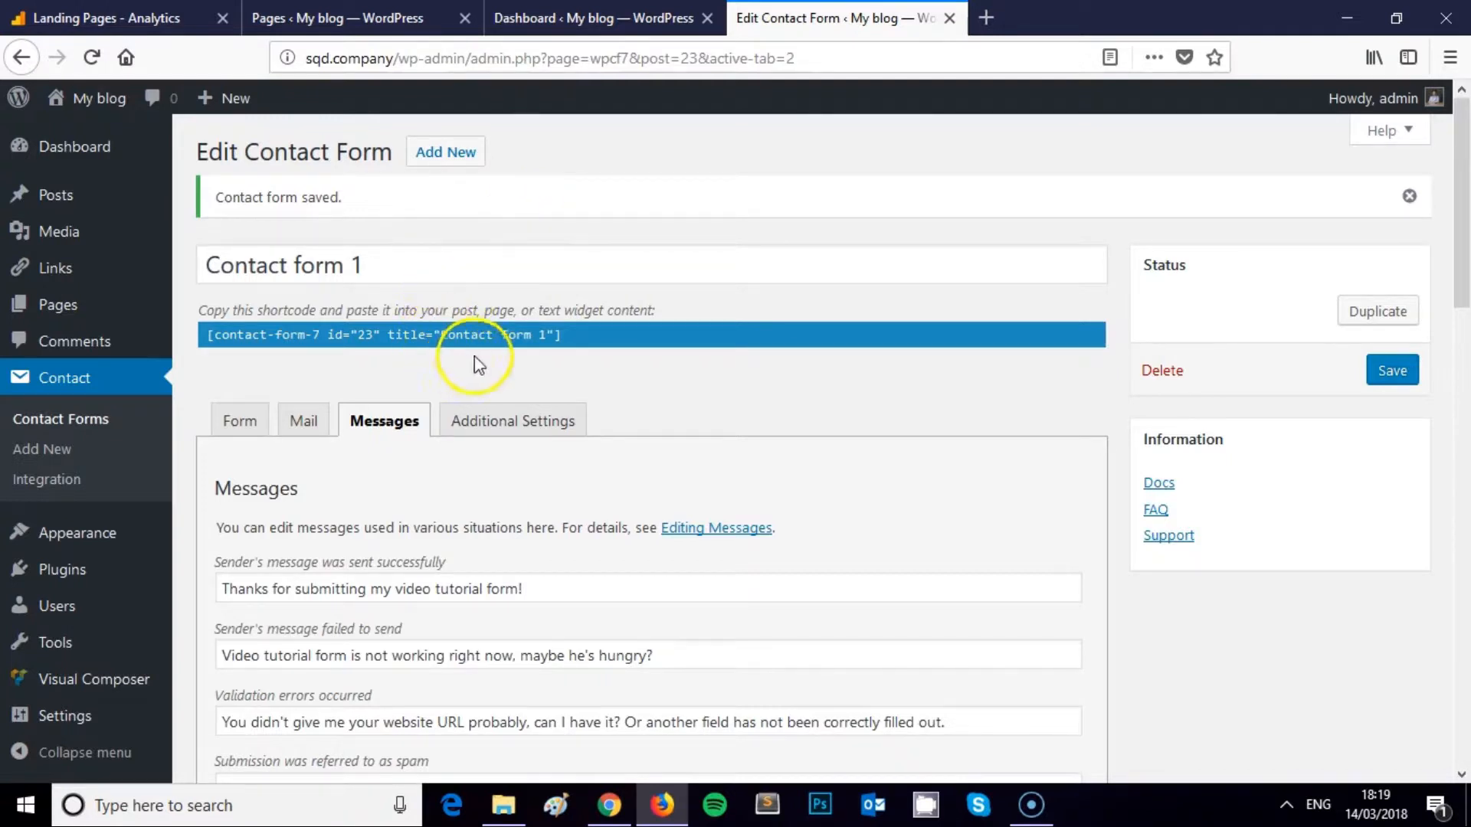
click(589, 337)
click(538, 334)
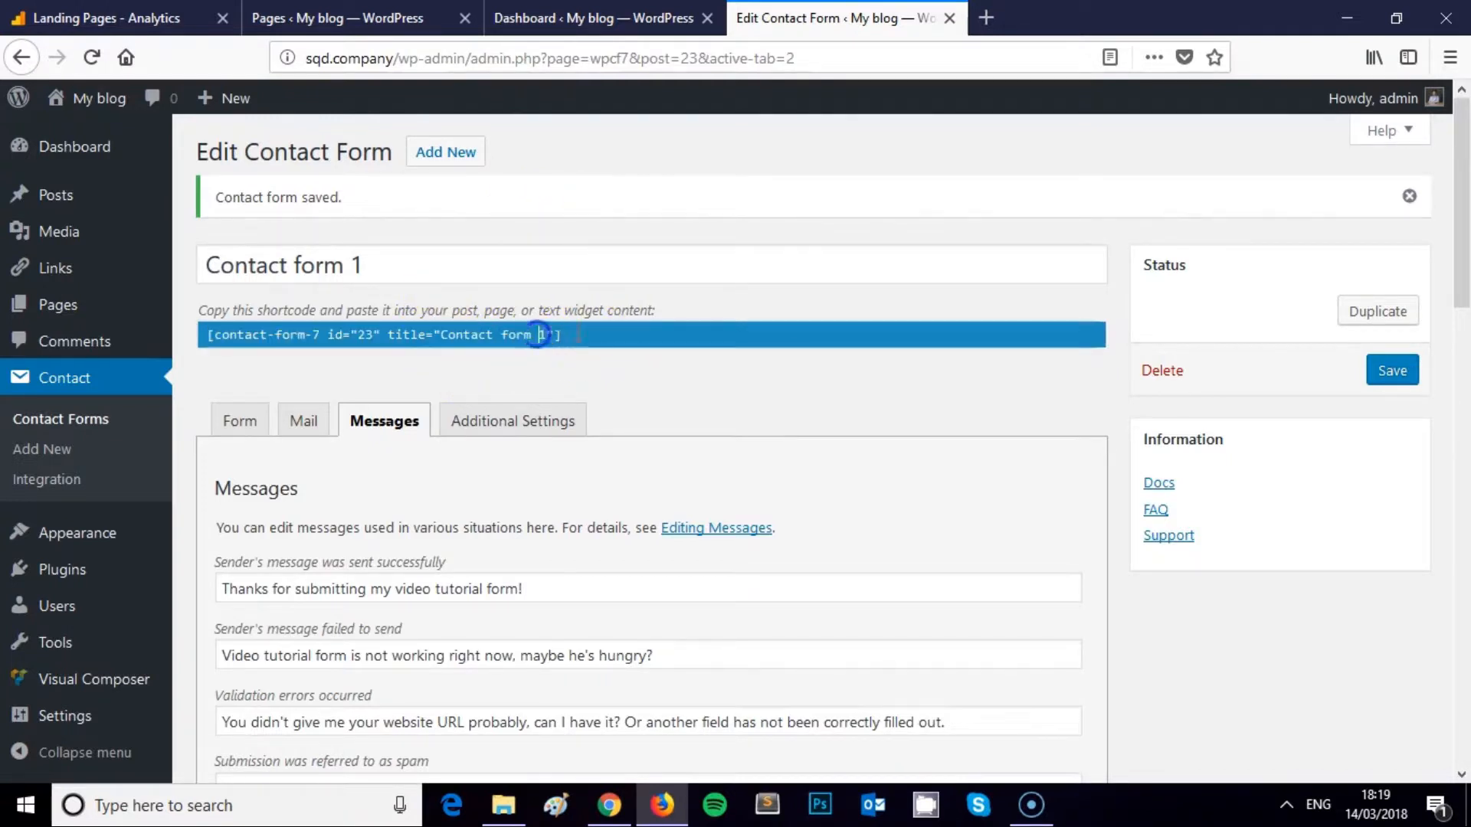
scroll(578, 335, down, 2)
scroll(566, 344, up, 2)
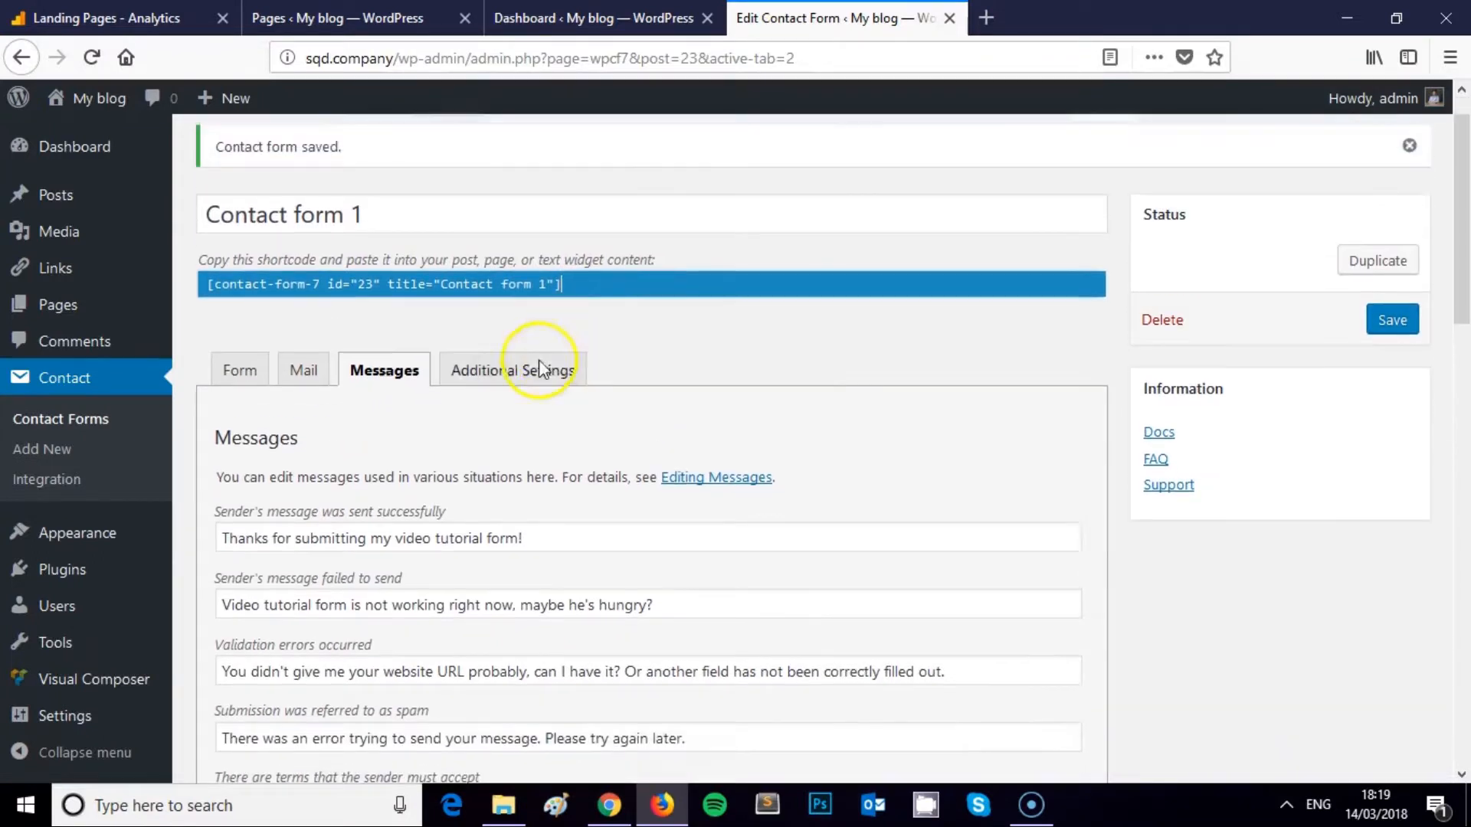
drag(582, 340, 228, 342)
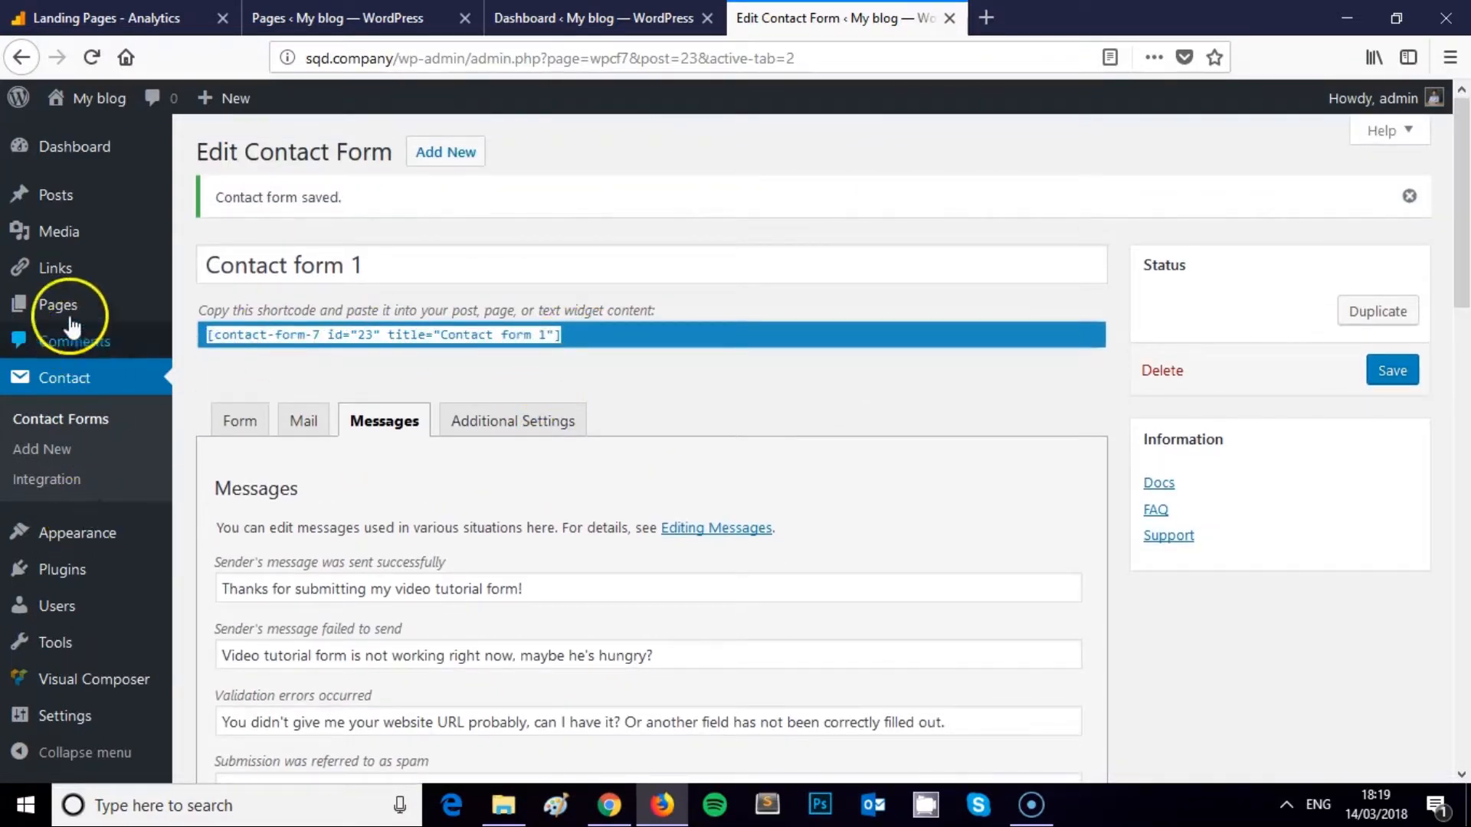
click(654, 339)
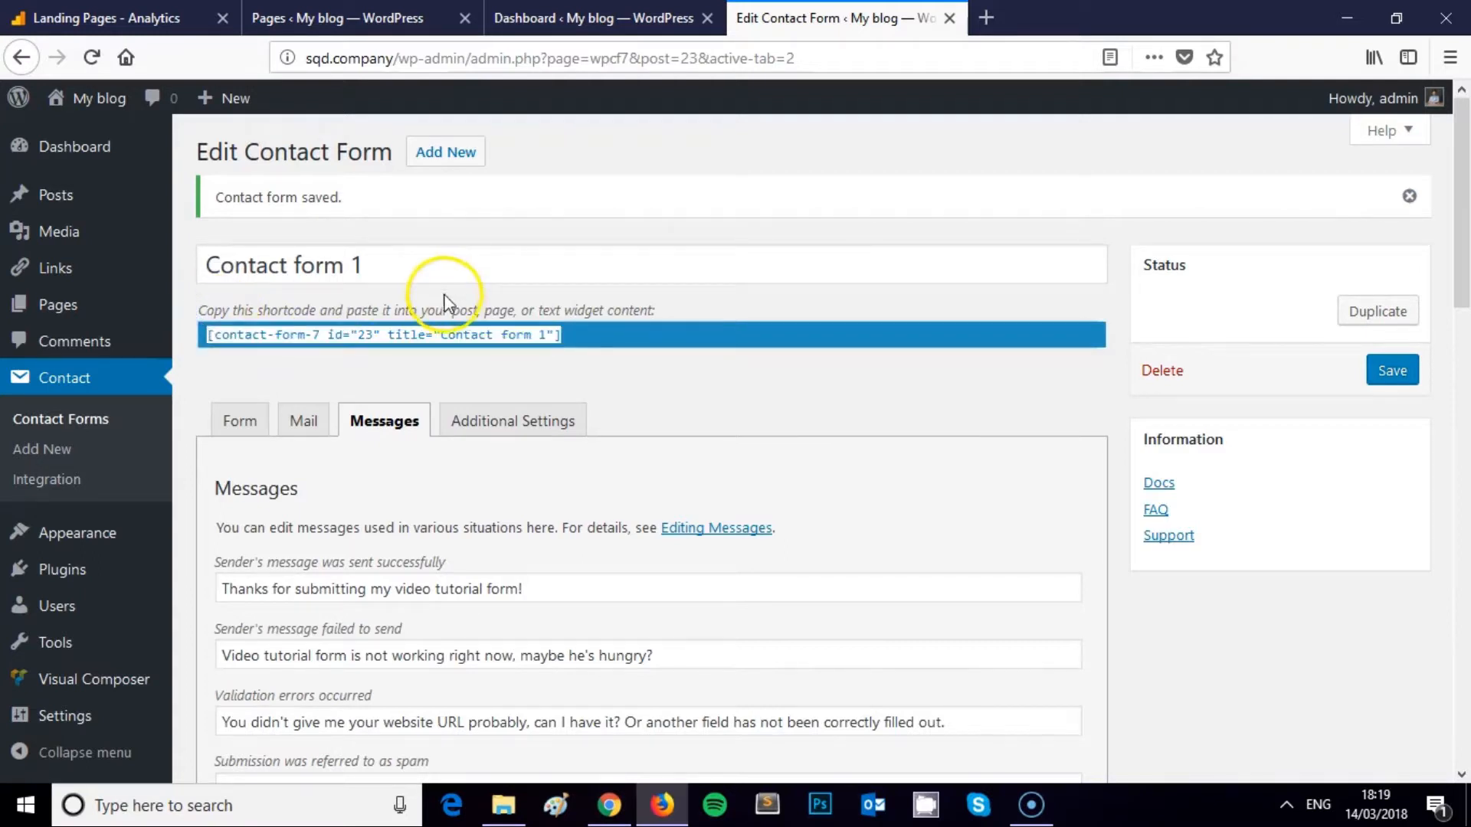
click(577, 335)
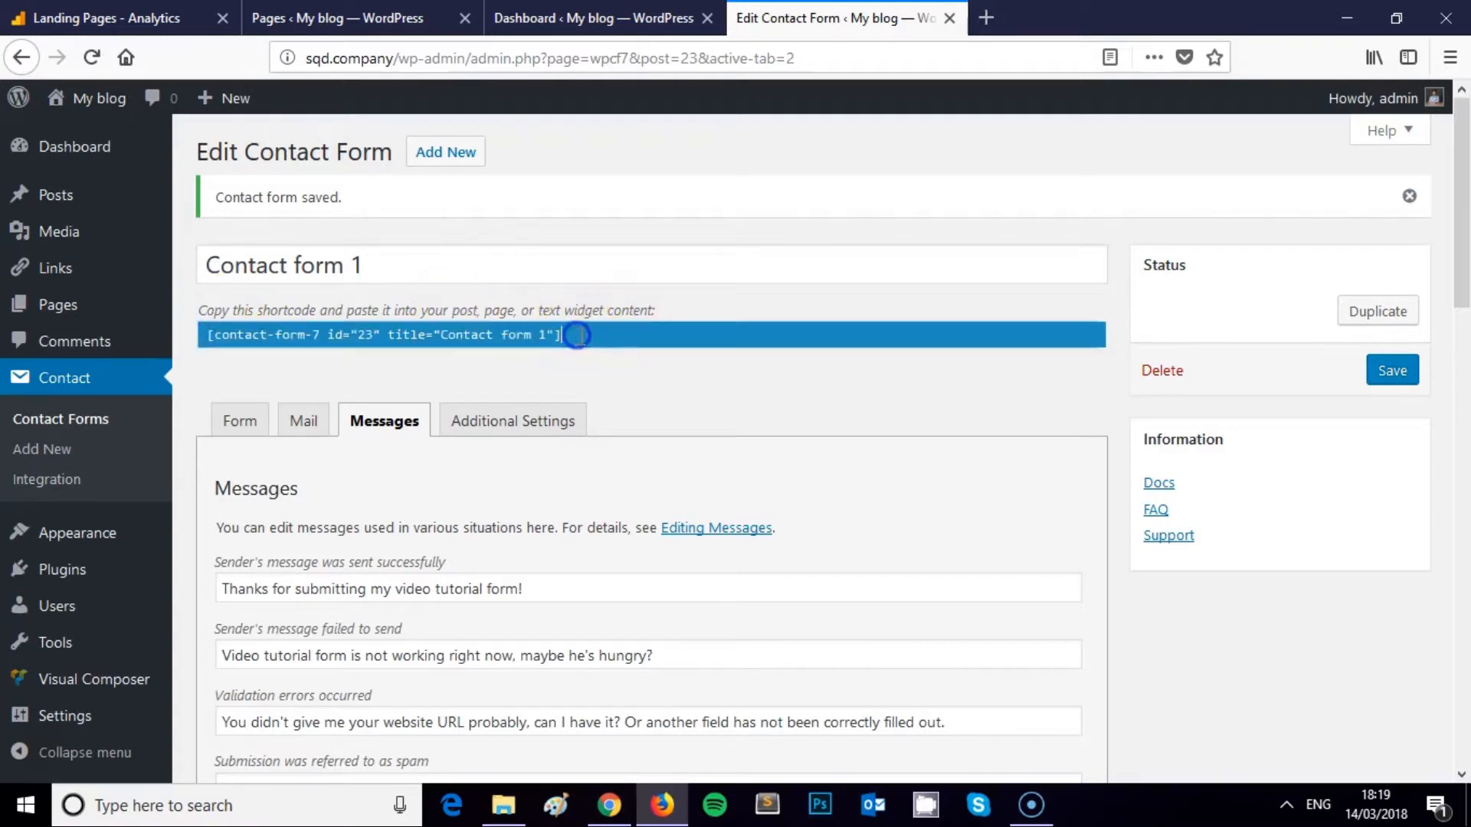
Copy the contact form shortcode, then open the Contact page with Visual Composer from Pages
drag(537, 342, 204, 332)
key(ctrl+c)
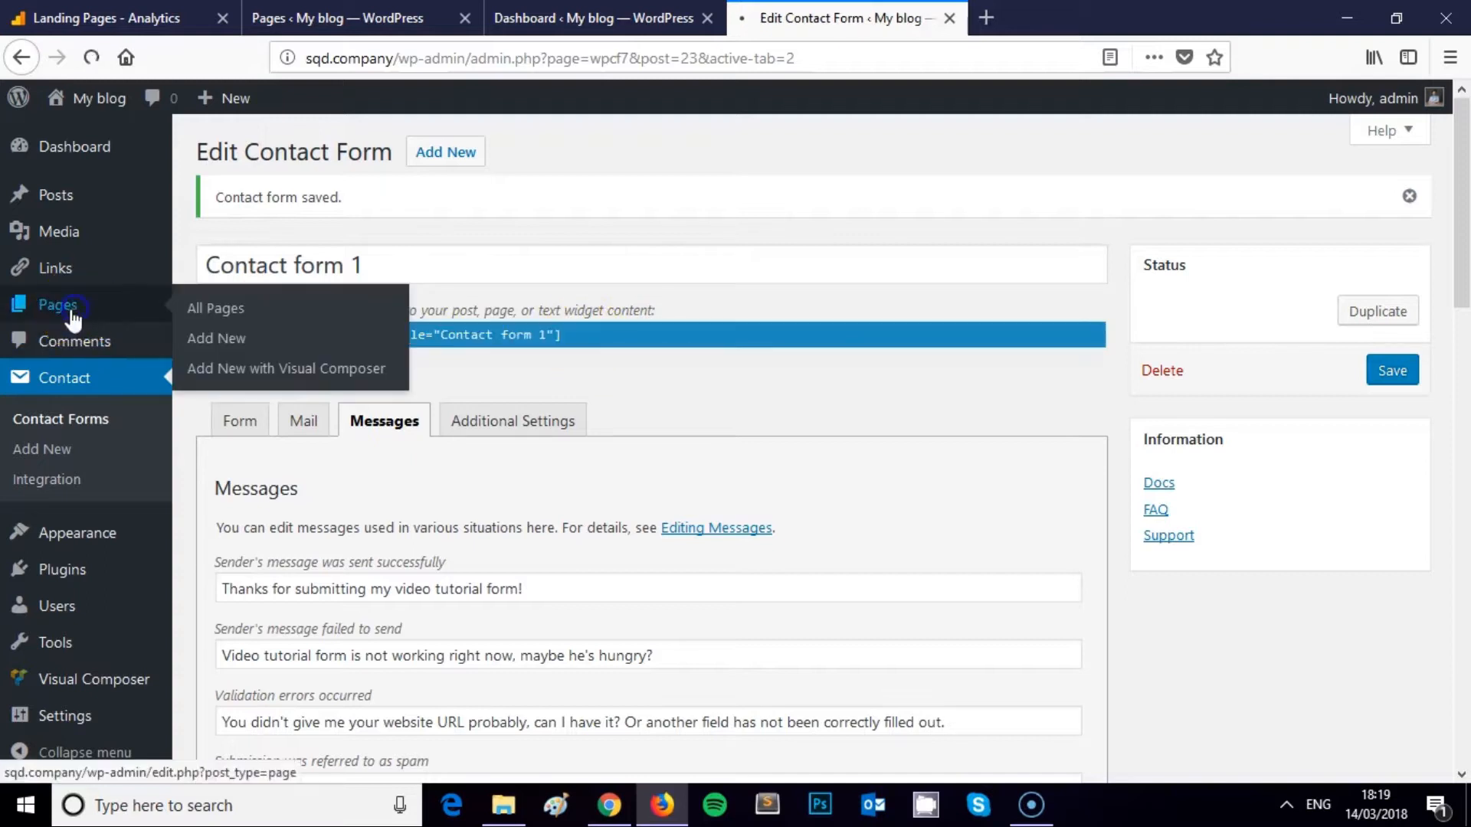
click(71, 310)
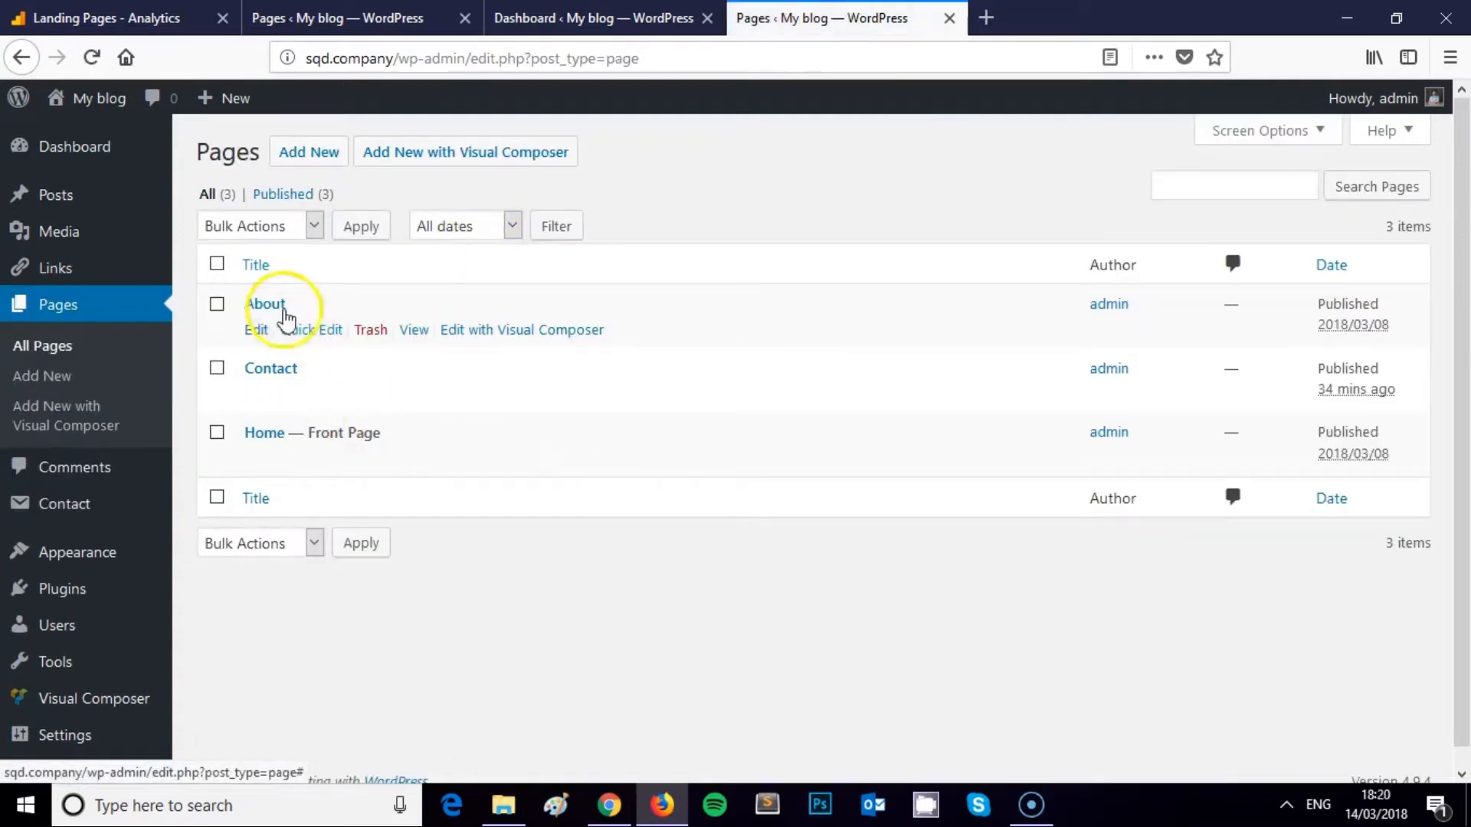
mouse_move(269, 370)
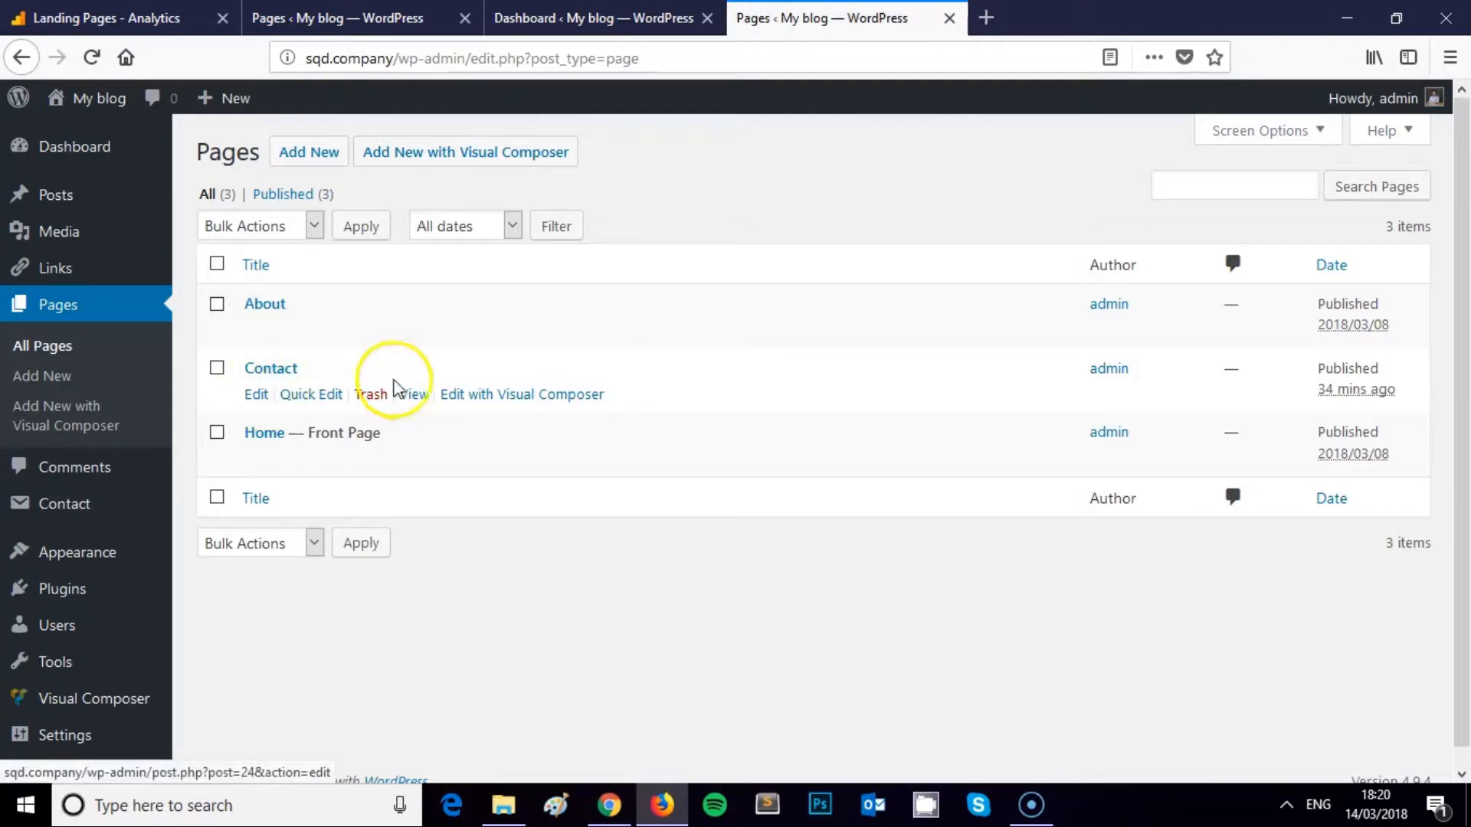
click(490, 401)
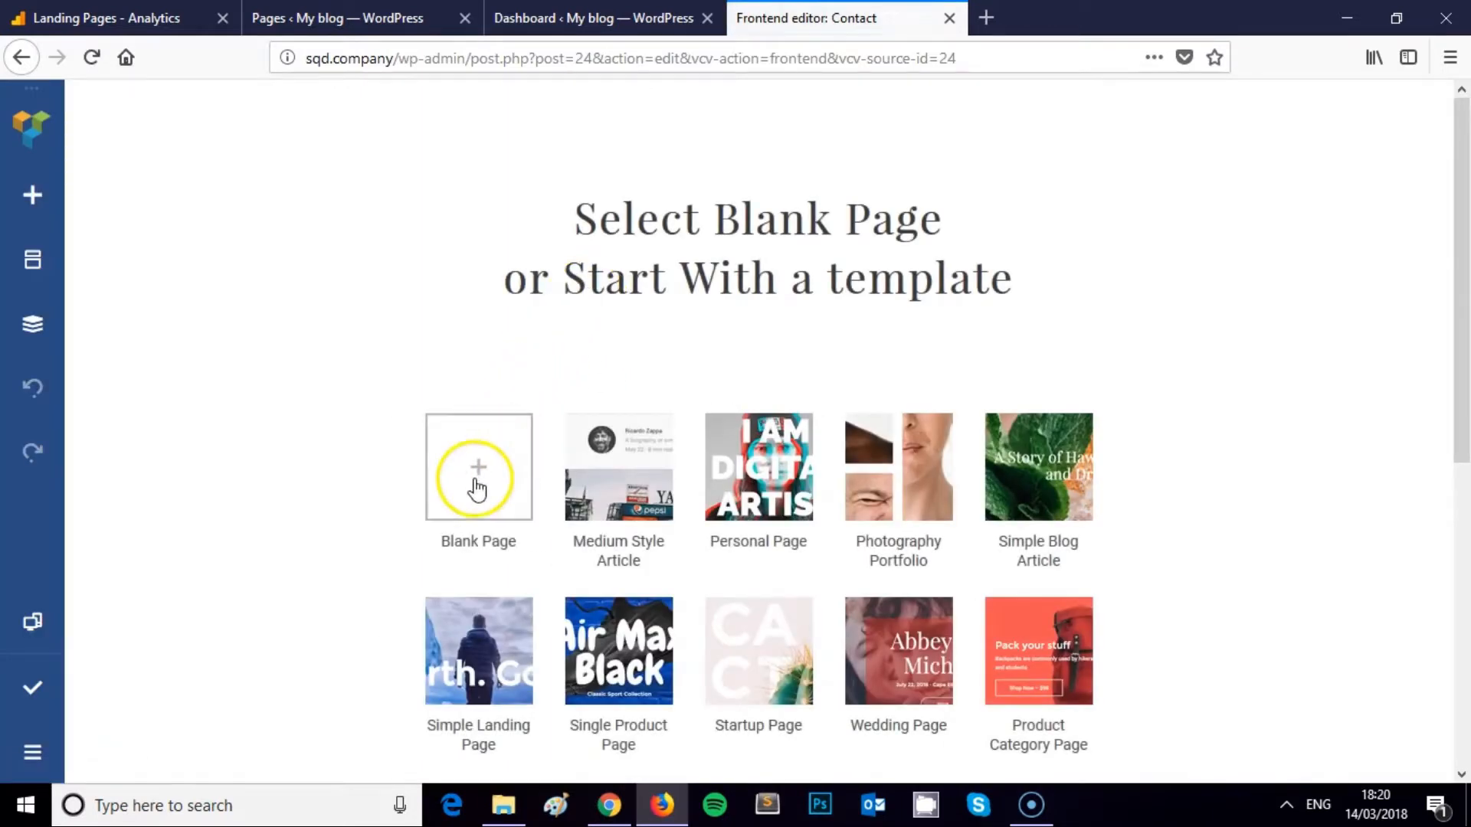
Start the Contact page from a blank layout and search the elements for 'sho', then clear it
click(502, 463)
click(700, 349)
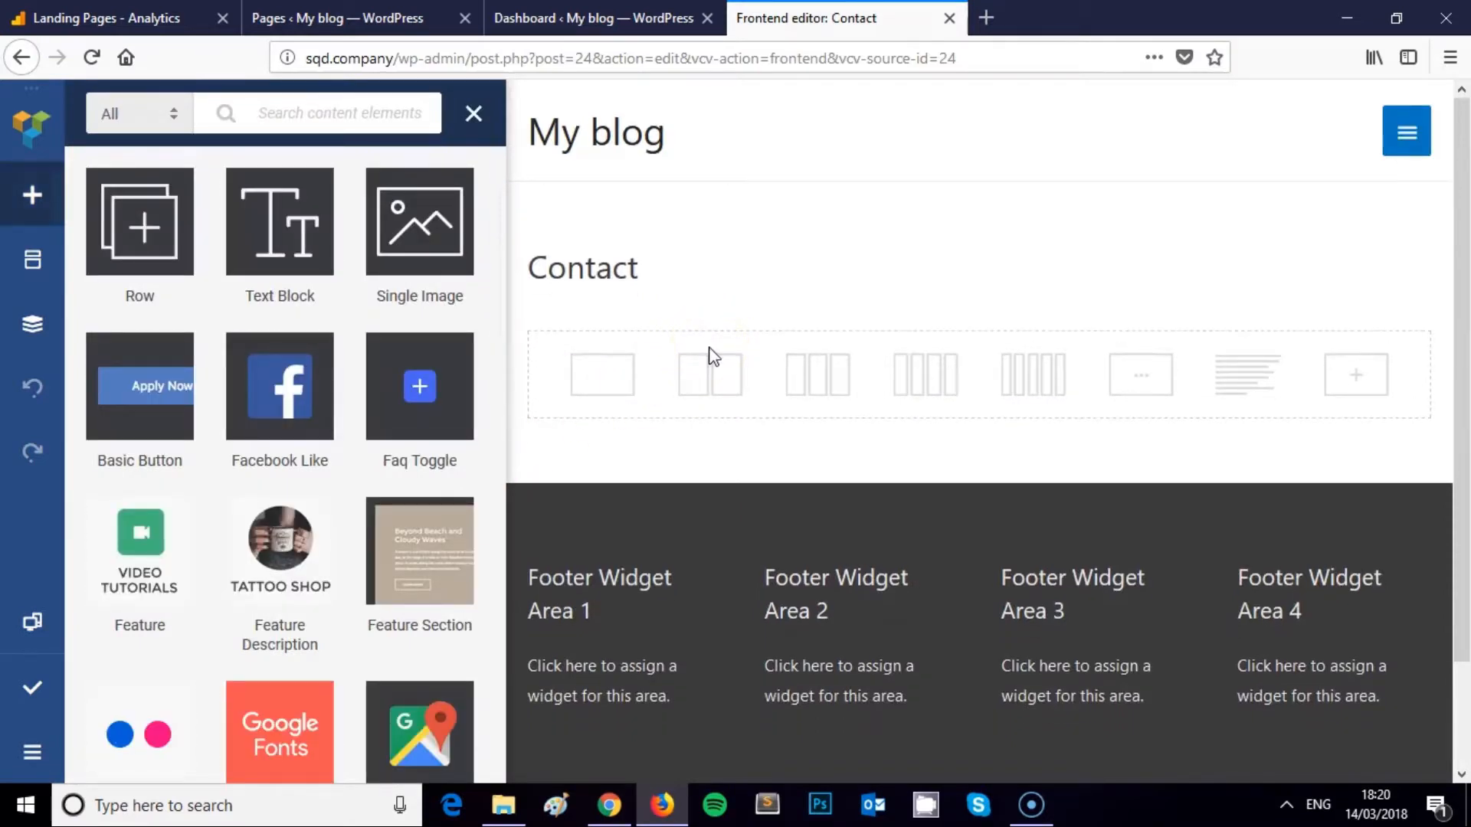
click(308, 113)
text(shortcode)
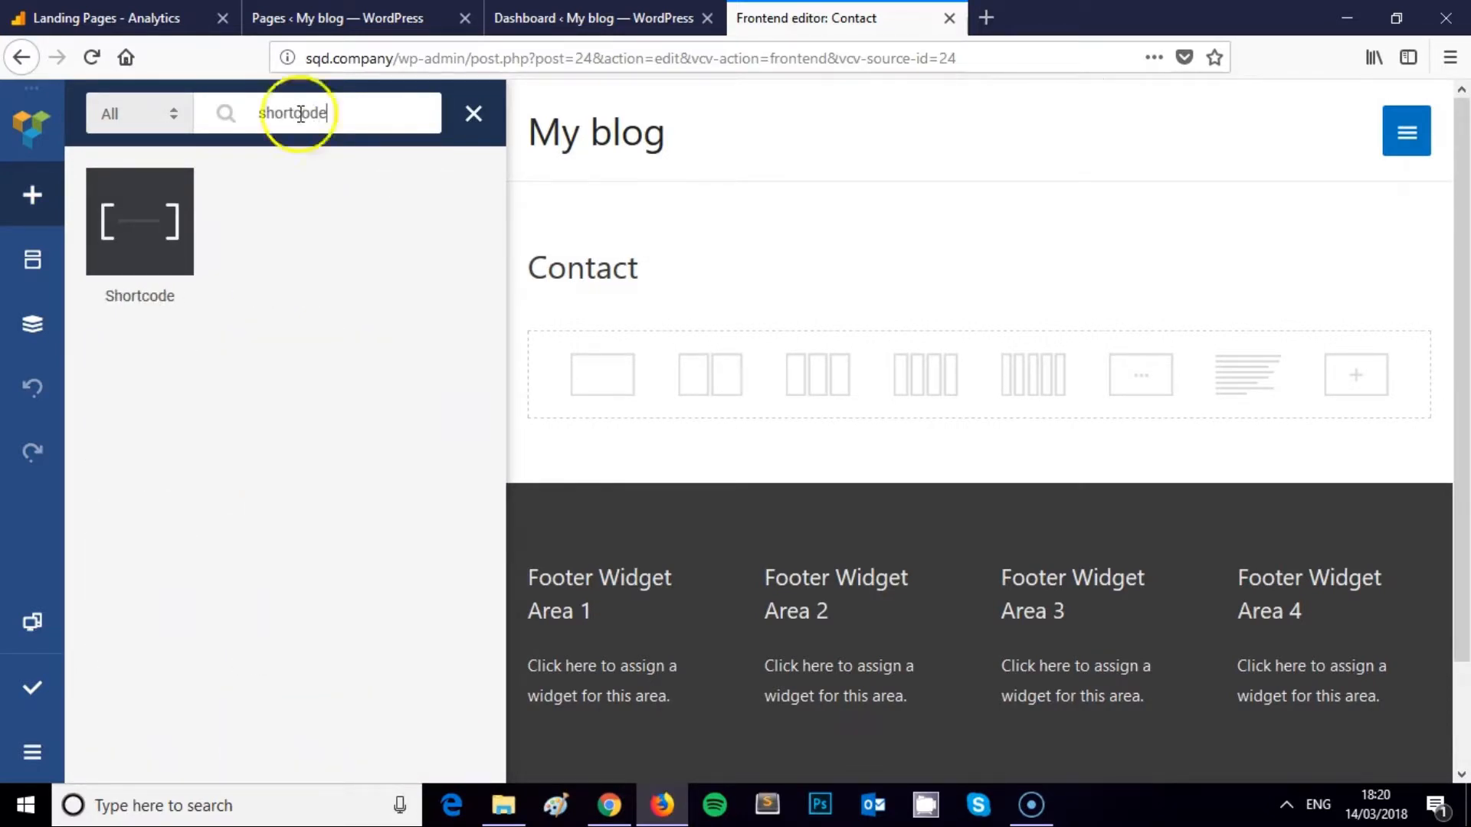
mouse_move(148, 222)
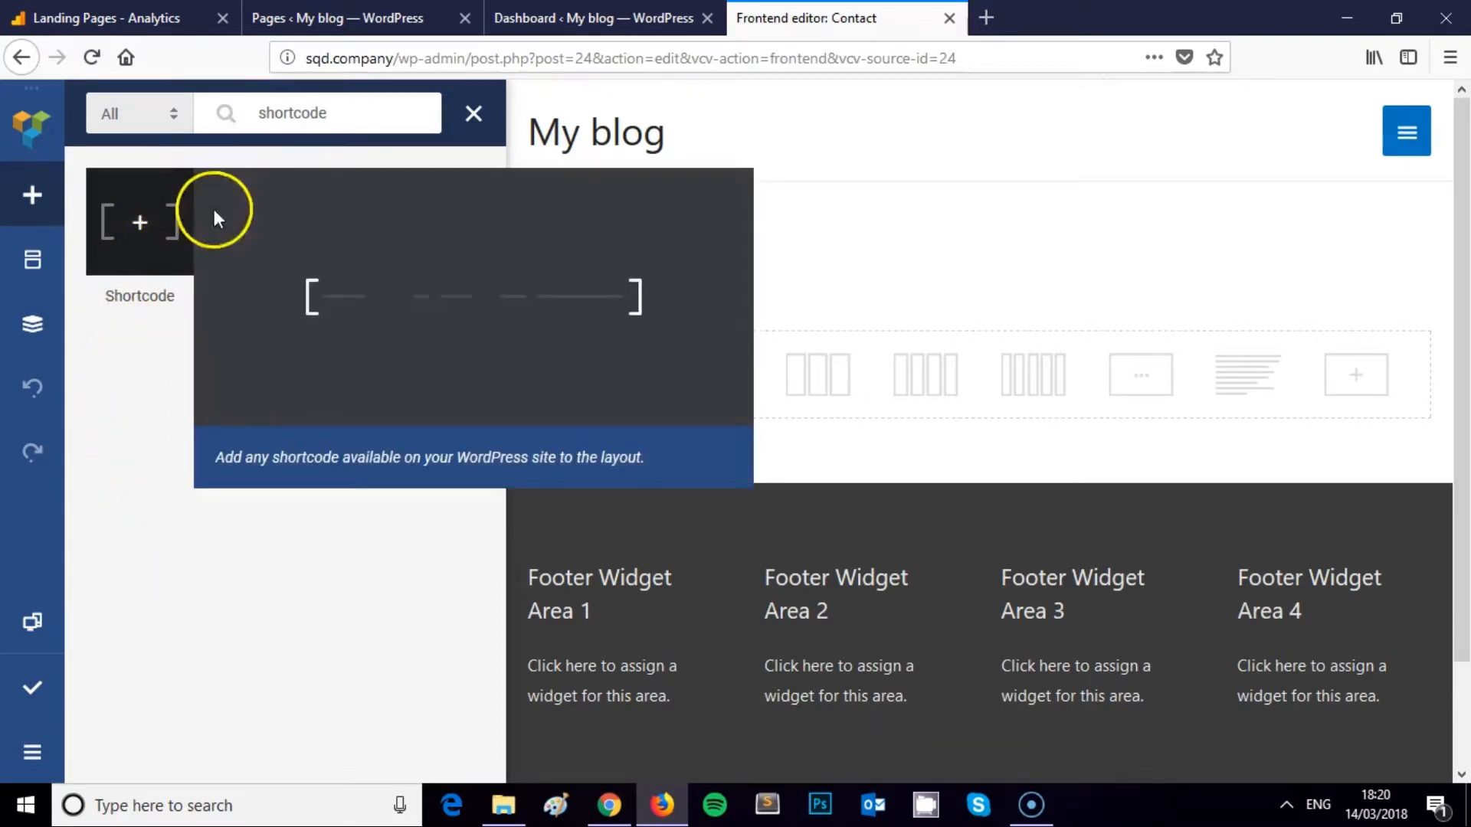
double_click(289, 112)
key(BackSpace)
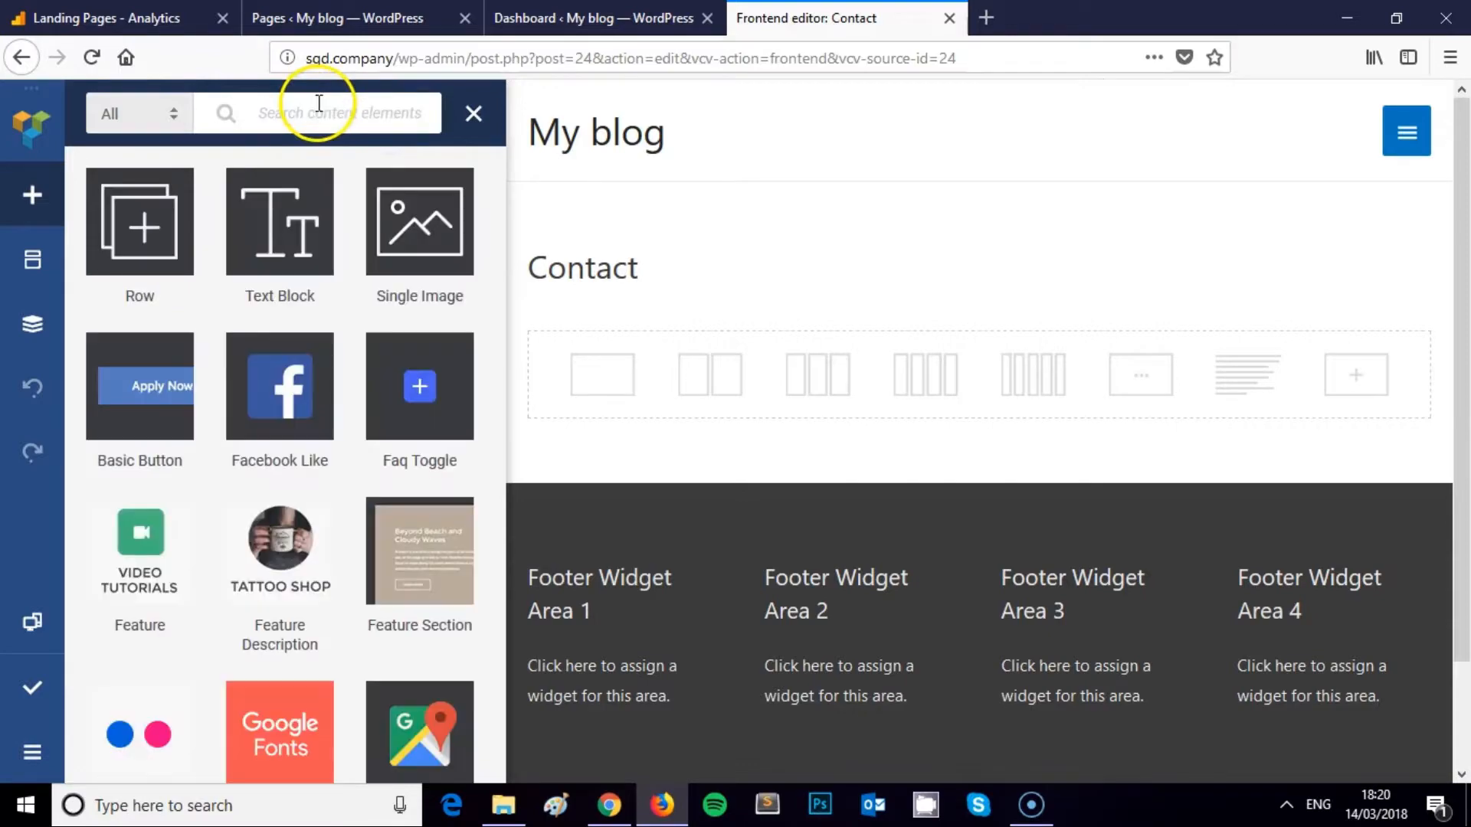
Add a Text Block element from the element list
scroll(279, 383, down, 15)
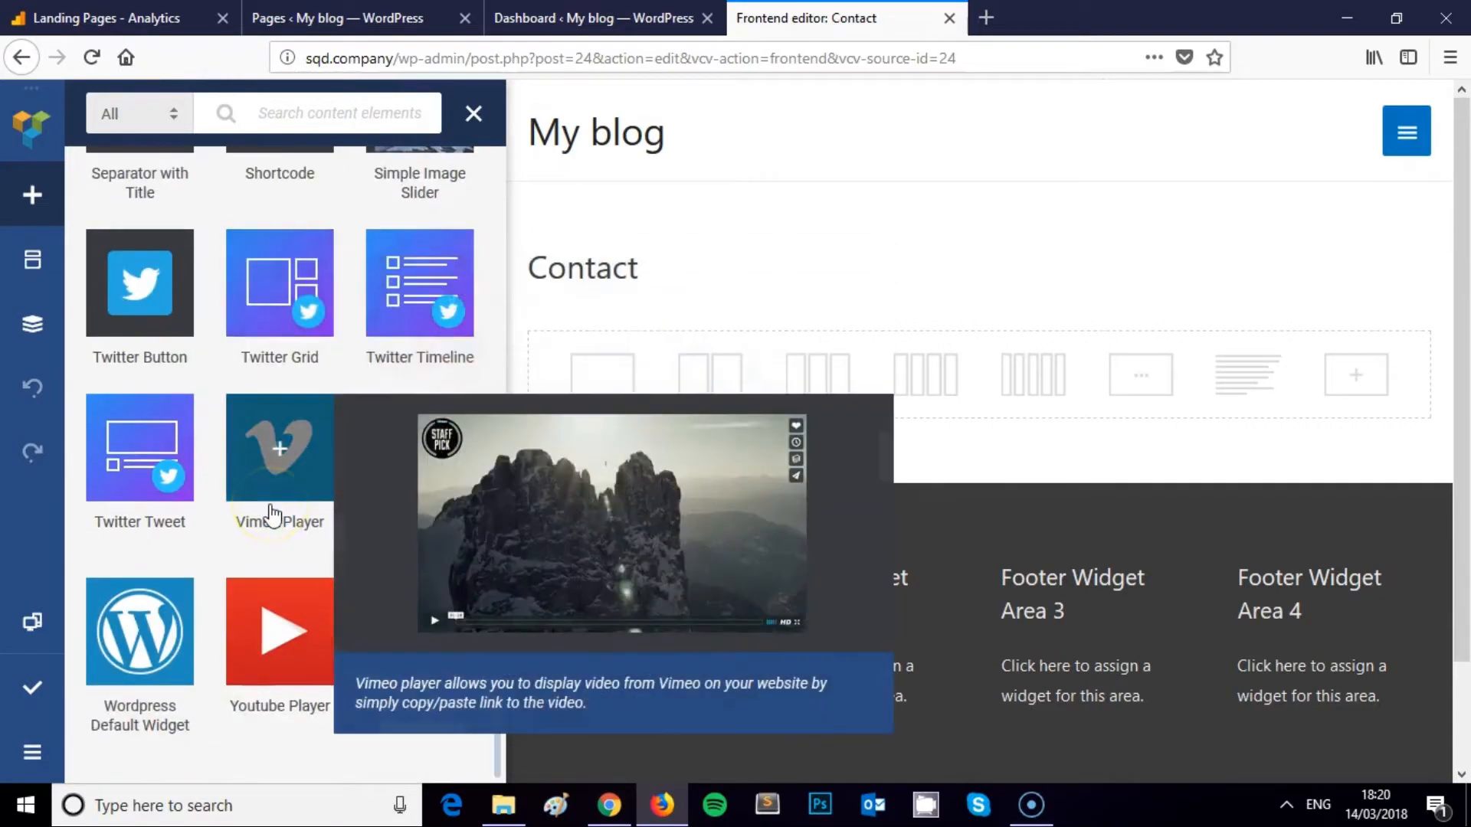
scroll(272, 513, up, 10)
scroll(272, 509, down, 3)
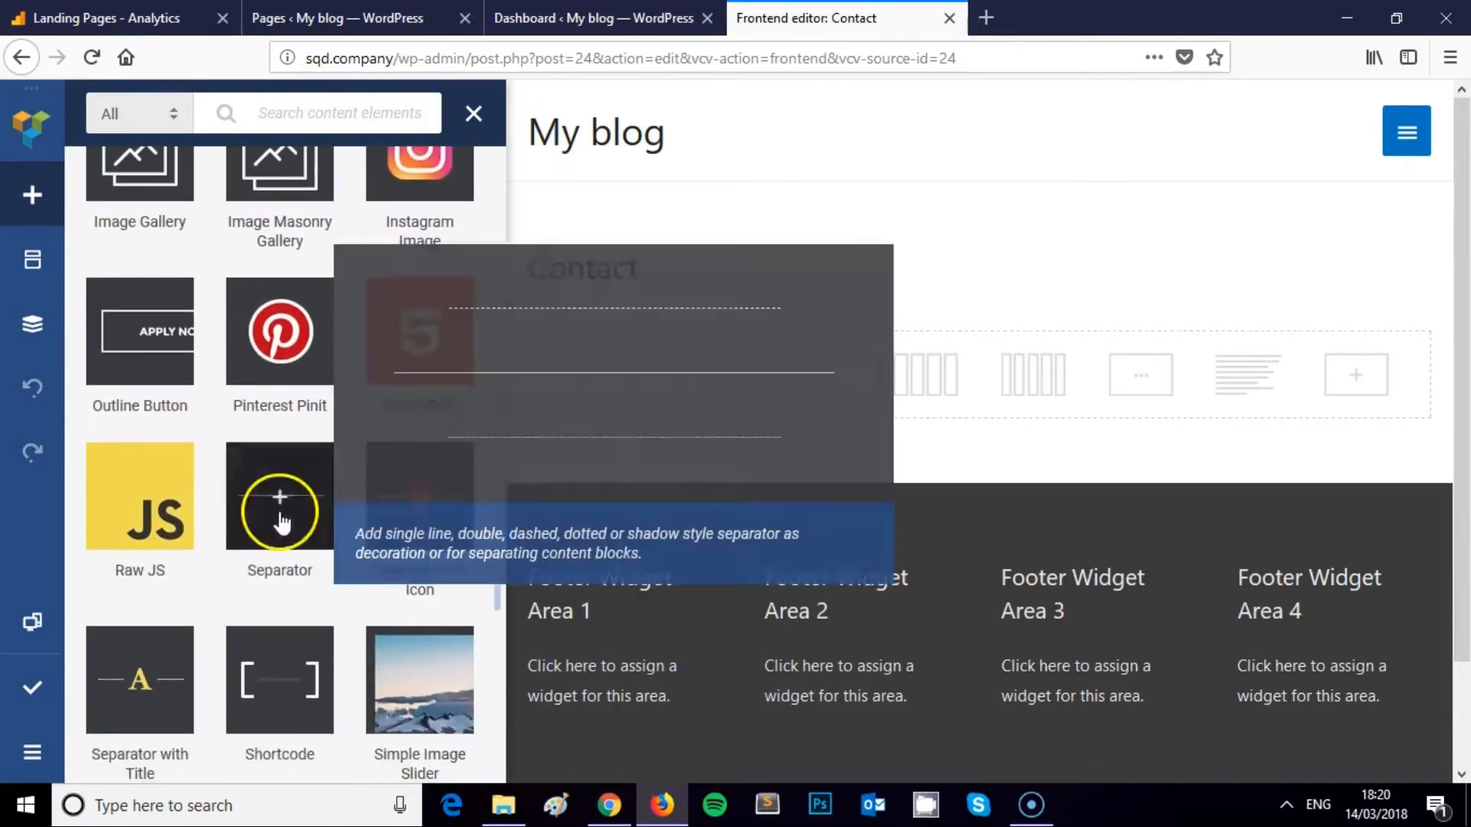
scroll(282, 536, down, 2)
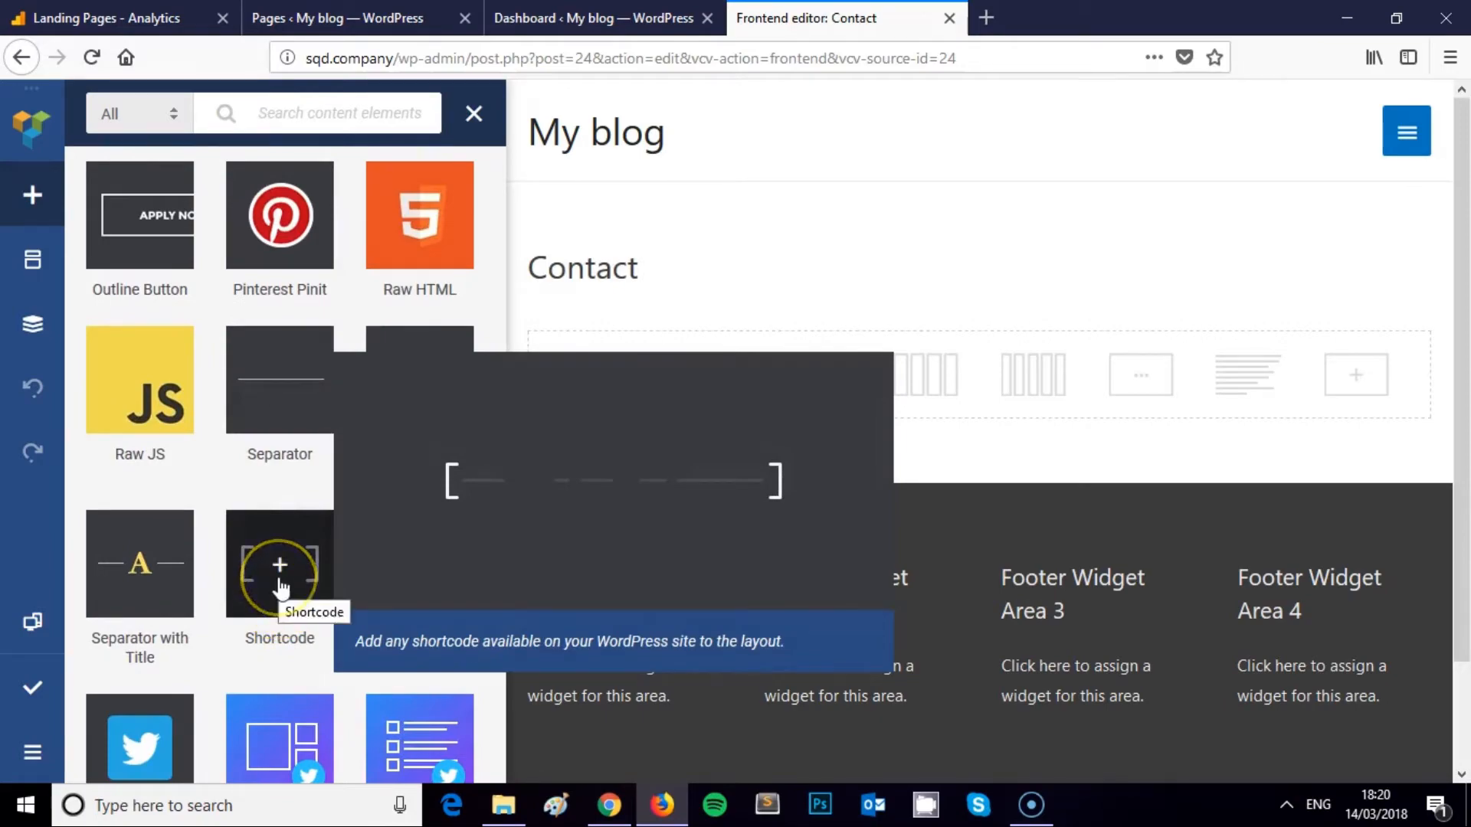
scroll(280, 586, up, 8)
scroll(268, 475, down, 1)
scroll(288, 515, down, 10)
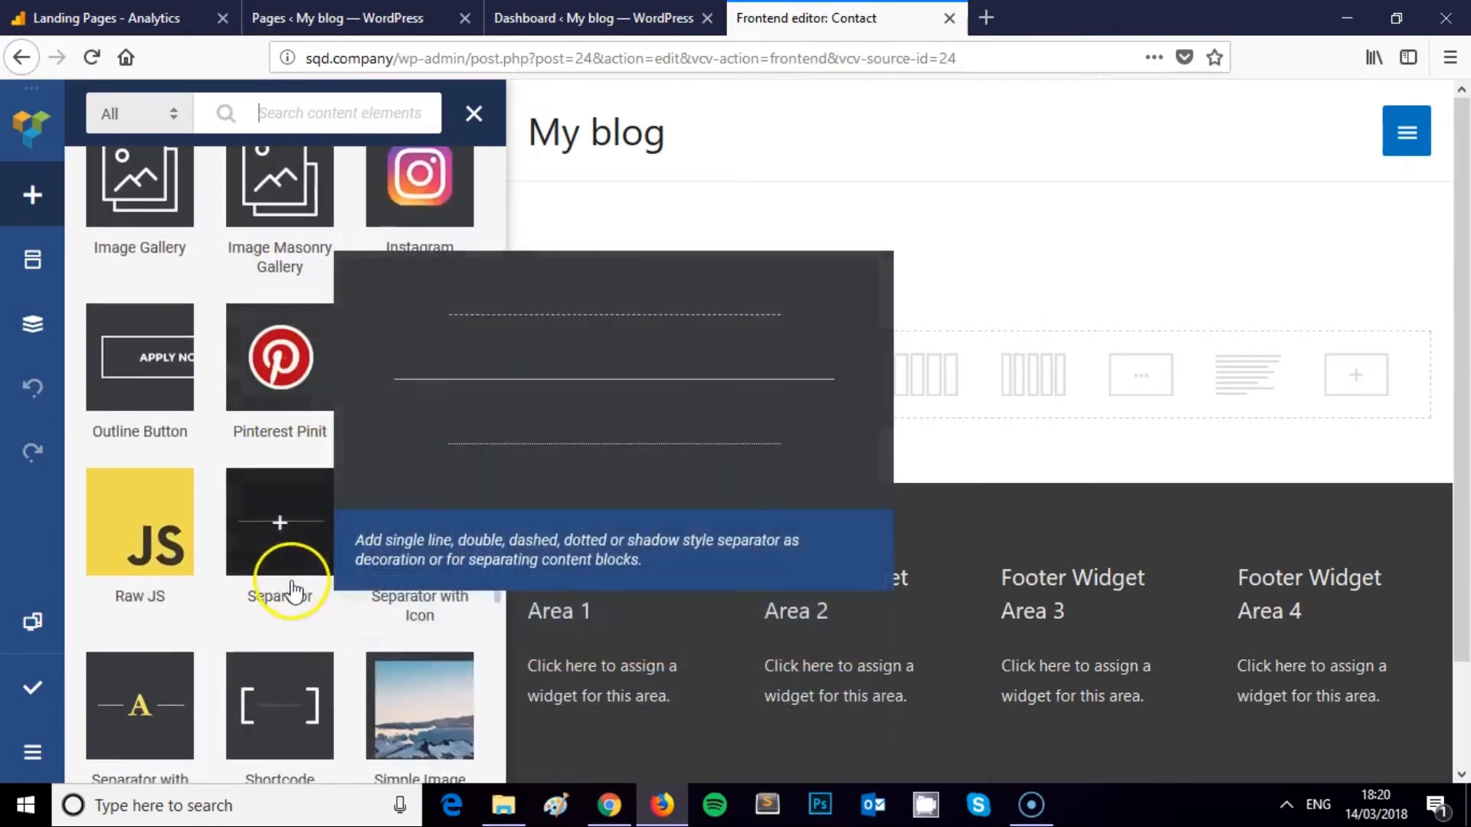
scroll(288, 651, down, 2)
scroll(291, 452, up, 12)
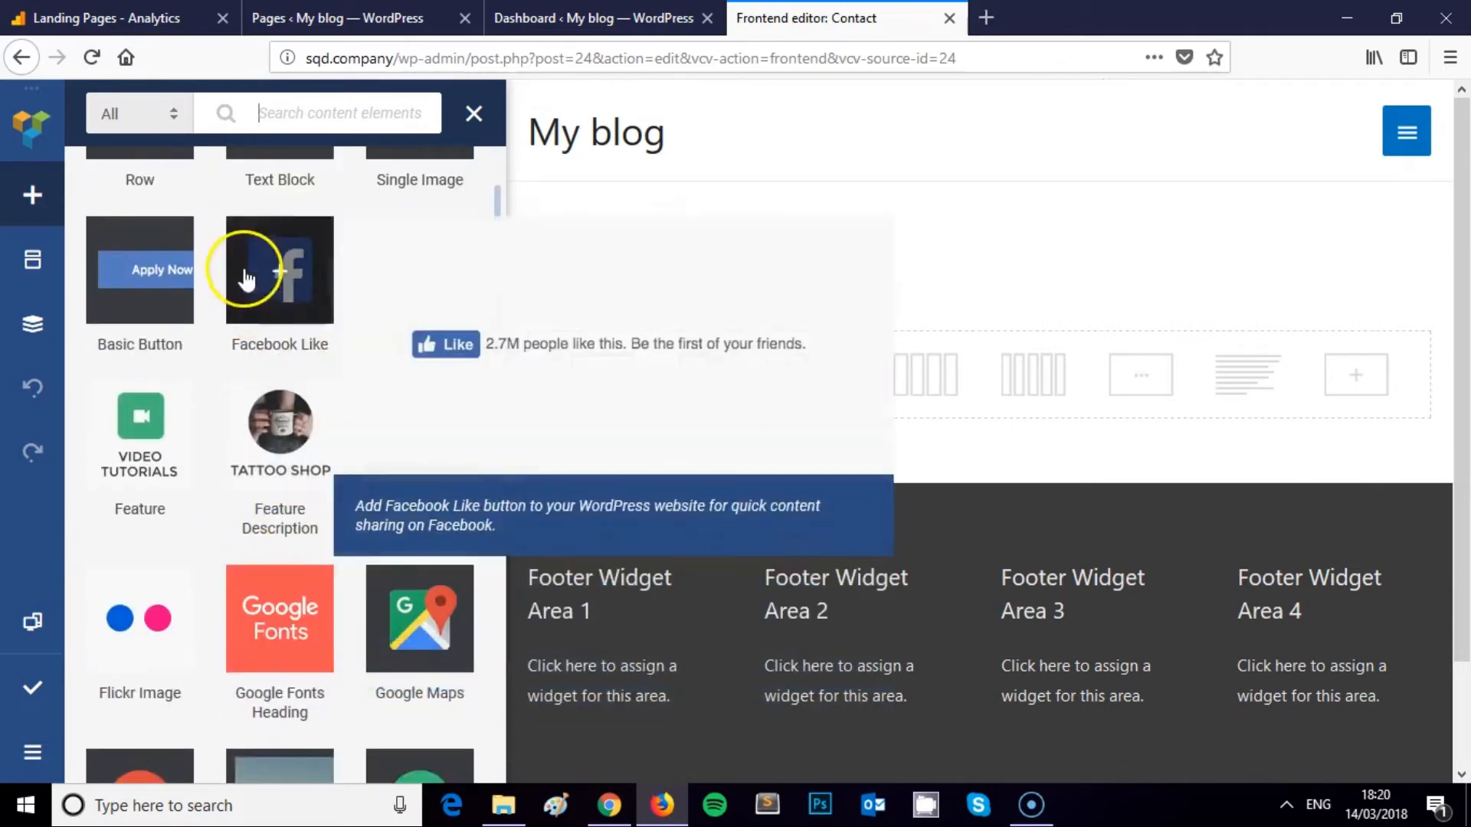
scroll(246, 280, up, 2)
click(331, 249)
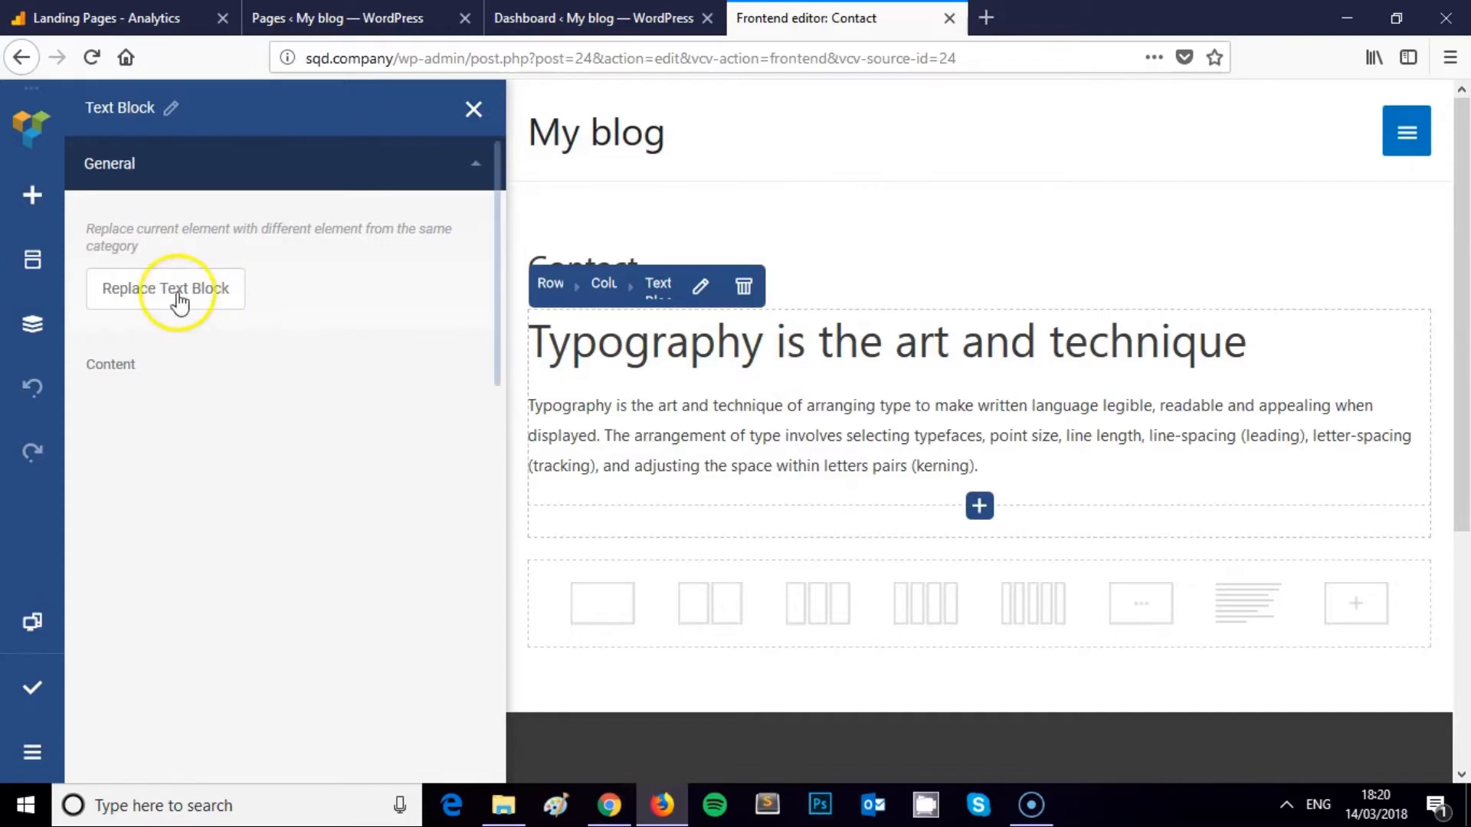
Delete the Text Block's sample text and paste the contact form shortcode in its place
click(180, 289)
scroll(291, 503, down, 3)
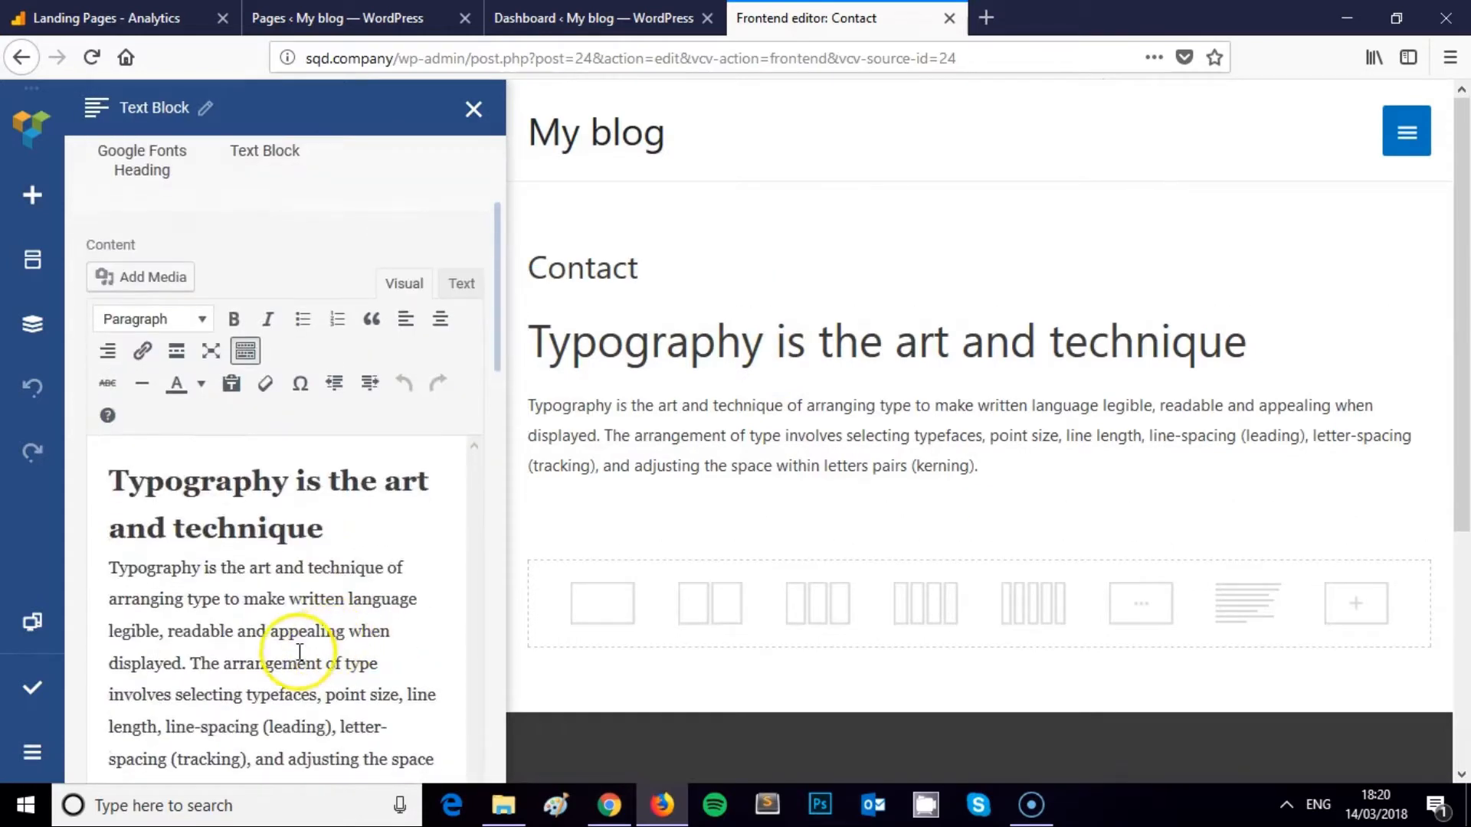
click(298, 649)
key(ctrl+a)
key(BackSpace)
key(ctrl+v)
Remove the pasted shortcode so the Text Block is left empty
click(279, 651)
scroll(273, 563, down, 2)
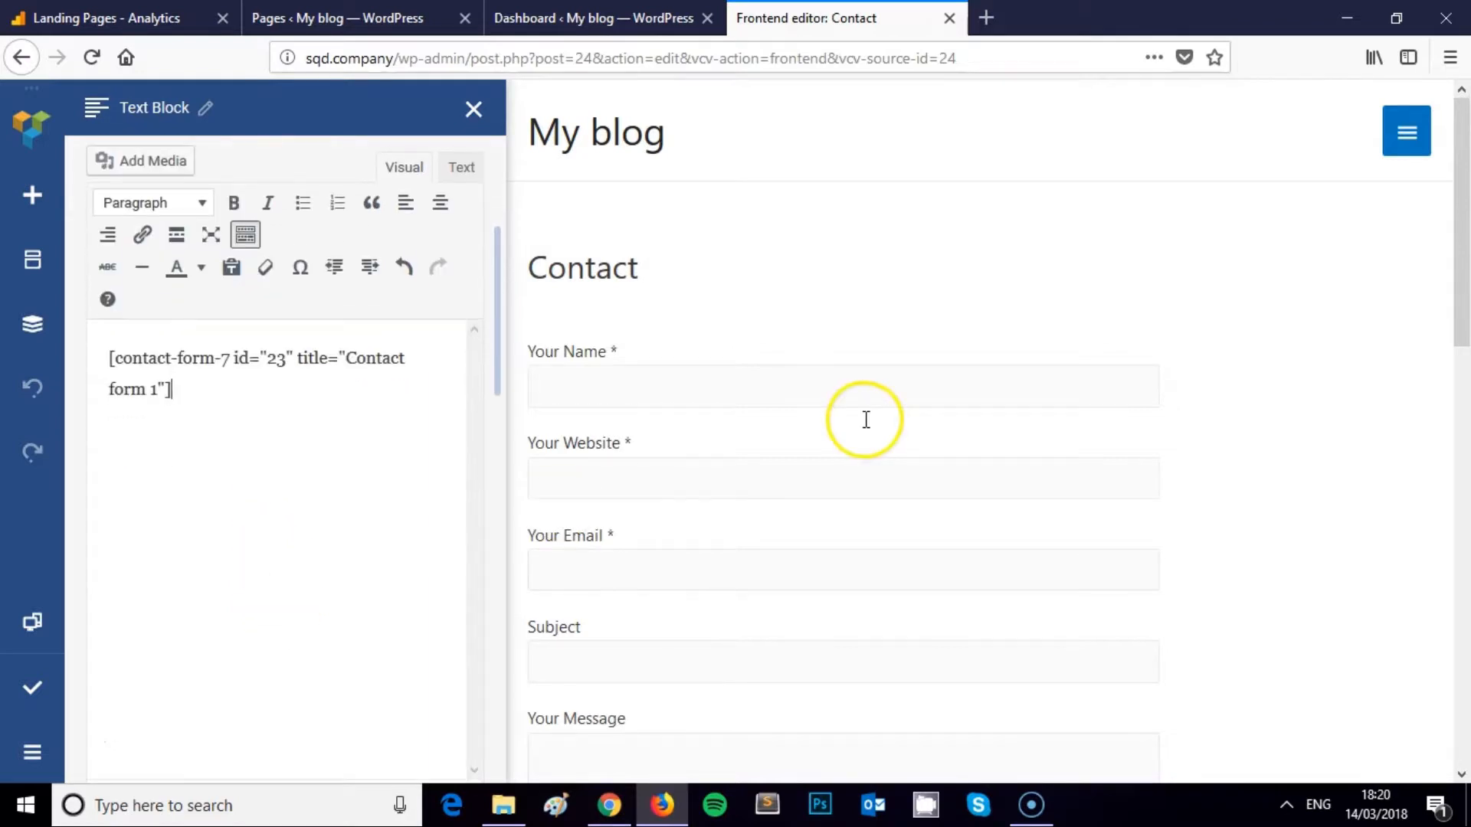
scroll(864, 429, down, 6)
scroll(858, 433, up, 6)
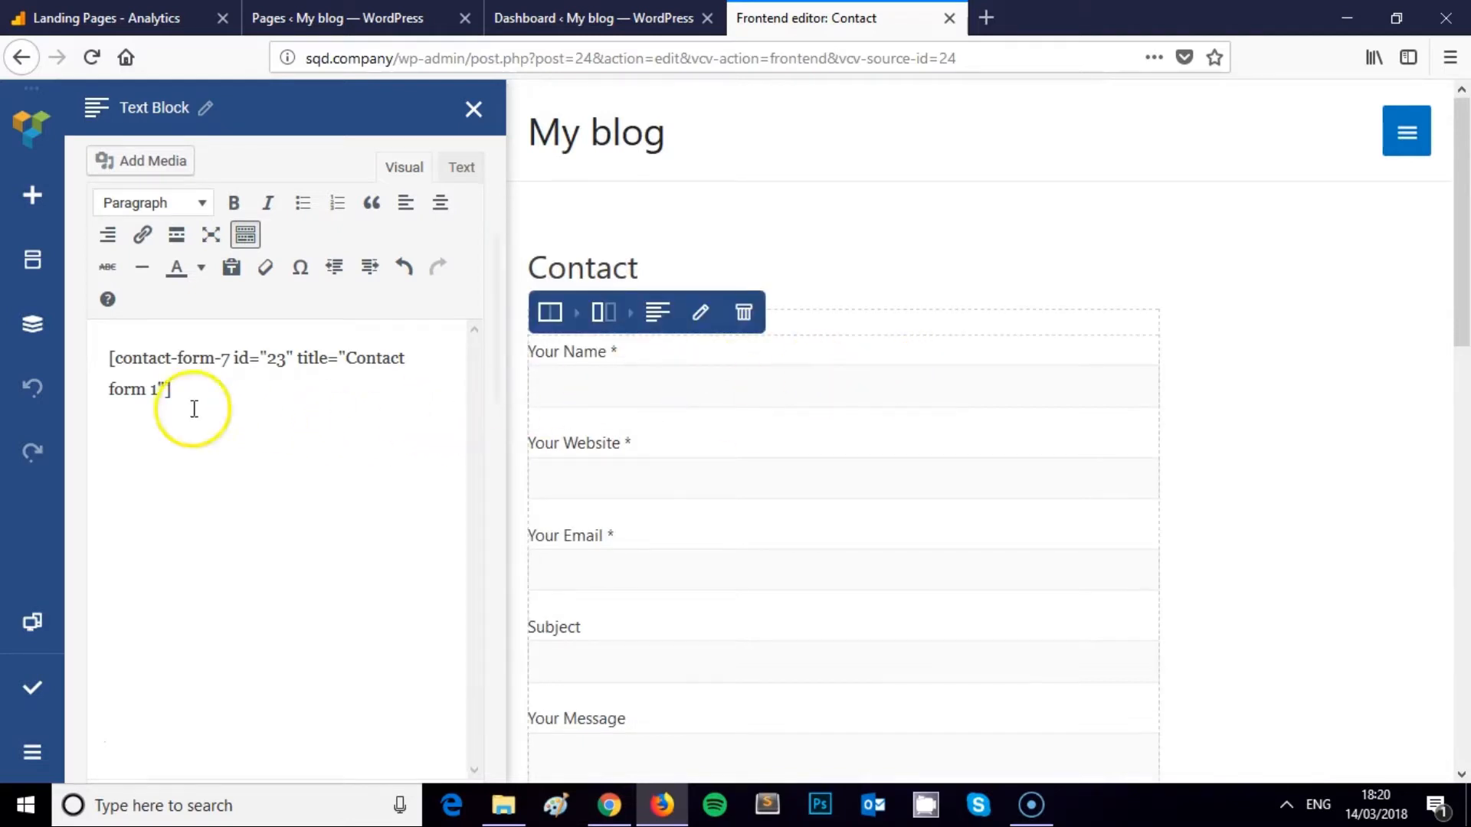
scroll(222, 387, up, 2)
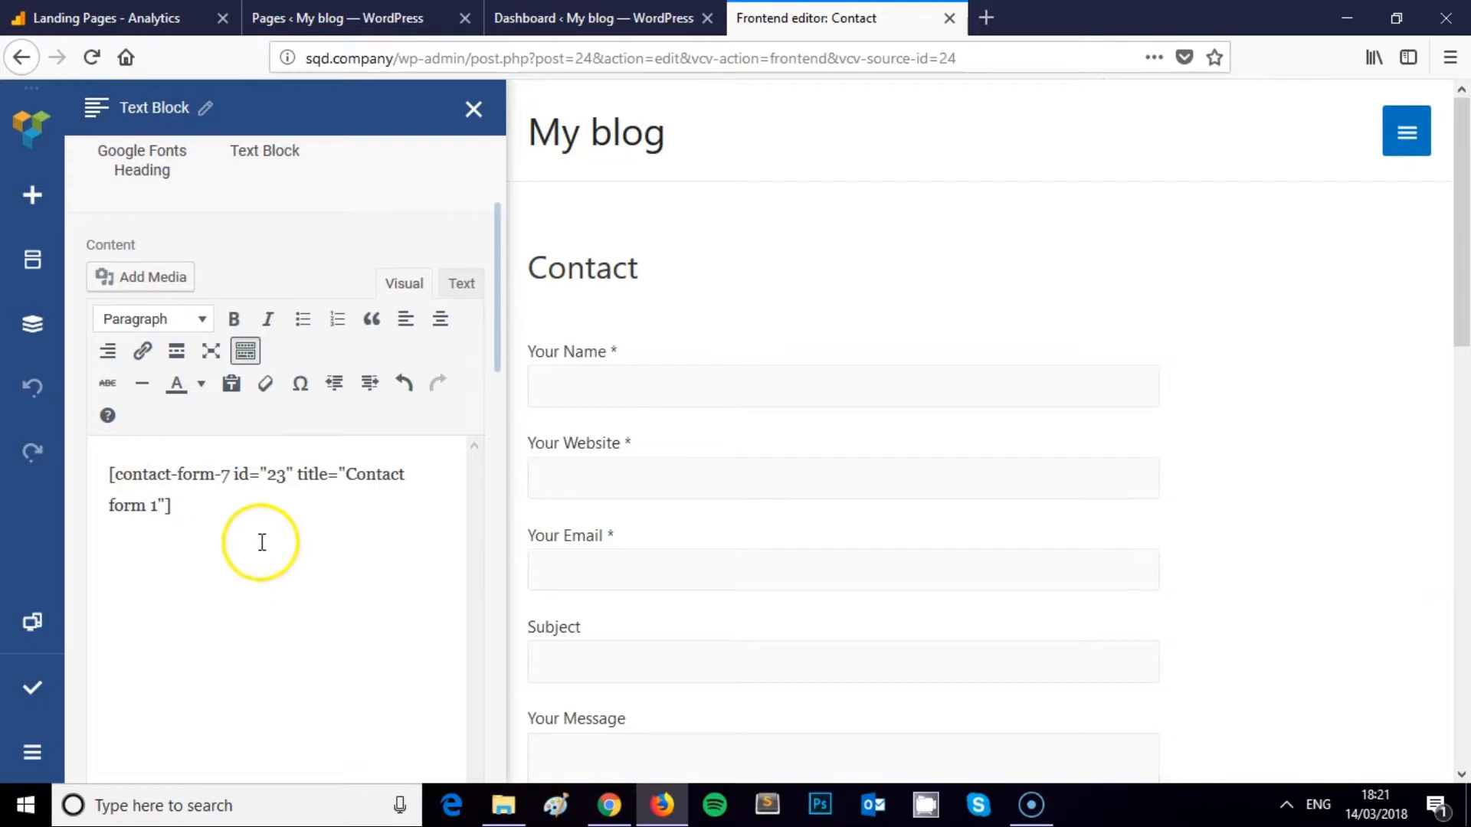
click(238, 509)
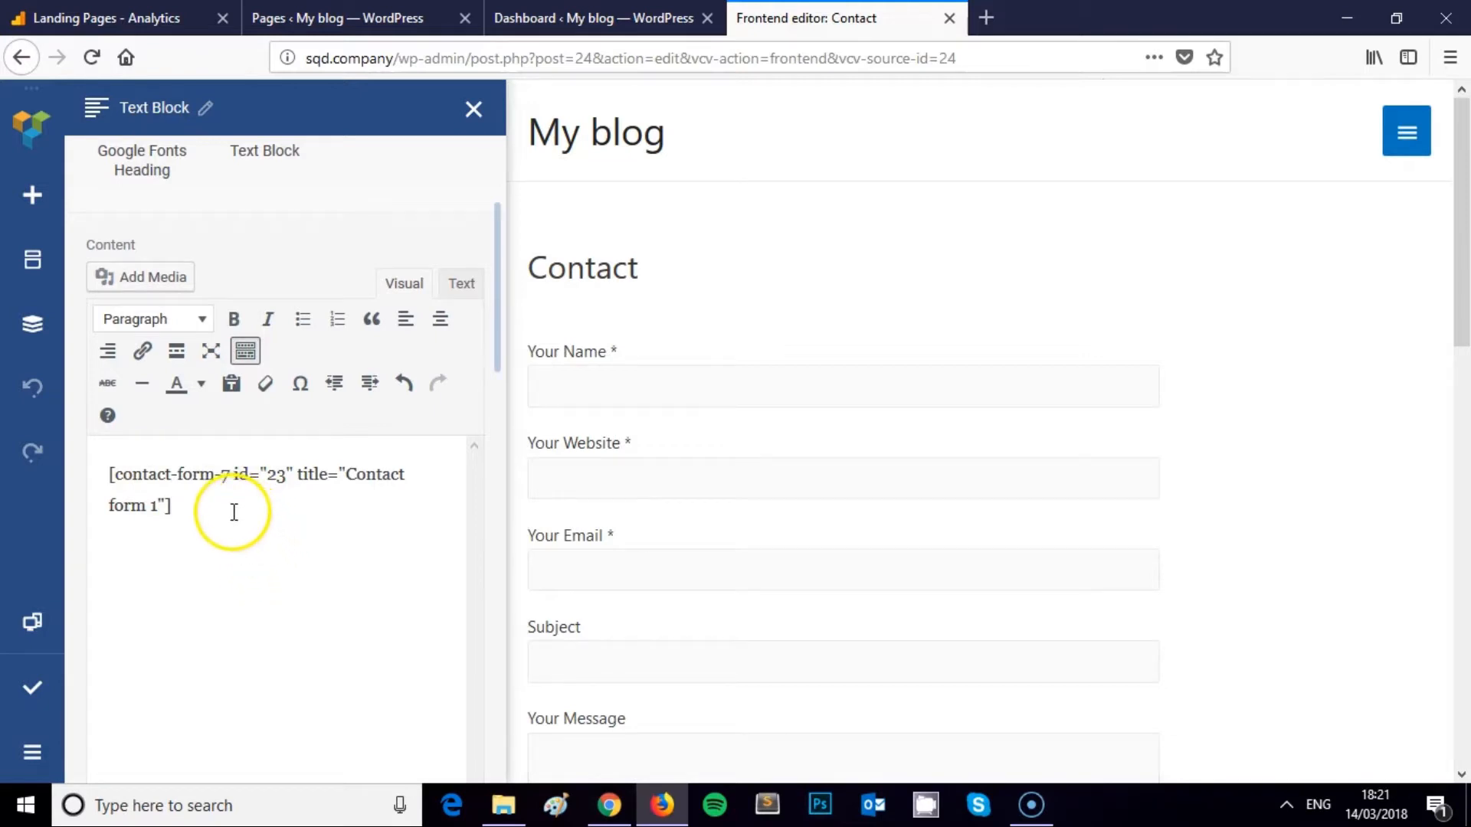
scroll(234, 512, down, 3)
scroll(1067, 383, down, 10)
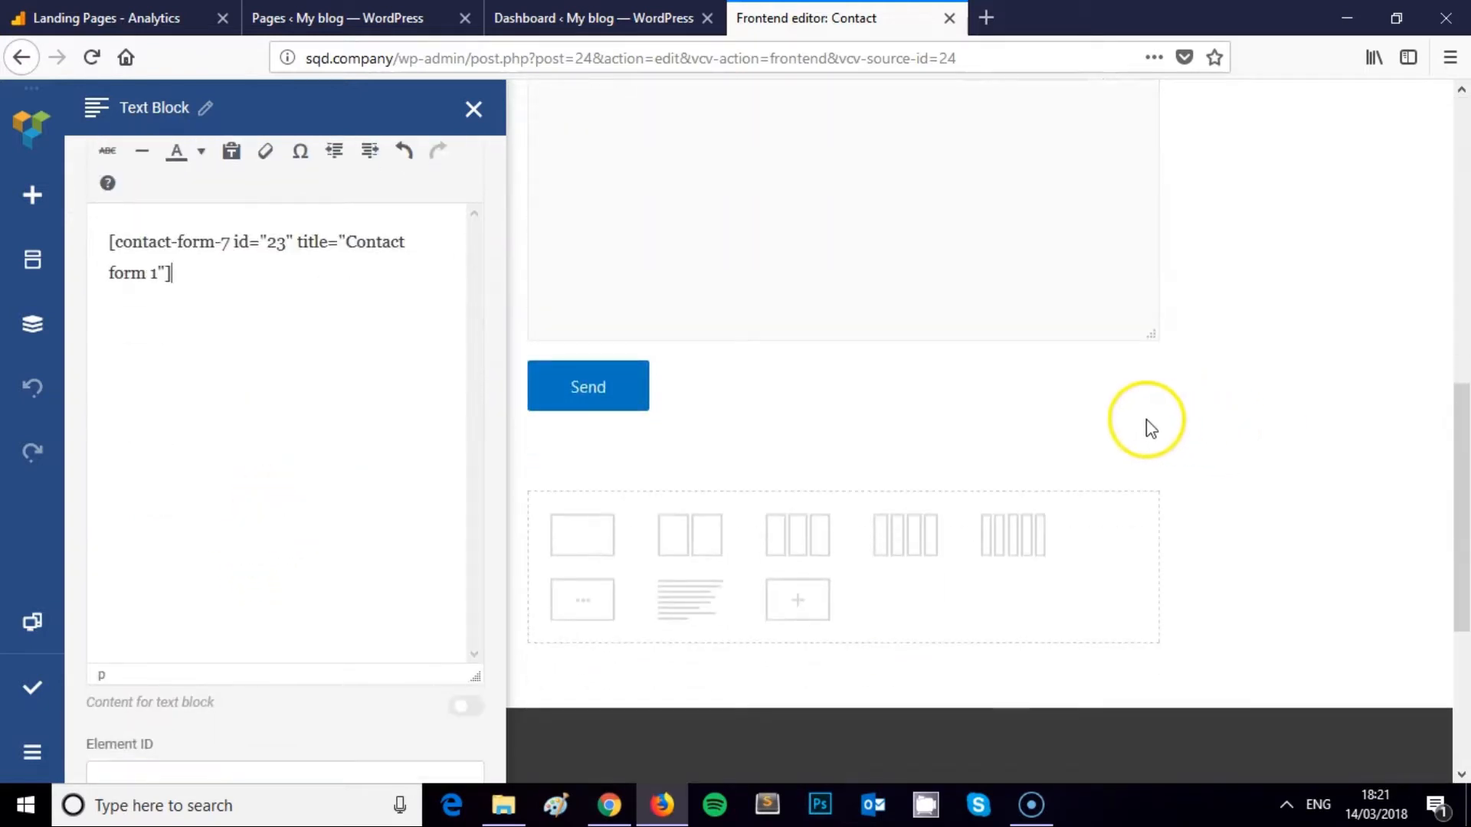
scroll(1146, 420, up, 10)
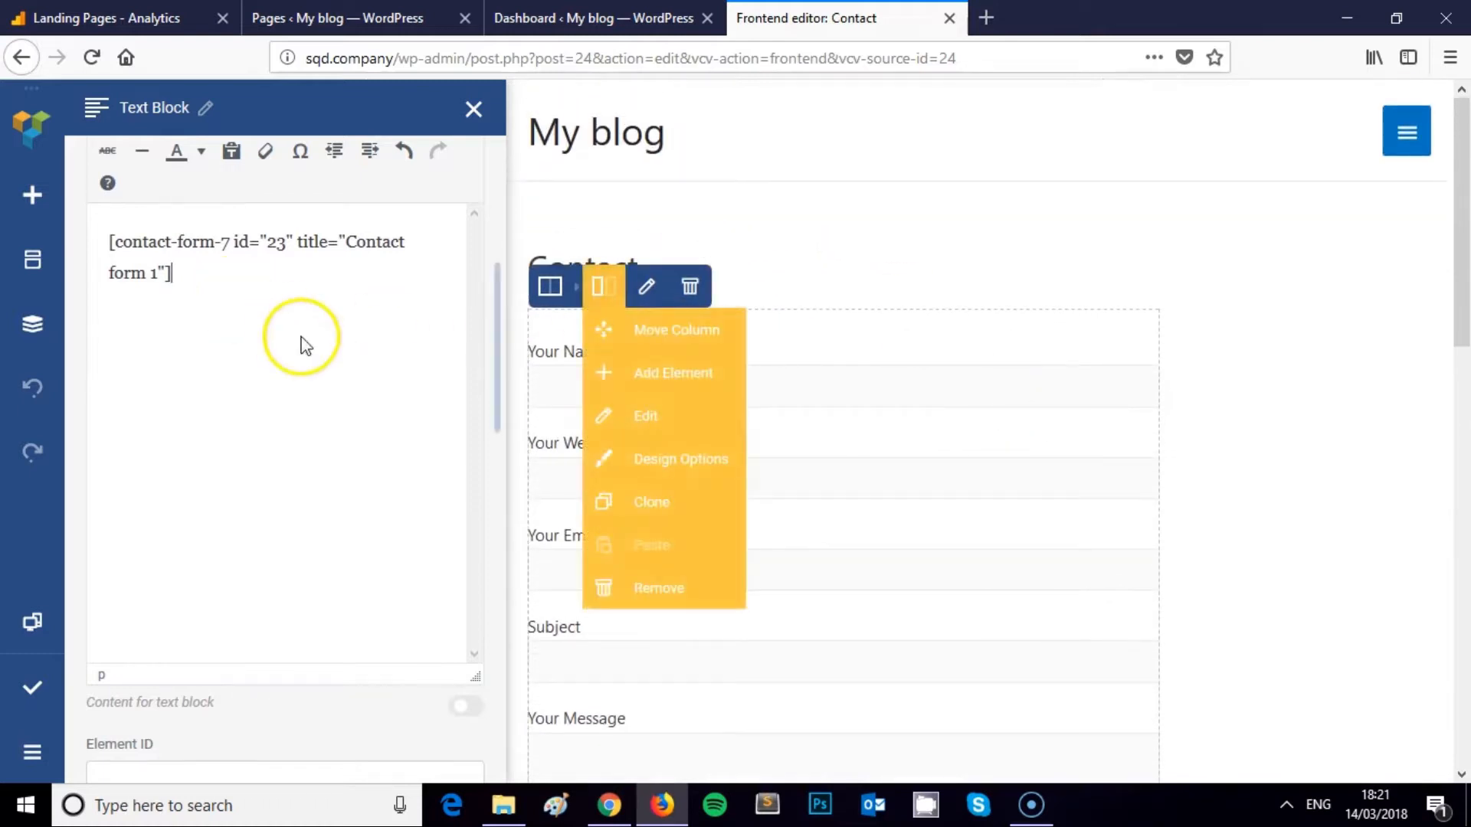
scroll(303, 344, up, 3)
scroll(309, 418, up, 2)
key(ctrl+a)
key(ctrl+c)
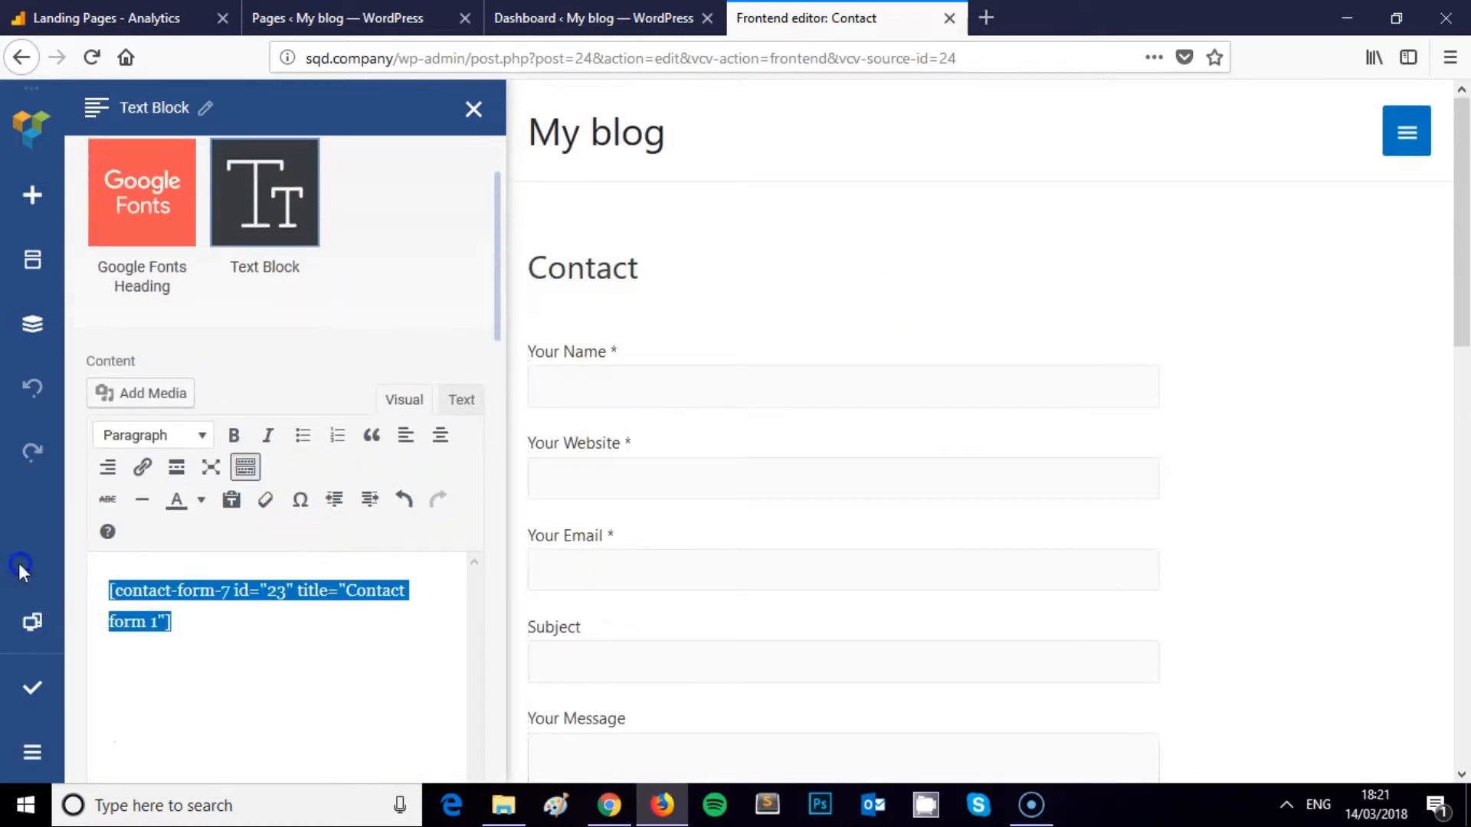
key(BackSpace)
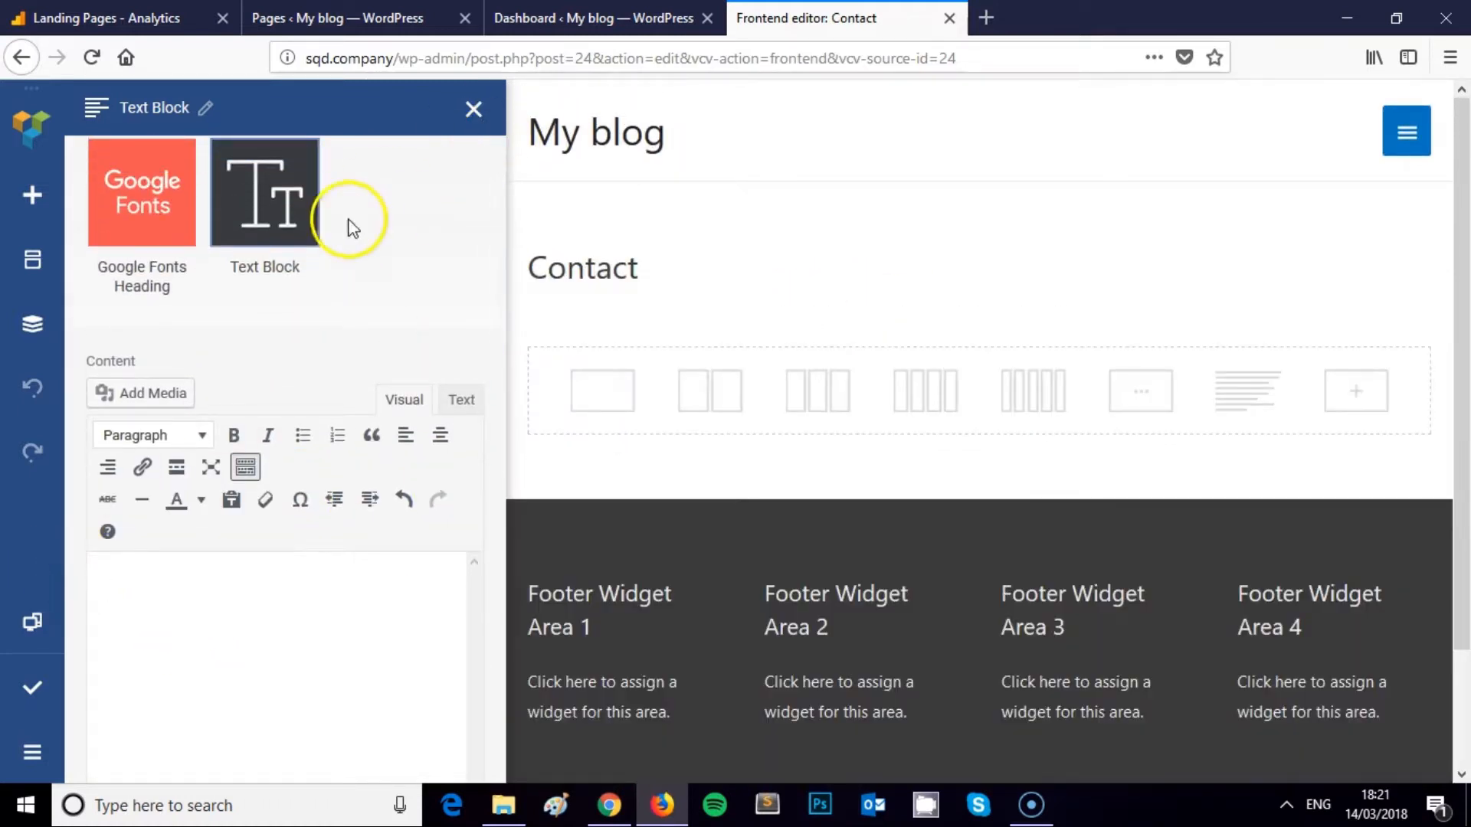
Add a Shortcode element to the empty row by searching the elements for 'short'
click(473, 109)
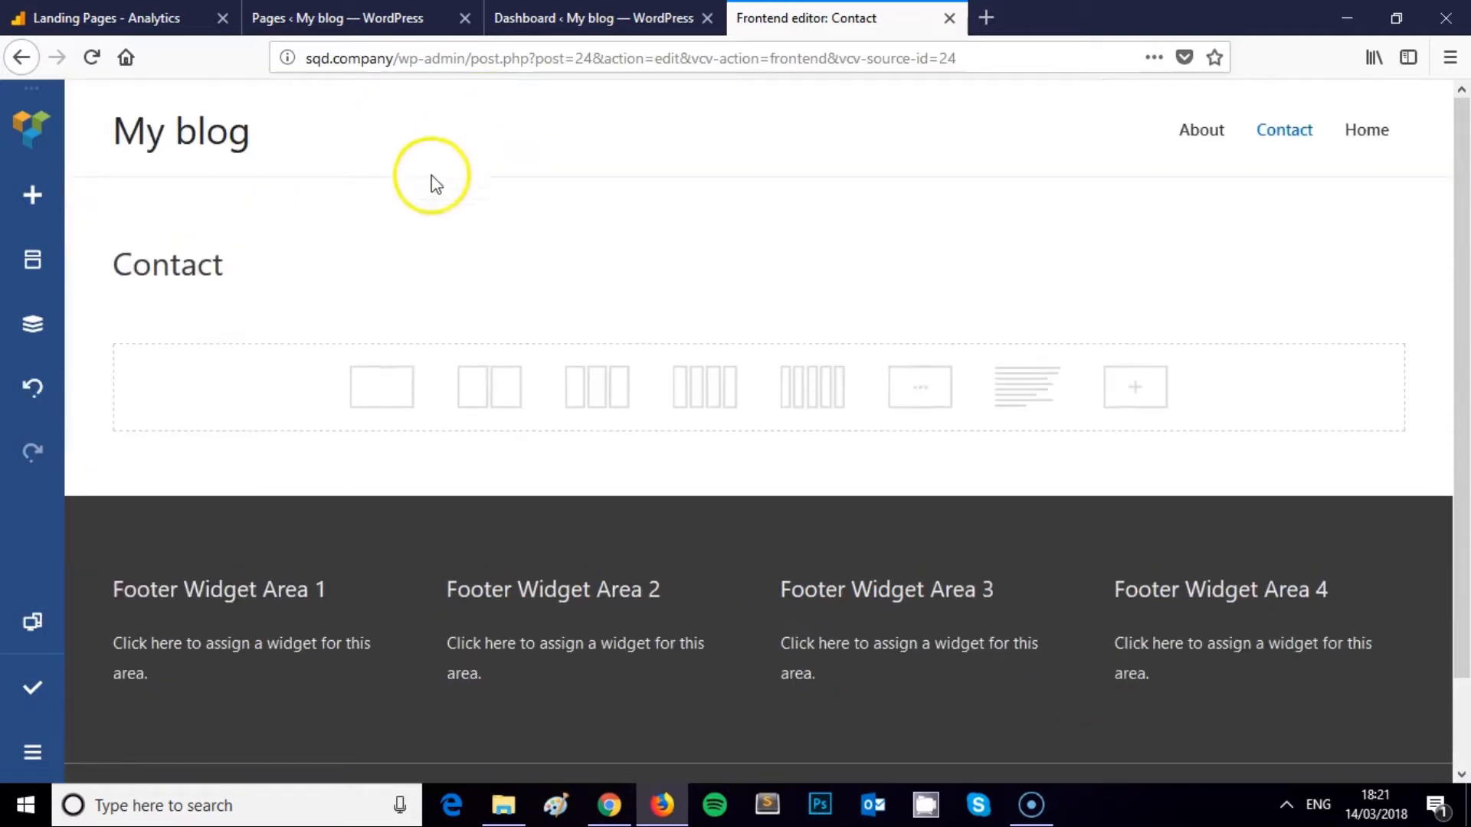
mouse_move(464, 315)
click(756, 321)
text(s)
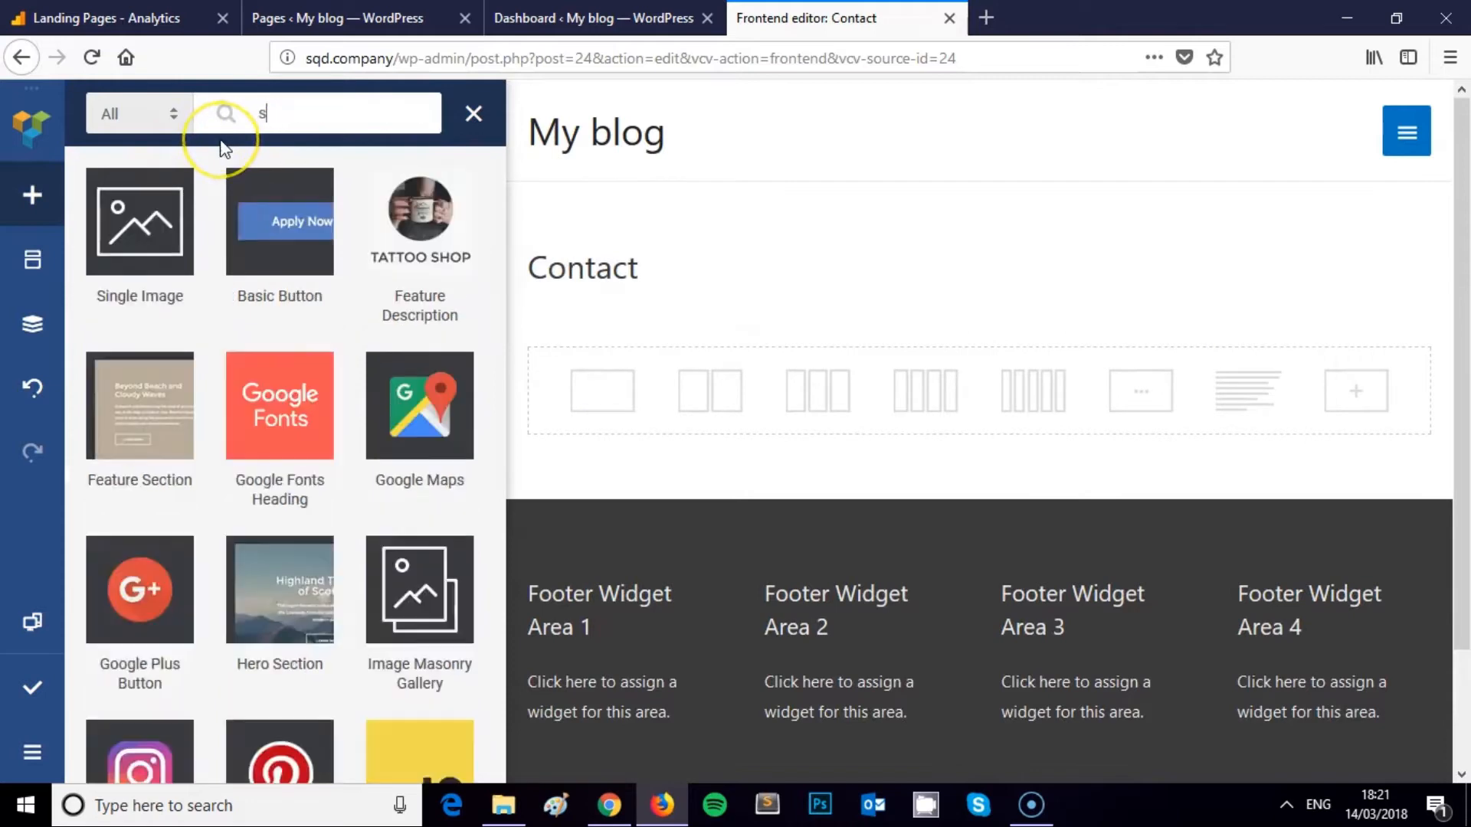
text(hortc)
click(139, 222)
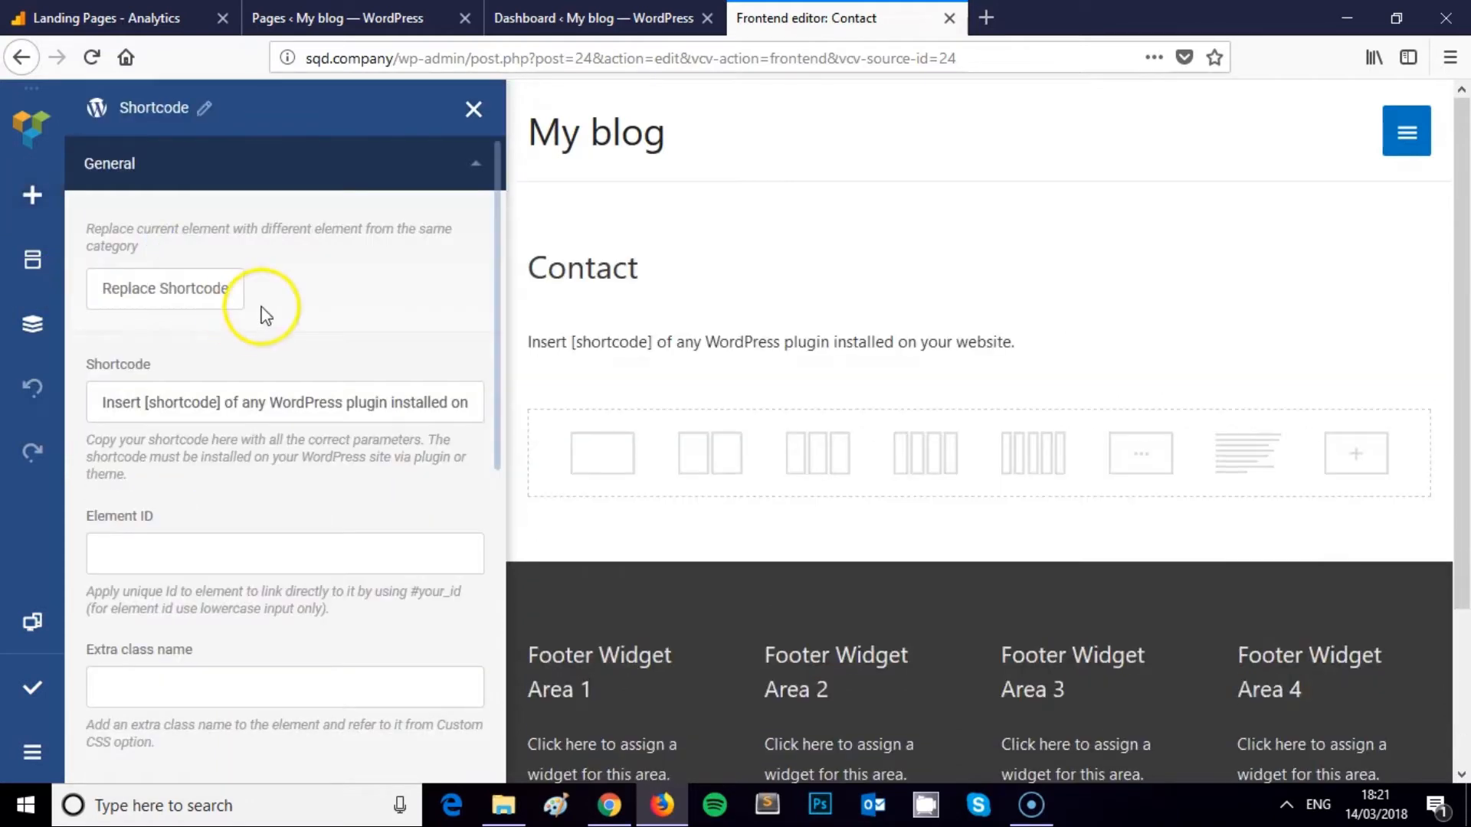
Replace the Shortcode field's placeholder with the Contact form 1 shortcode and close its settings
click(121, 408)
key(ctrl+a)
key(BackSpace)
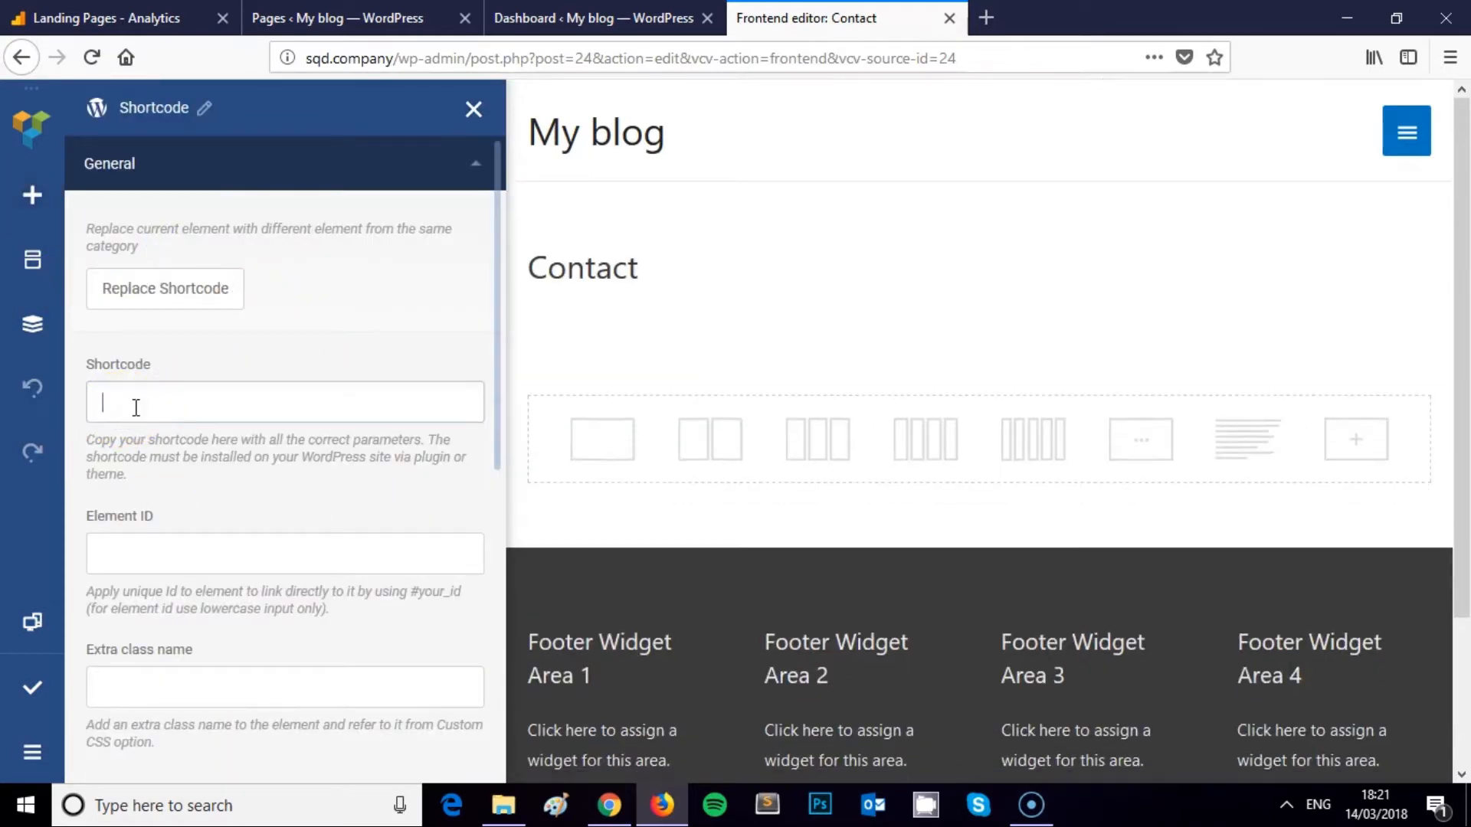
key(ctrl+v)
scroll(939, 406, down, 10)
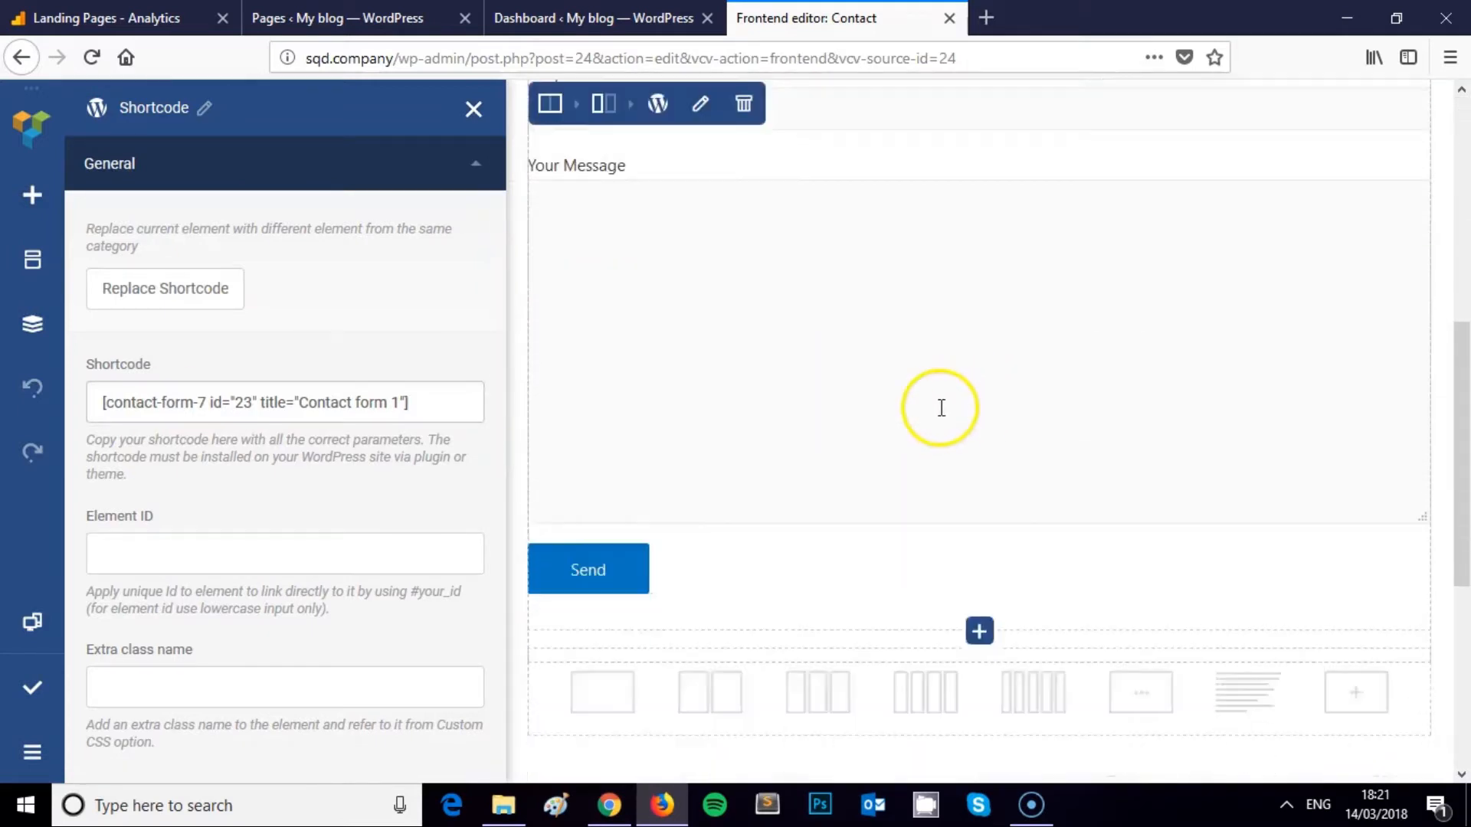
scroll(939, 407, up, 5)
scroll(939, 407, up, 5)
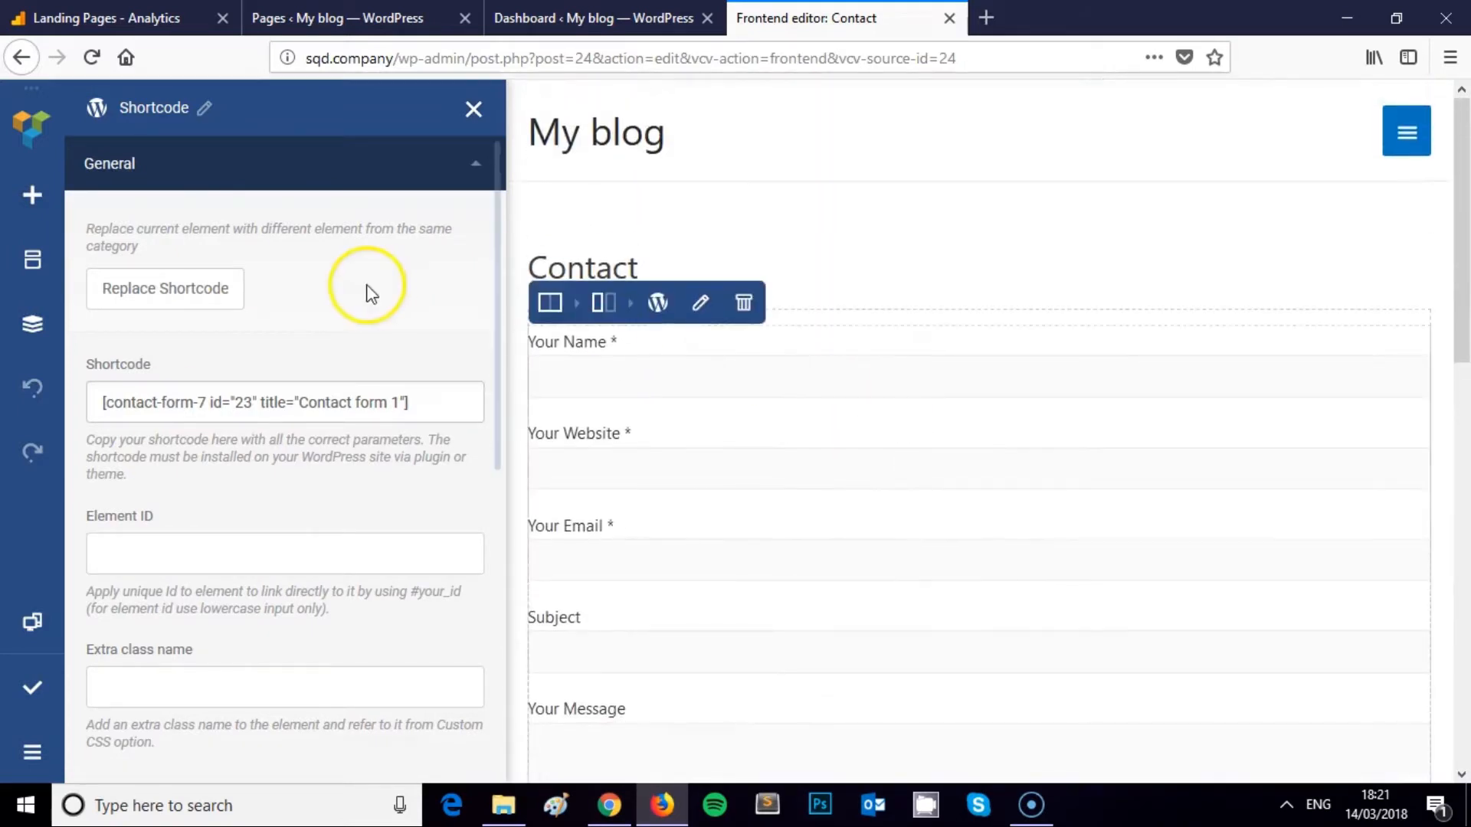
click(473, 114)
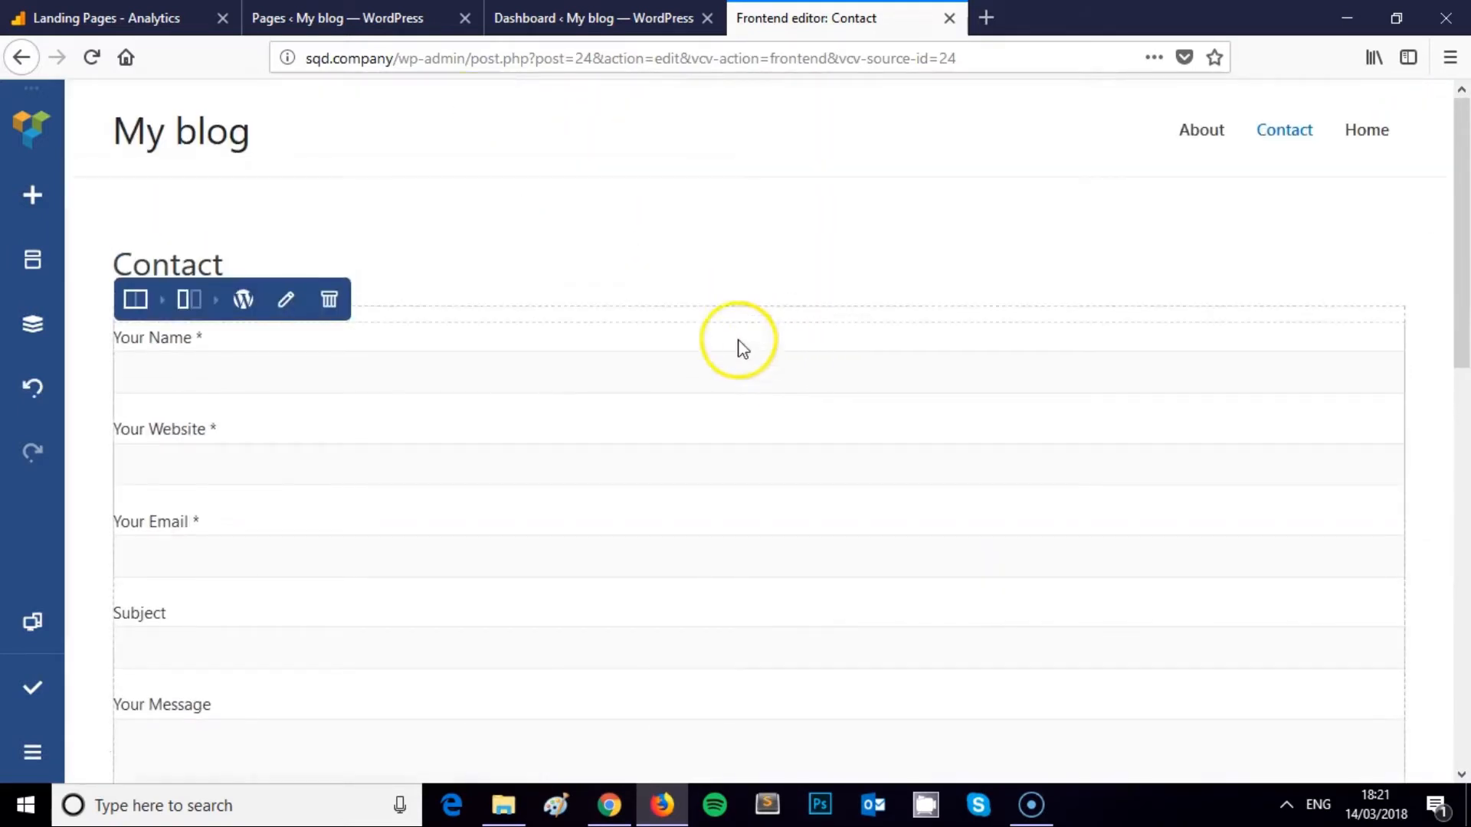
scroll(663, 444, down, 4)
scroll(636, 351, up, 2)
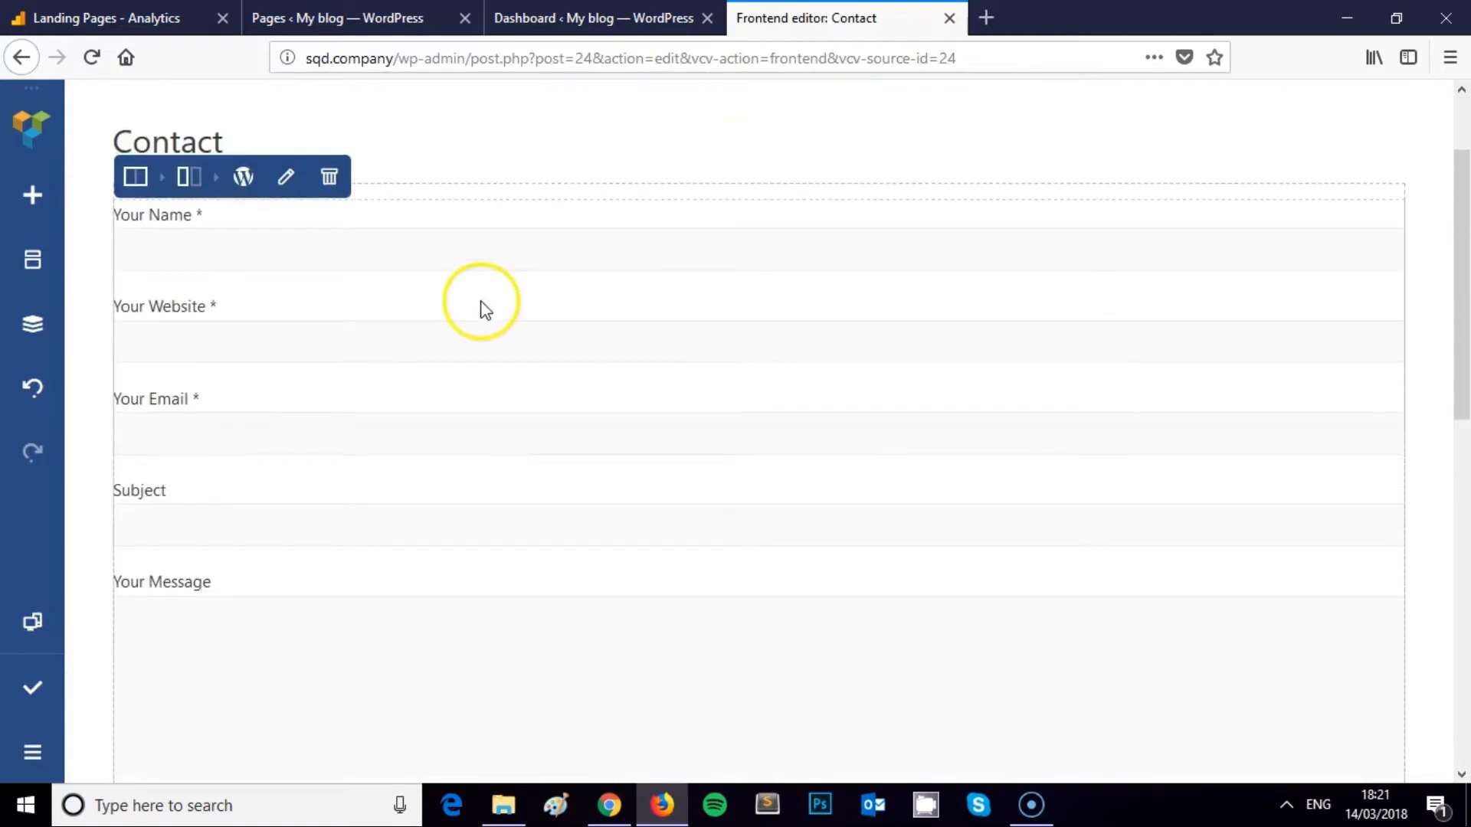
scroll(420, 269, up, 2)
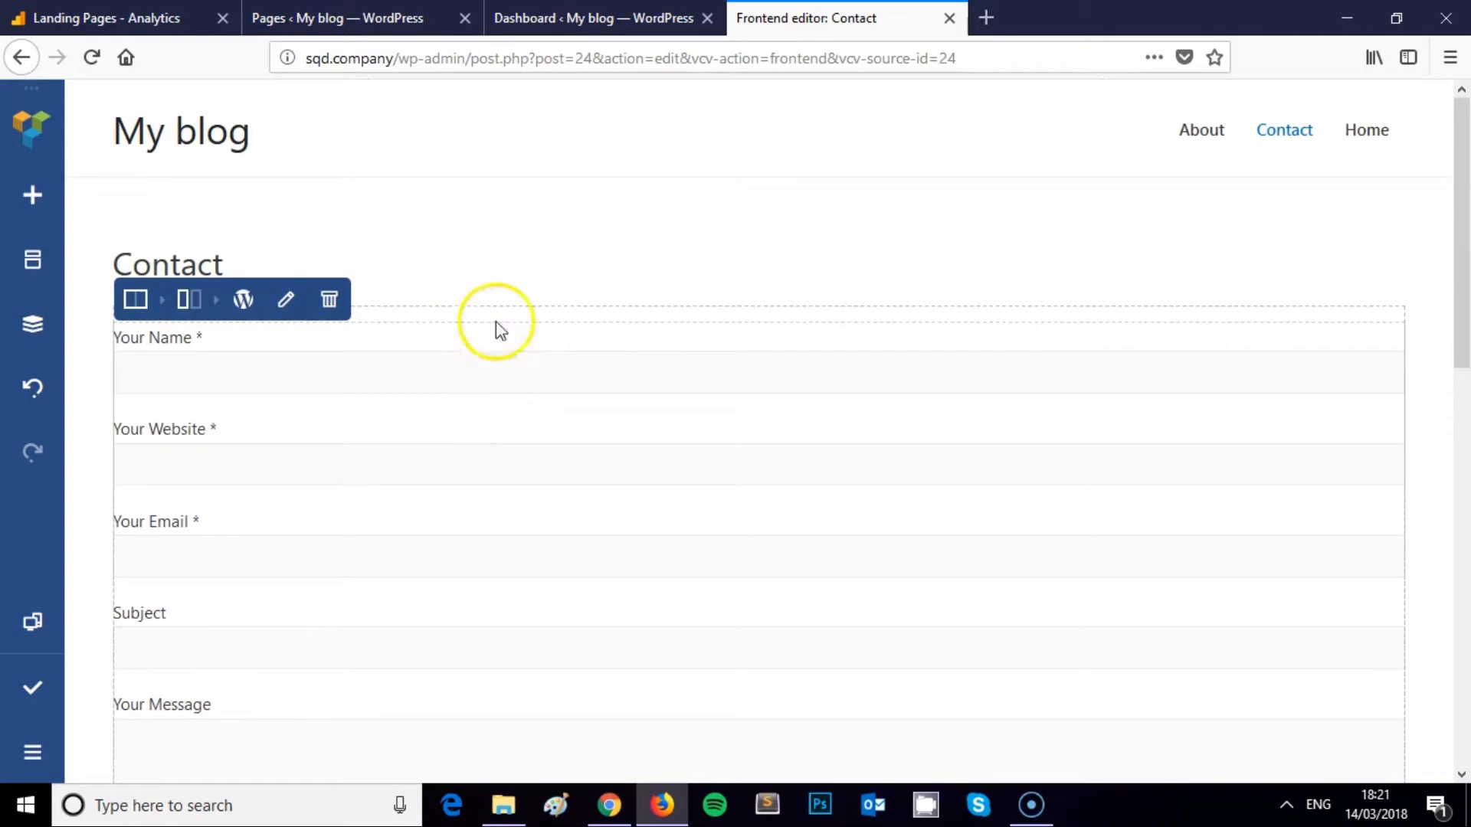
click(589, 17)
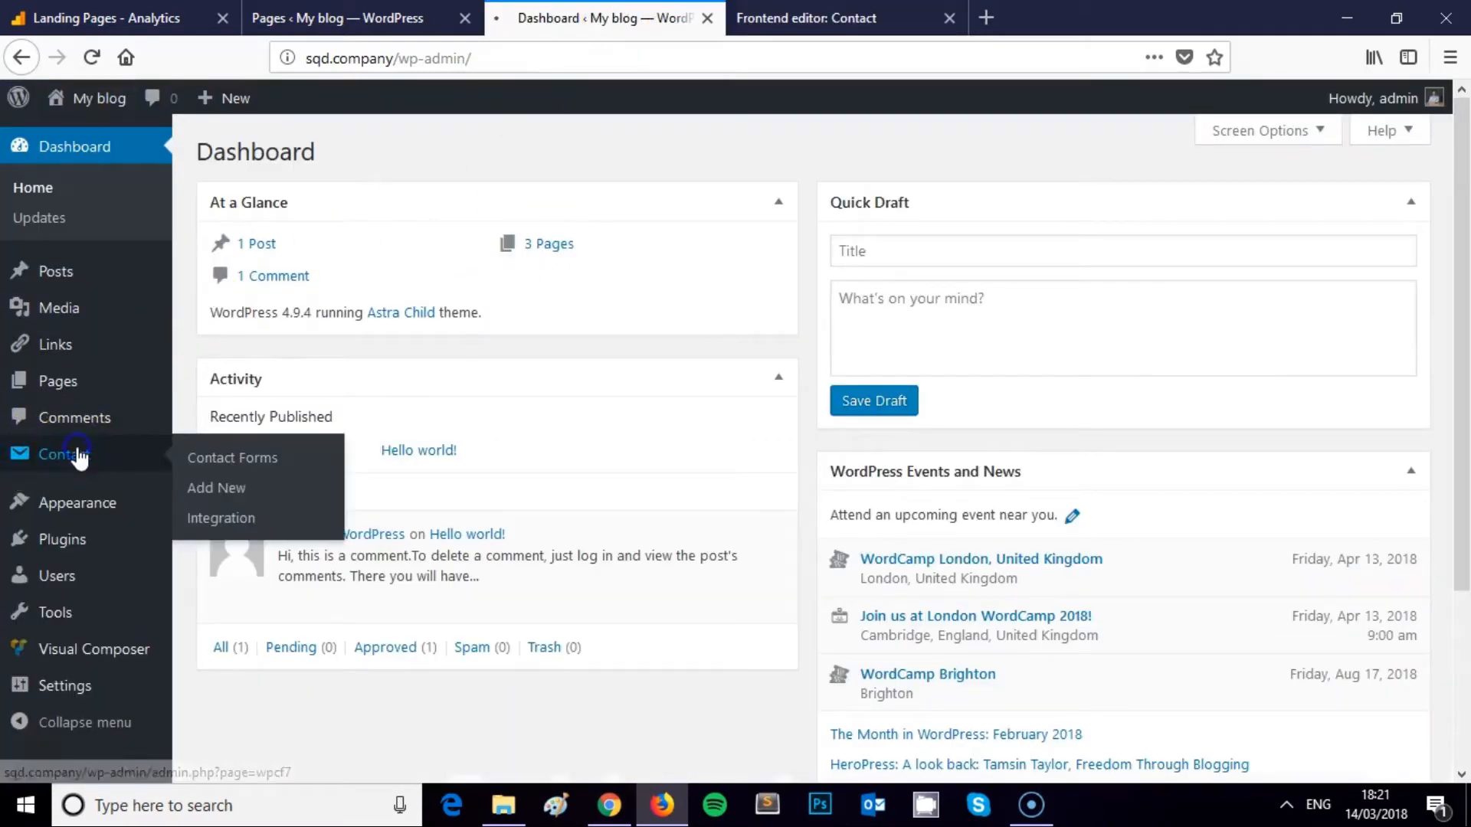
Open Contact form 1's template and compare it with the form embedded on the Contact page
click(76, 457)
click(256, 627)
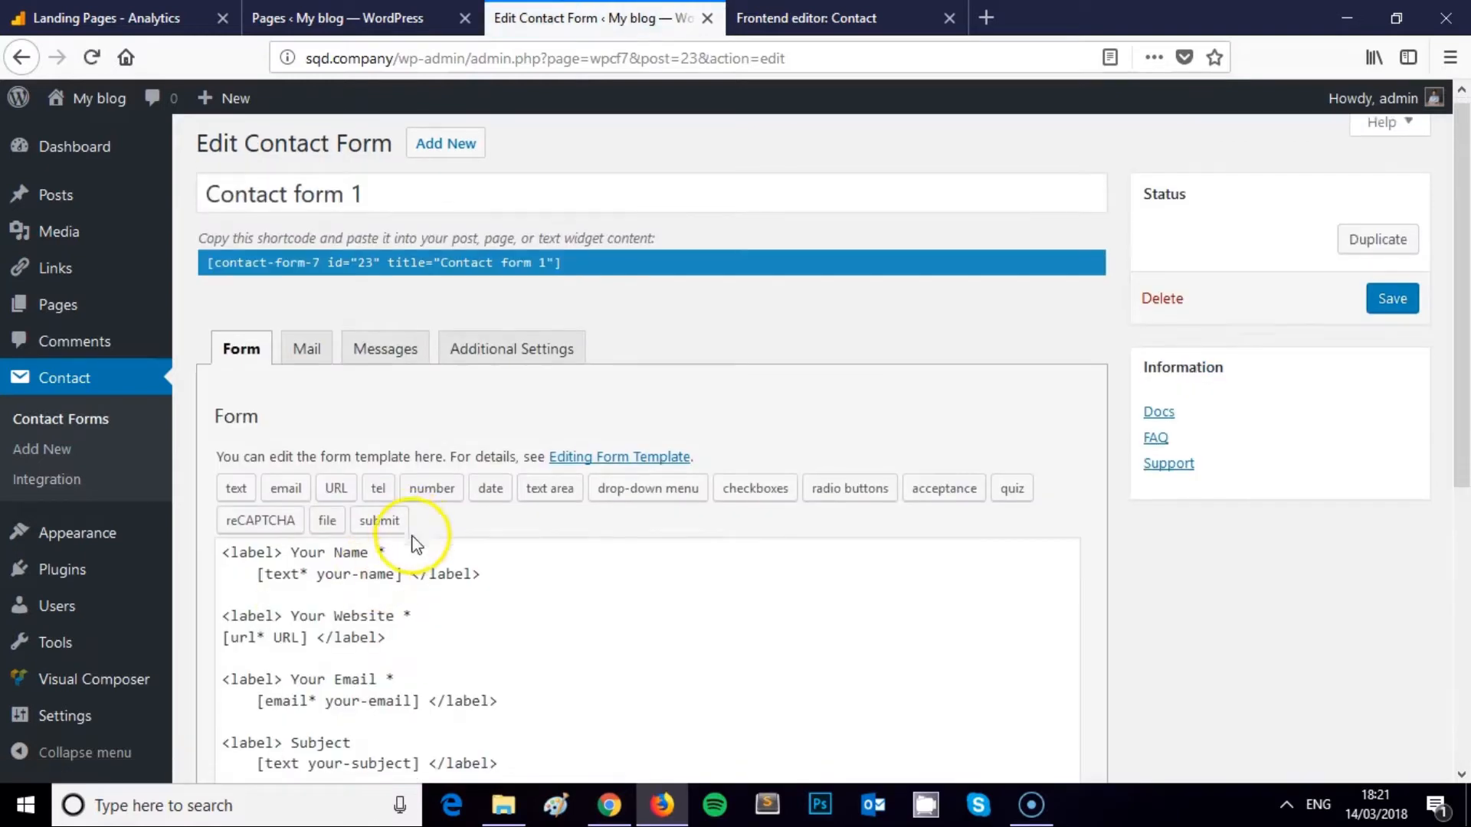
scroll(470, 531, down, 3)
click(821, 16)
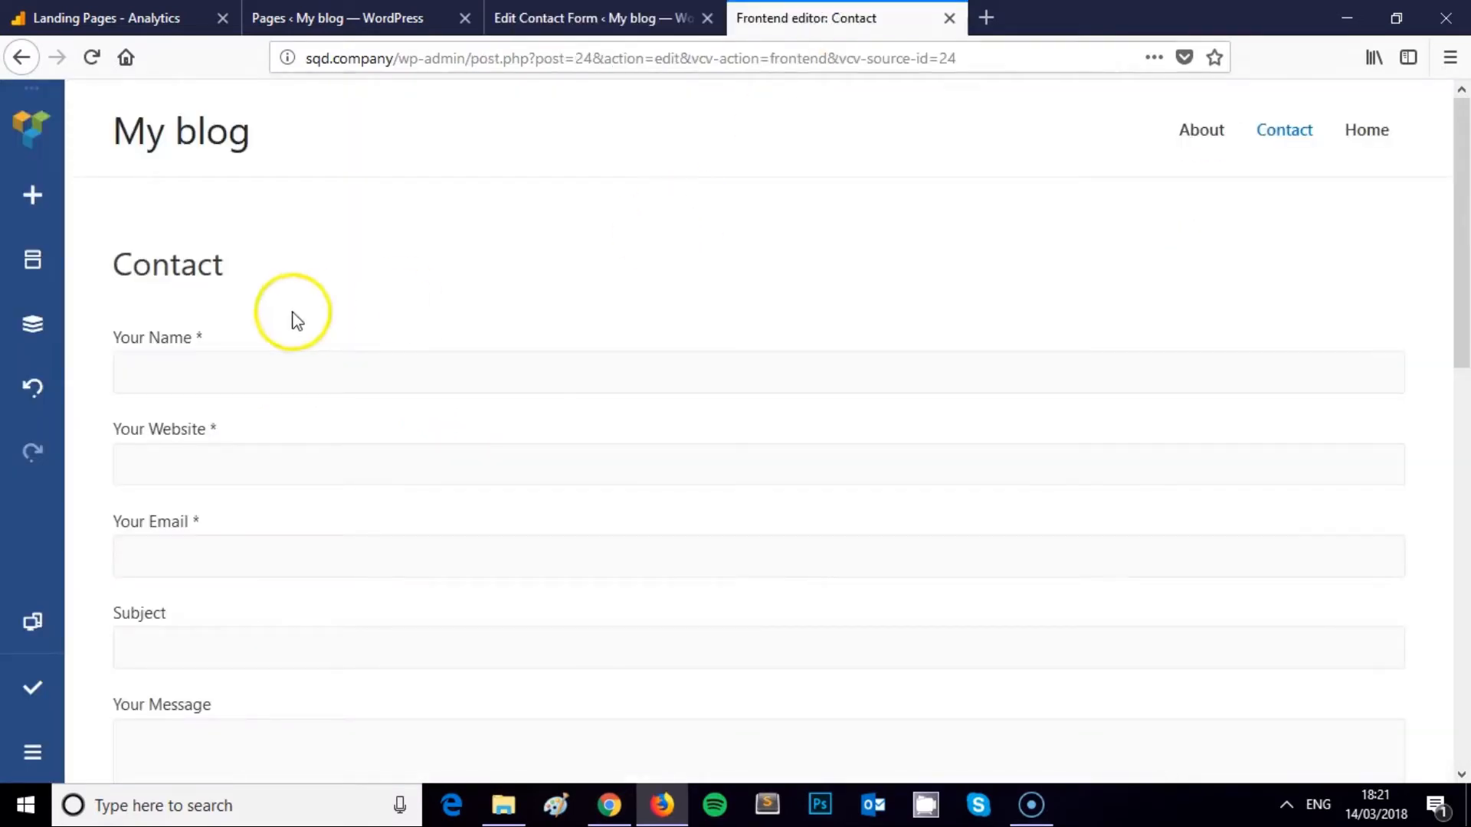
click(579, 17)
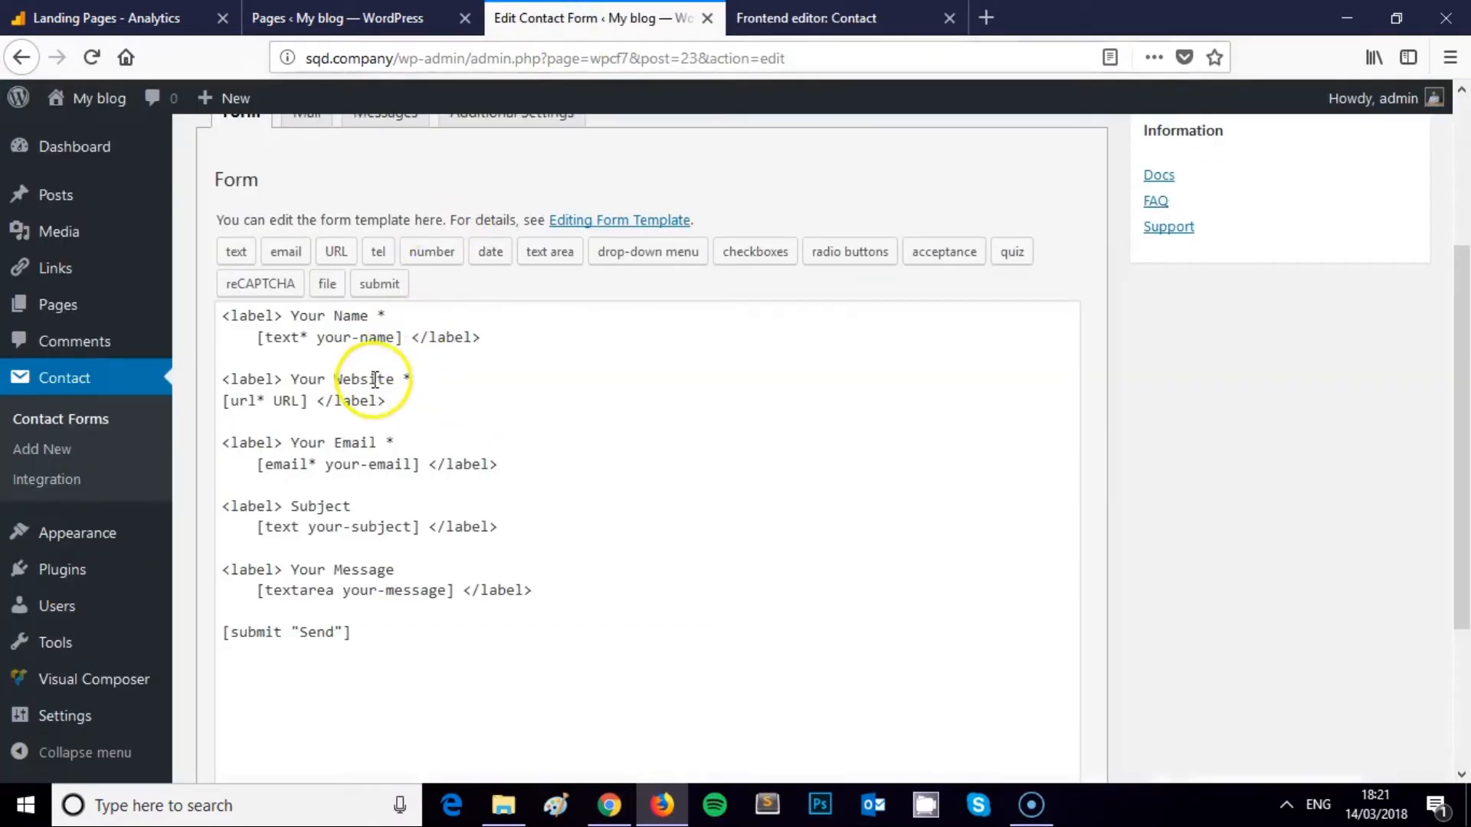
click(783, 21)
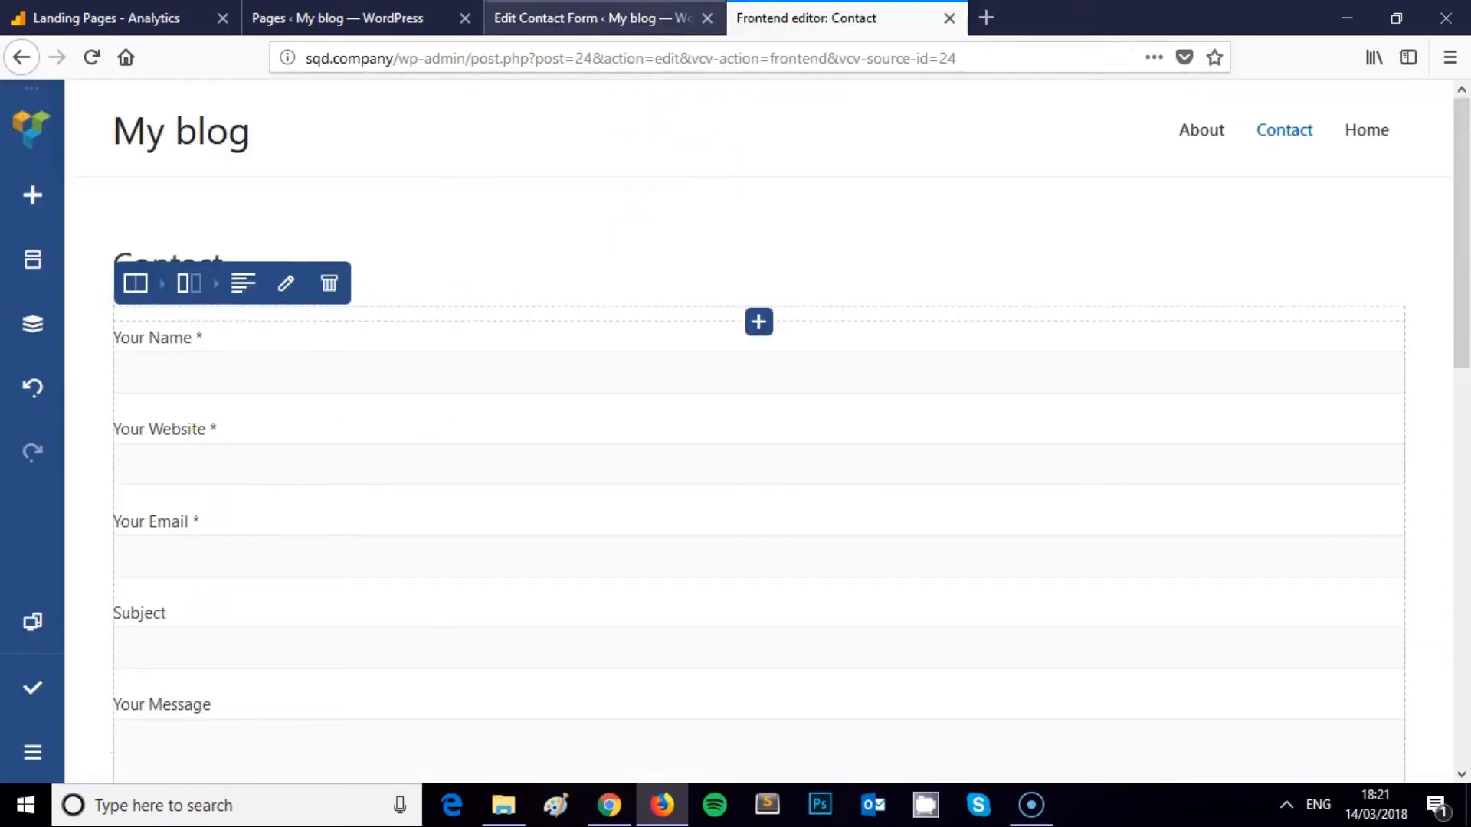
click(582, 19)
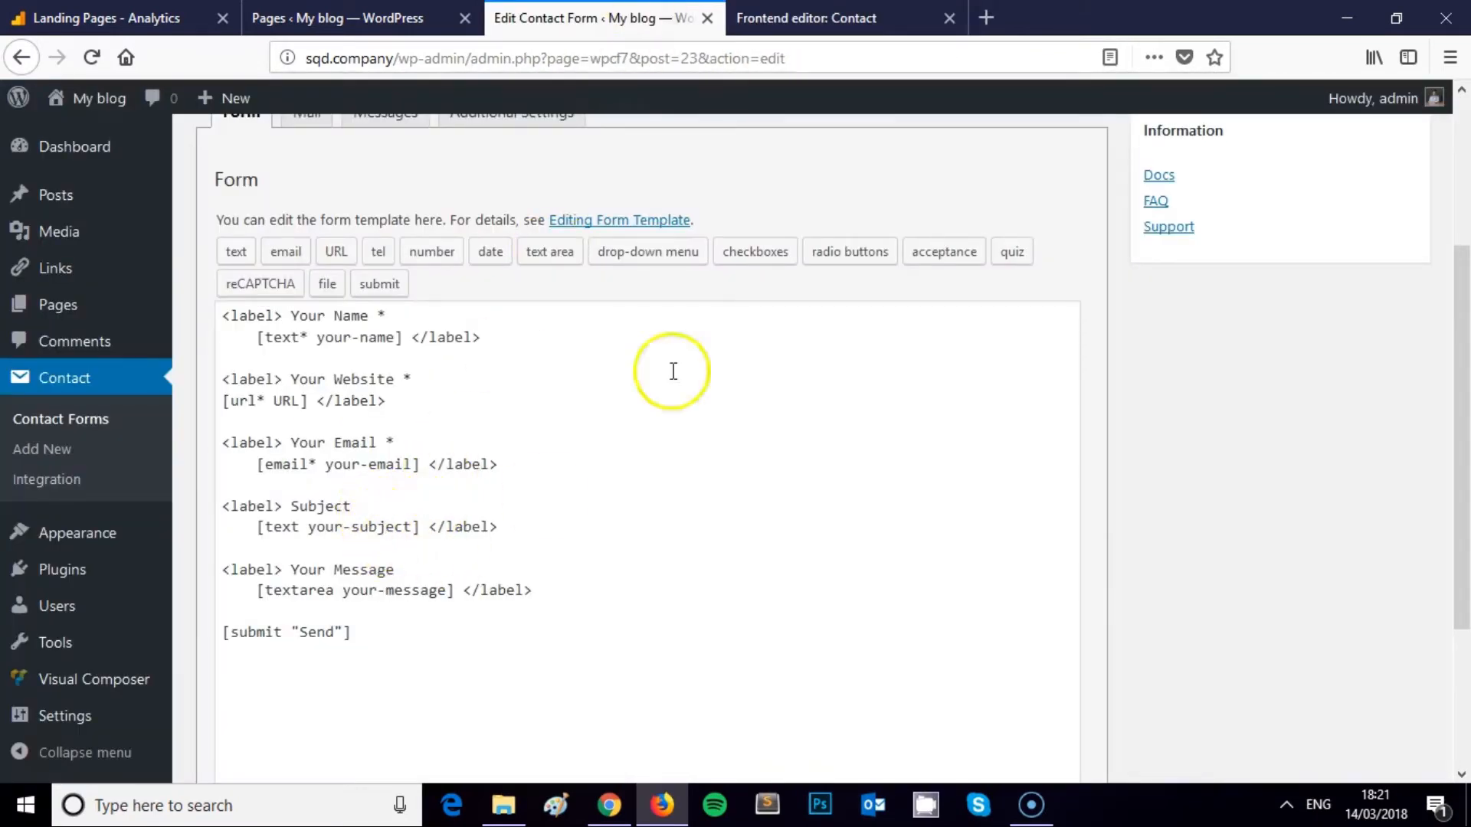
click(900, 21)
scroll(174, 417, down, 5)
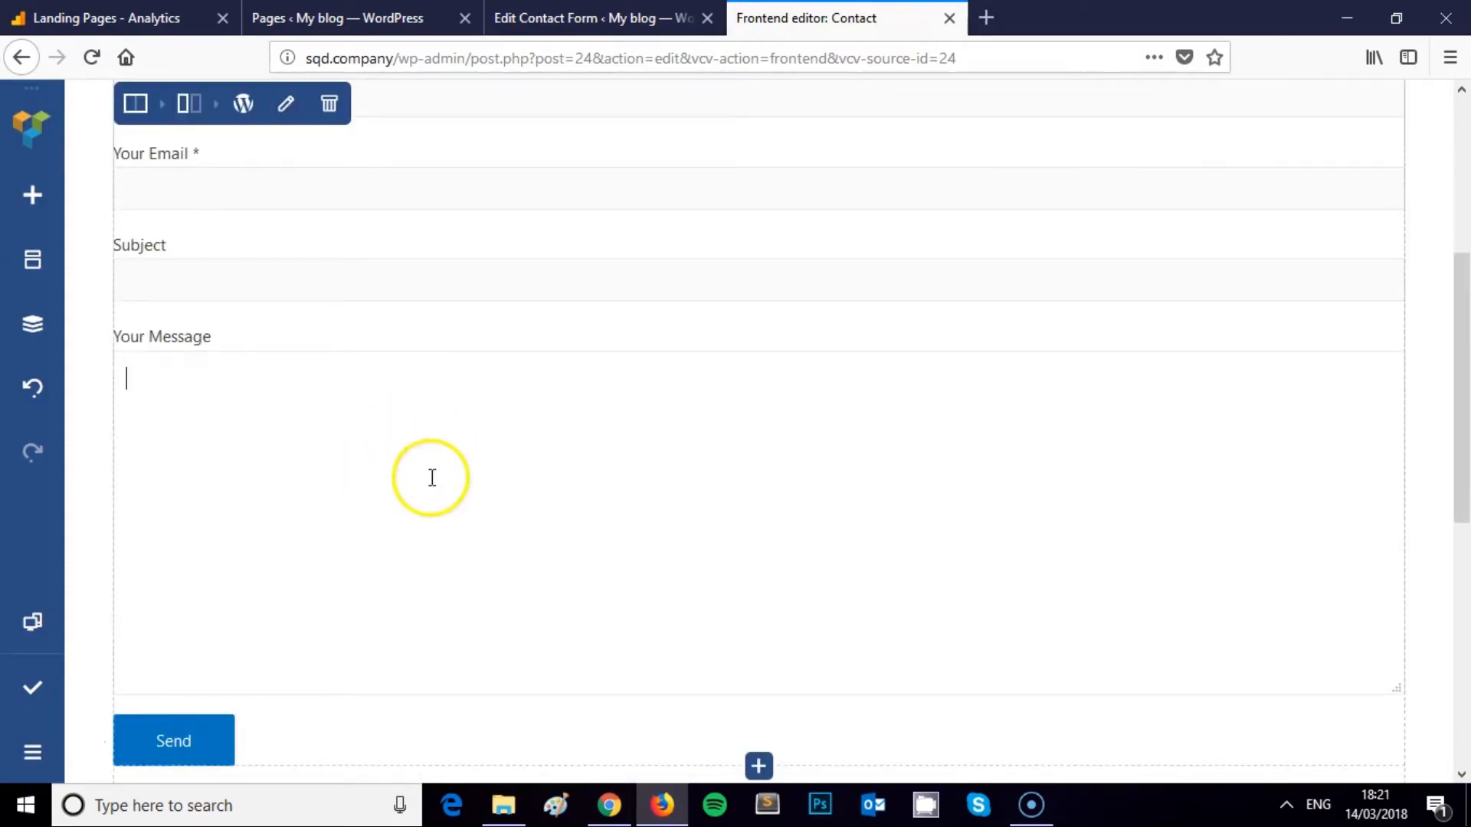
Publish the Contact page changes in Visual Composer
scroll(430, 555, up, 6)
scroll(435, 555, down, 3)
scroll(434, 555, down, 5)
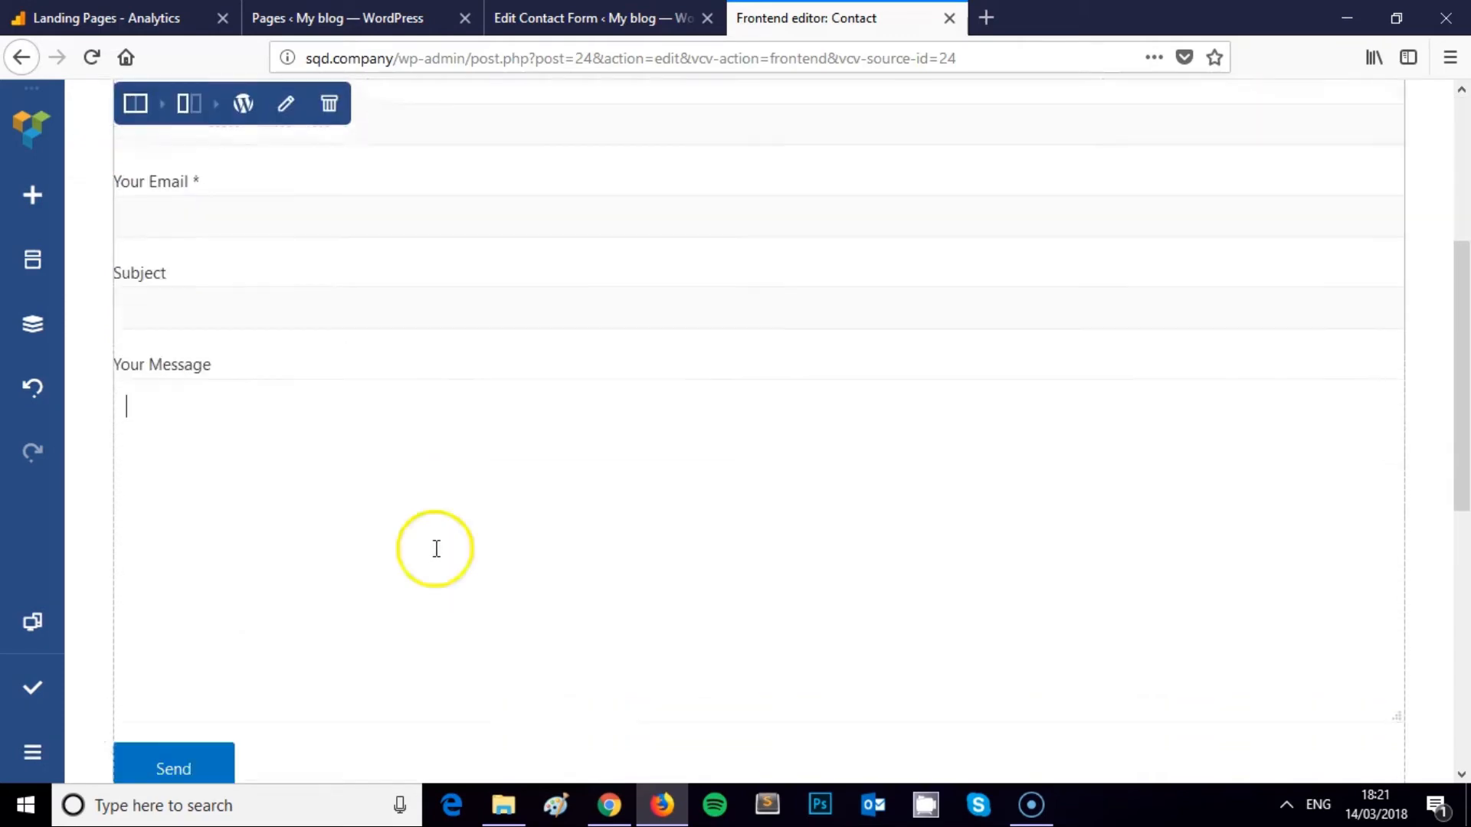
scroll(414, 416, up, 2)
scroll(413, 416, up, 5)
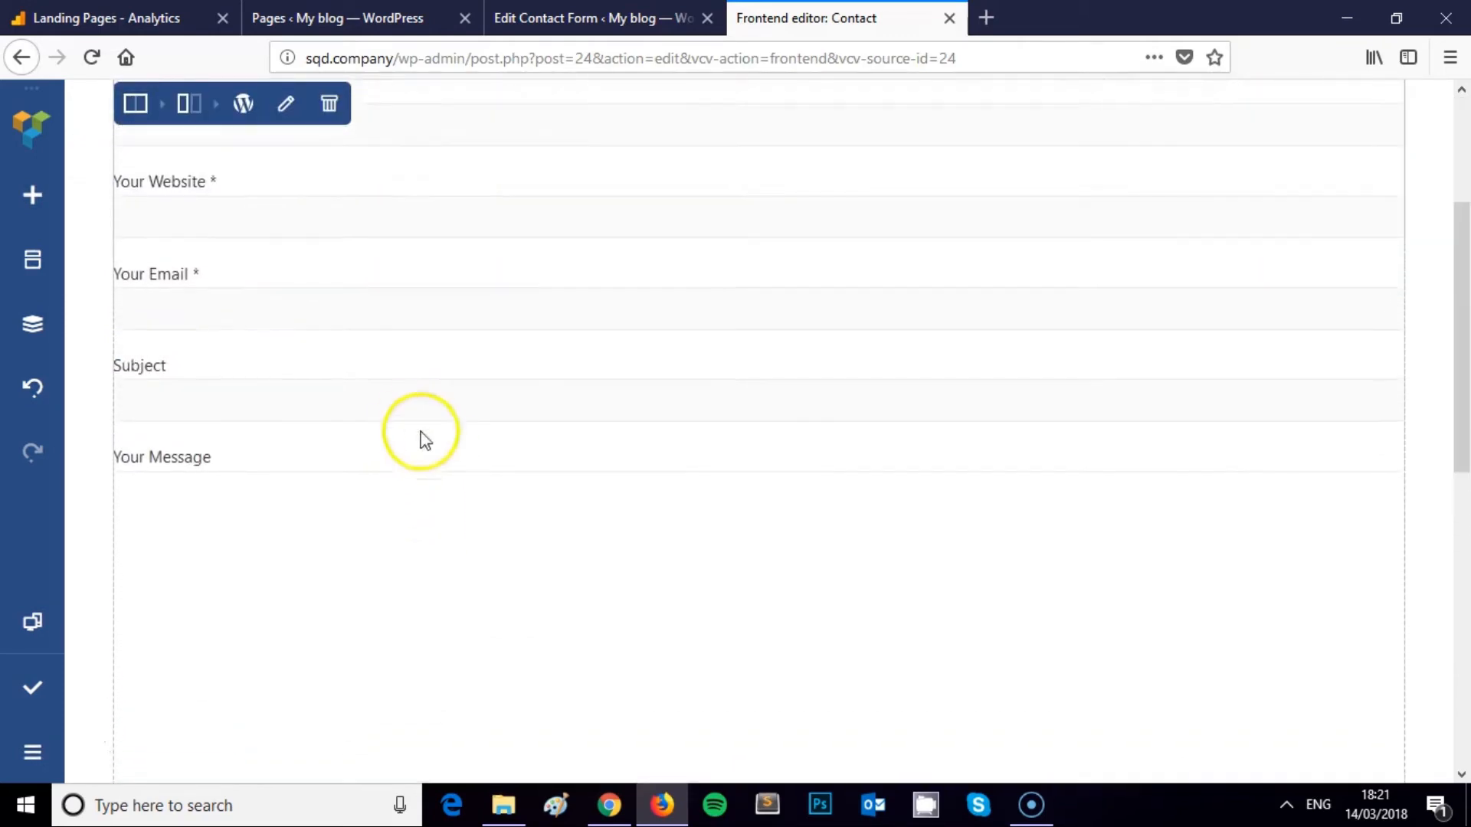
scroll(436, 450, down, 5)
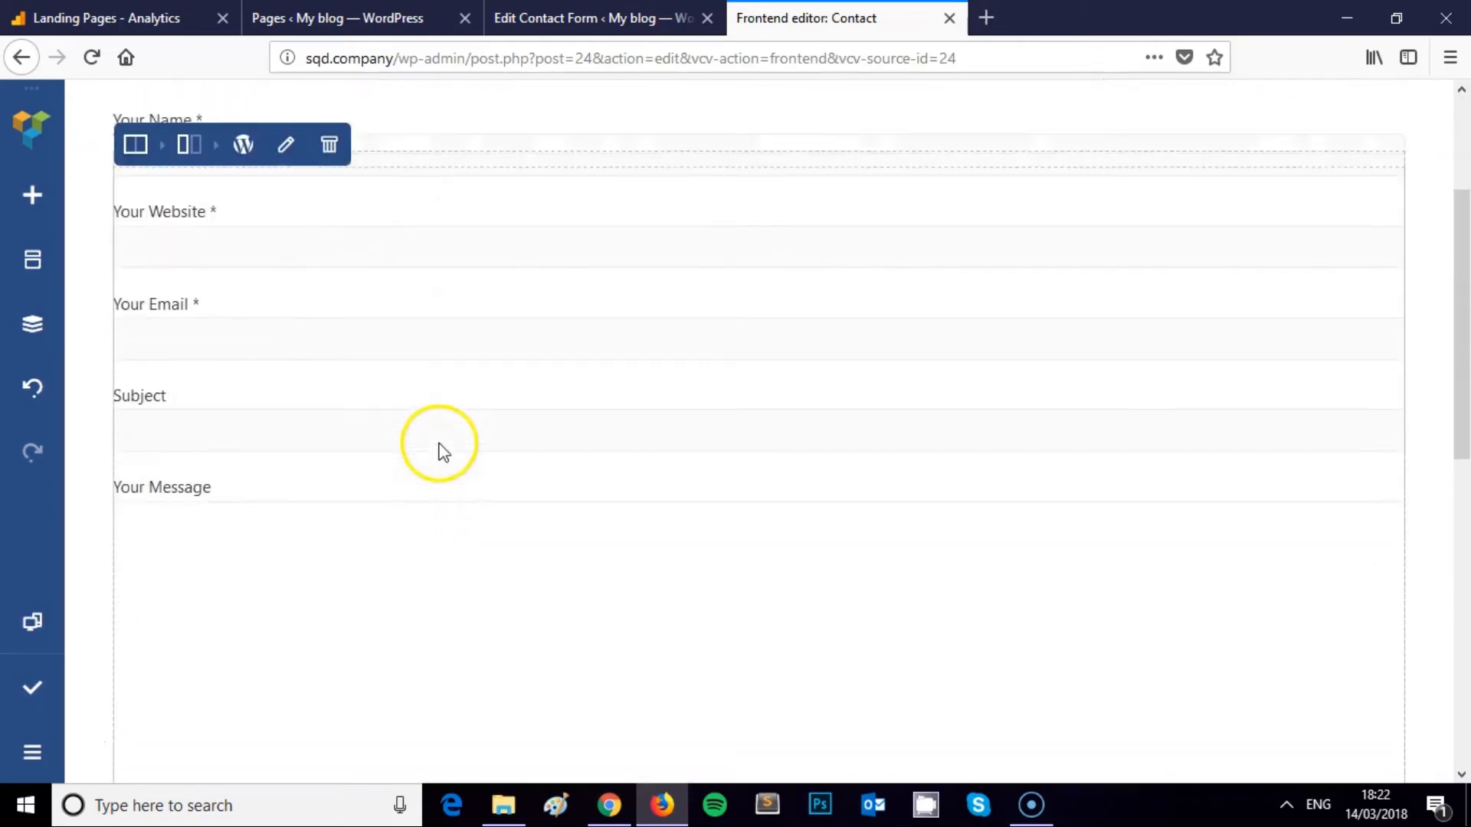
click(32, 685)
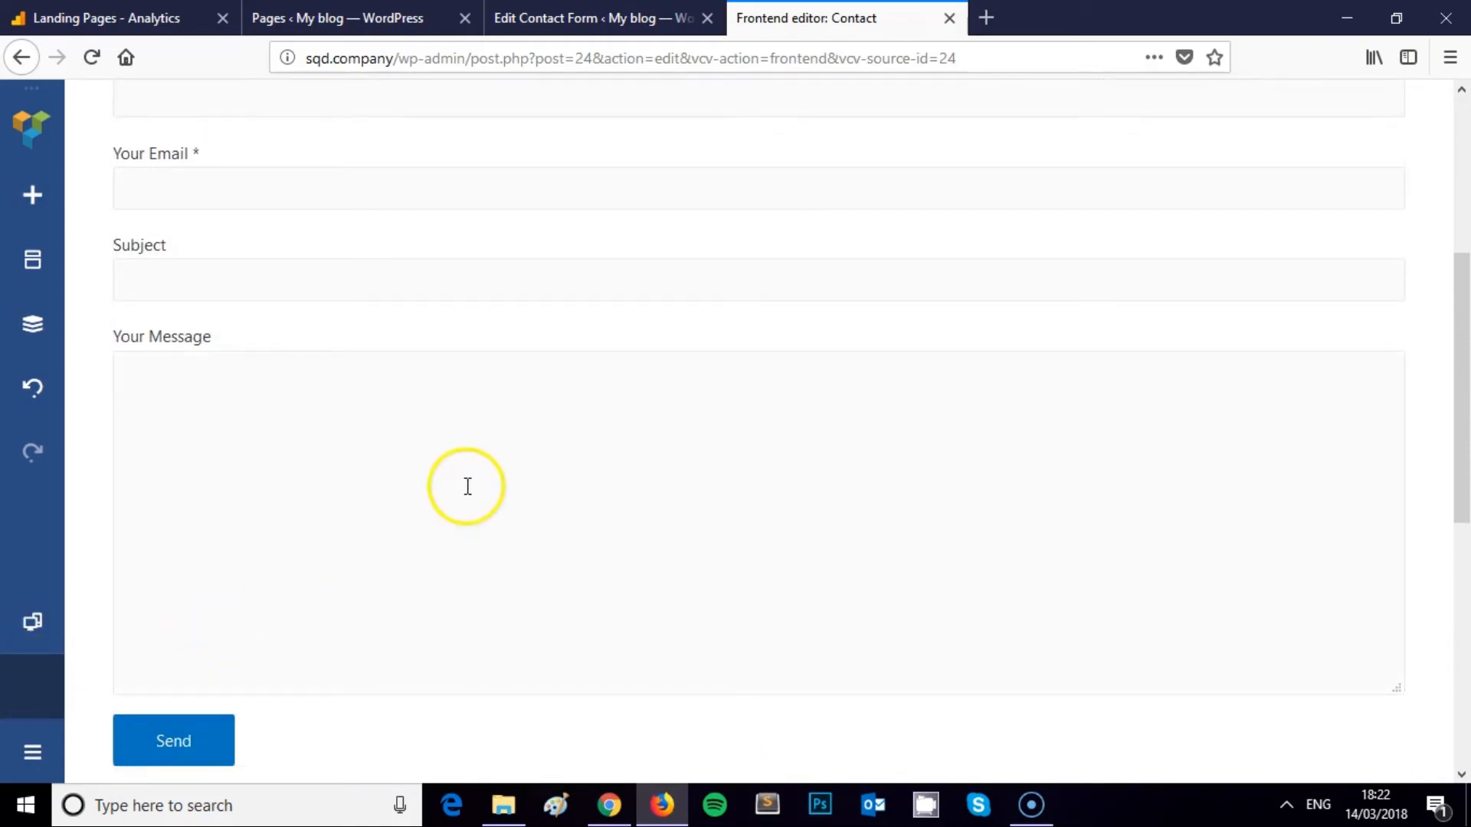
Open the live Contact page in a new tab from the Pages list's View link
scroll(460, 490, up, 1)
scroll(467, 490, up, 4)
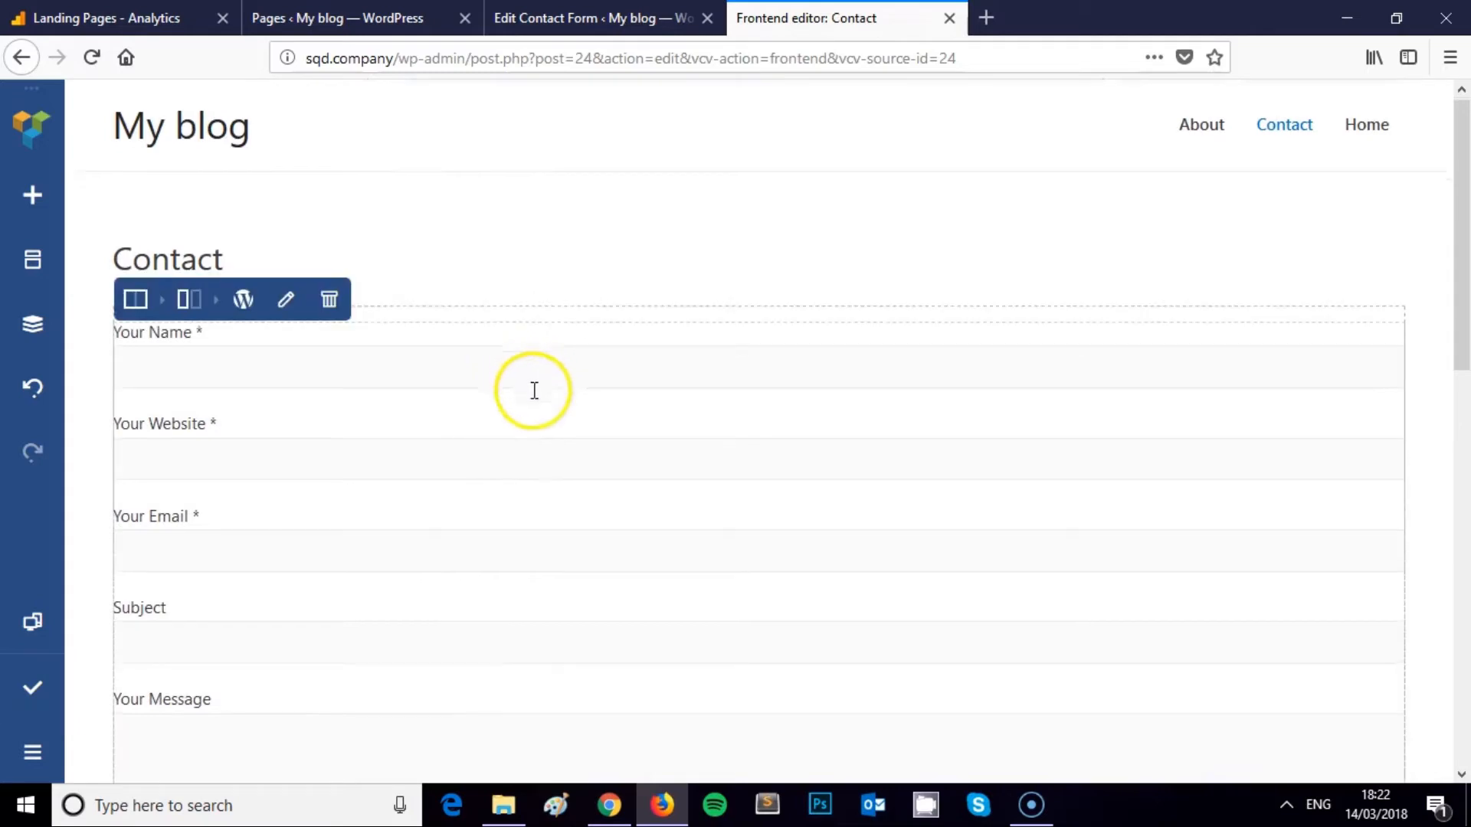
key(ctrl+shift+Tab)
scroll(383, 246, up, 2)
right_click(58, 306)
click(129, 325)
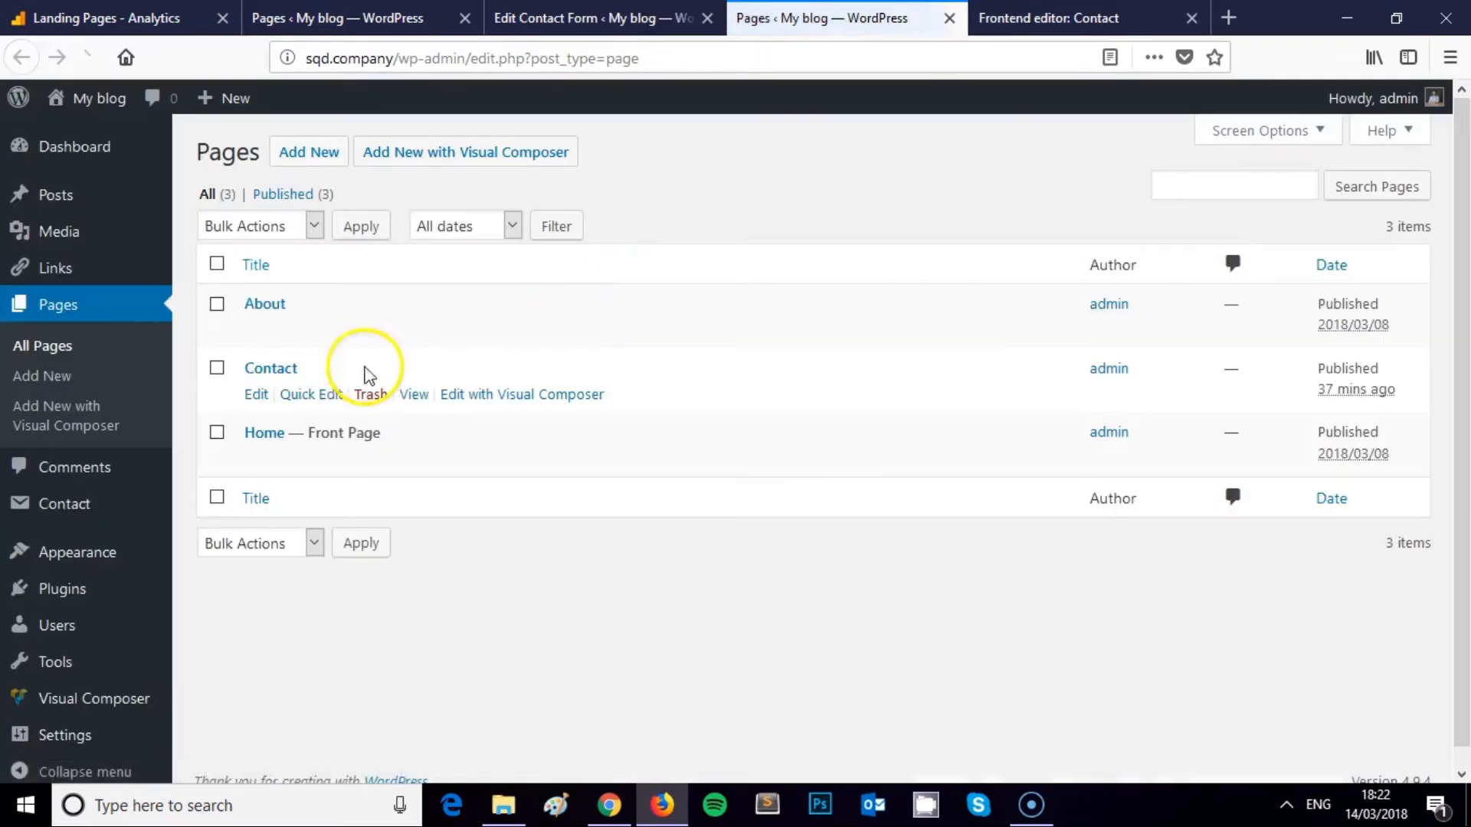
right_click(412, 390)
click(490, 402)
click(940, 17)
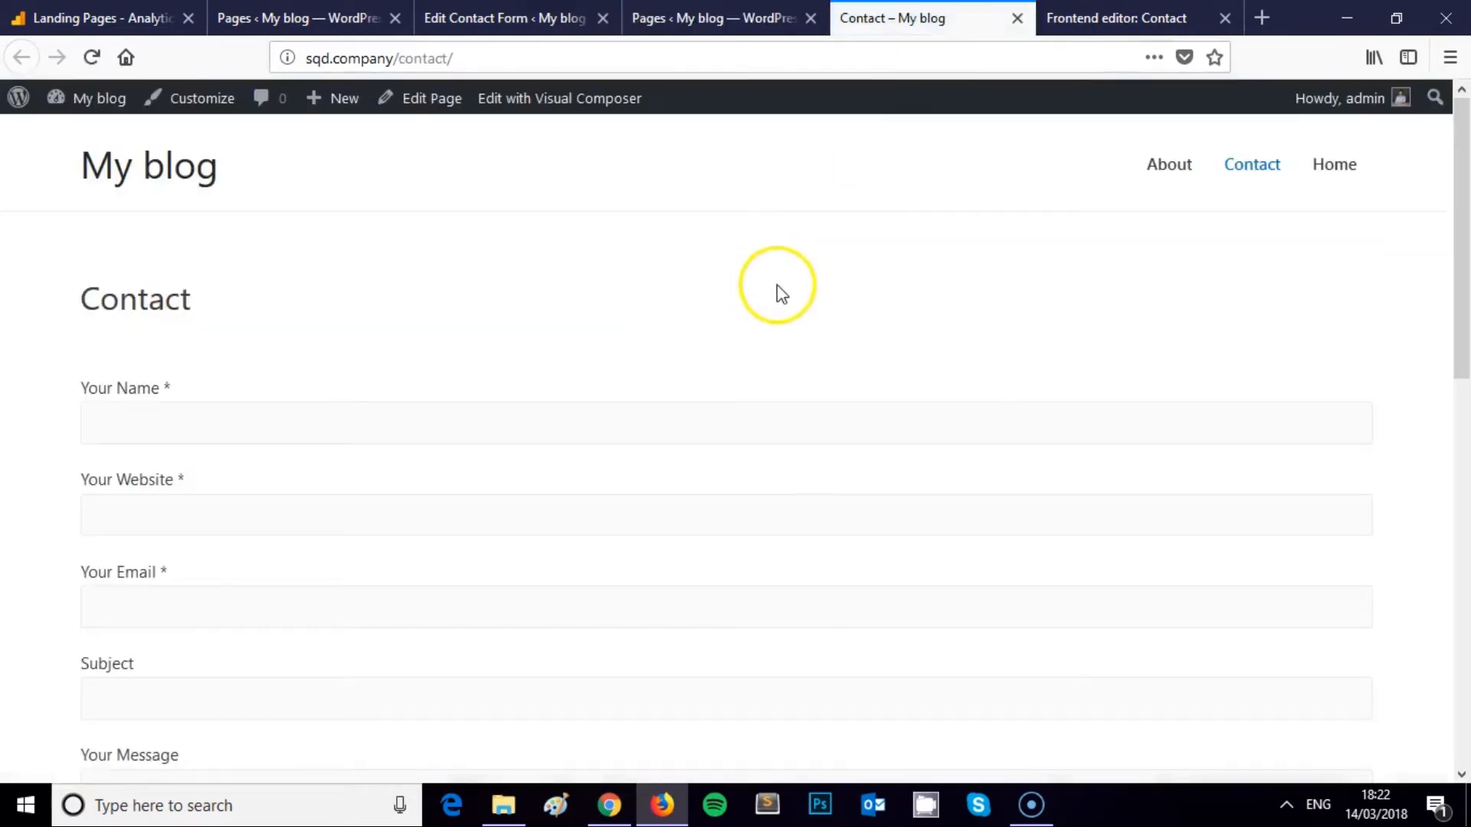
Enter the sender's name, the website squareinternet.co and a contact e-mail in the form
drag(80, 300, 192, 300)
click(244, 301)
click(203, 437)
scroll(236, 387, down, 8)
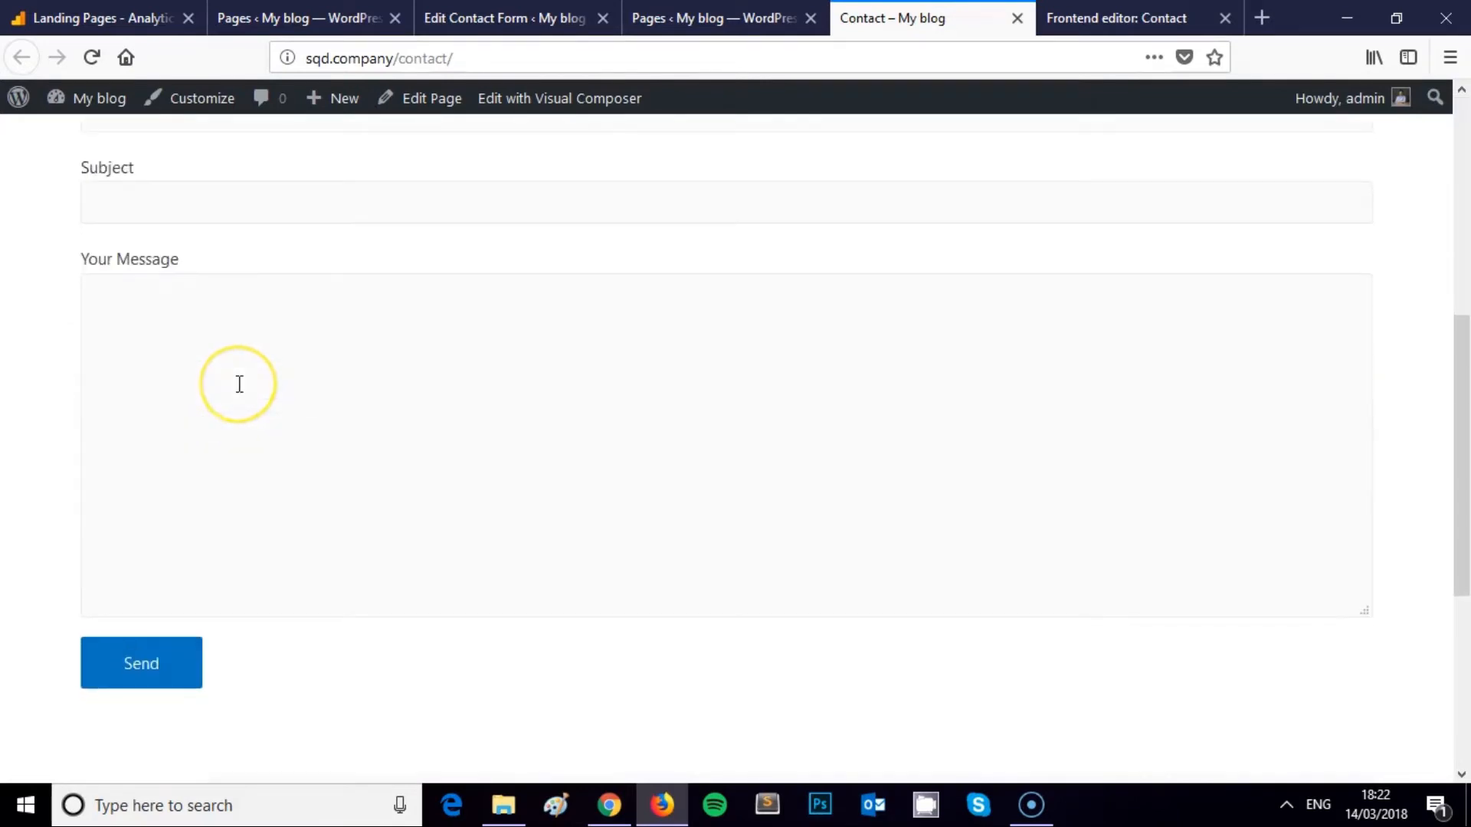
scroll(237, 384, up, 8)
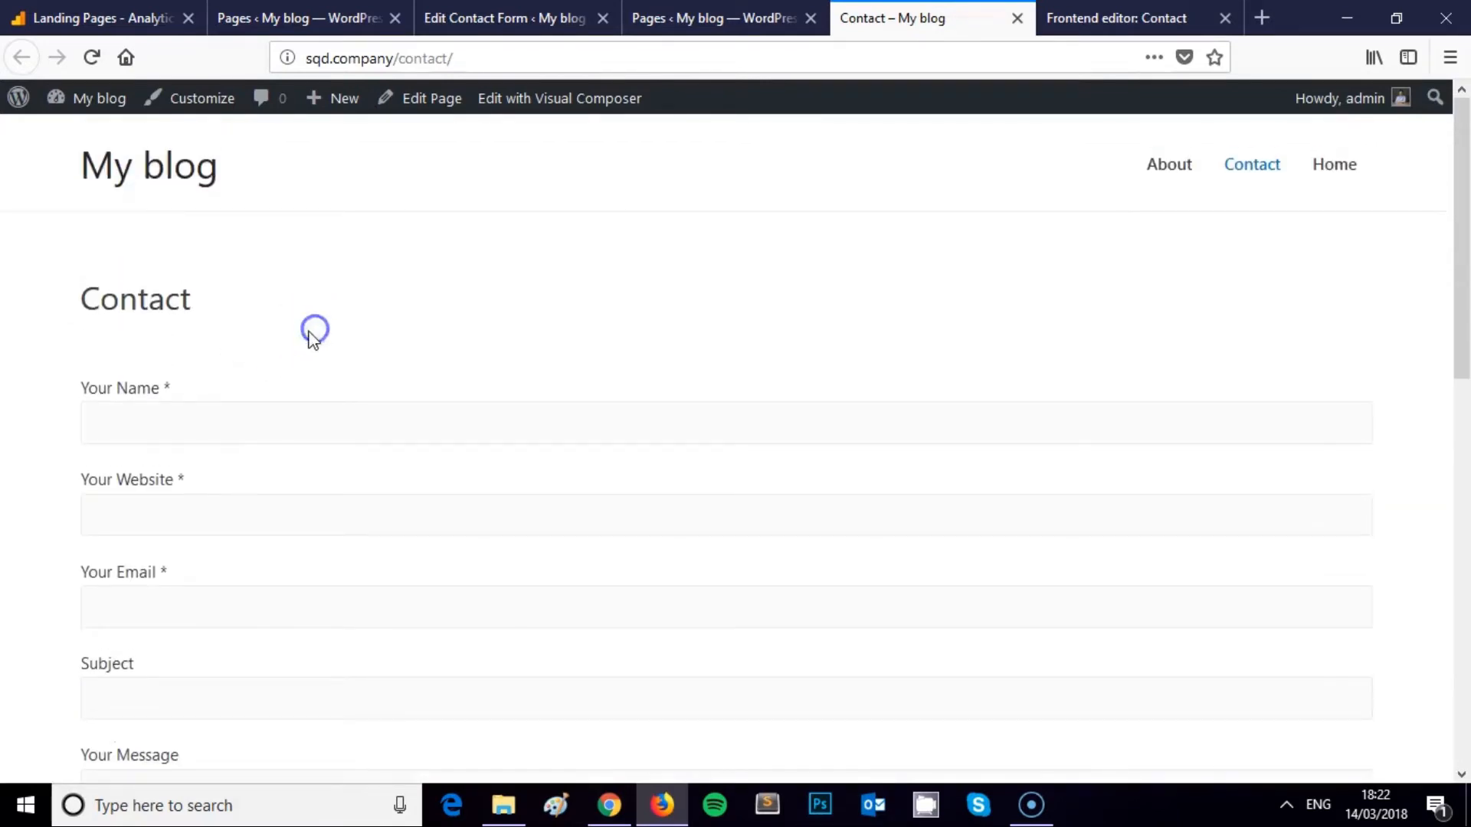
scroll(450, 370, down, 2)
text(James)
key(Tab)
text(squareinternet.co)
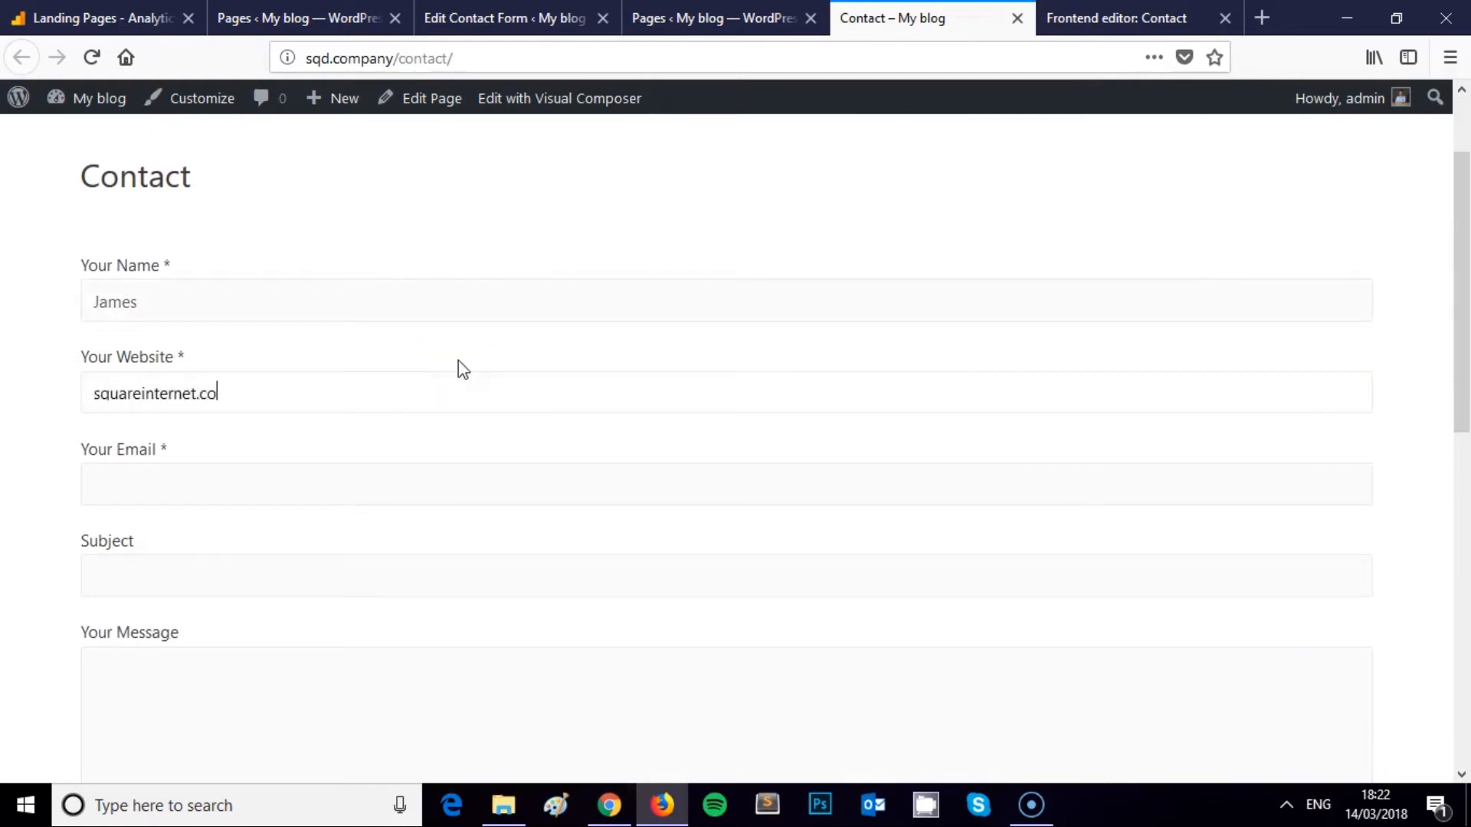
key(Tab)
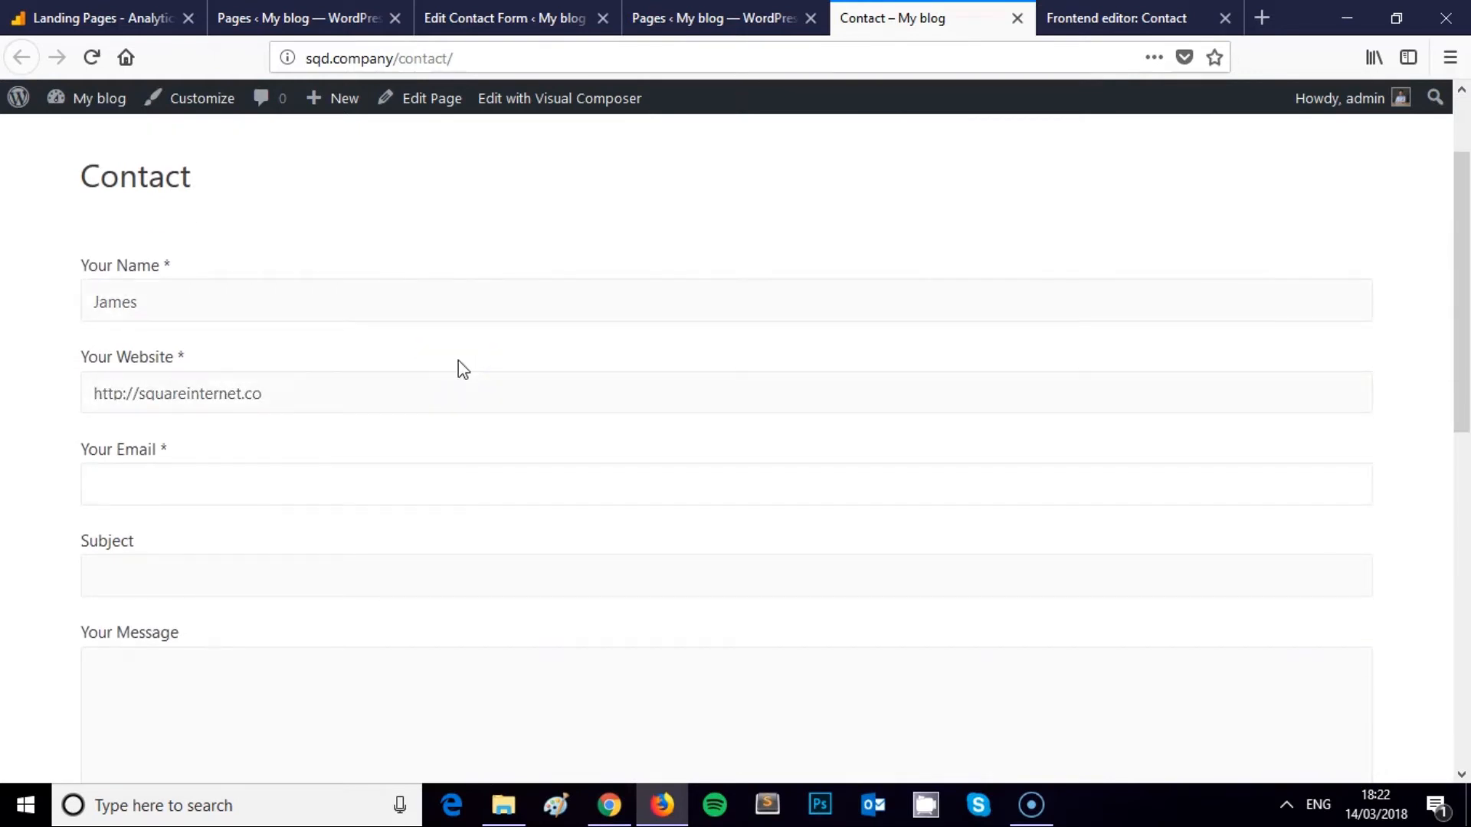
Fill in the subject 'Video tutorial walk through' and the message 'I'm submitting a contact form on contact form 7.'
key(Tab)
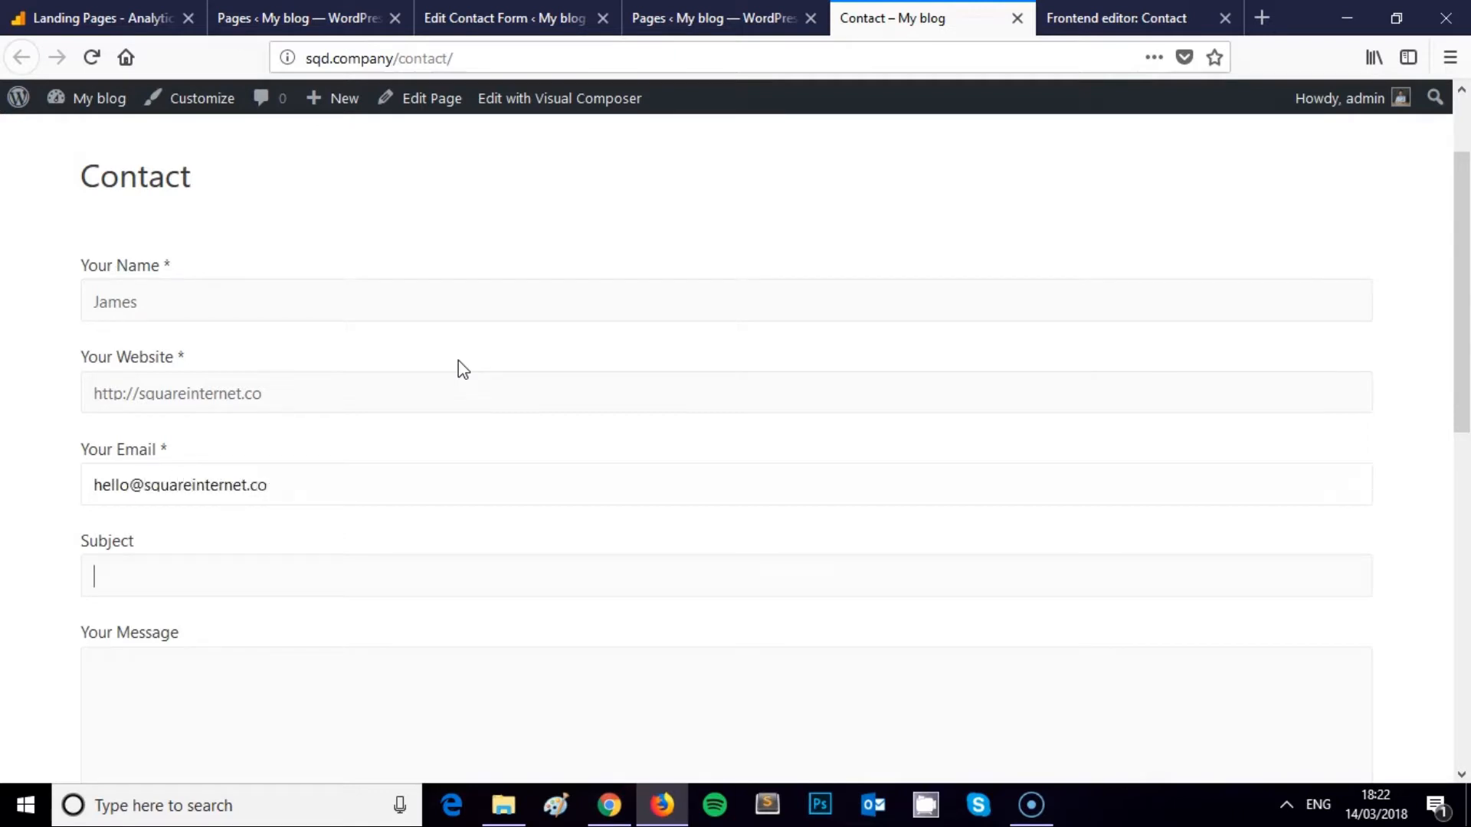
scroll(391, 364, down, 3)
scroll(390, 365, up, 1)
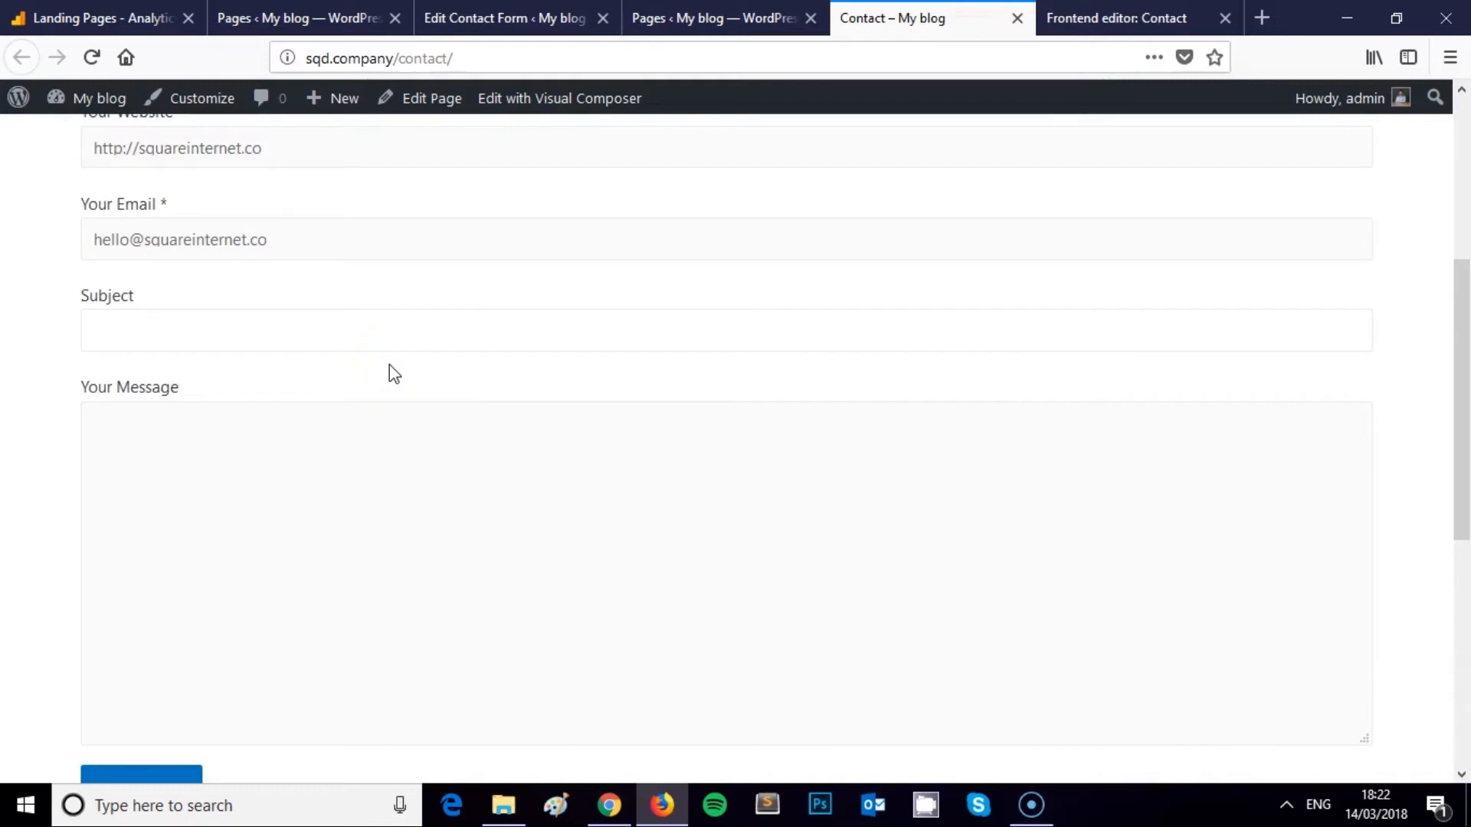
text(S)
key(BackSpace)
text(Video tutorial walk through)
key(Tab)
text(H)
key(BackSpace)
text(I'm subm)
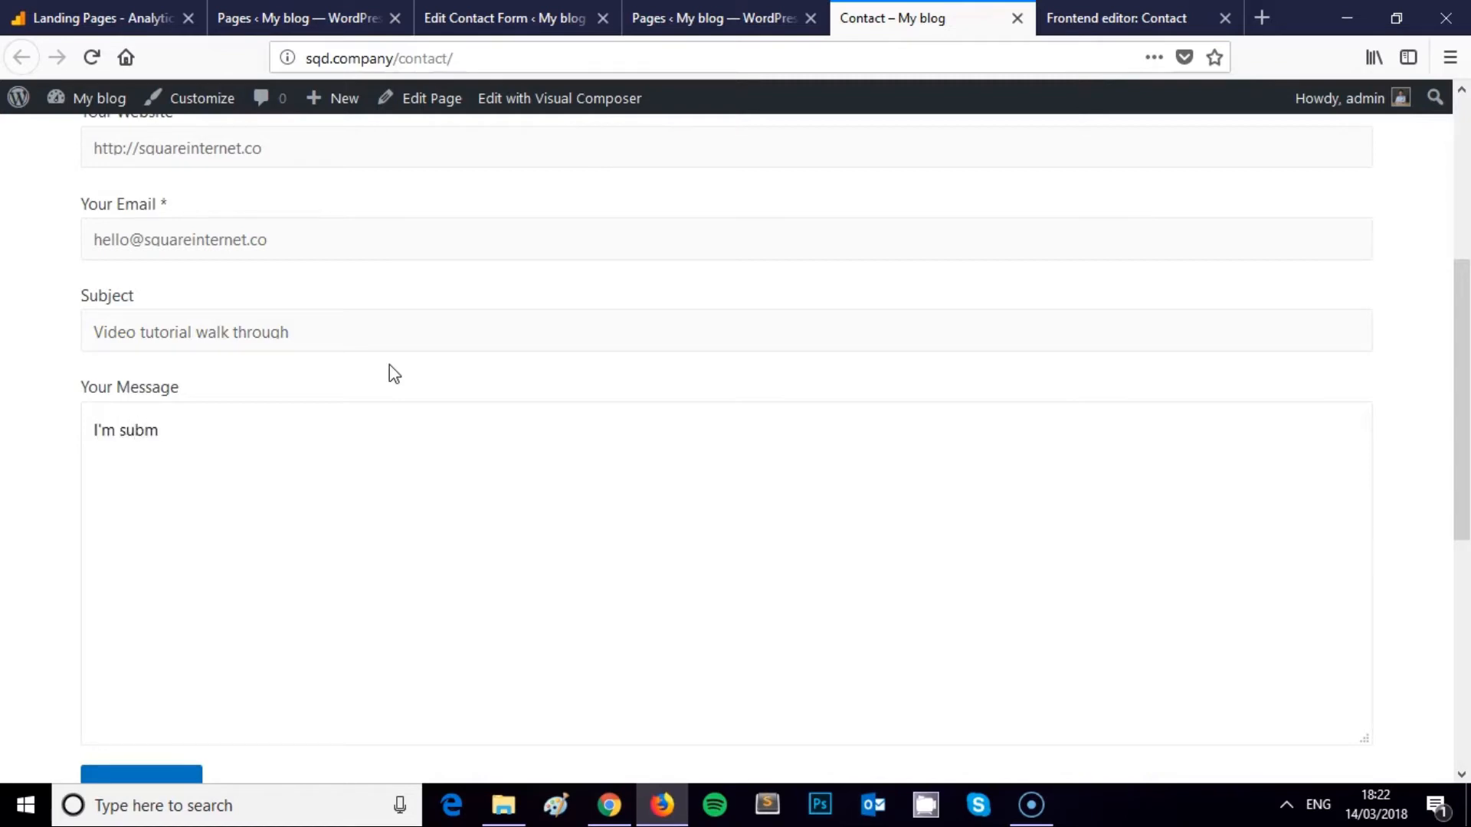
text(itting a contact form on contact form 7.)
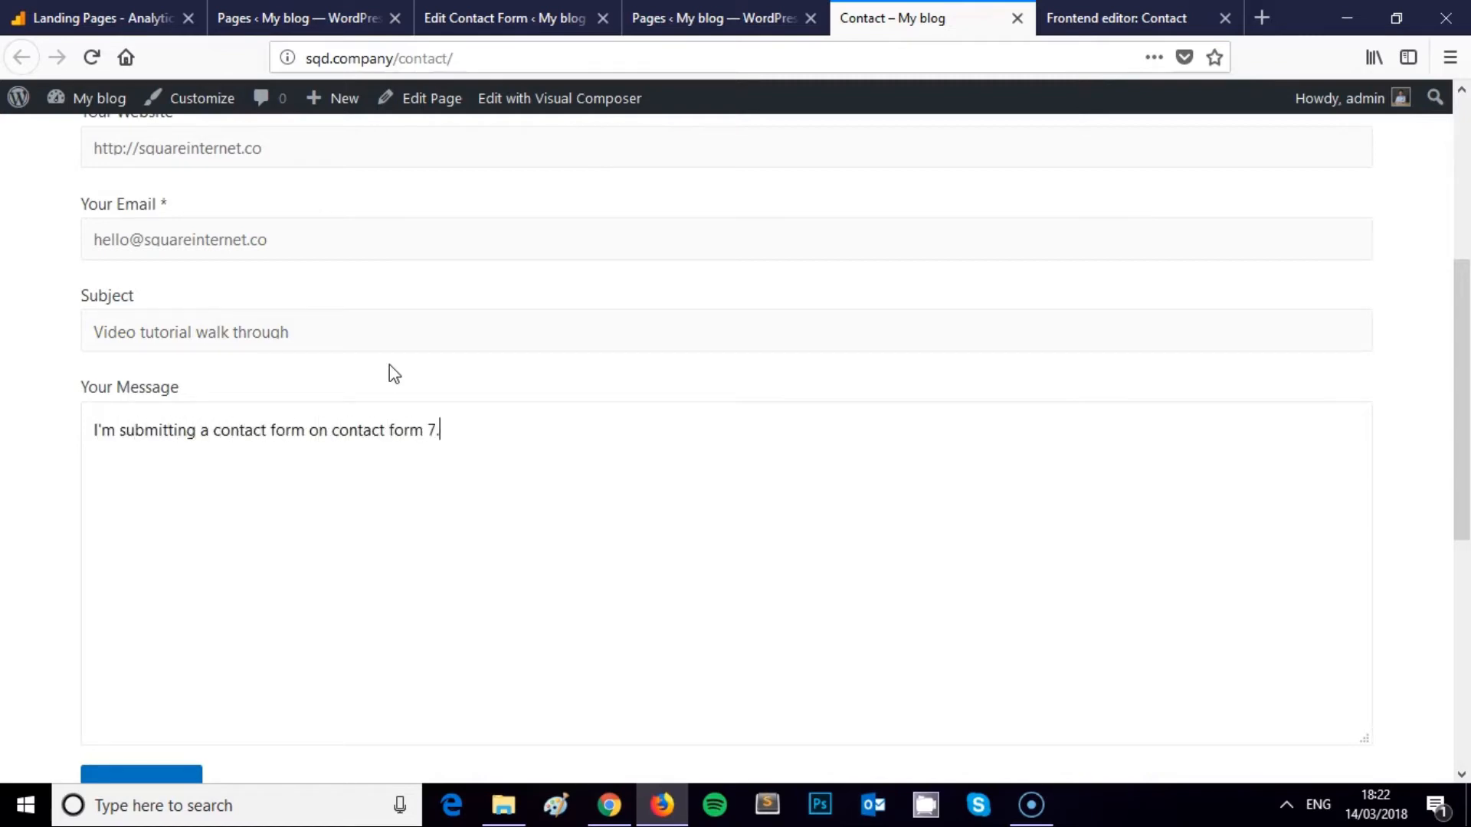
scroll(278, 526, down, 2)
Submit the filled-in test form and select the resulting thanks notice on the Contact page
click(161, 682)
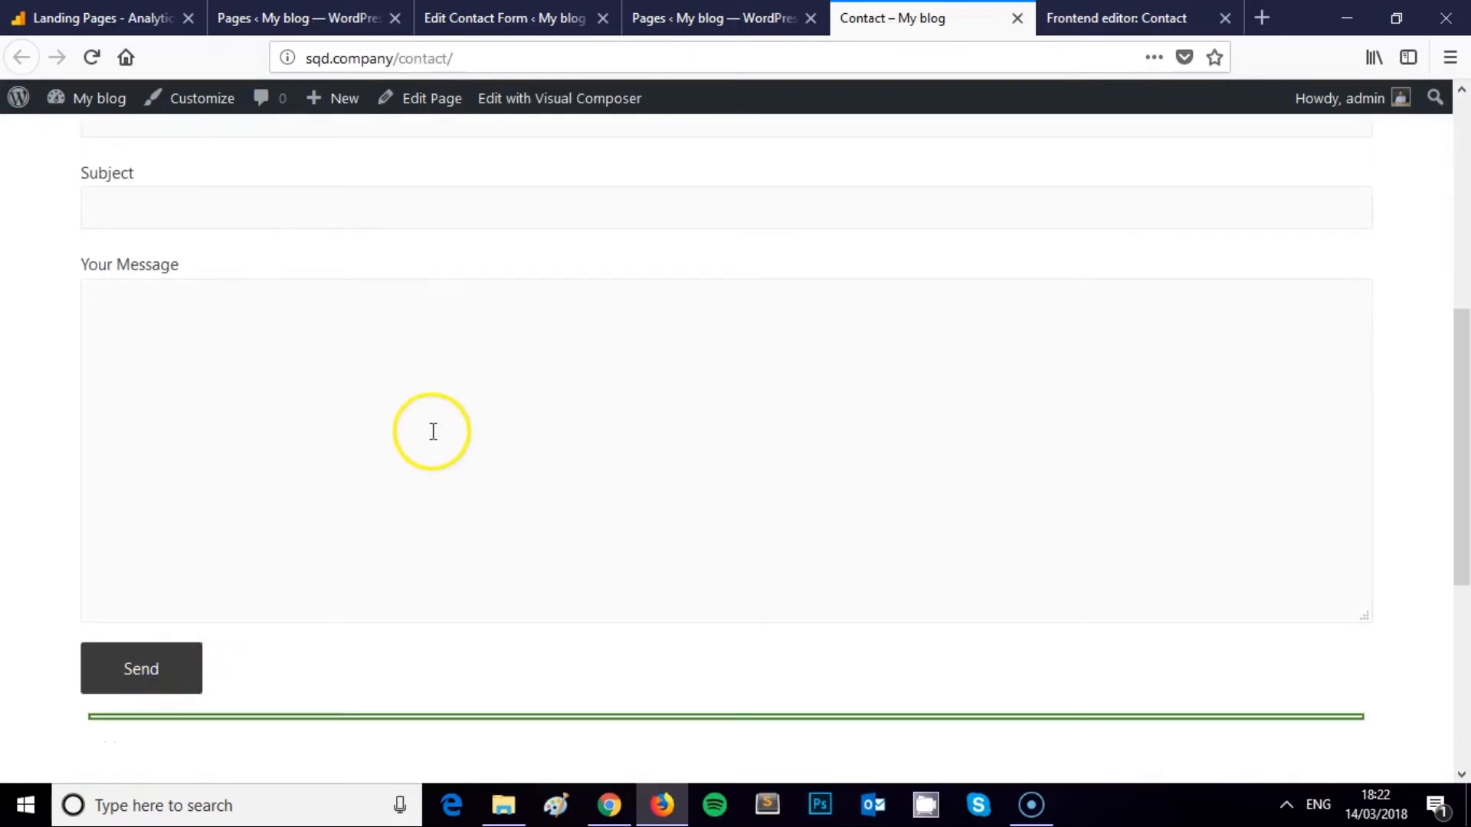
scroll(406, 406, down, 2)
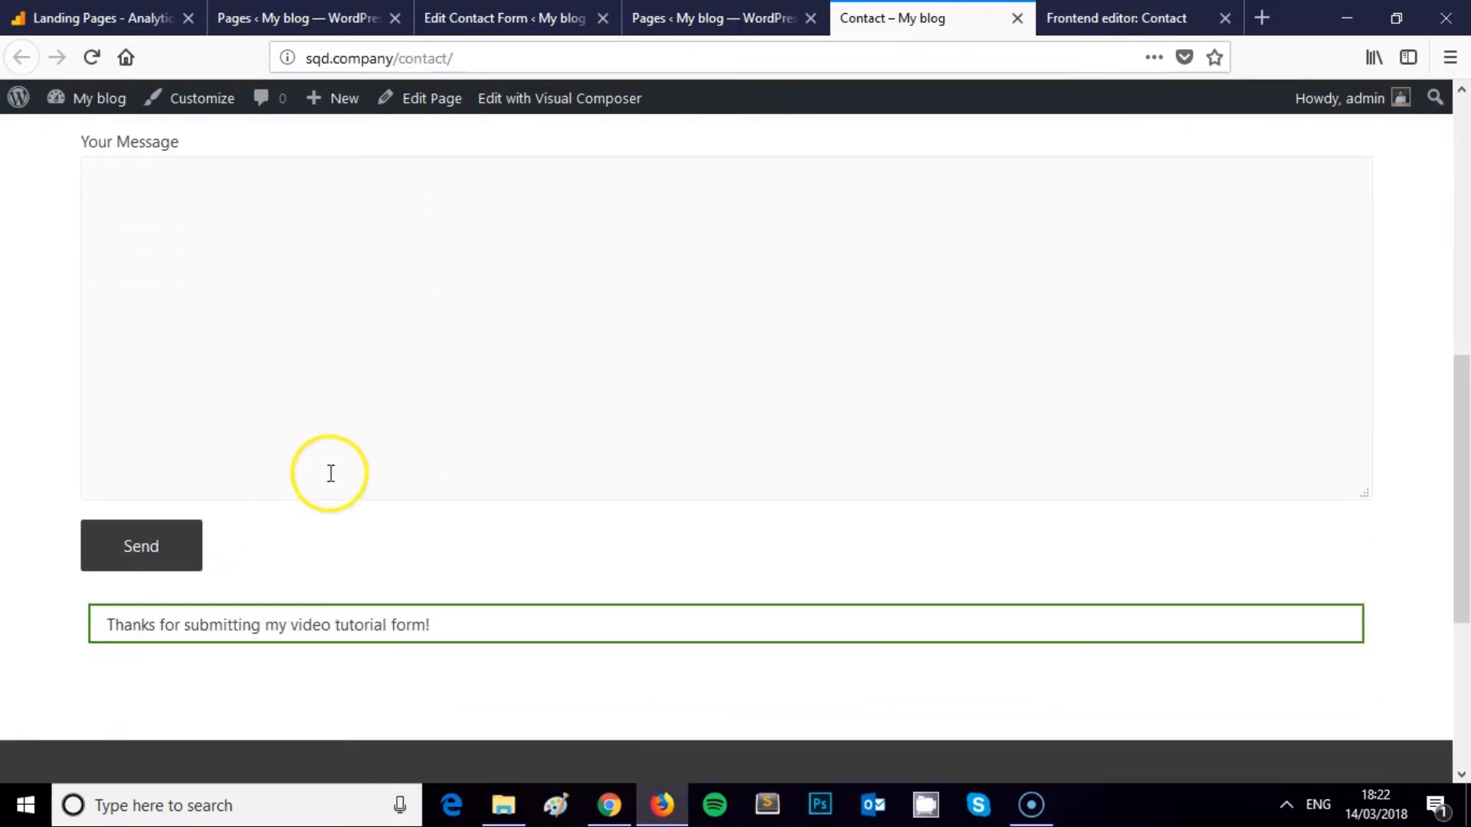
scroll(457, 476, down, 3)
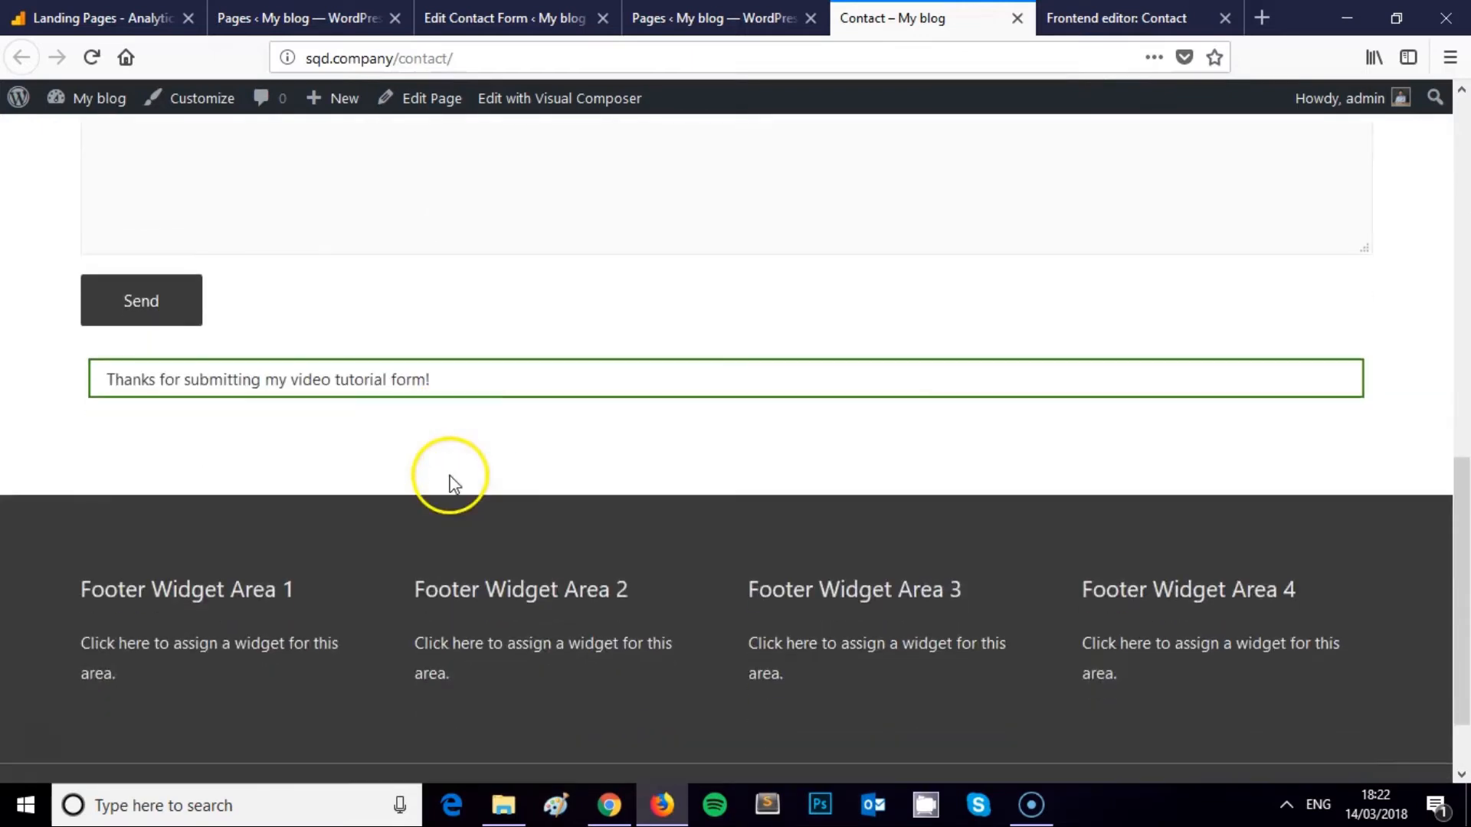
click(111, 380)
drag(111, 380, 442, 380)
click(720, 18)
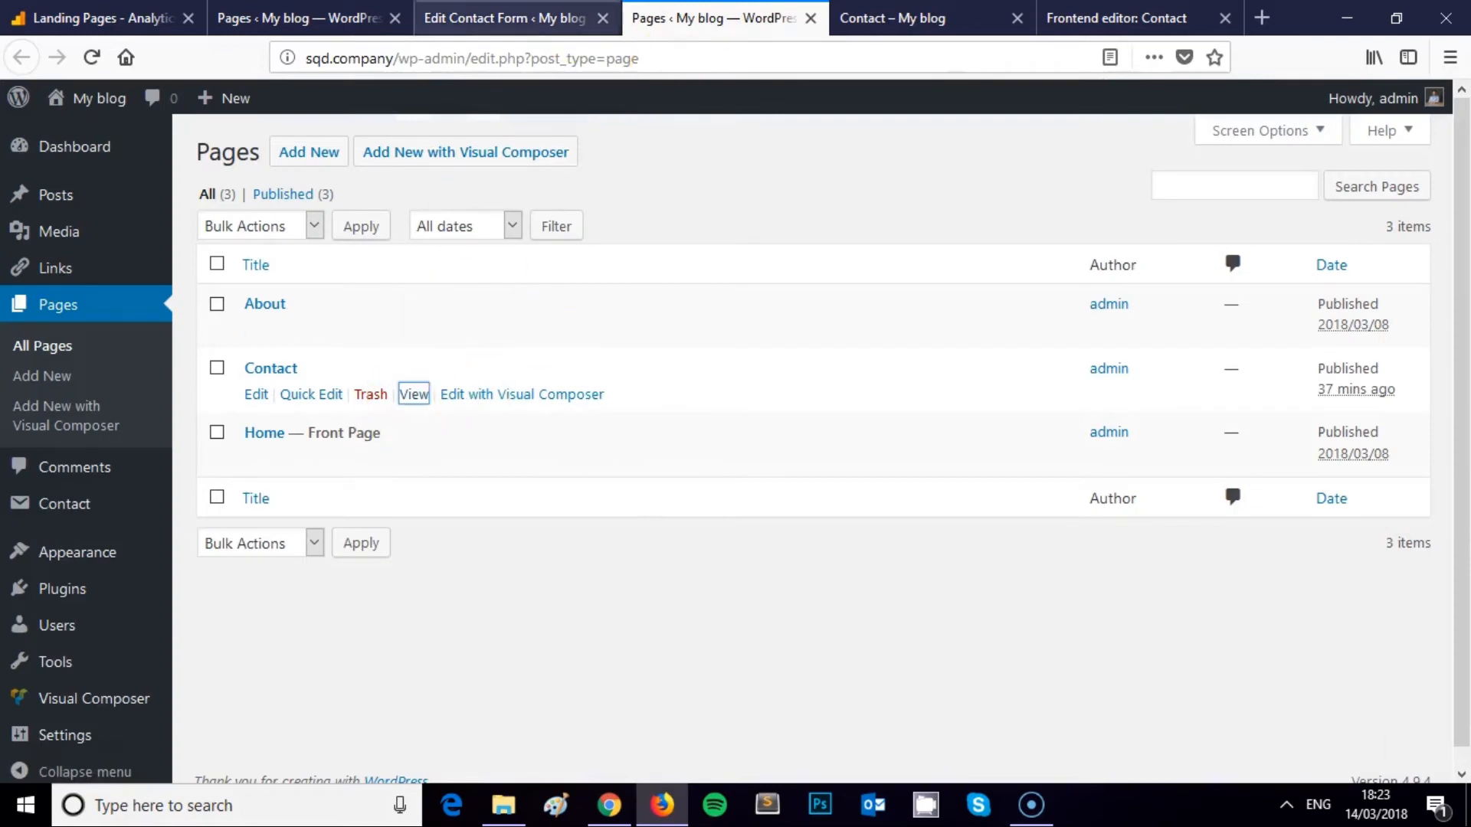
Select the success message in the form's Messages settings and compare it with the live Contact page
click(536, 18)
click(393, 247)
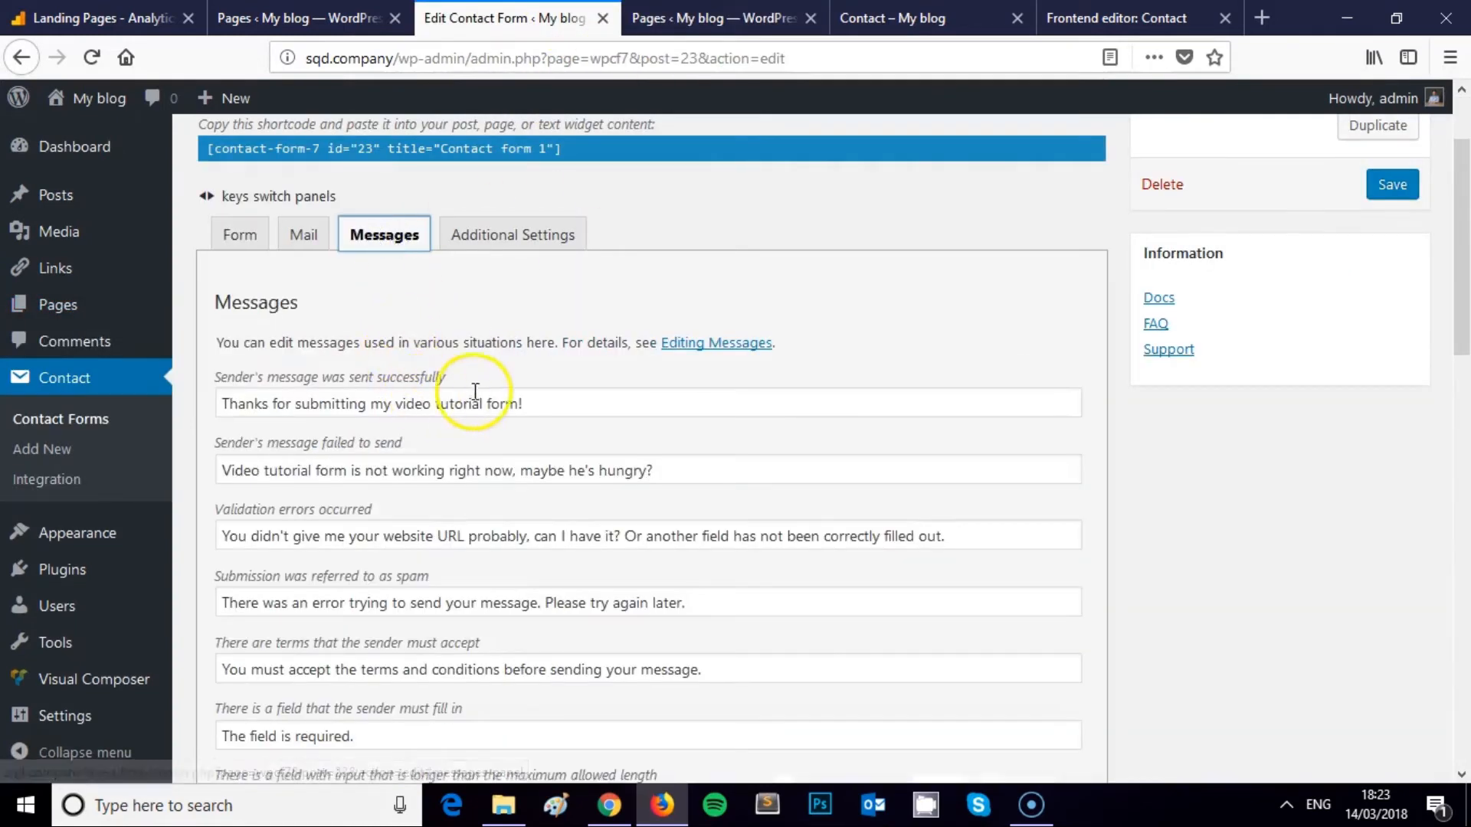
drag(551, 401, 210, 410)
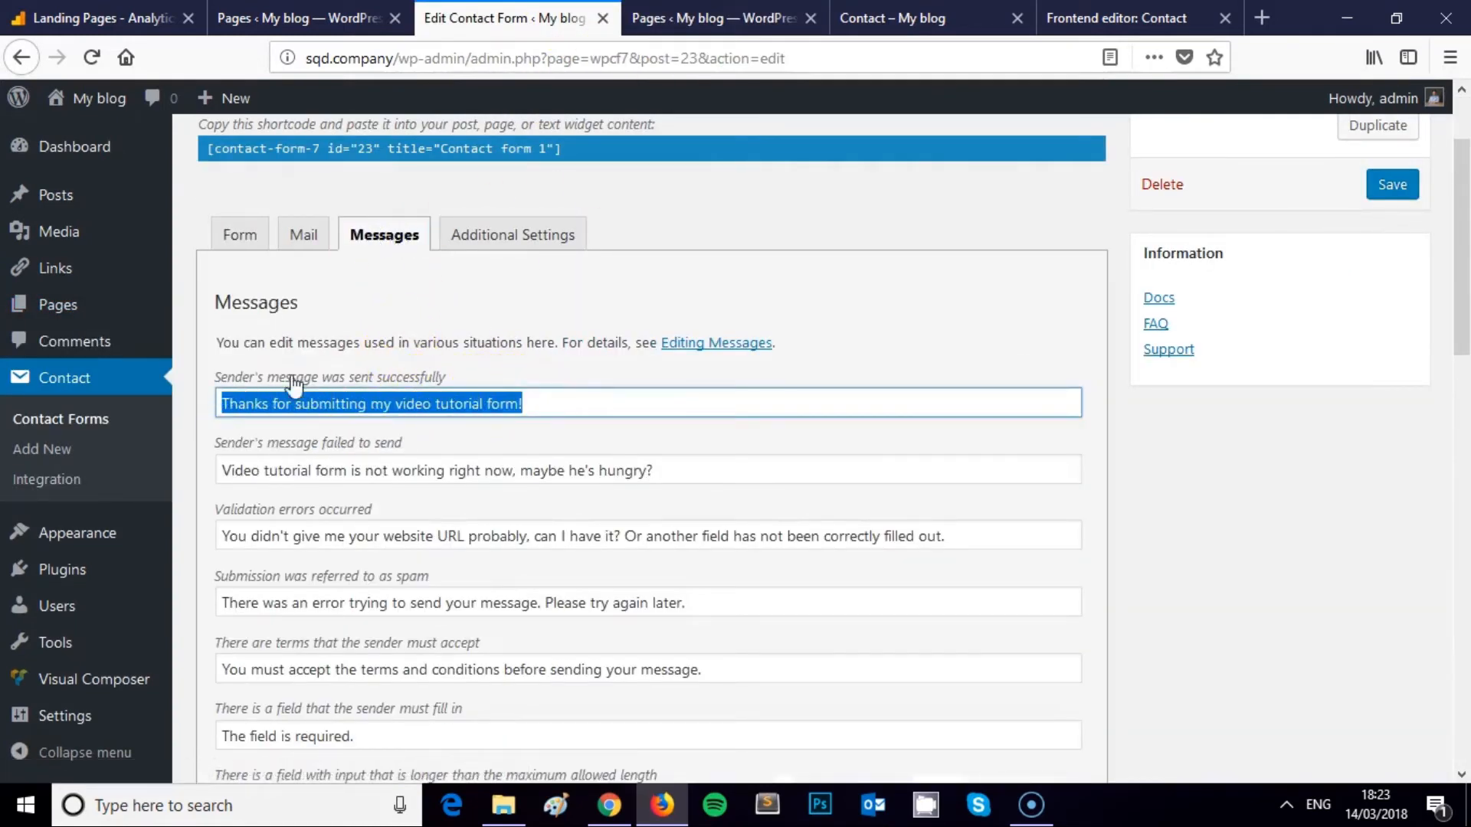
click(720, 17)
click(892, 18)
click(503, 318)
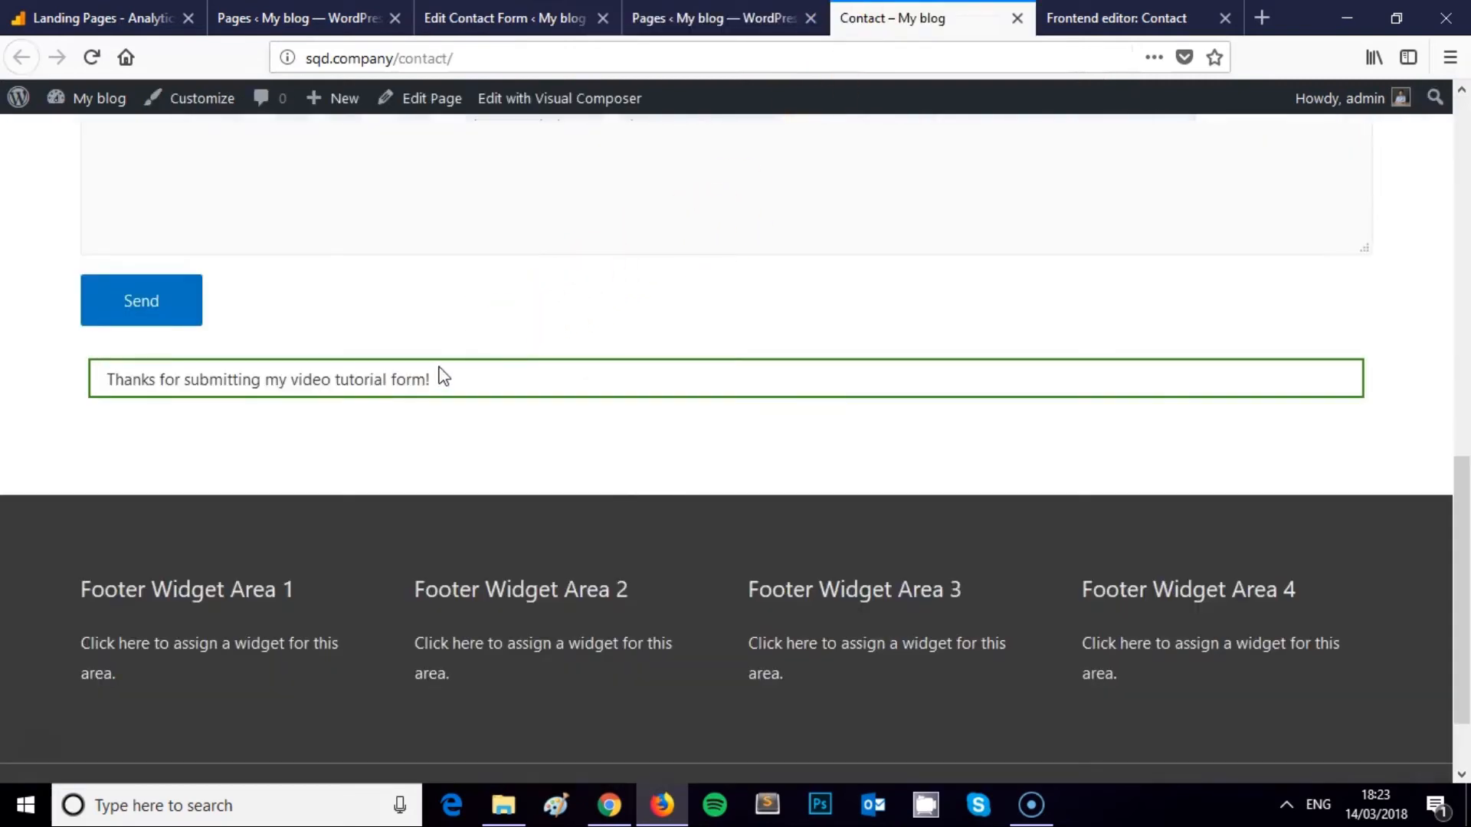
scroll(488, 389, up, 2)
scroll(488, 389, up, 9)
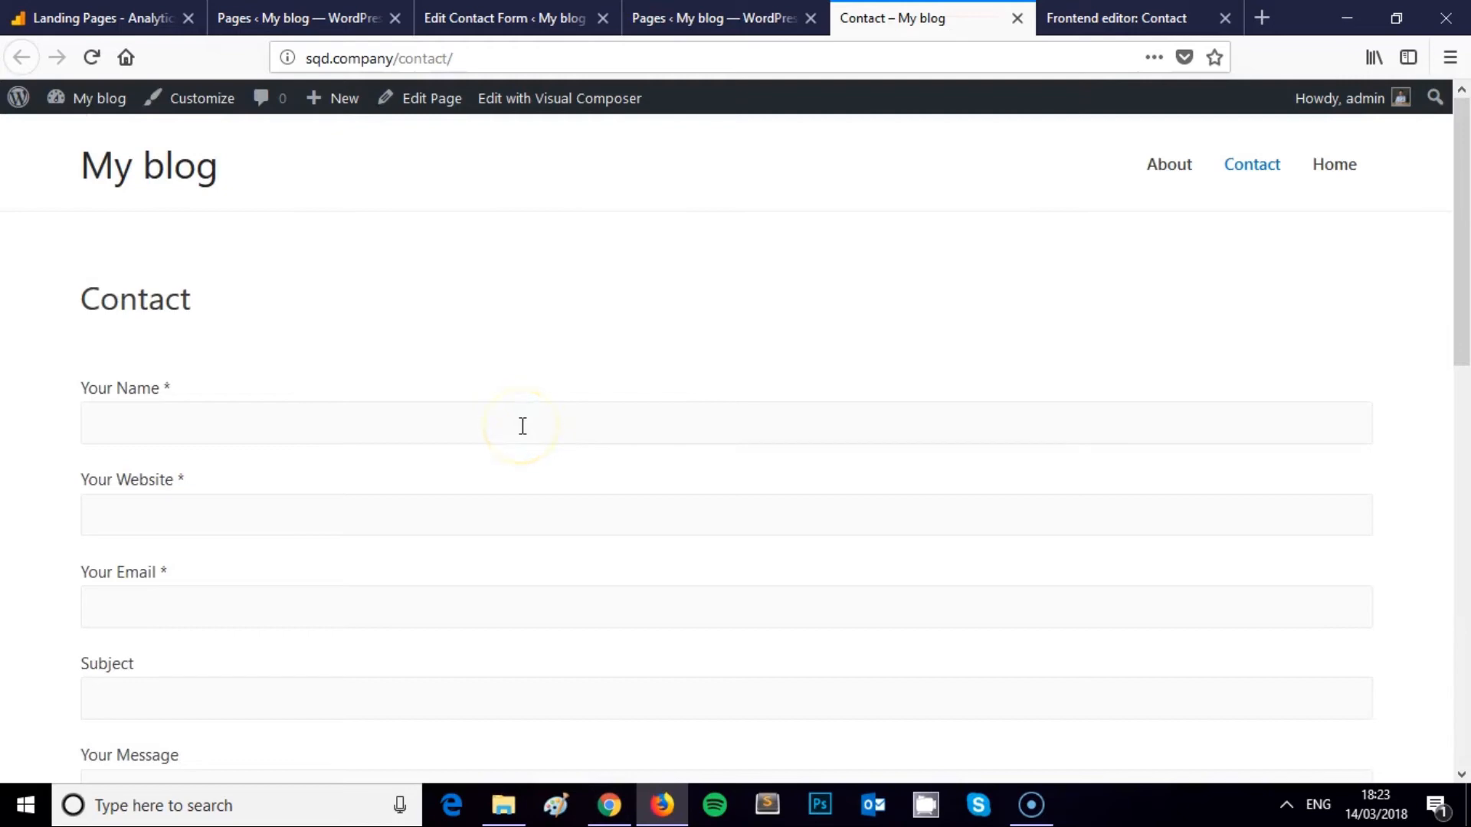
Check the form's Mail and Messages settings, then review the thanks notice on the live Contact page
click(674, 19)
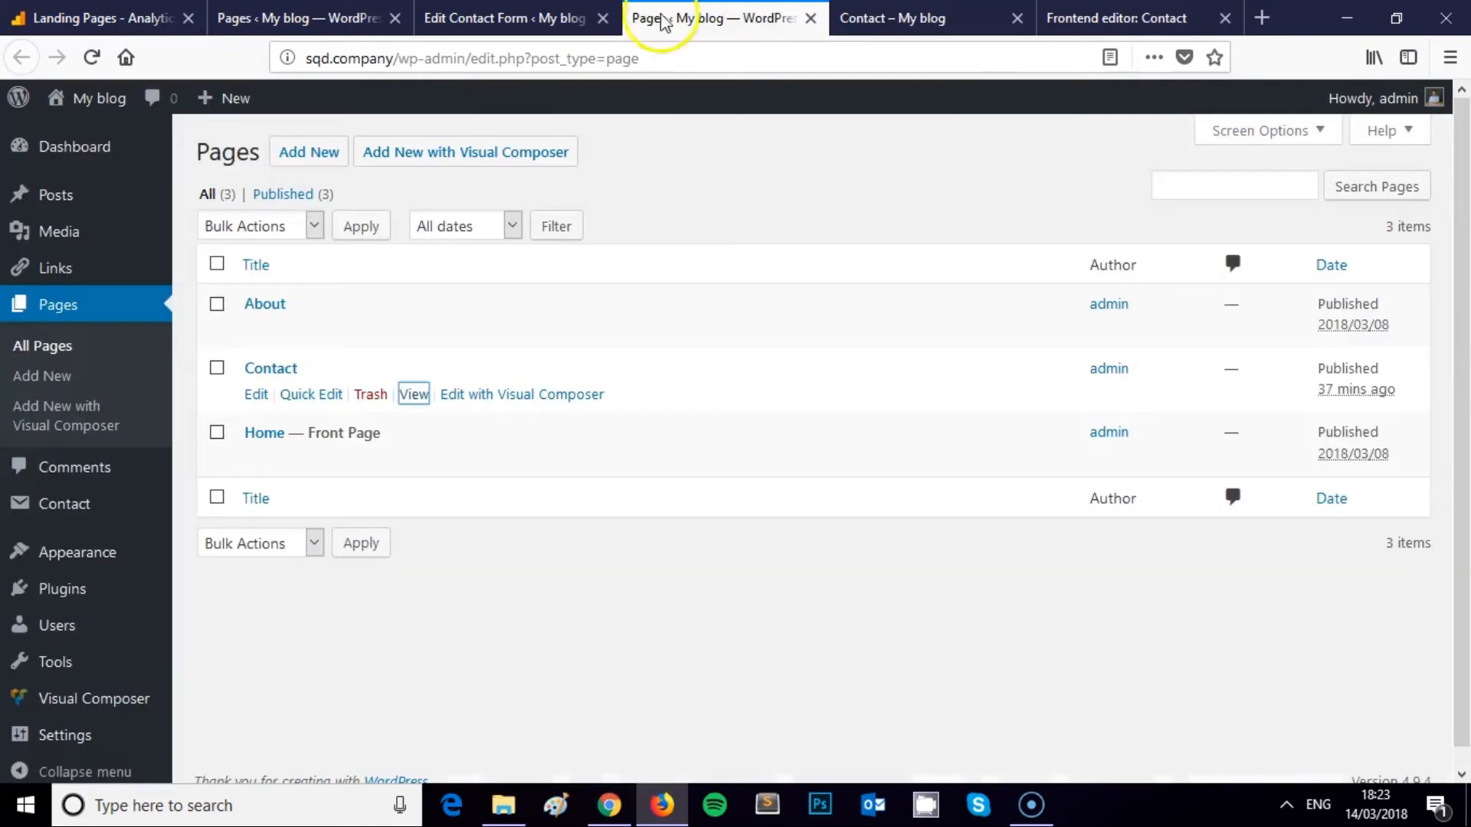
click(506, 18)
click(304, 235)
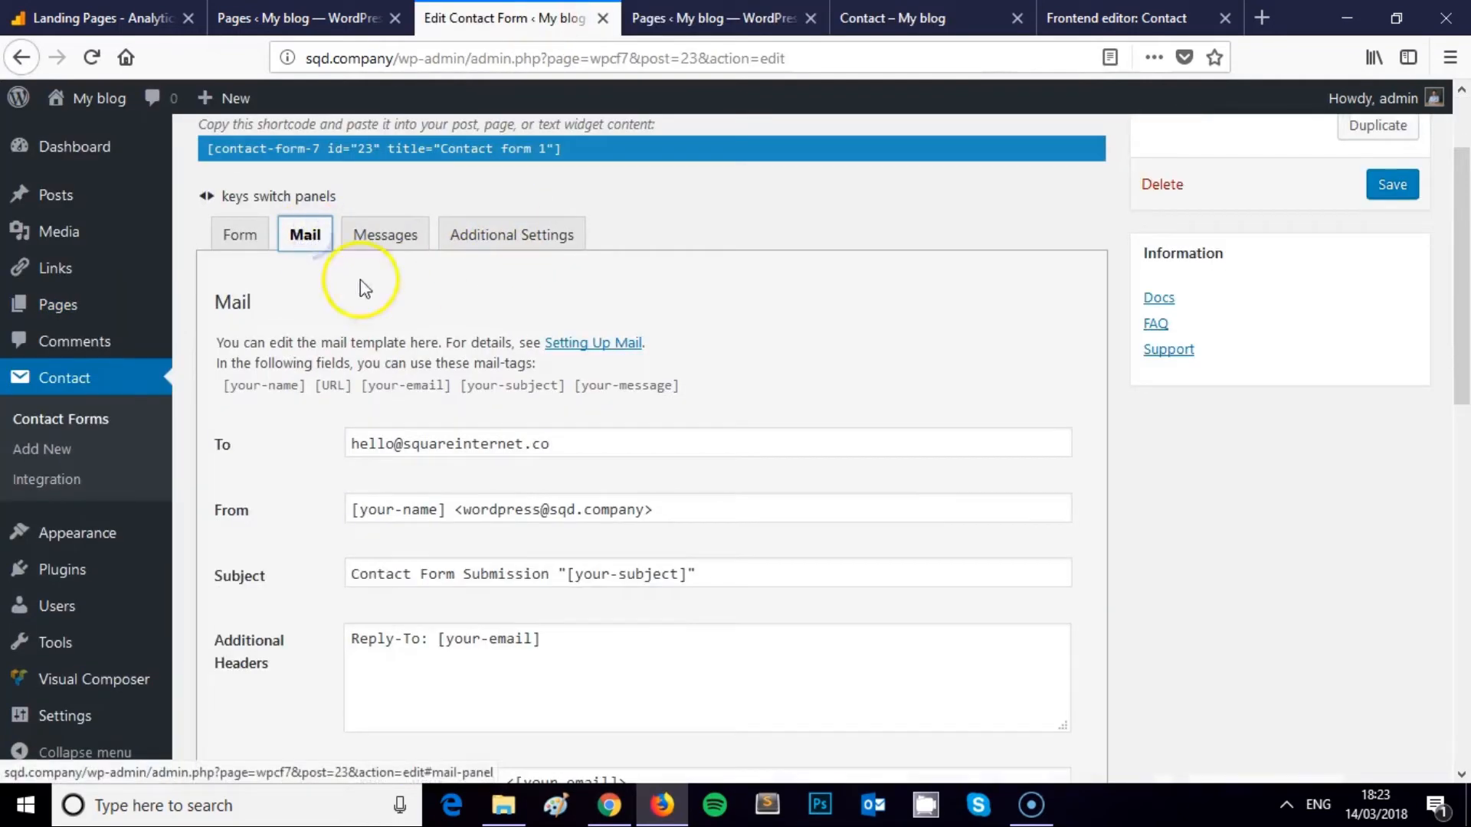
click(419, 236)
click(676, 18)
click(892, 19)
scroll(595, 312, down, 5)
scroll(596, 315, down, 4)
scroll(594, 315, up, 10)
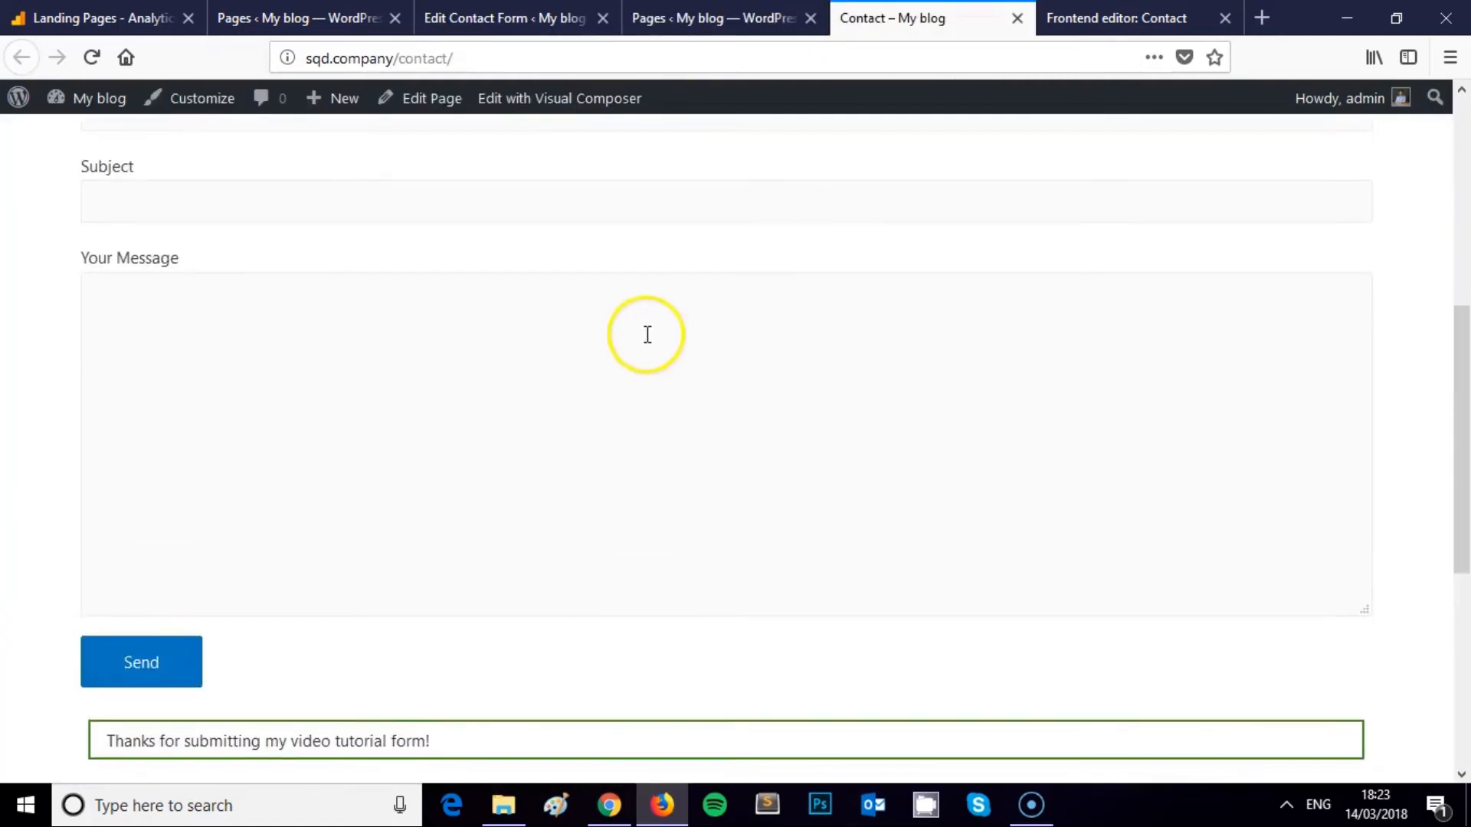
scroll(623, 329, down, 5)
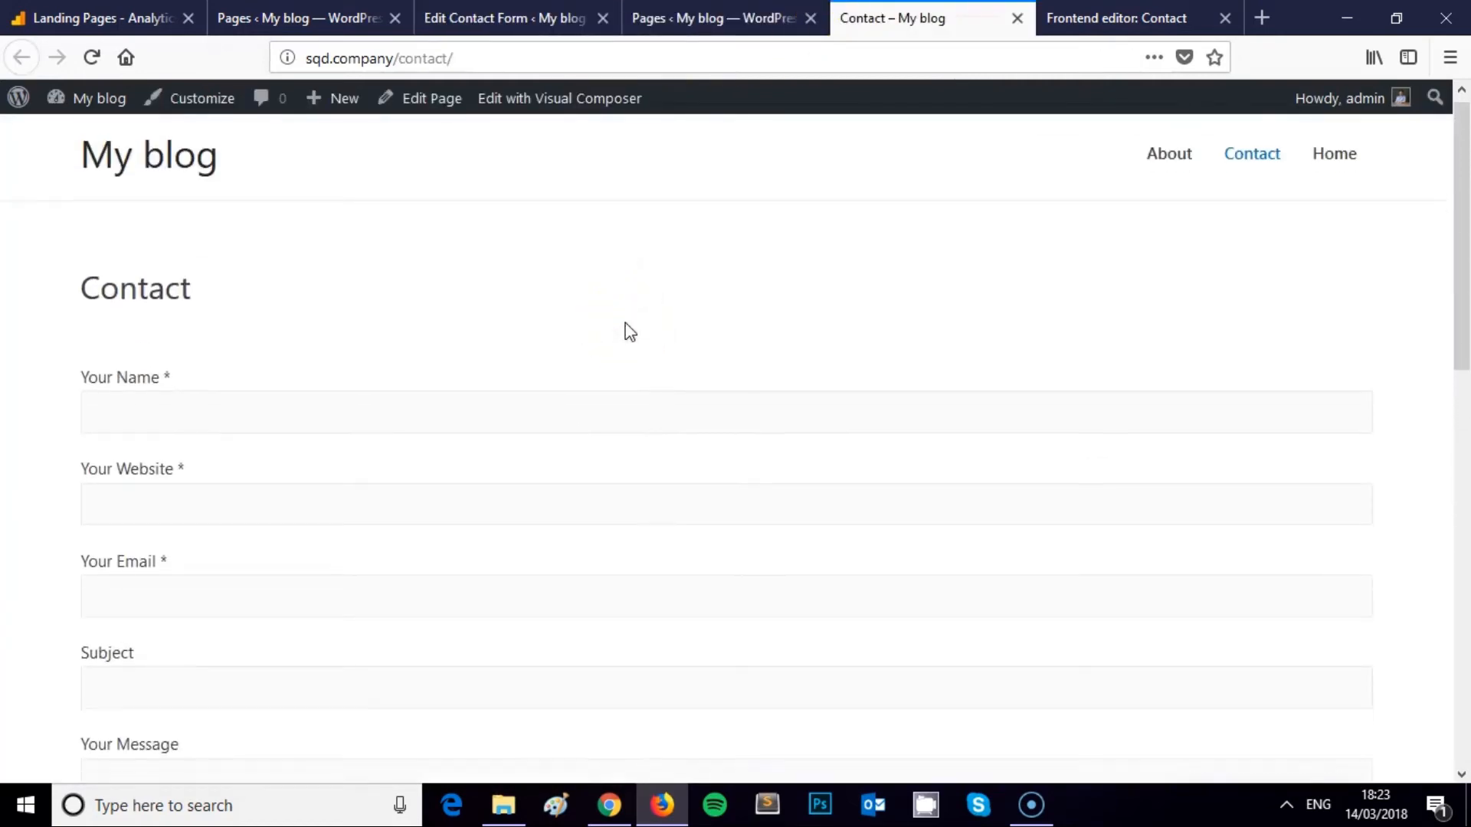
scroll(413, 480, down, 2)
scroll(415, 481, up, 10)
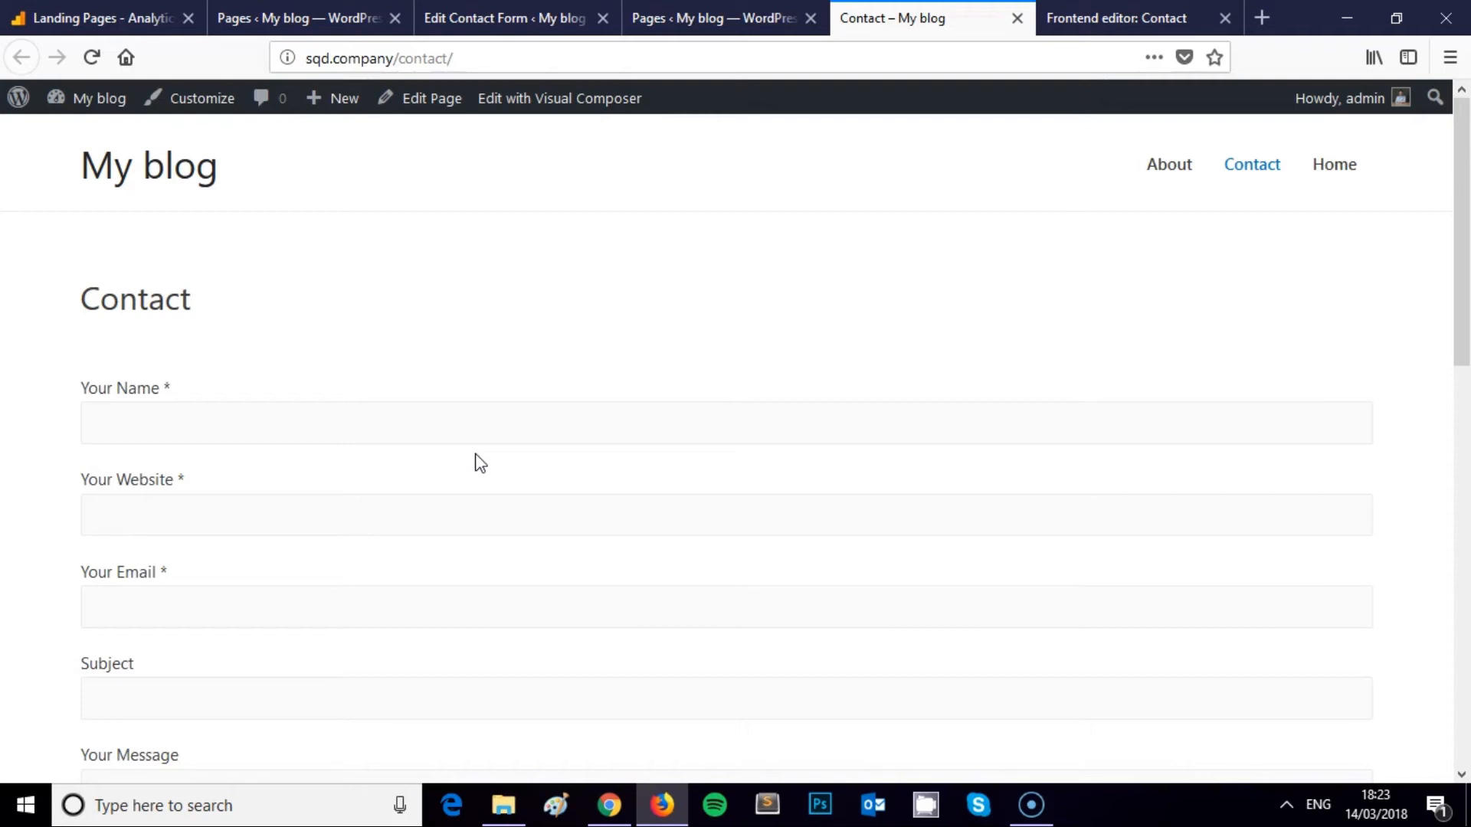
scroll(479, 462, down, 7)
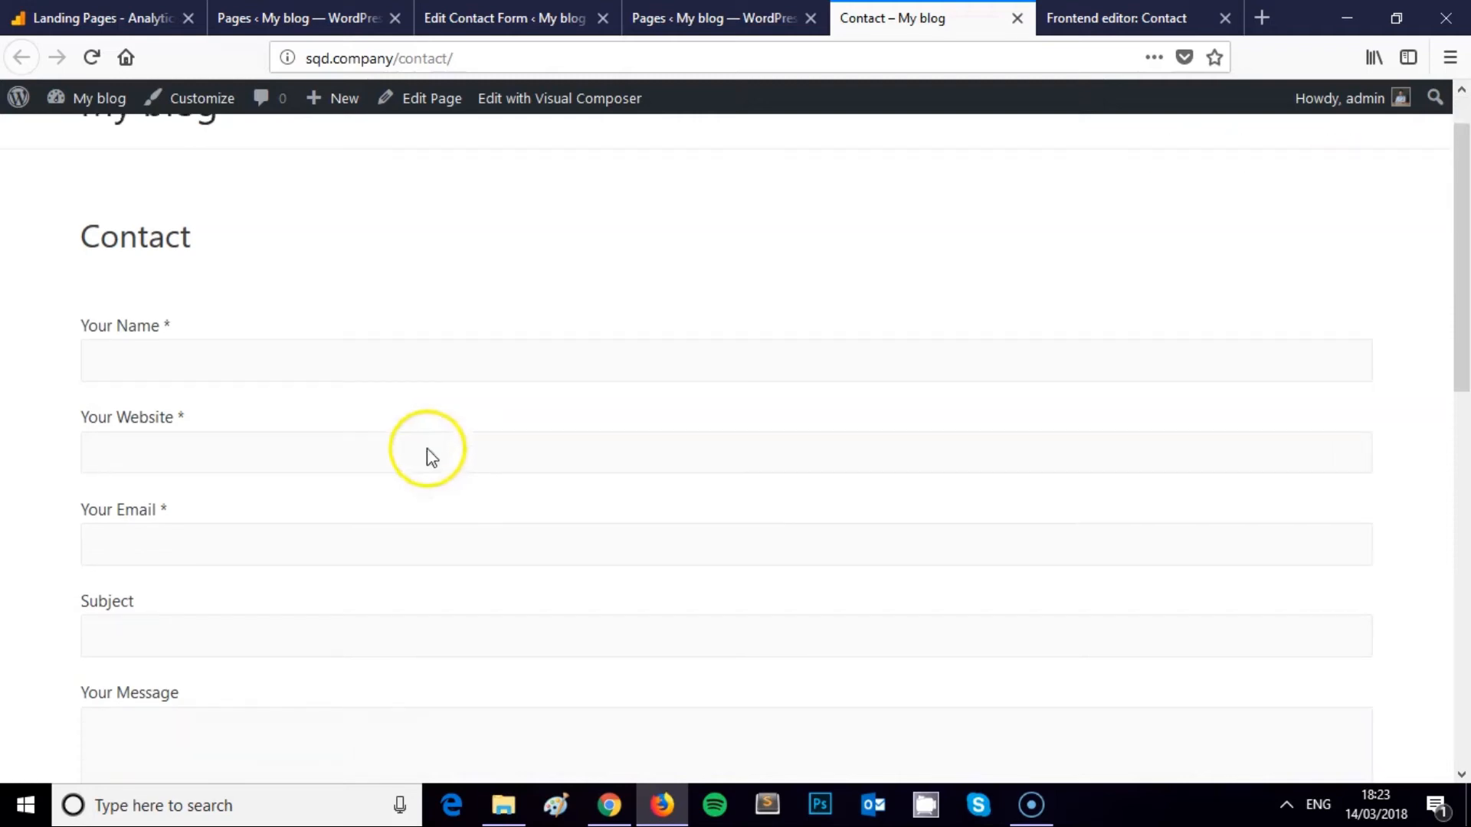
scroll(395, 375, up, 6)
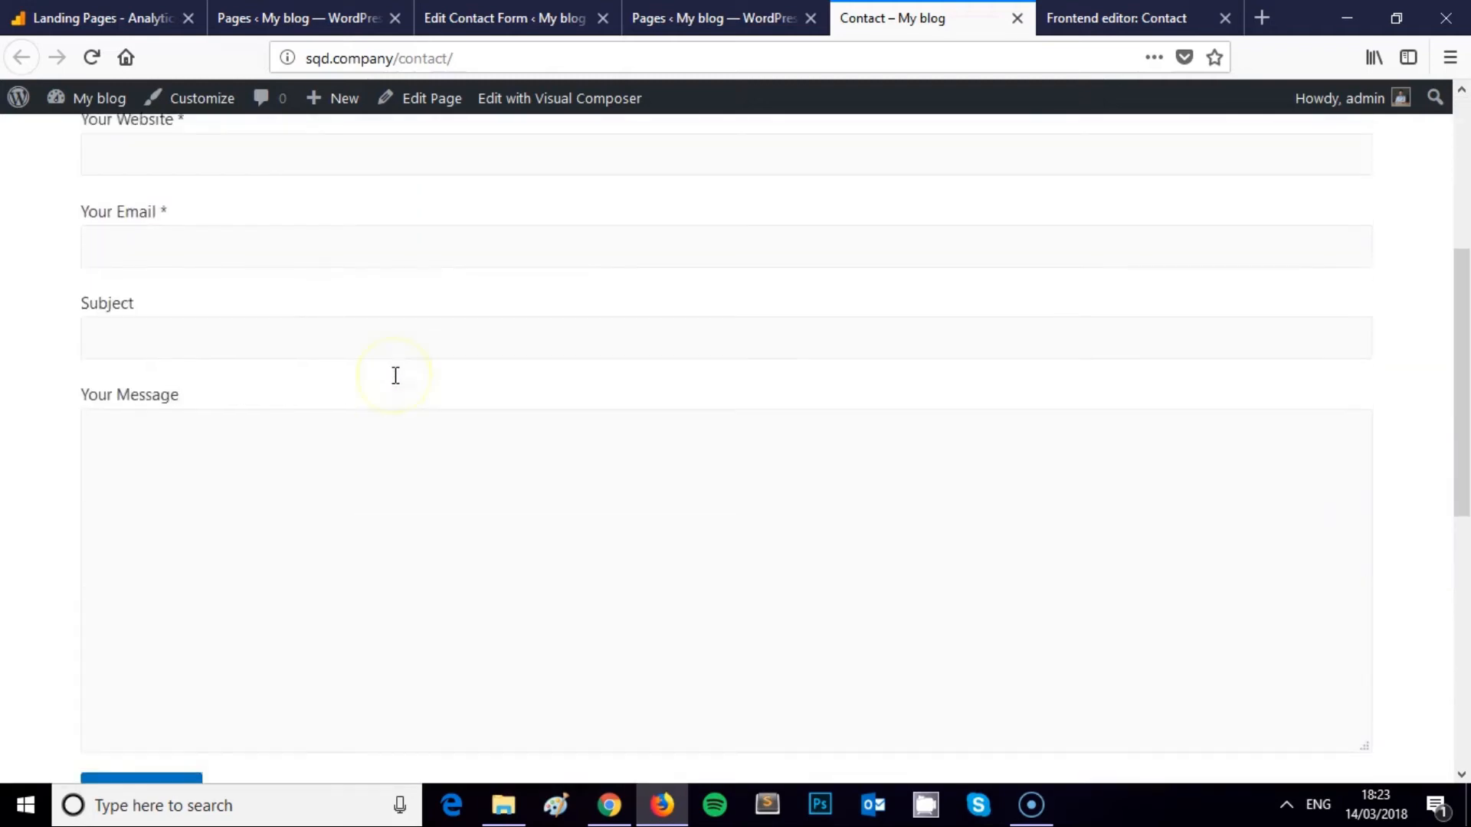
click(254, 312)
scroll(298, 303, down, 2)
scroll(364, 351, down, 5)
scroll(384, 331, up, 8)
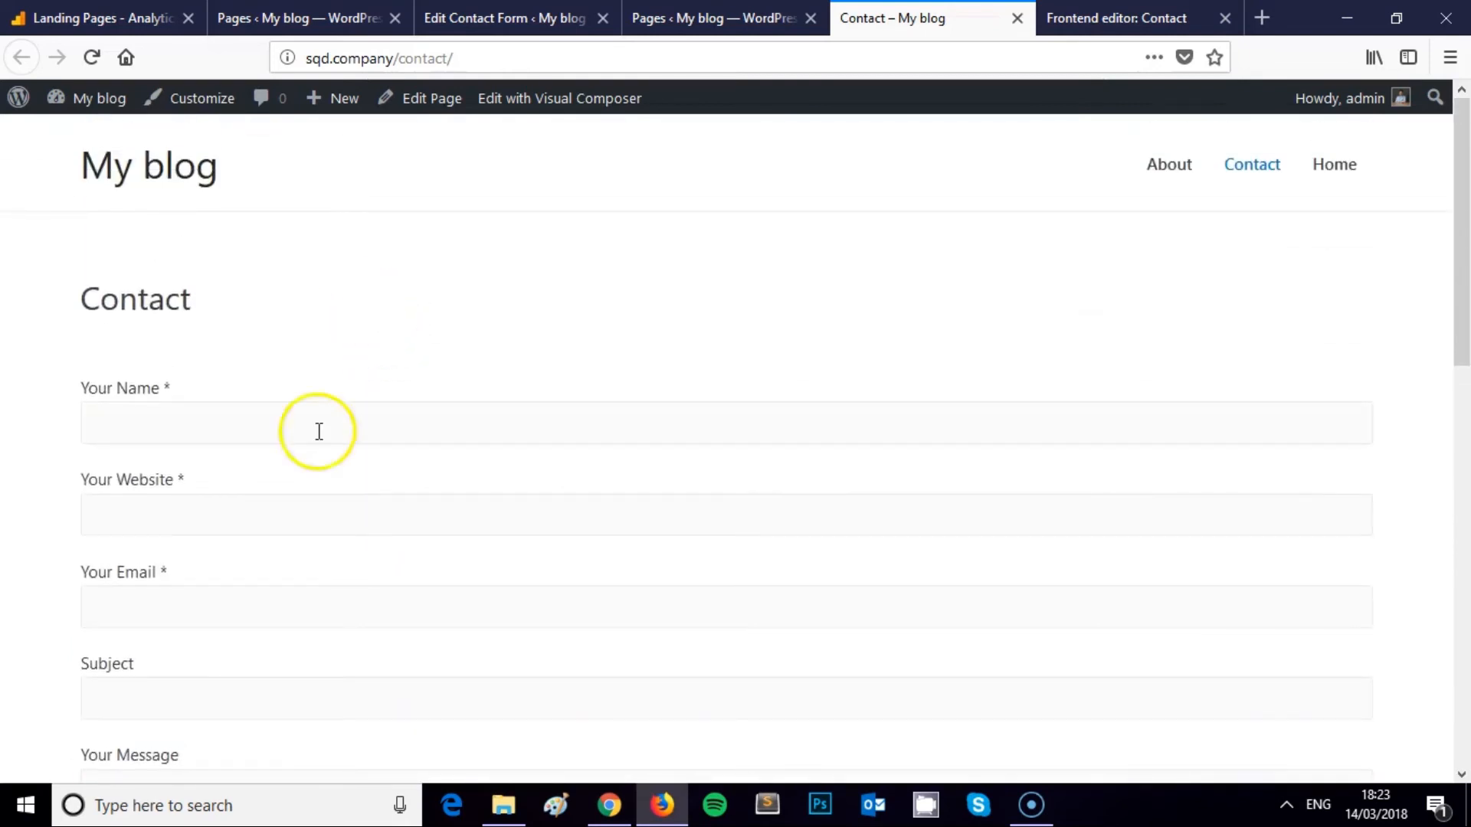
click(233, 529)
click(204, 429)
scroll(272, 306, down, 5)
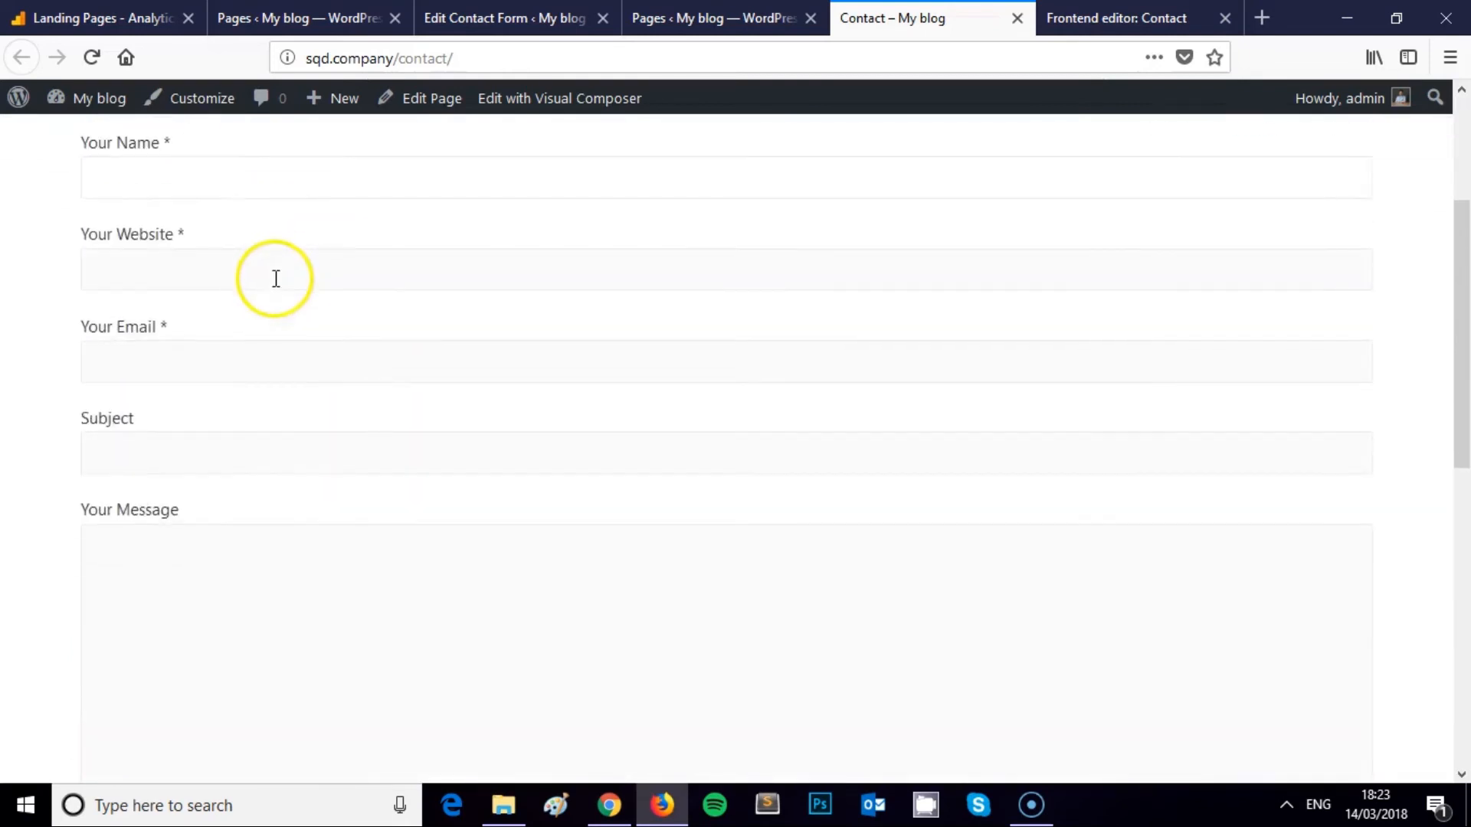
scroll(299, 320, up, 2)
scroll(302, 325, up, 5)
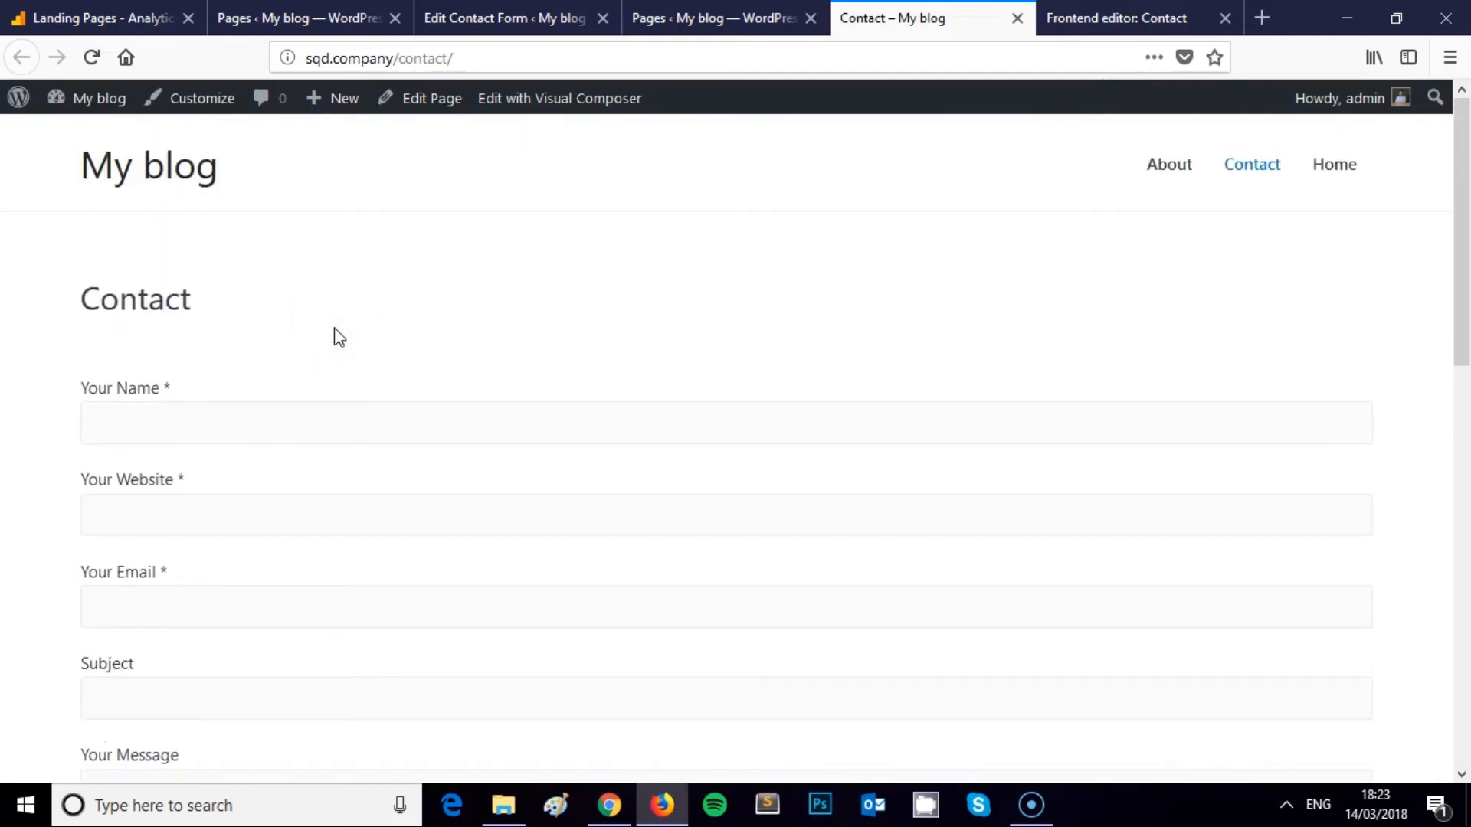
scroll(339, 337, down, 5)
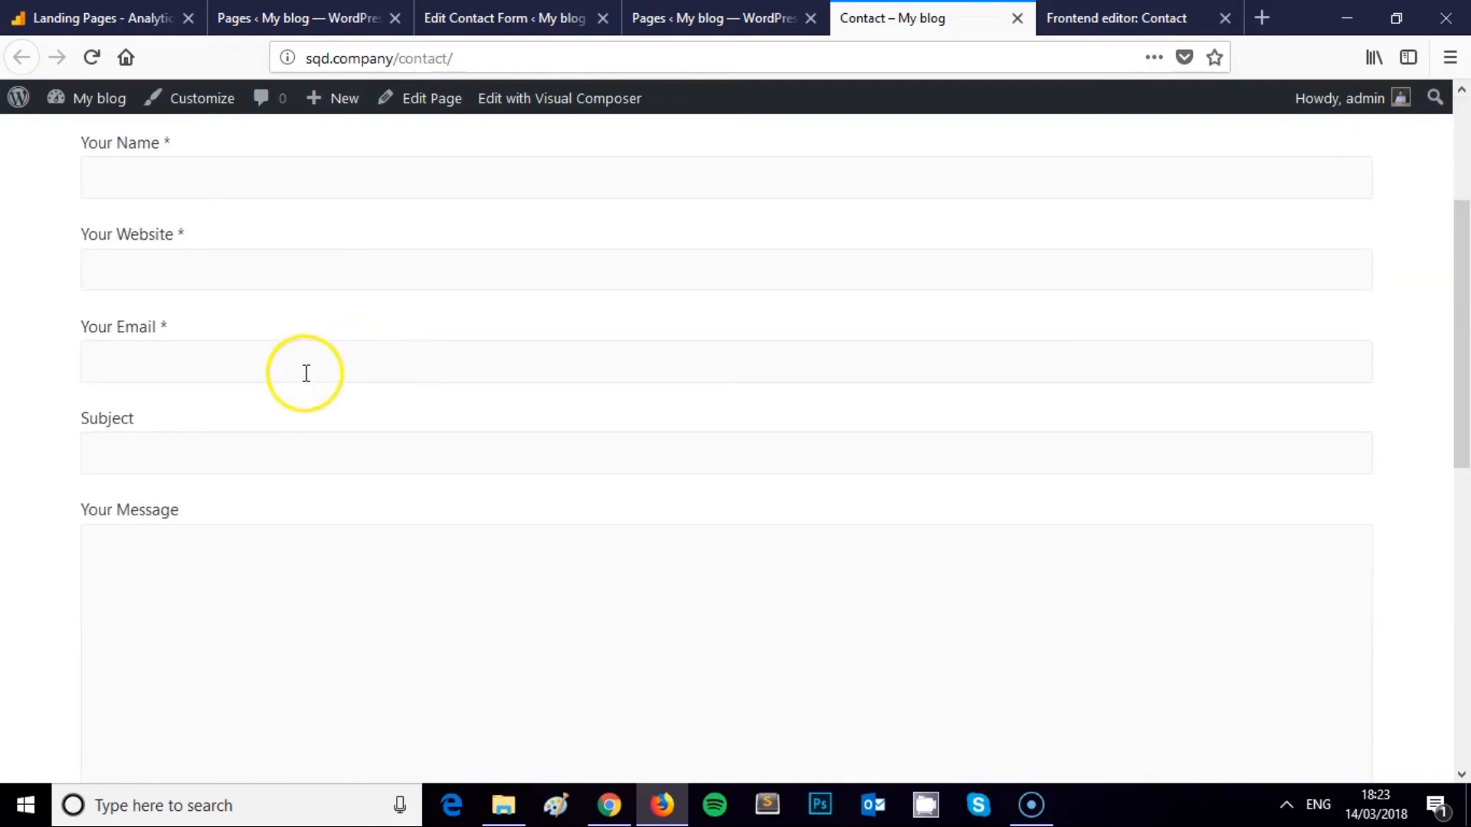
scroll(291, 394, up, 3)
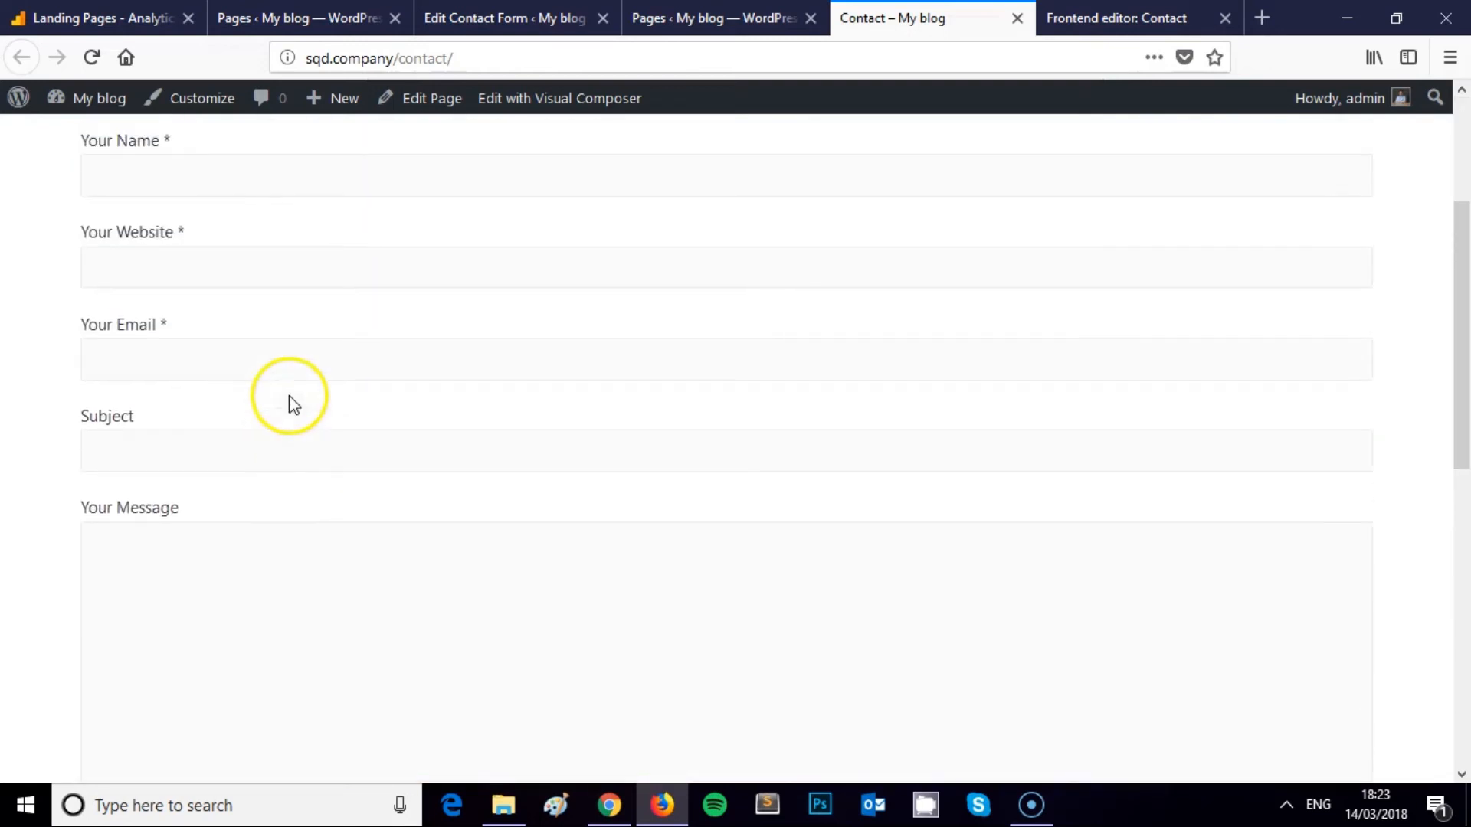
click(210, 357)
scroll(215, 368, up, 2)
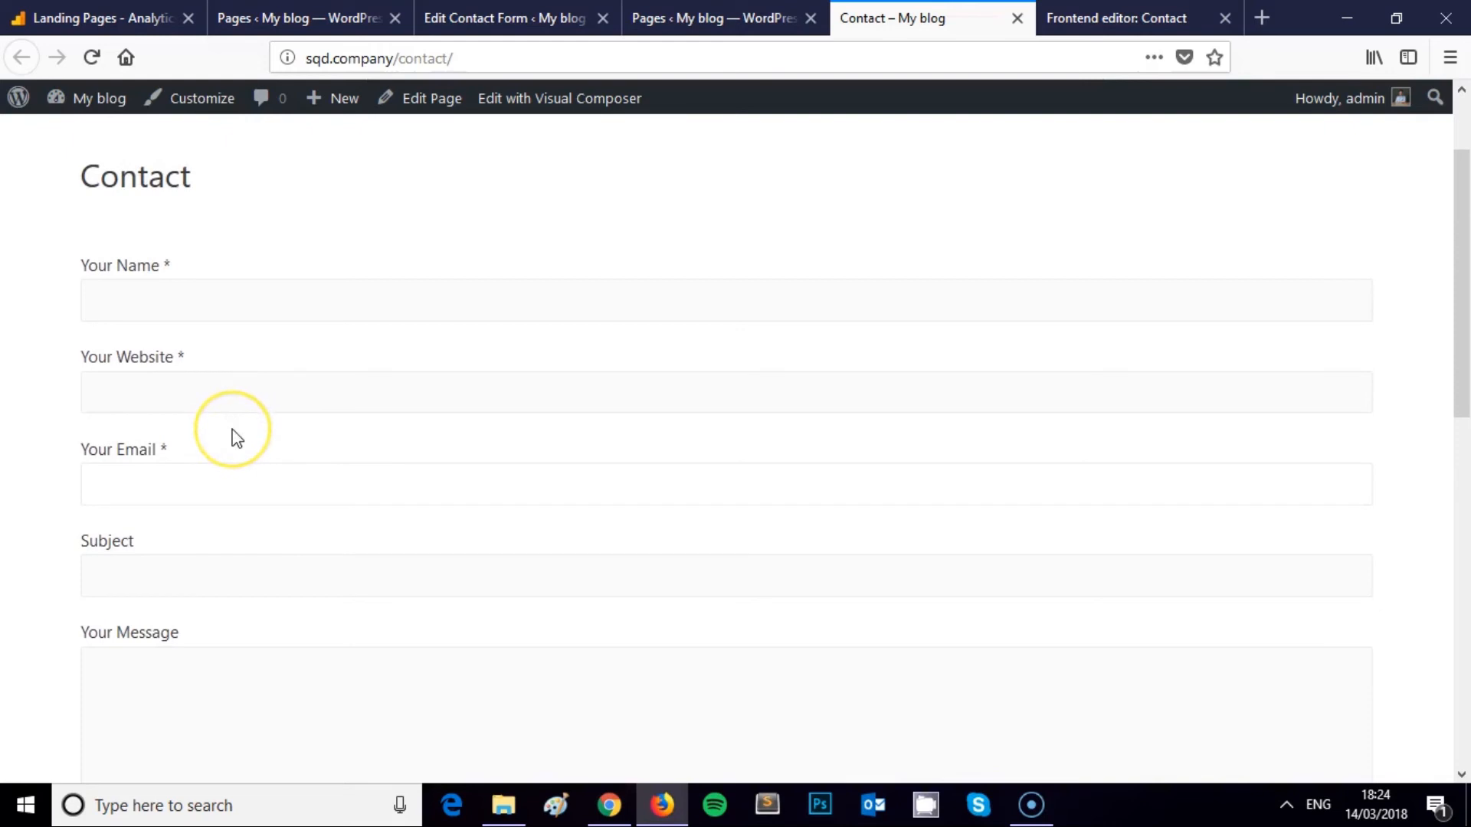
scroll(233, 429, down, 2)
scroll(235, 437, down, 2)
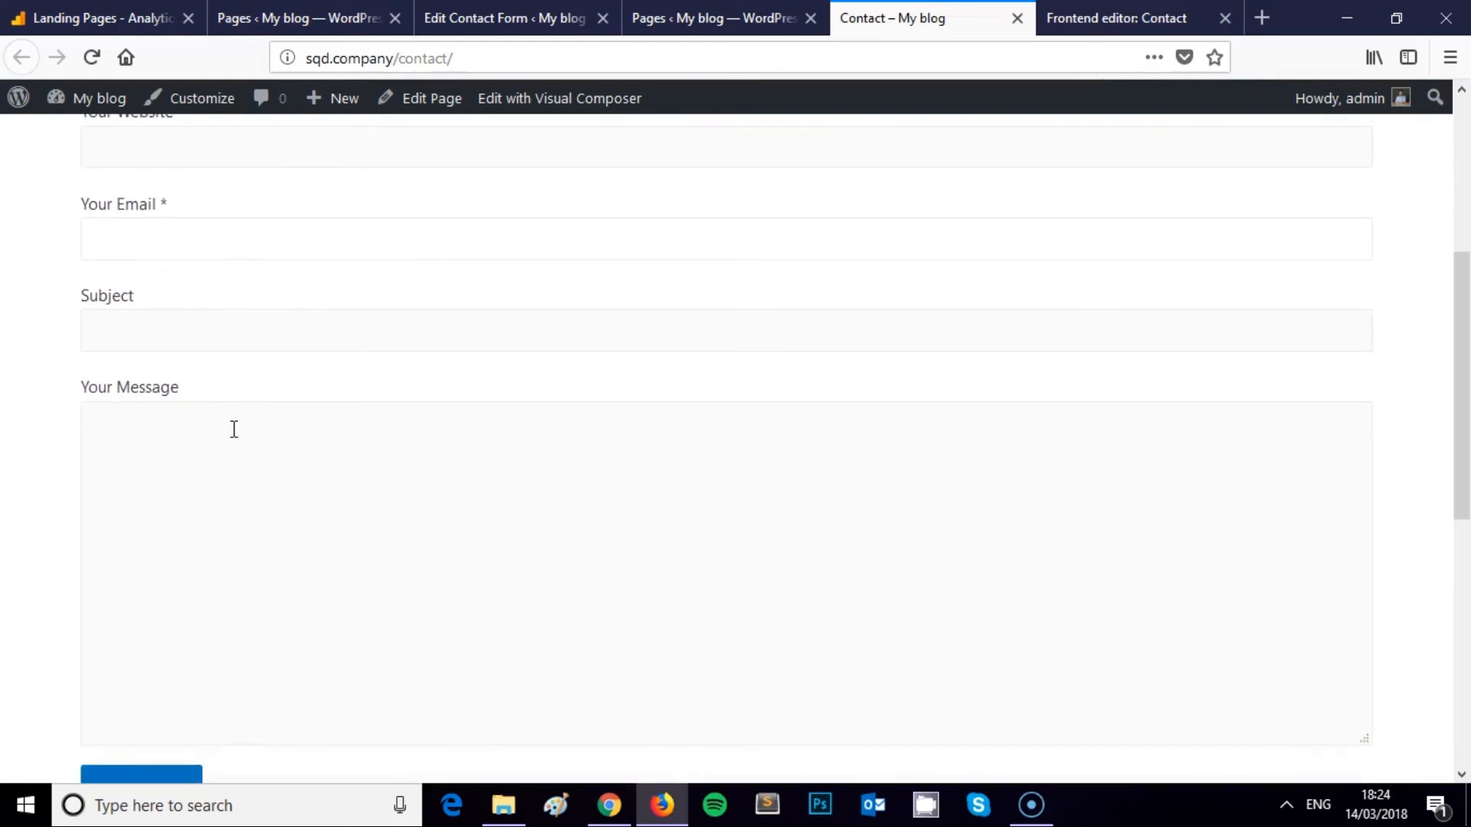
click(285, 440)
click(263, 246)
scroll(306, 356, down, 3)
scroll(334, 360, up, 5)
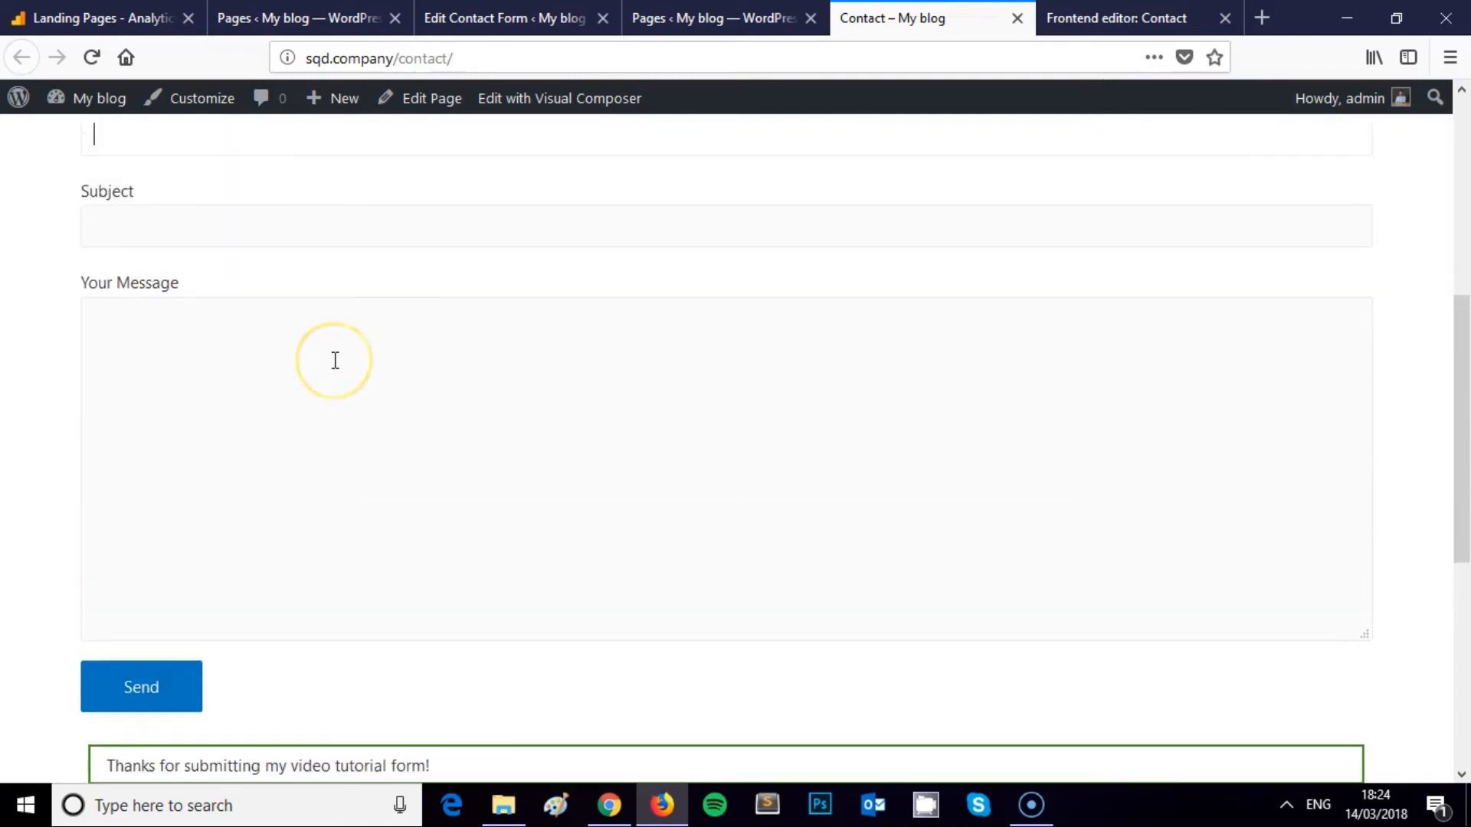
click(337, 356)
scroll(340, 359, up, 3)
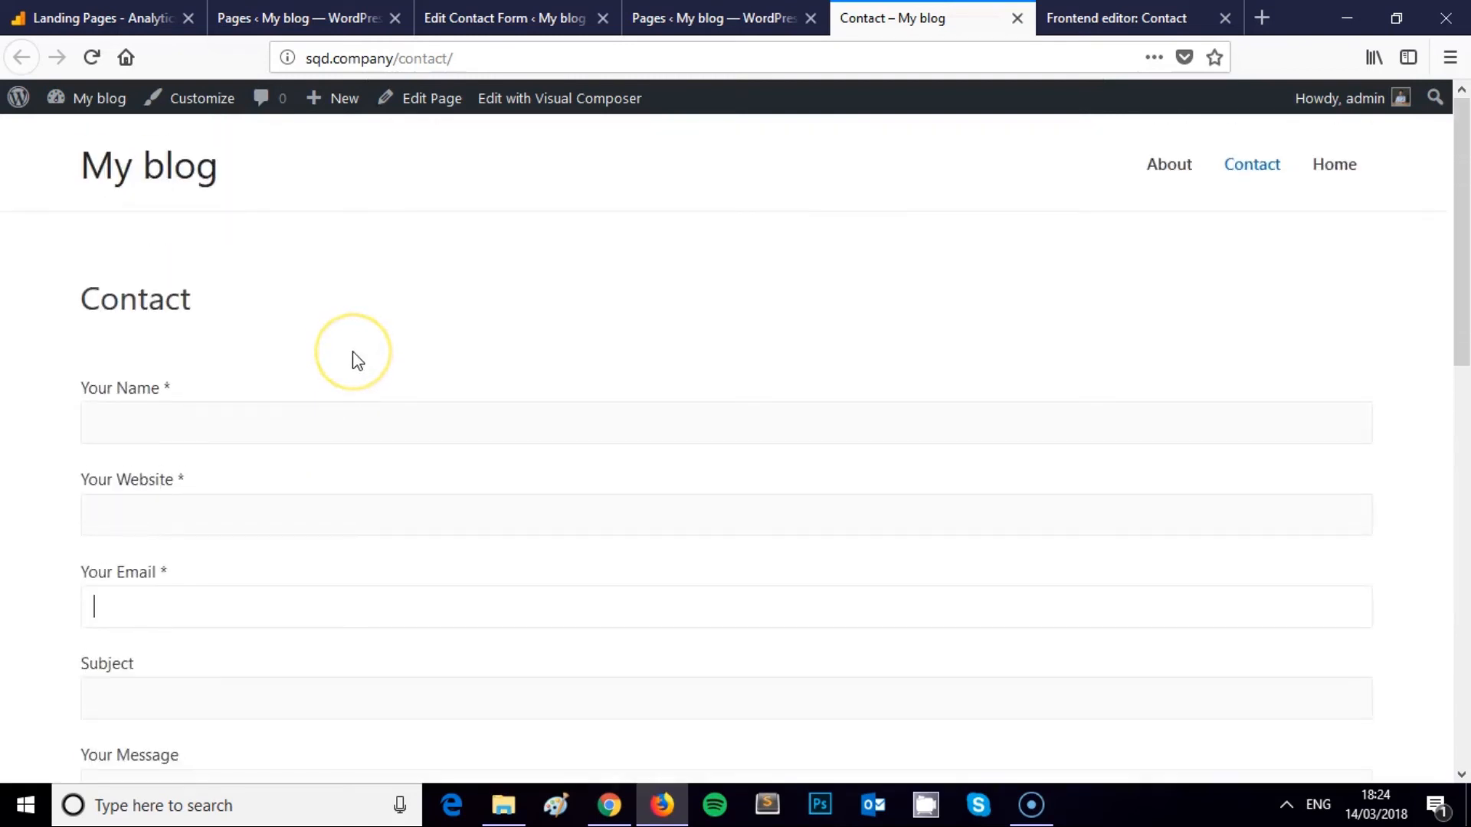
click(346, 370)
click(402, 339)
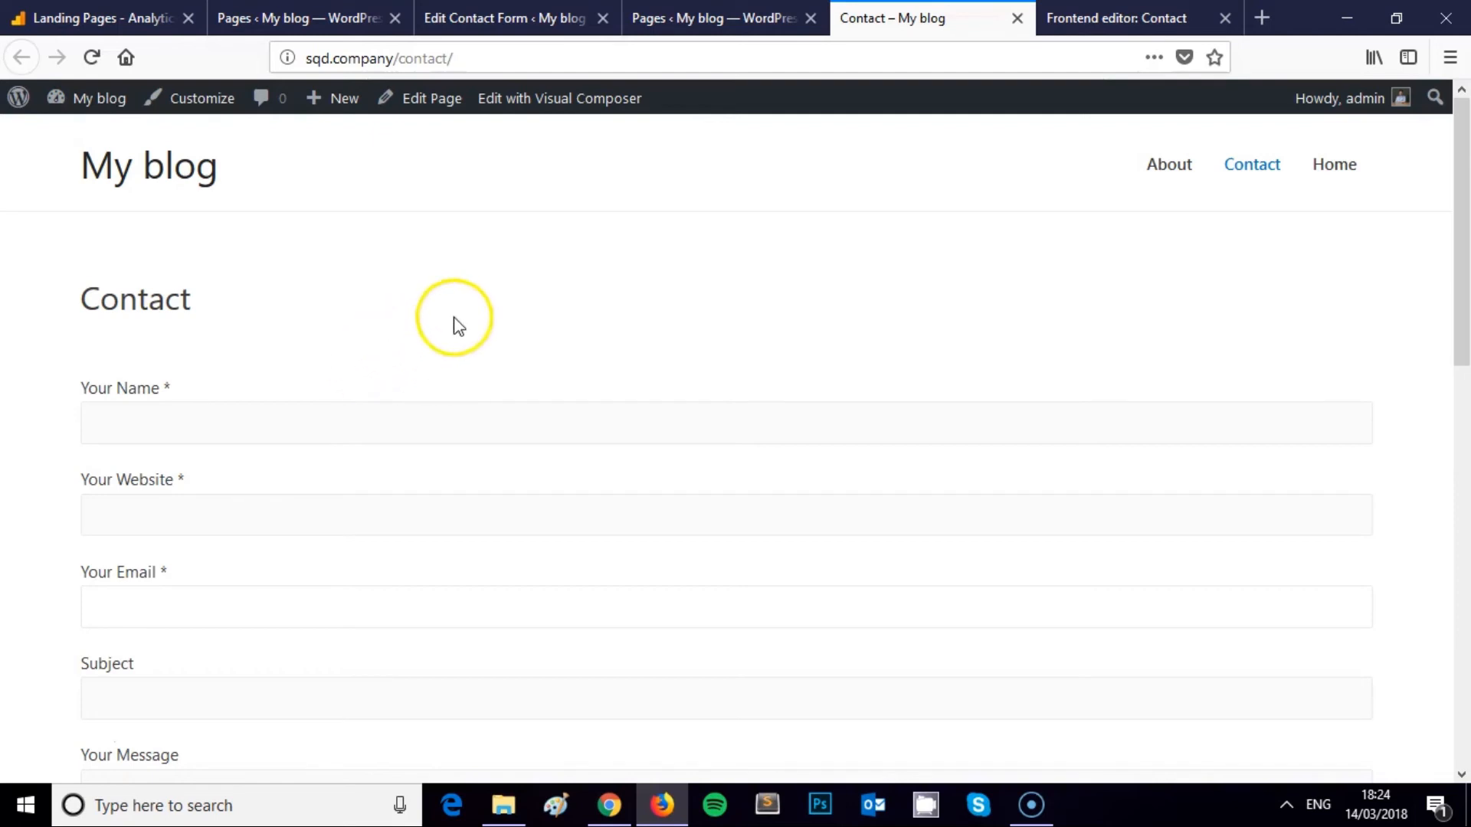
scroll(393, 301, down, 10)
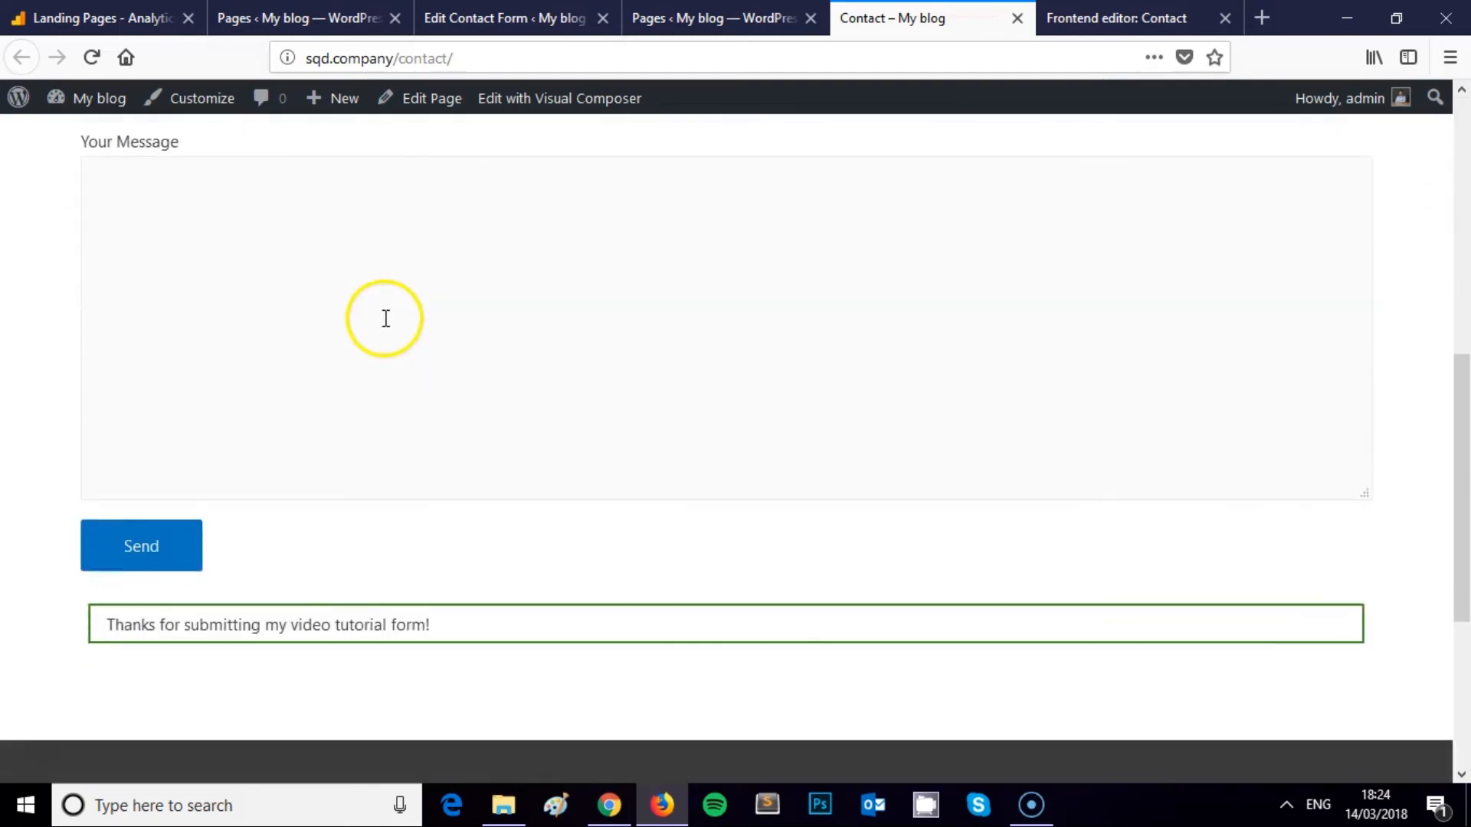
scroll(387, 326, up, 10)
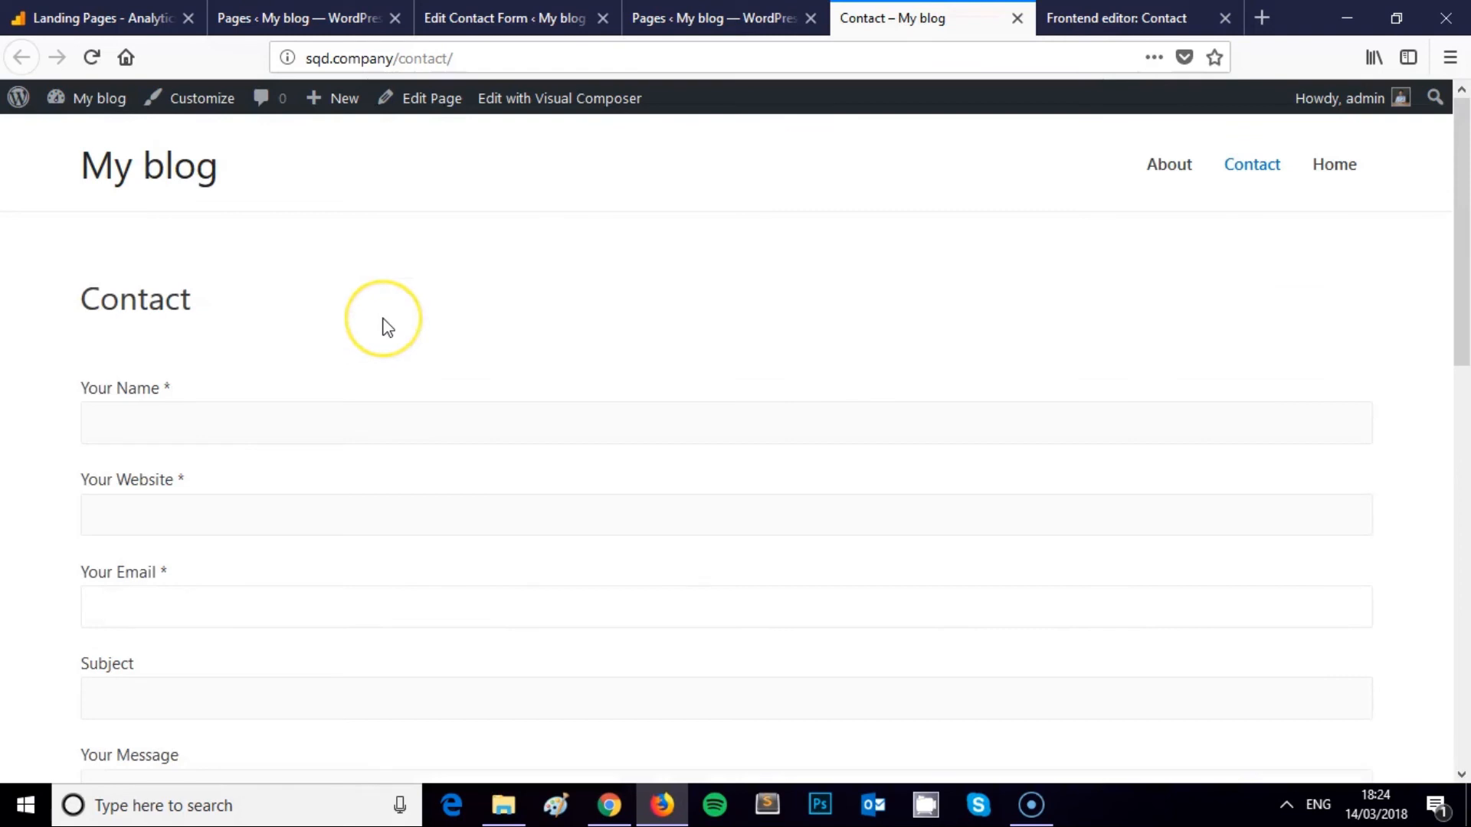
scroll(387, 325, down, 3)
scroll(387, 326, down, 2)
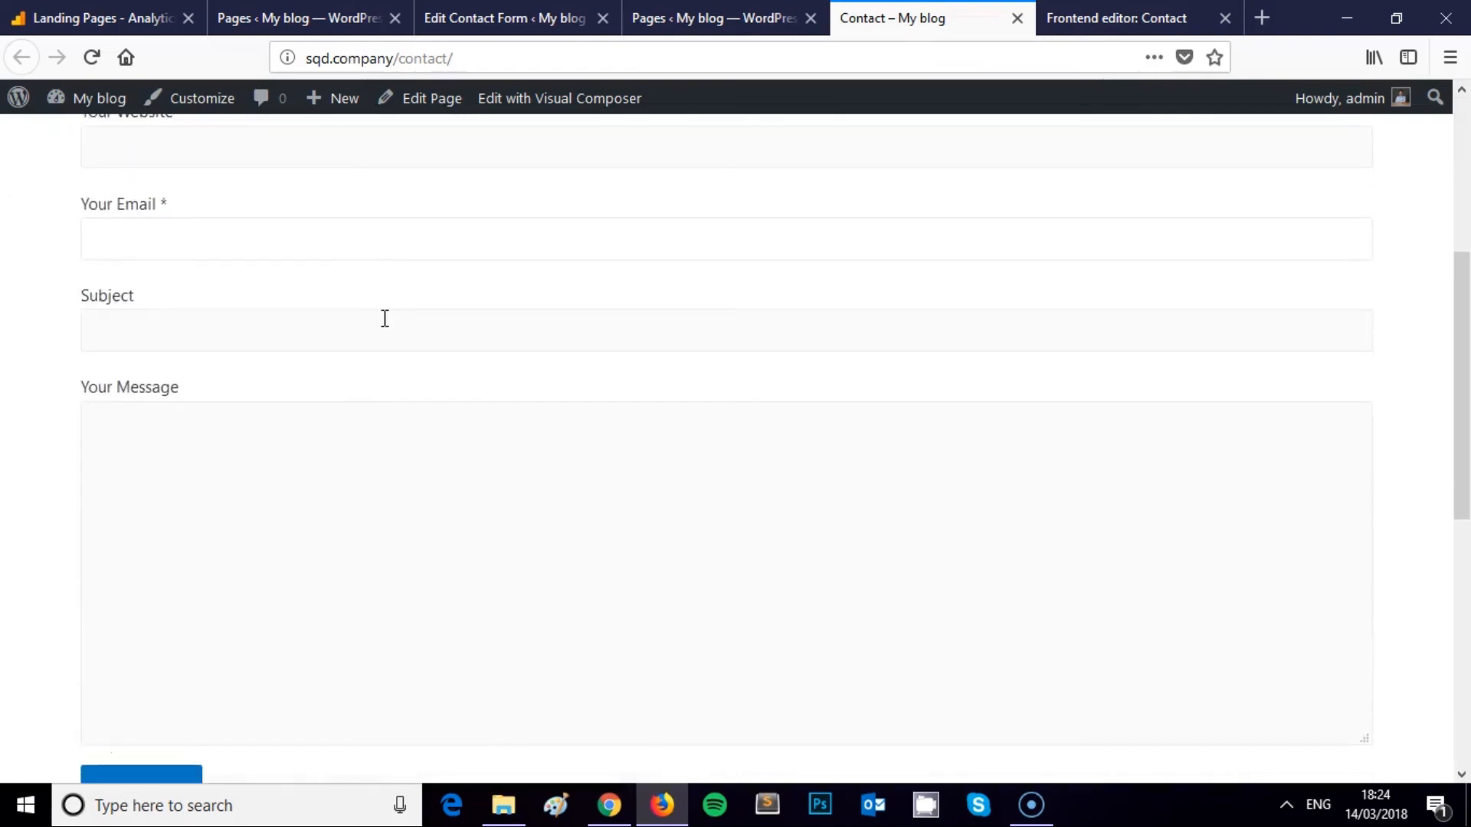
scroll(384, 319, down, 2)
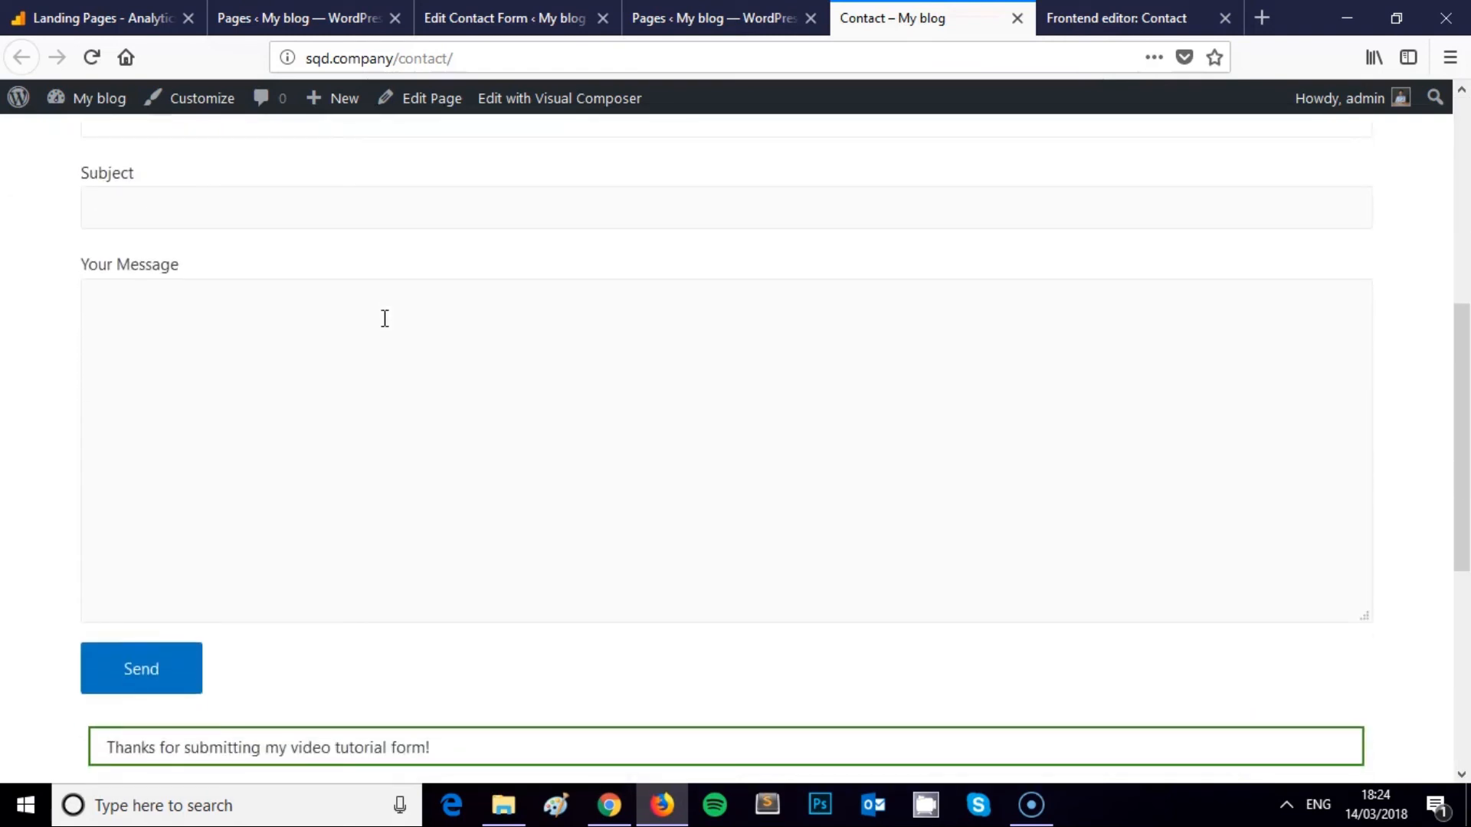
scroll(375, 329, up, 8)
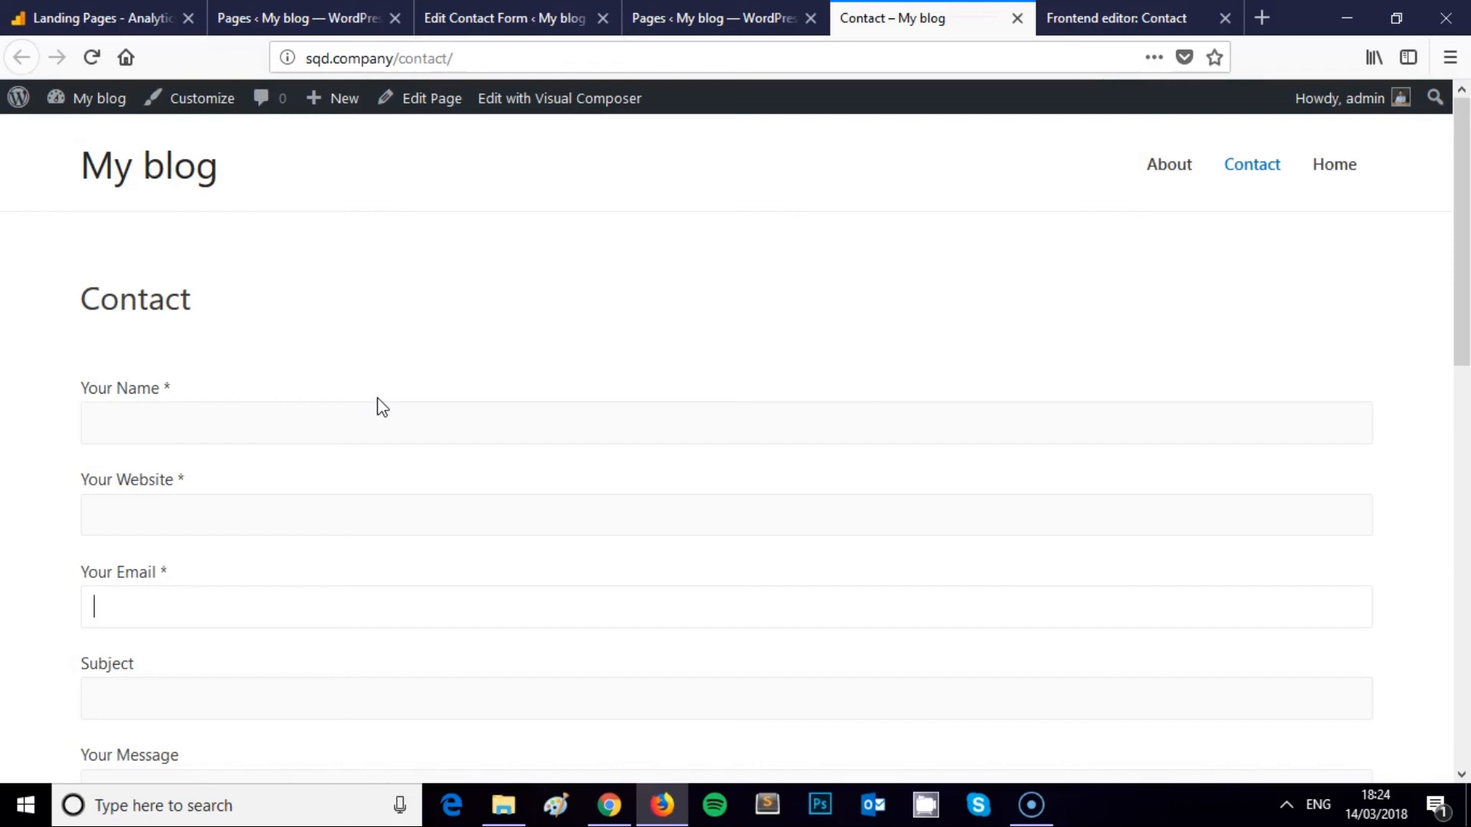
scroll(381, 402, down, 8)
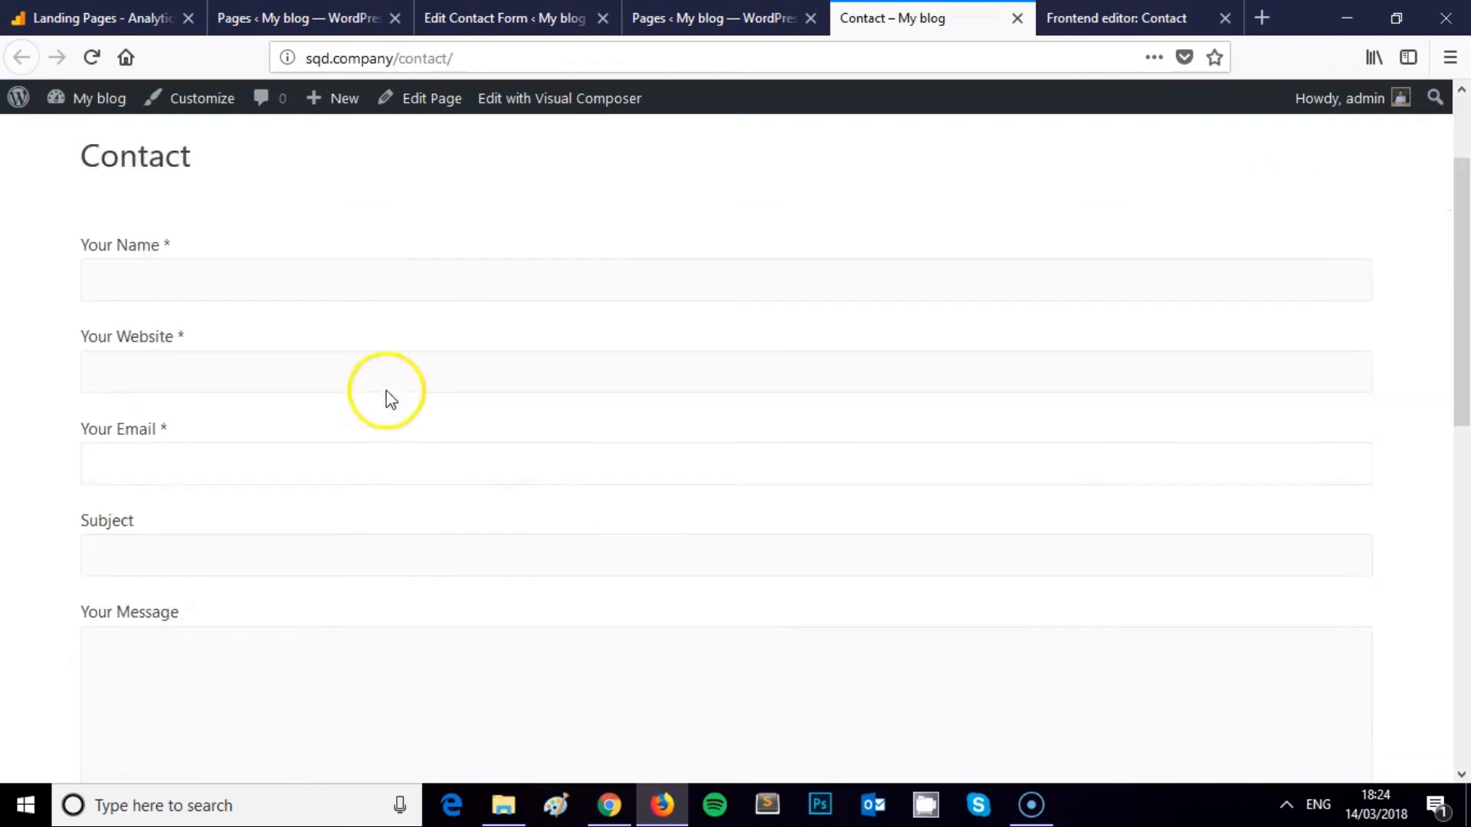
scroll(492, 464, up, 4)
scroll(493, 463, up, 5)
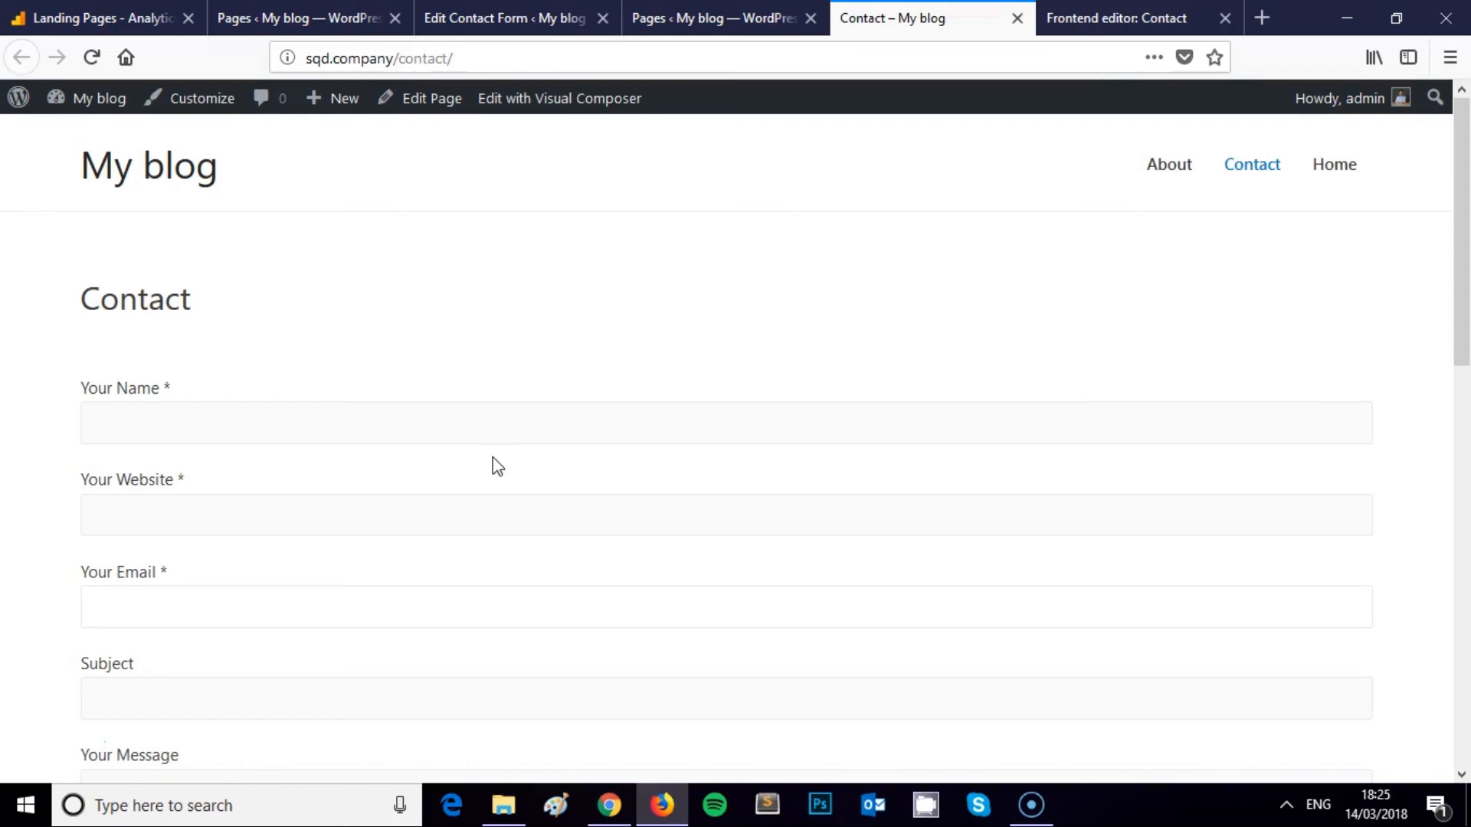
scroll(483, 417, down, 3)
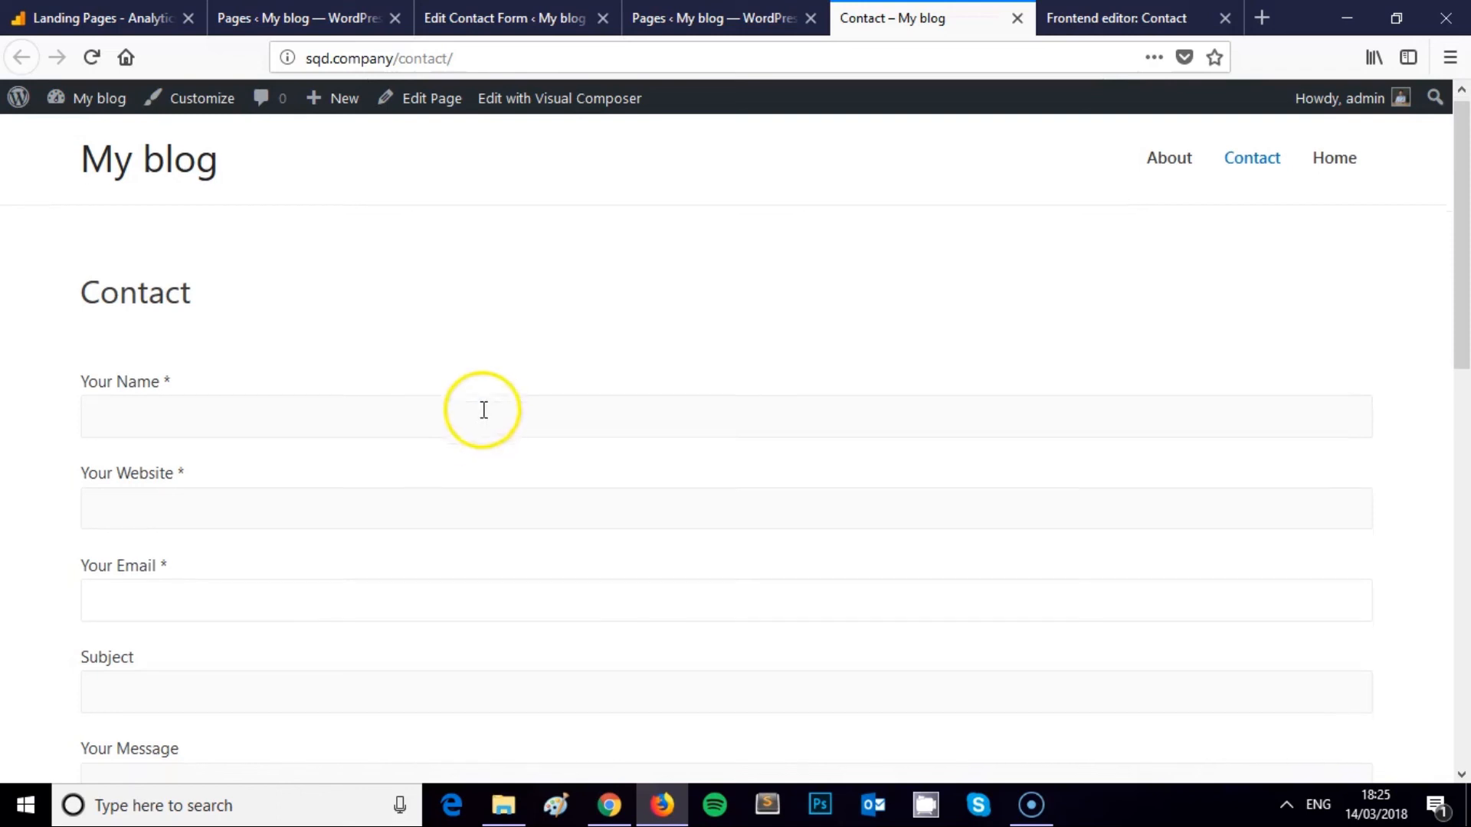